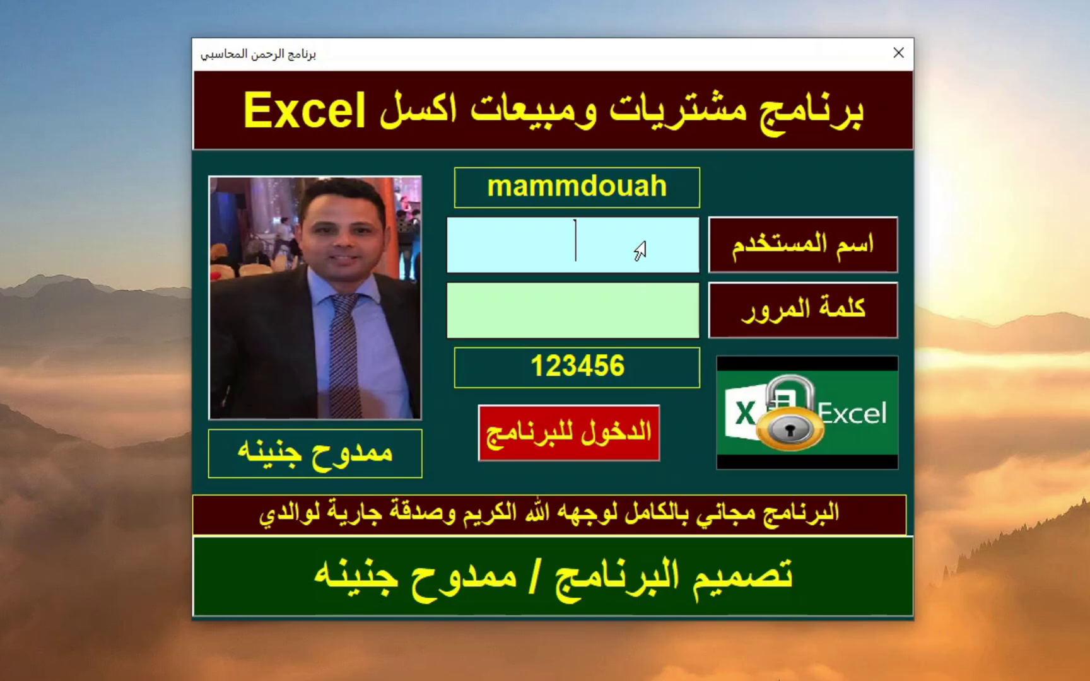
Log in with the username and password, then dismiss the login success message
{"action": "type", "text": "محمد"}
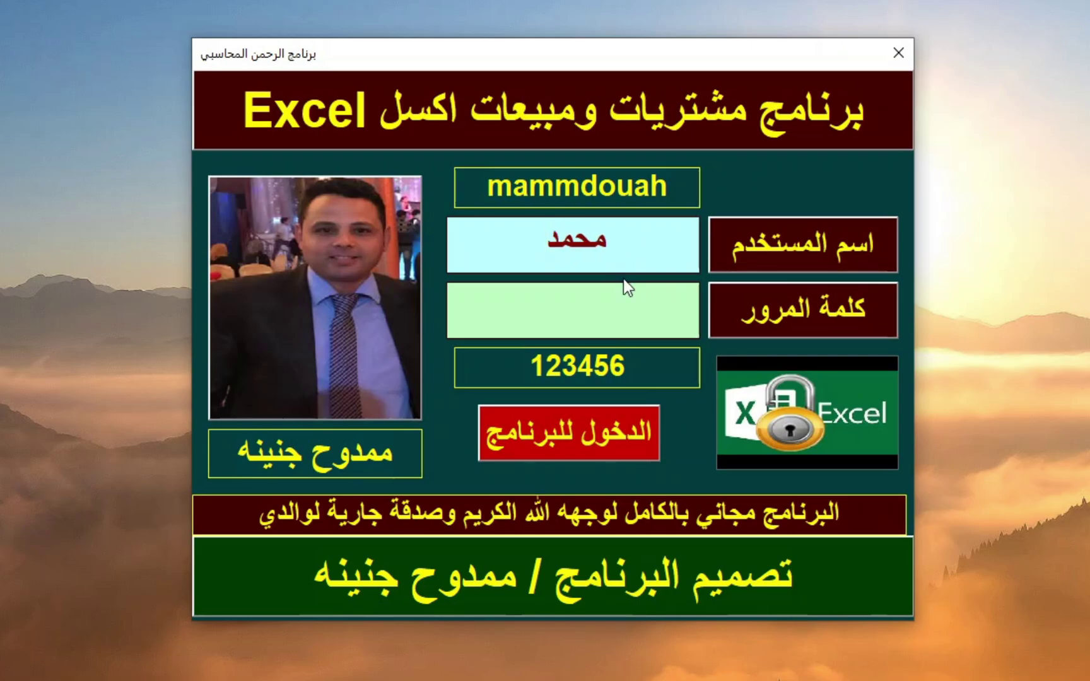
{"action": "left_click", "coordinate": [623, 283]}
{"action": "type", "text": "١٢٣٤"}
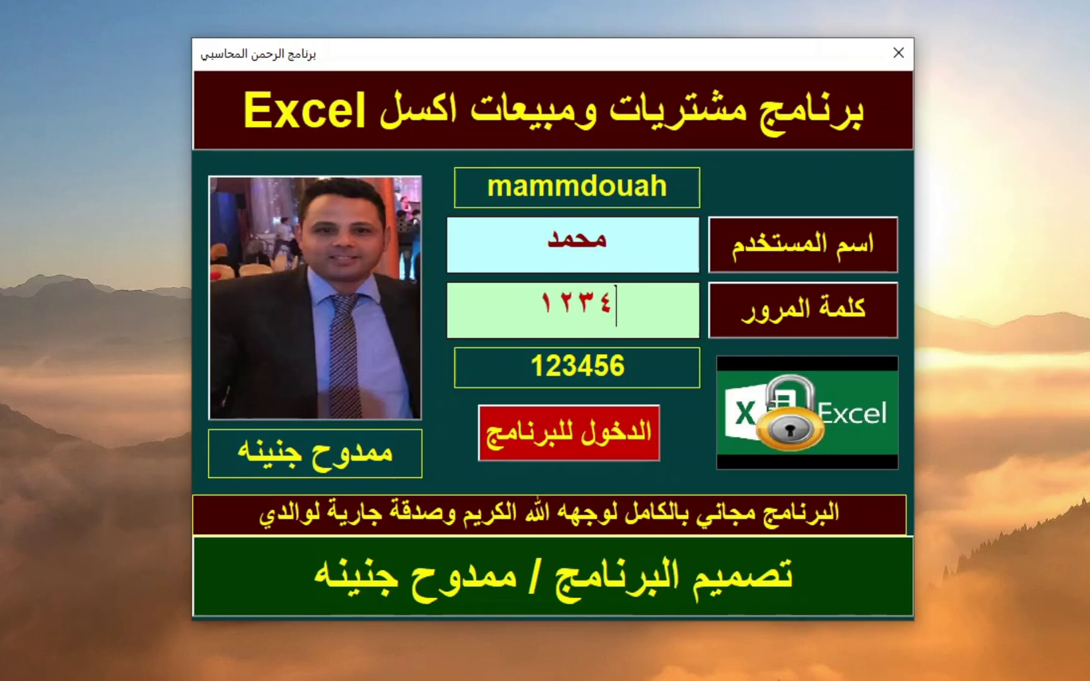
{"action": "type", "text": "٥٦"}
{"action": "left_click", "coordinate": [597, 441]}
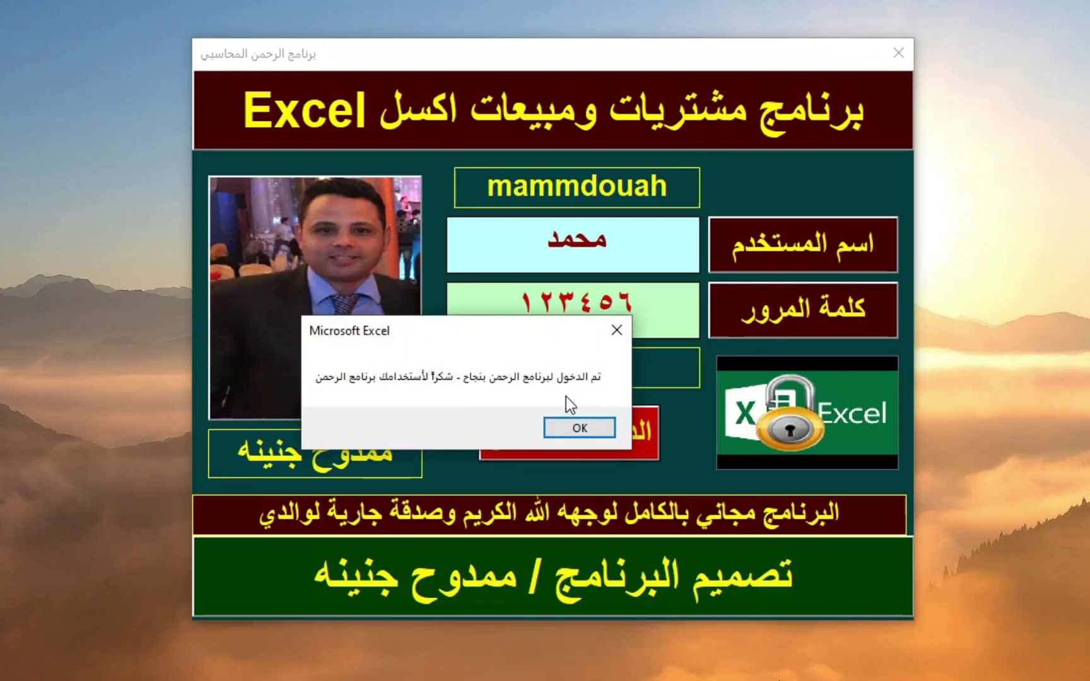
{"action": "left_click", "coordinate": [593, 432]}
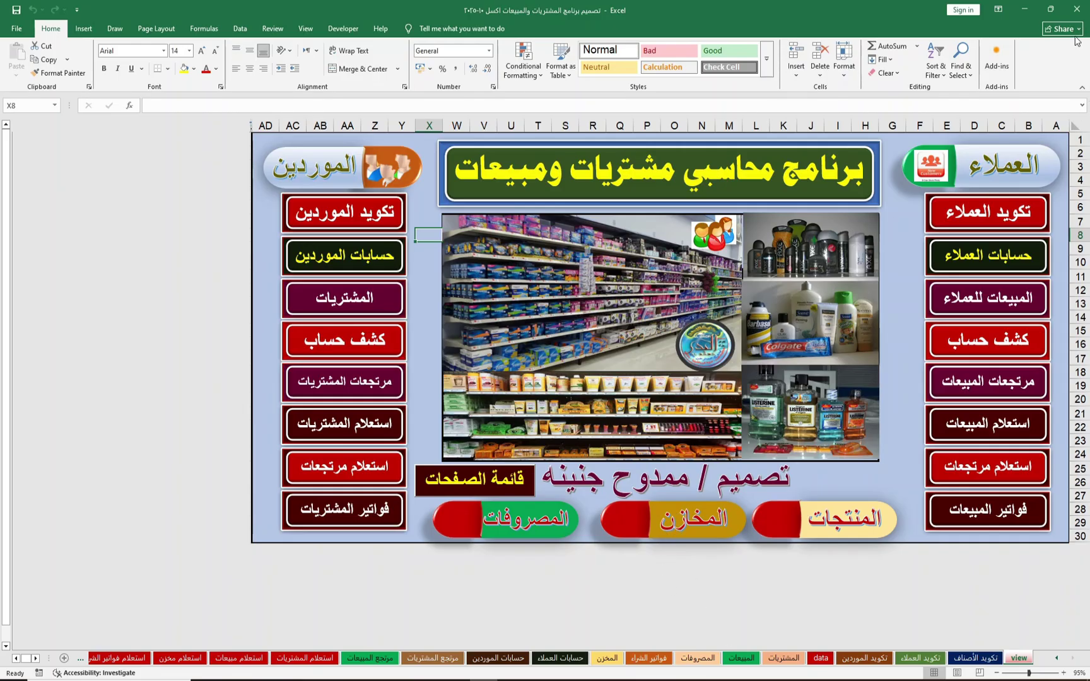
{"action": "left_click", "coordinate": [1077, 11]}
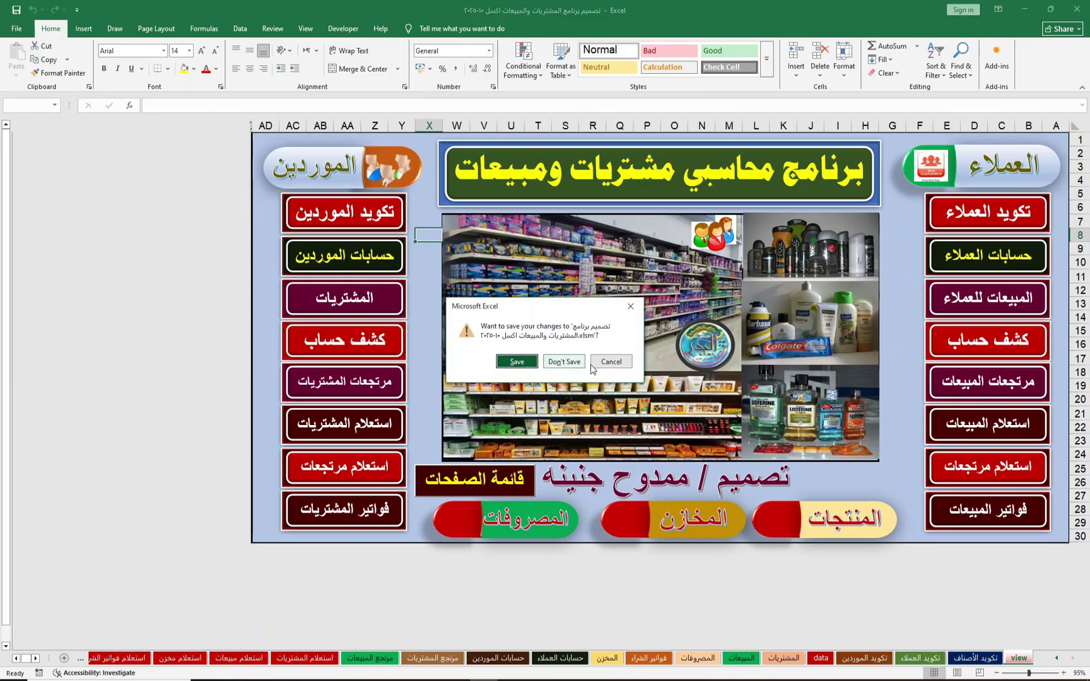
{"action": "left_click", "coordinate": [612, 363]}
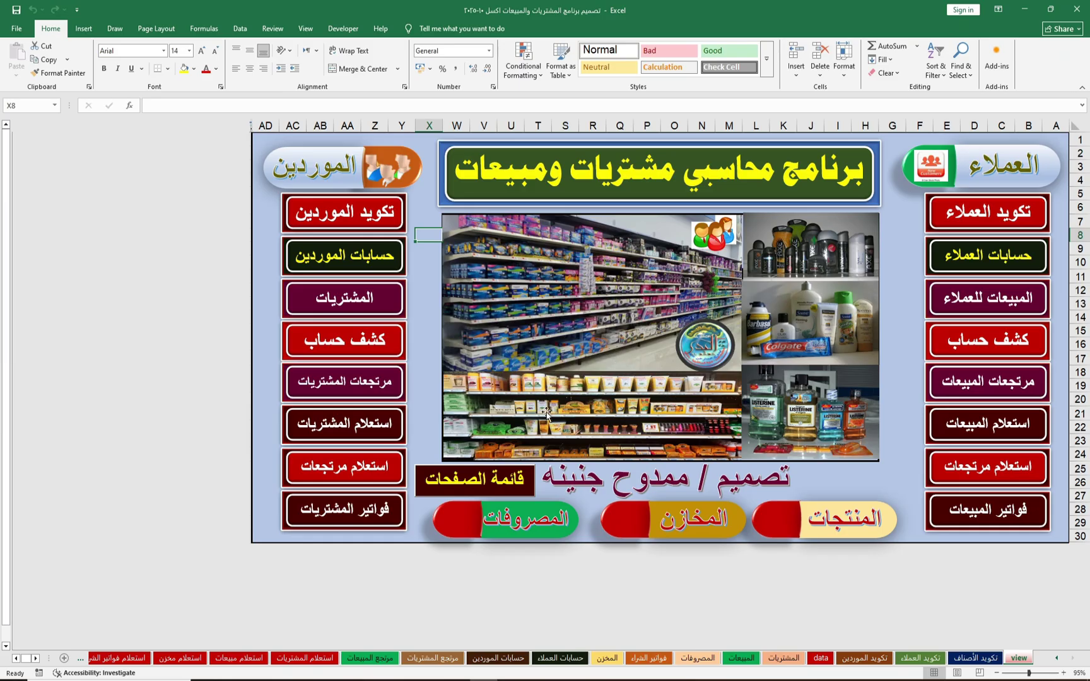
Show the page list on the left and visit the view, product, customer and supplier coding sheets
{"action": "left_click", "coordinate": [482, 480]}
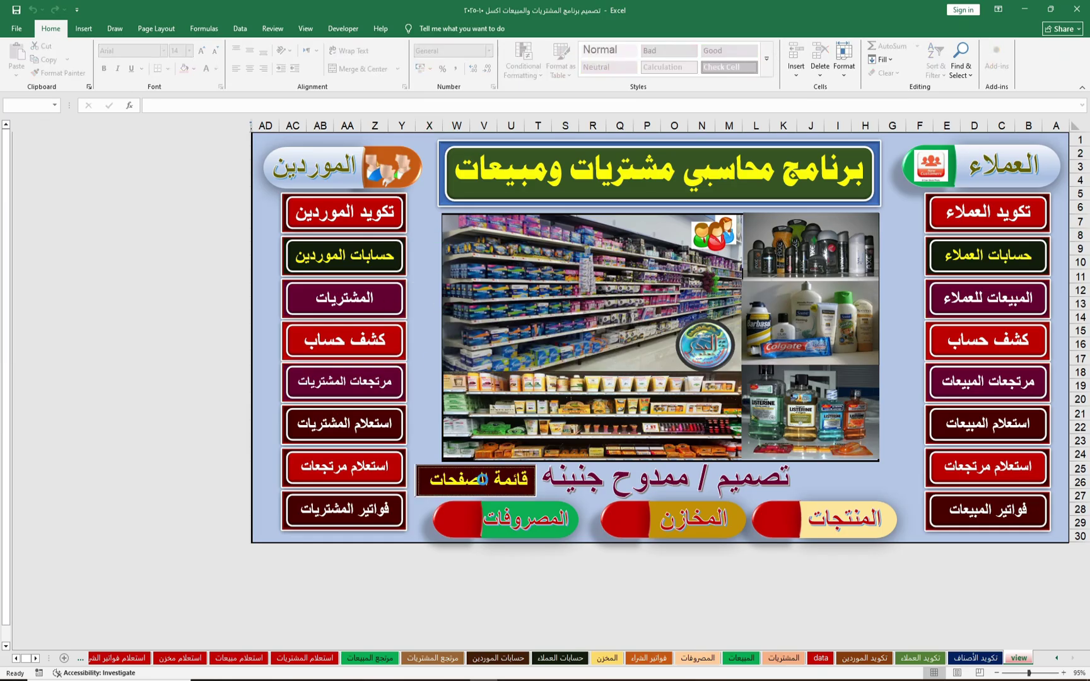
{"action": "left_click_drag", "start_coordinate": [630, 86], "coordinate": [336, 101]}
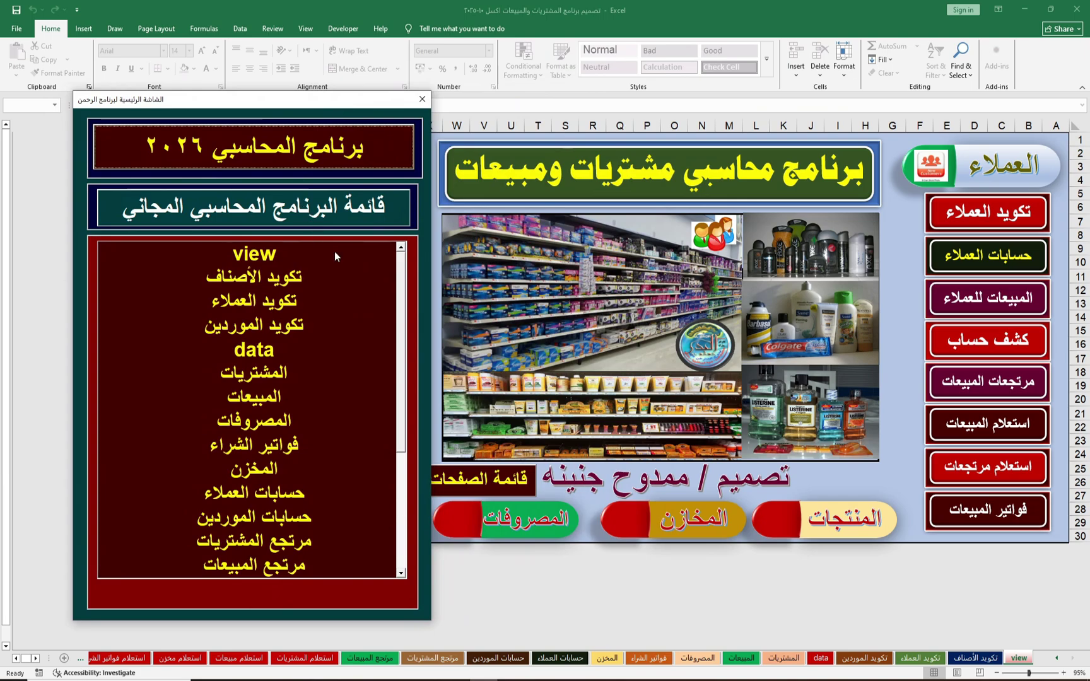
{"action": "left_click", "coordinate": [398, 276]}
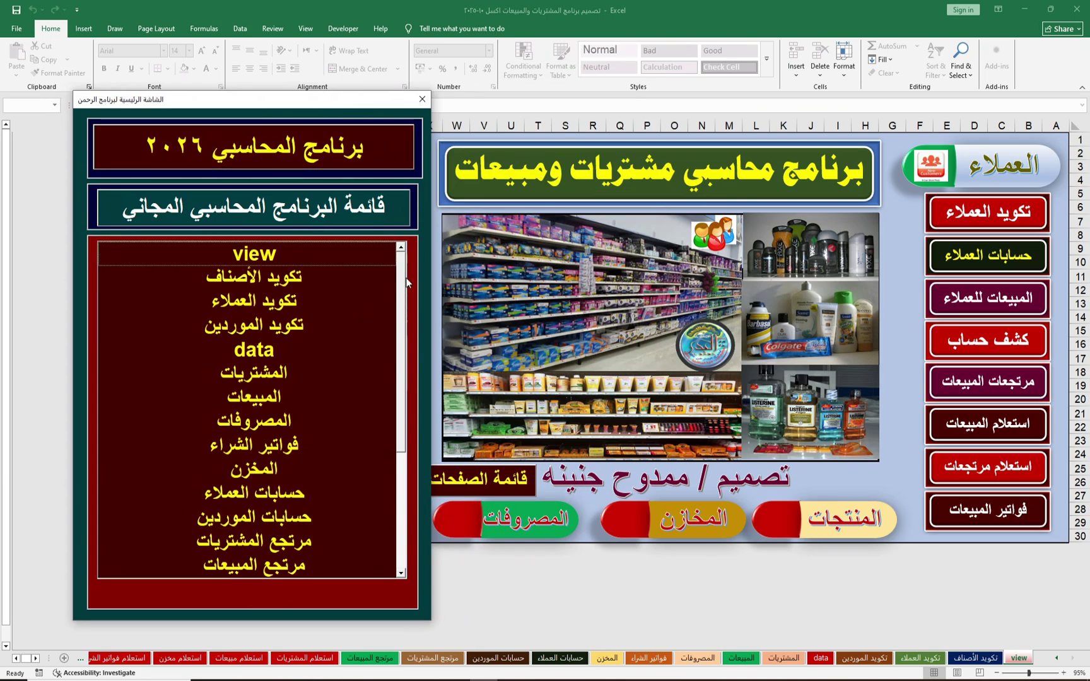
{"action": "left_click", "coordinate": [265, 261]}
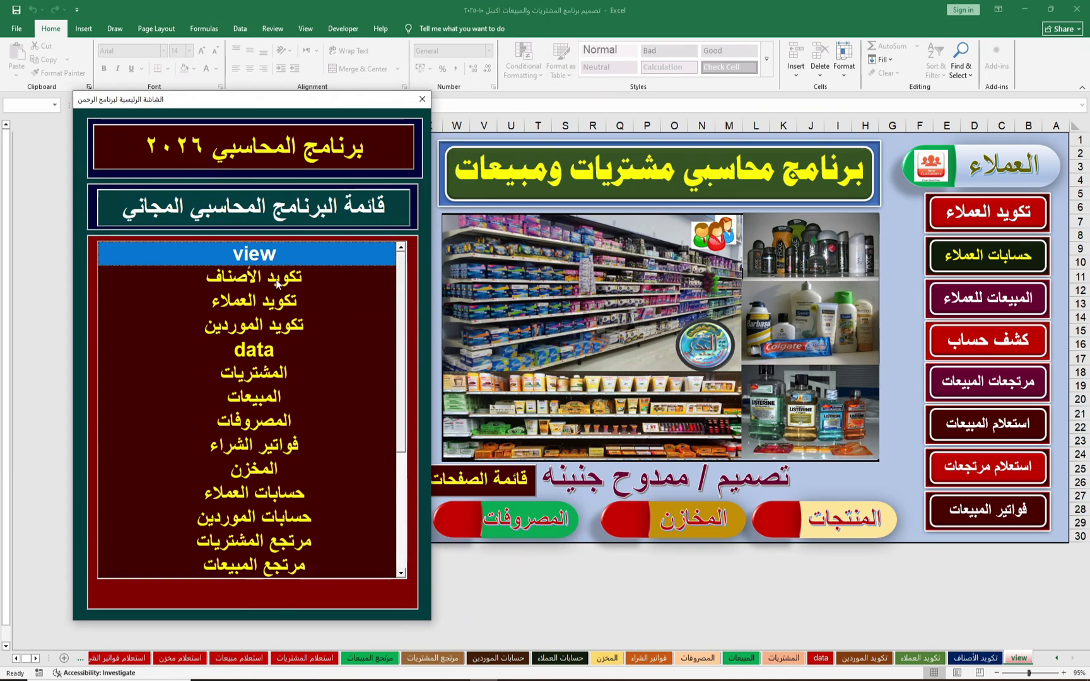
{"action": "left_click", "coordinate": [276, 282]}
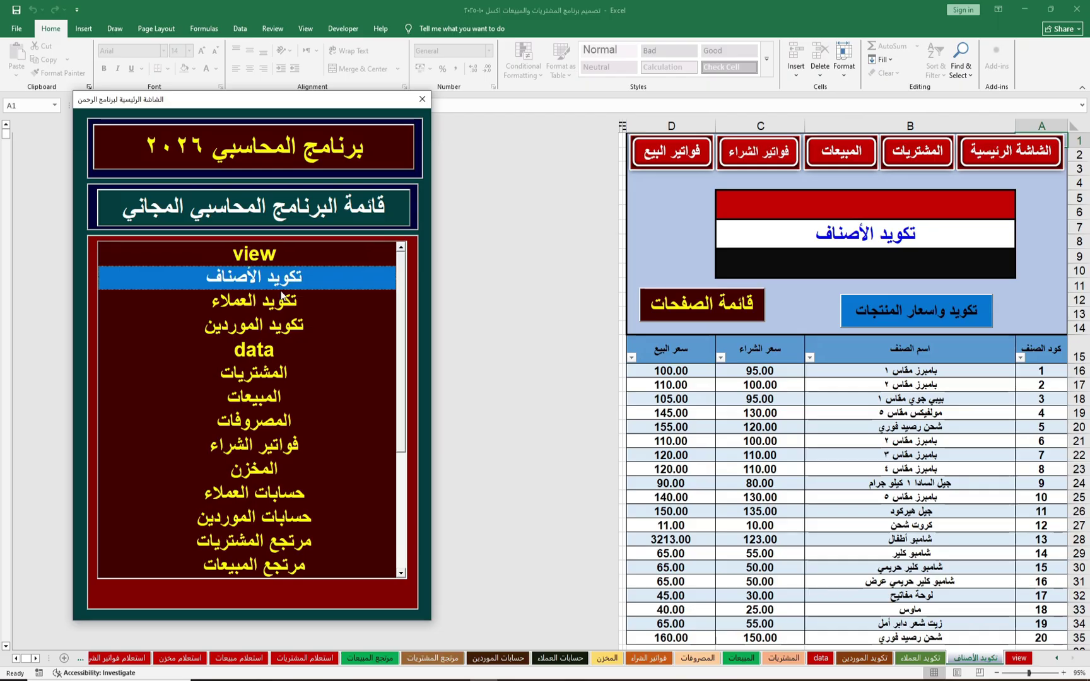
{"action": "left_click", "coordinate": [286, 314]}
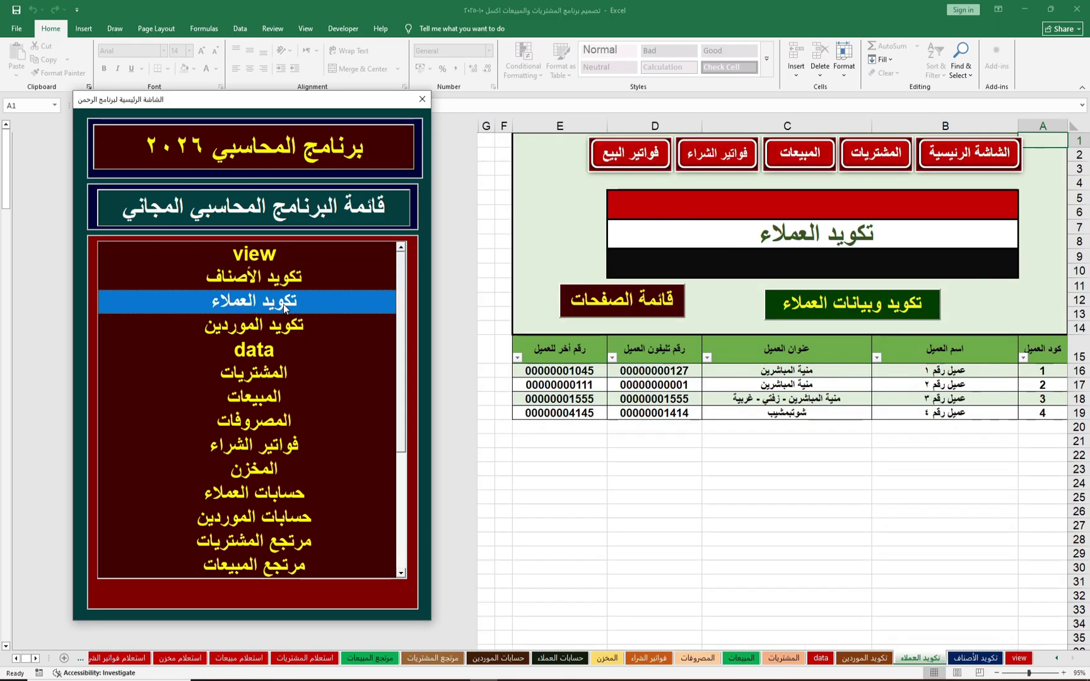
{"action": "left_click", "coordinate": [281, 325]}
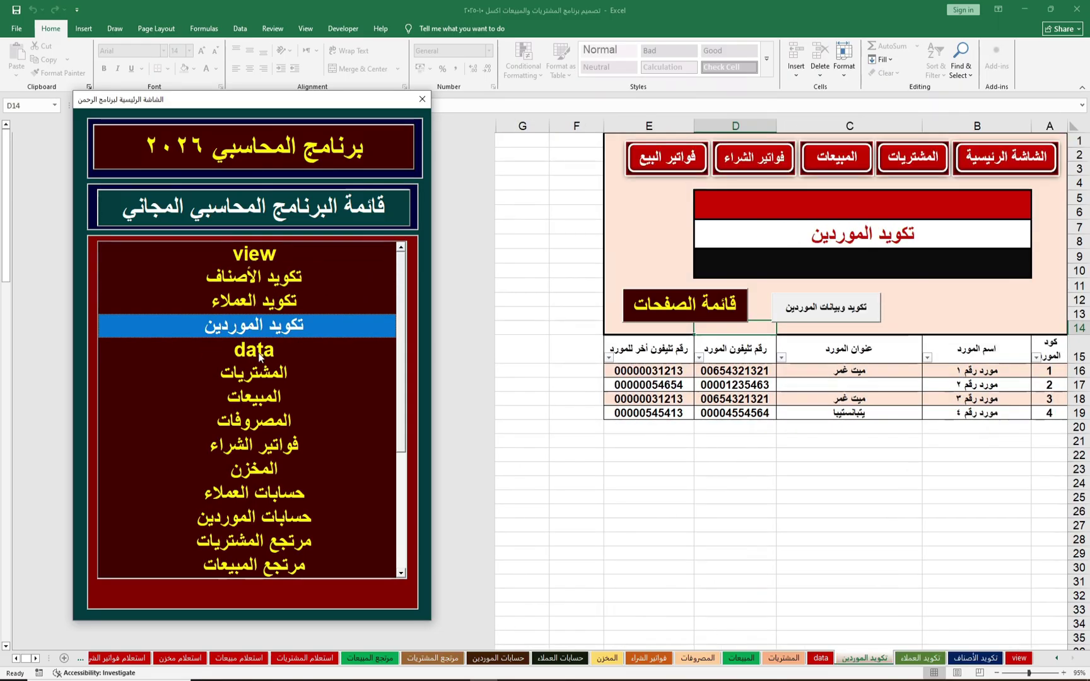
Visit the data, purchases, sales, expenses, purchase invoices, warehouse, accounts and returns sheets in turn
{"action": "left_click", "coordinate": [259, 350]}
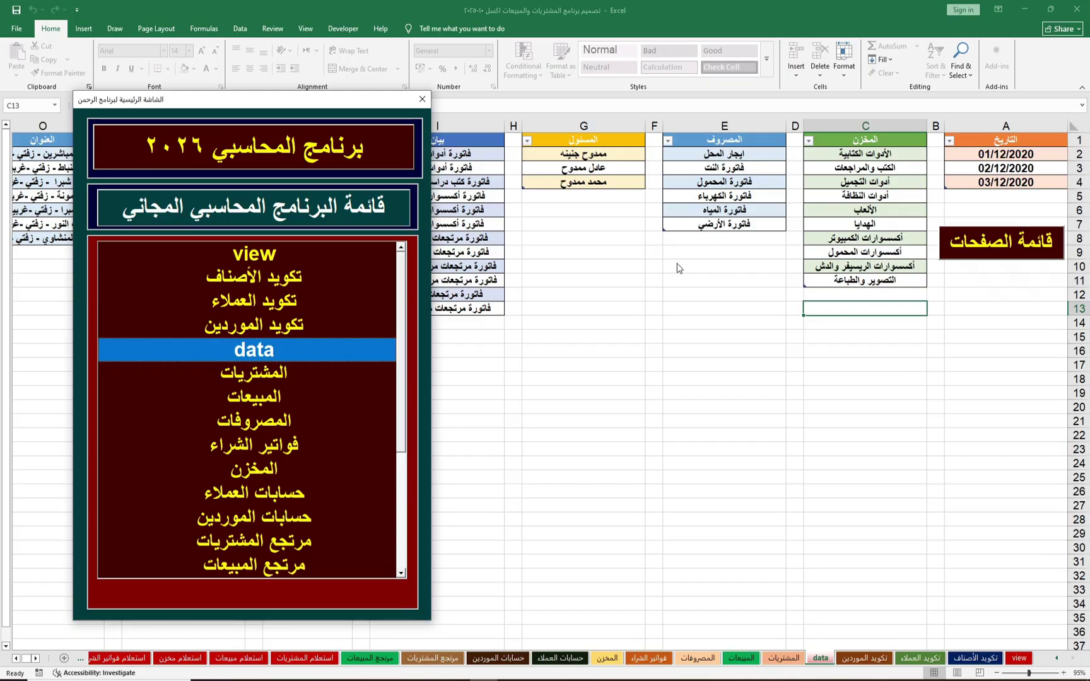
{"action": "left_click", "coordinate": [268, 380]}
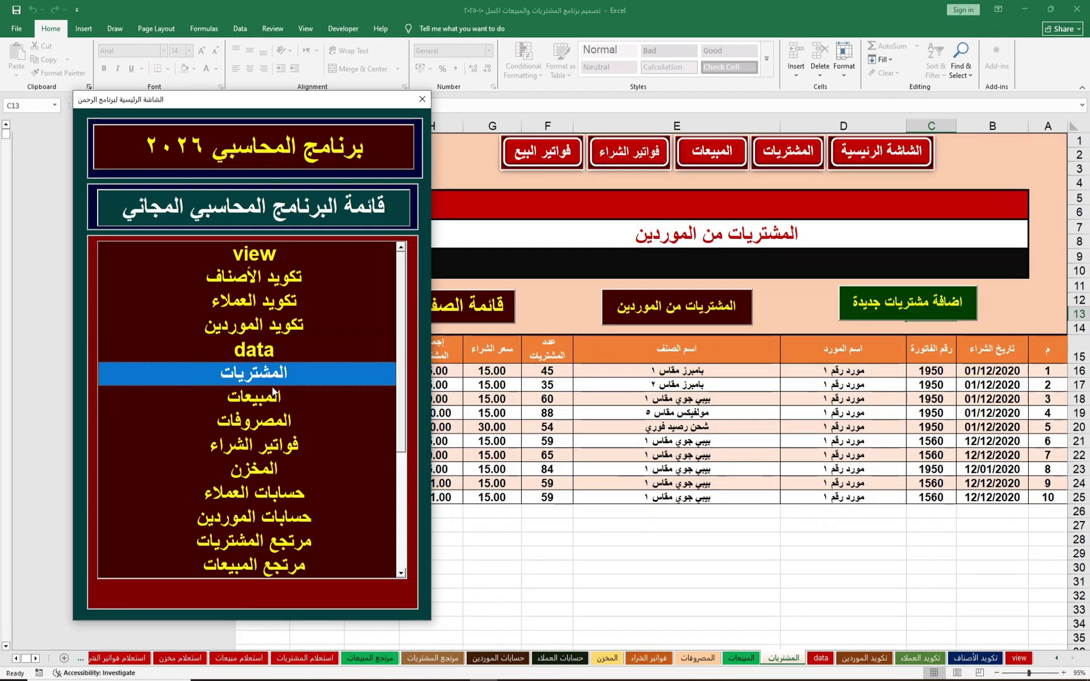
{"action": "left_click", "coordinate": [268, 399]}
{"action": "left_click", "coordinate": [257, 424]}
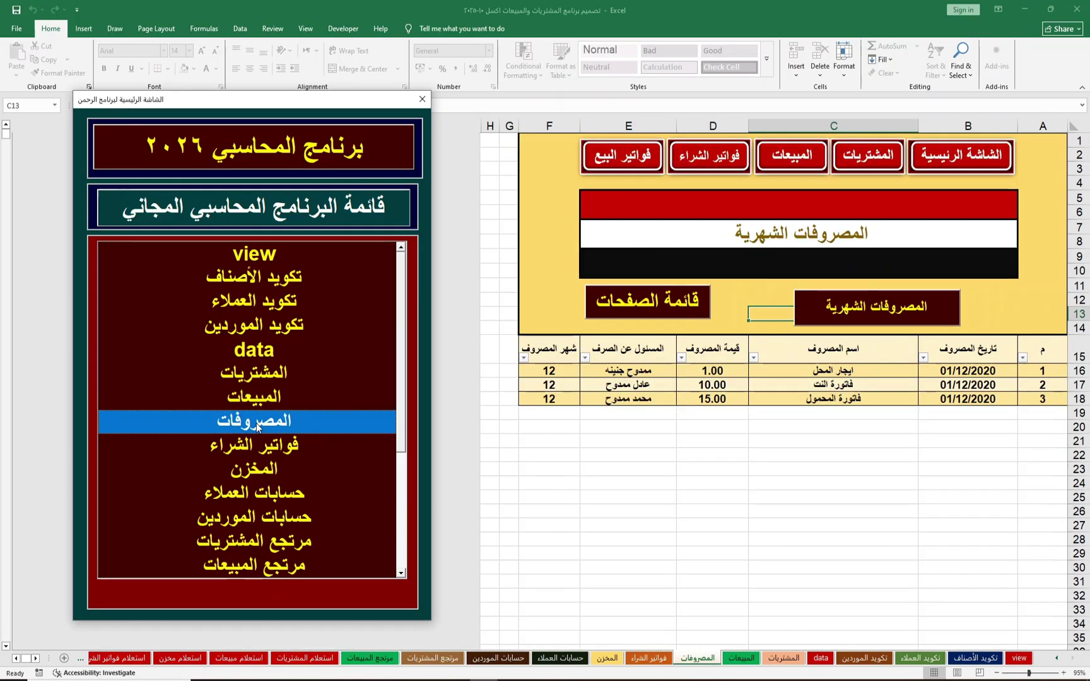
{"action": "left_click", "coordinate": [275, 449]}
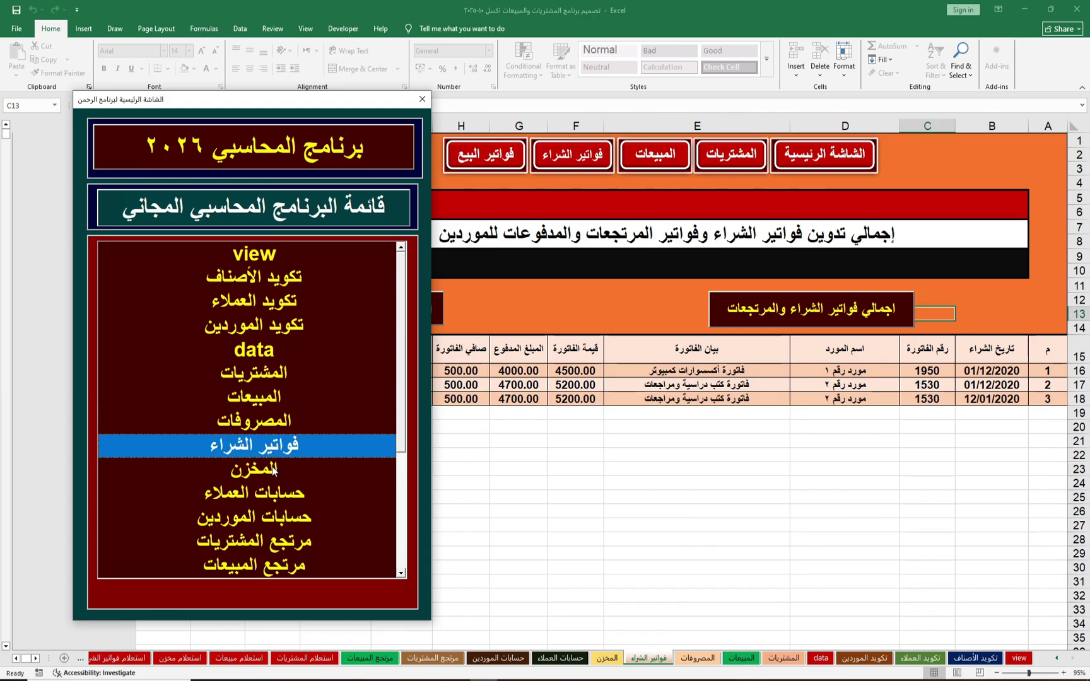
{"action": "left_click", "coordinate": [268, 470]}
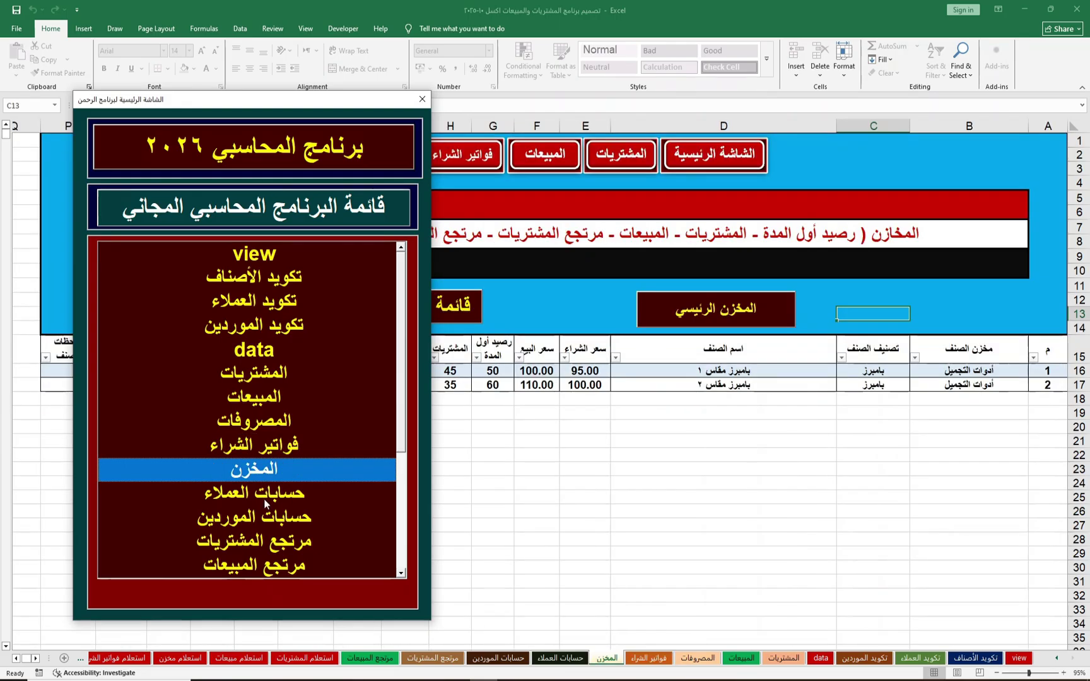
{"action": "left_click", "coordinate": [266, 495]}
{"action": "left_click", "coordinate": [271, 517]}
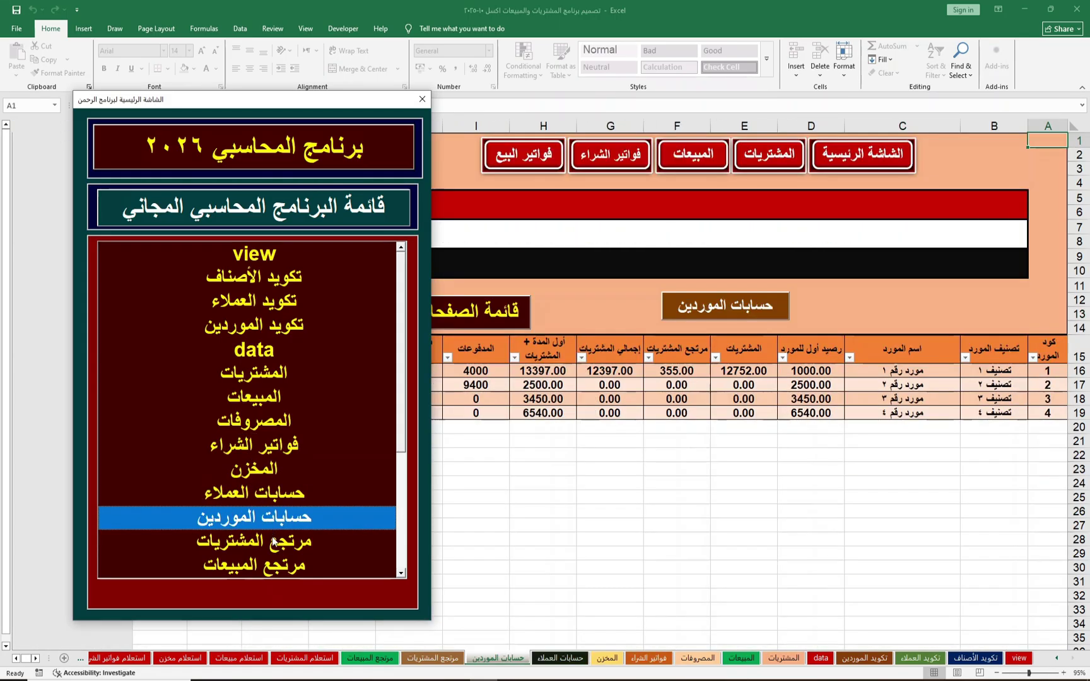
{"action": "left_click", "coordinate": [275, 547]}
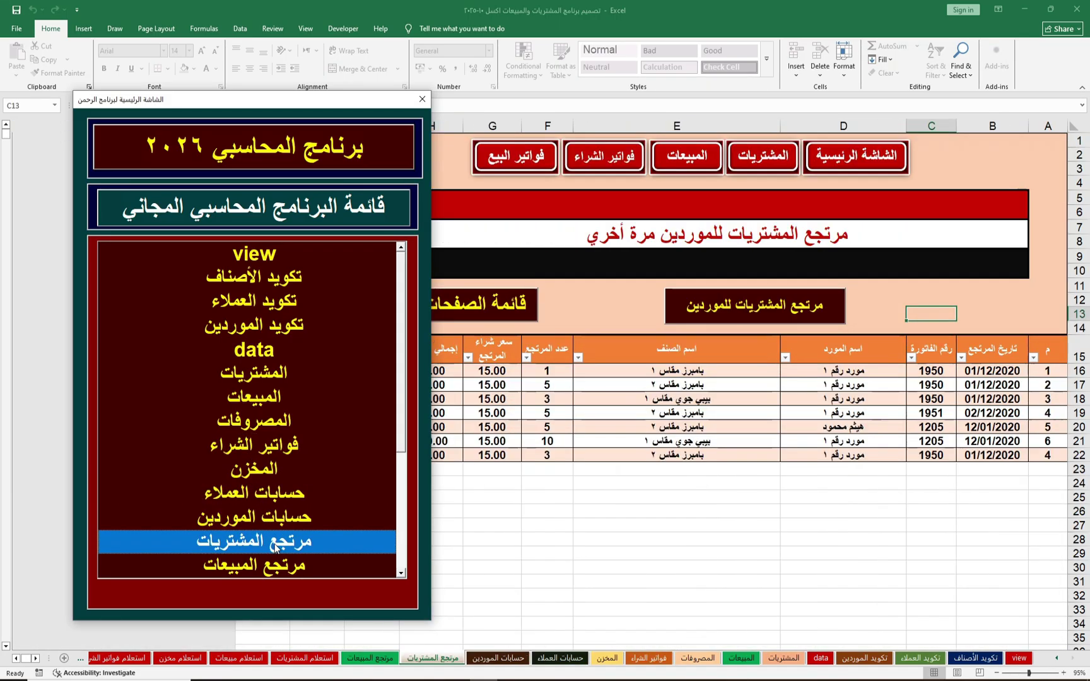
{"action": "left_click", "coordinate": [297, 569]}
Scroll the list and visit each inquiry sheet, the customer statement, and the sales invoice
{"action": "left_click", "coordinate": [401, 574]}
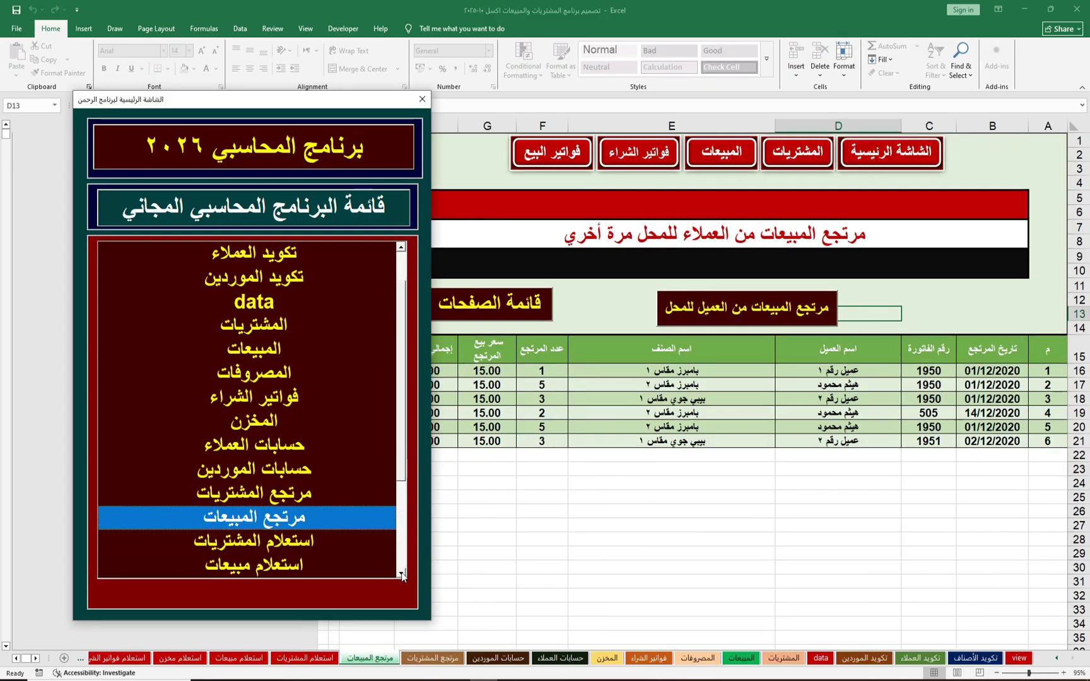
{"action": "left_click", "coordinate": [401, 574]}
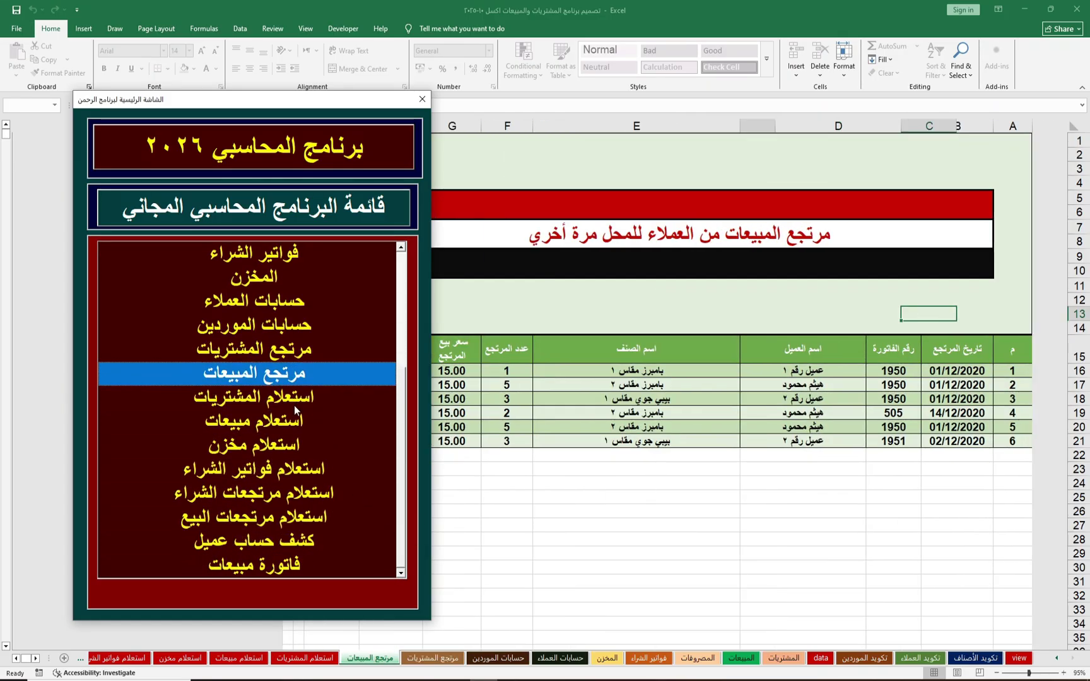
{"action": "left_click", "coordinate": [297, 397]}
{"action": "left_click", "coordinate": [287, 421]}
{"action": "left_click", "coordinate": [287, 445]}
{"action": "left_click", "coordinate": [290, 470]}
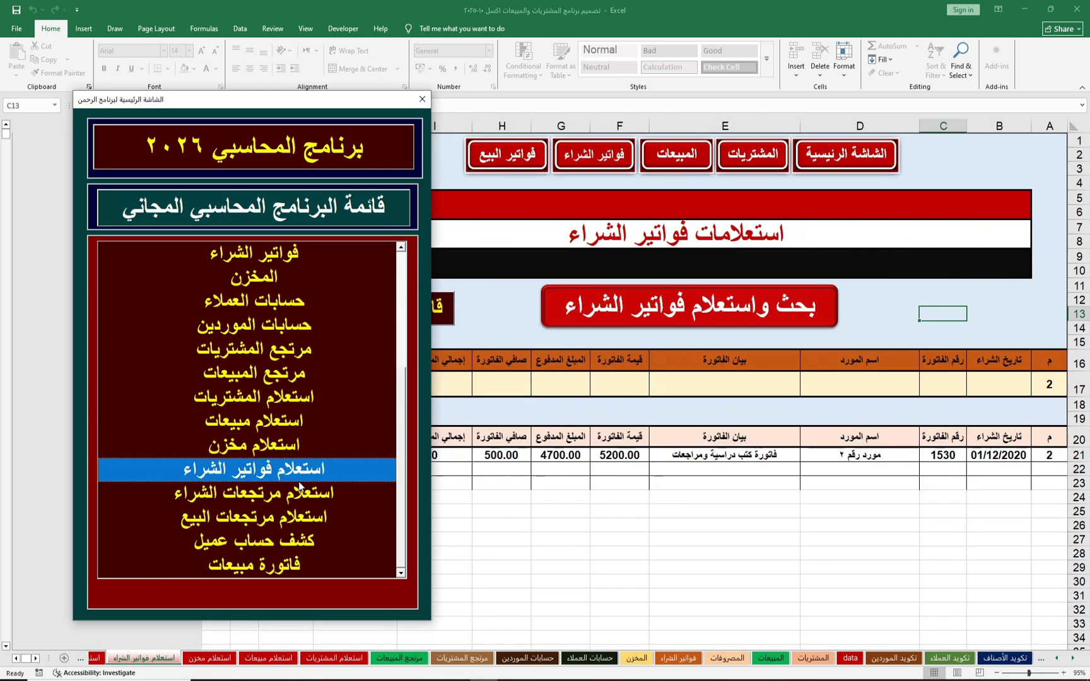
{"action": "left_click", "coordinate": [293, 499]}
{"action": "left_click", "coordinate": [293, 516]}
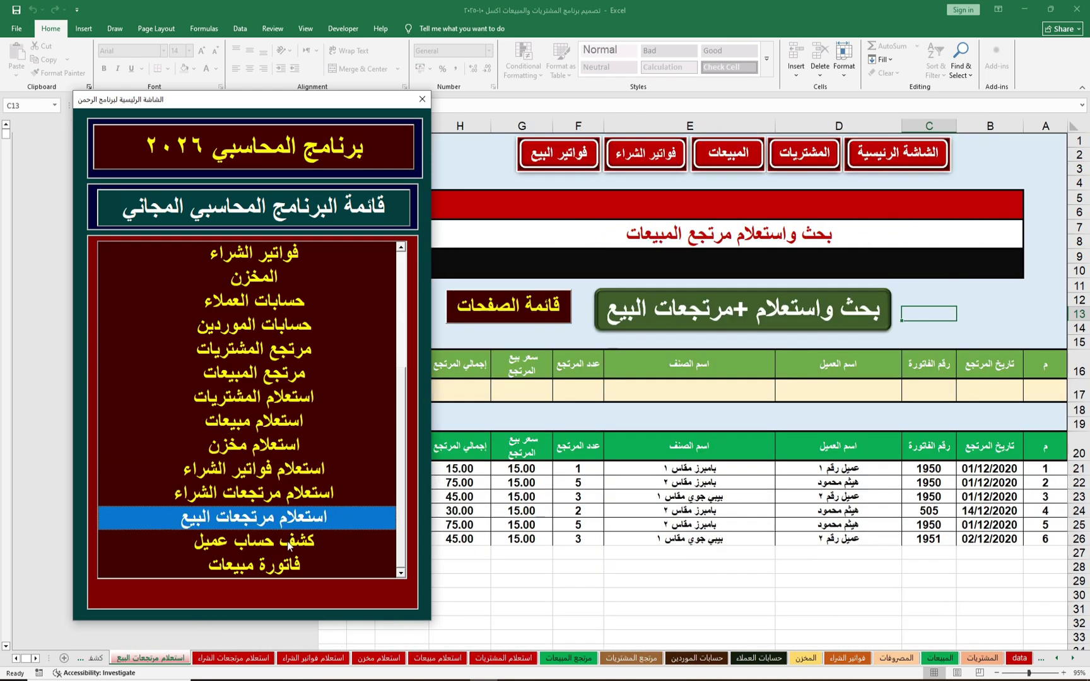
{"action": "left_click", "coordinate": [291, 543]}
{"action": "left_click", "coordinate": [287, 565]}
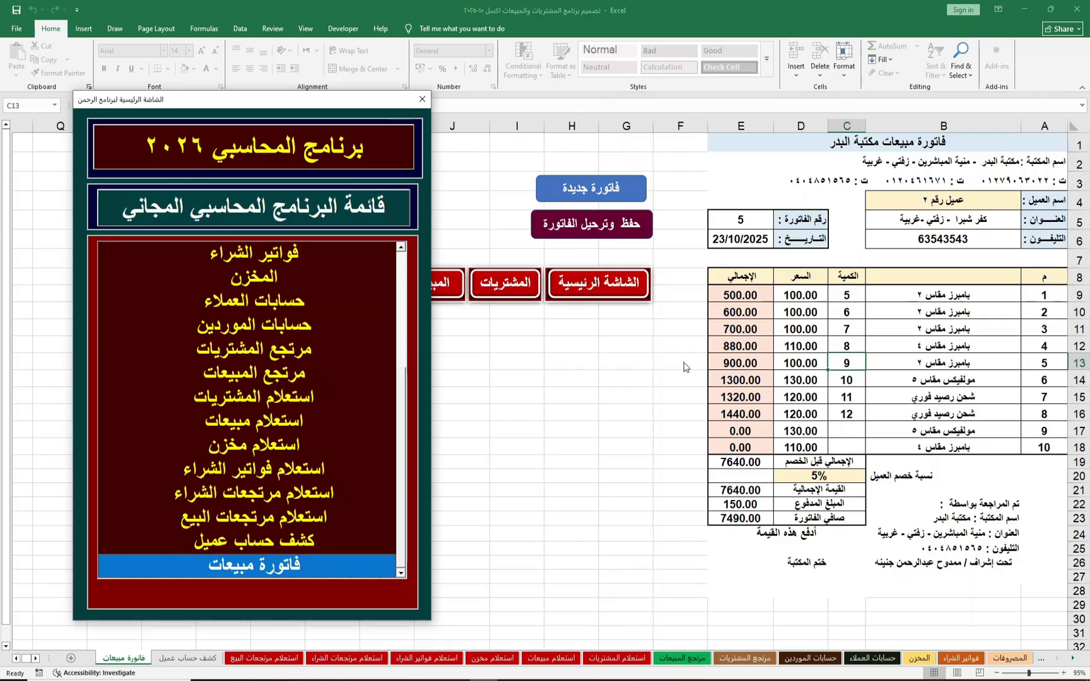
Go back up the page list to the view dashboard sheet and close the page list window
{"action": "left_click", "coordinate": [293, 255]}
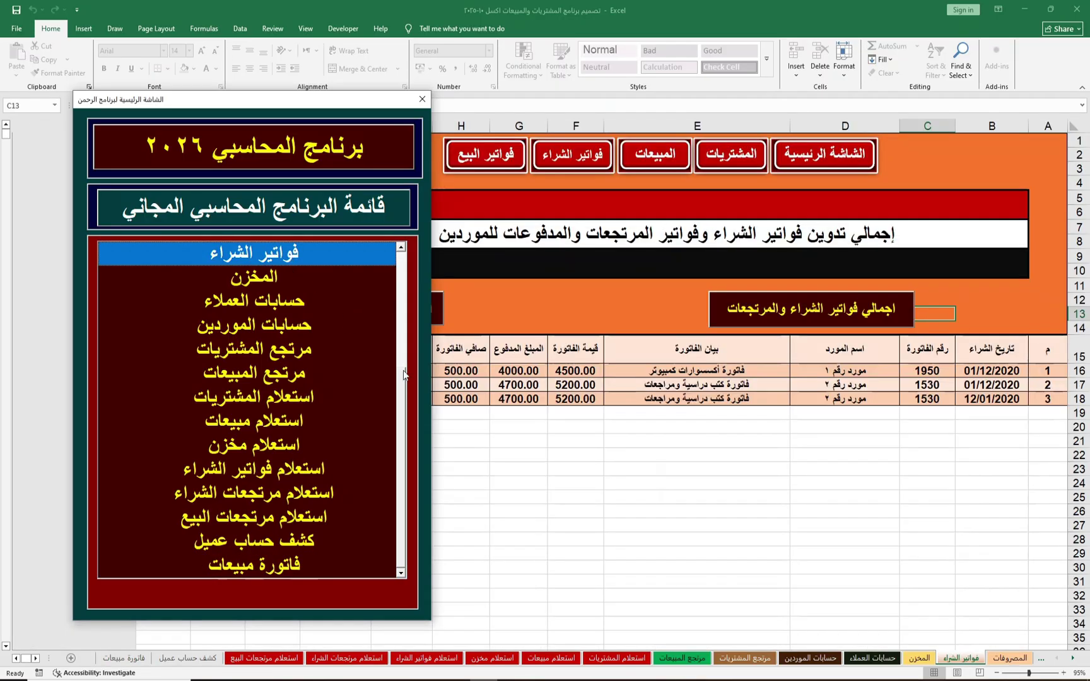
{"action": "scroll", "coordinate": [404, 354], "scroll_direction": "up", "scroll_amount": 2}
{"action": "scroll", "coordinate": [408, 315], "scroll_direction": "up", "scroll_amount": 3}
{"action": "left_click", "coordinate": [275, 255]}
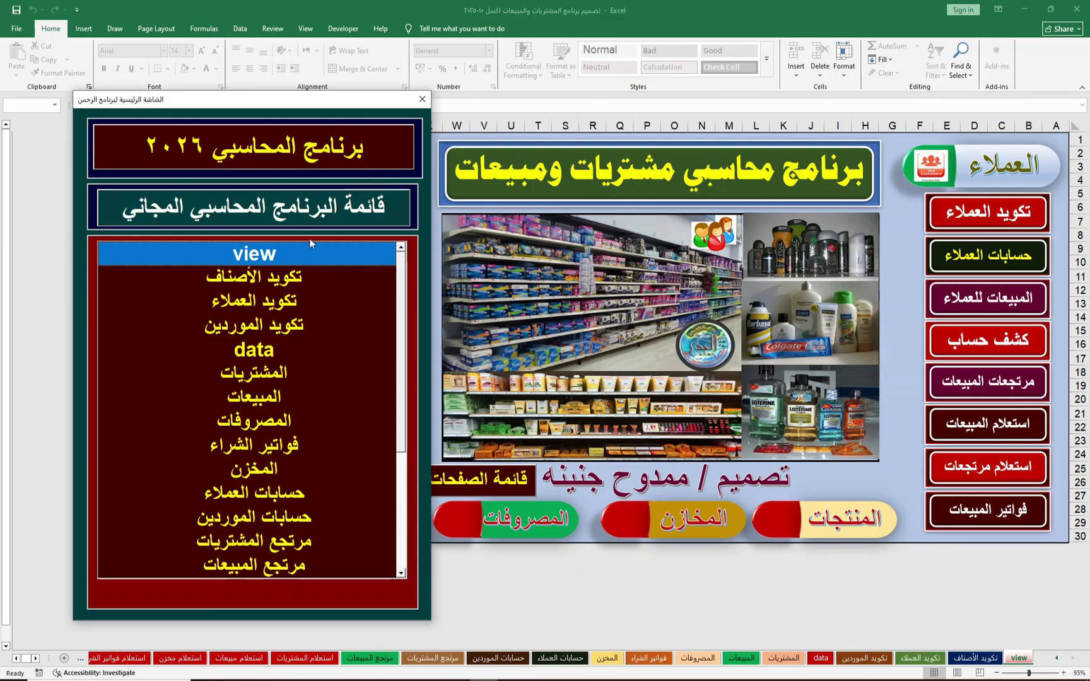
{"action": "left_click", "coordinate": [283, 325]}
{"action": "left_click", "coordinate": [265, 349]}
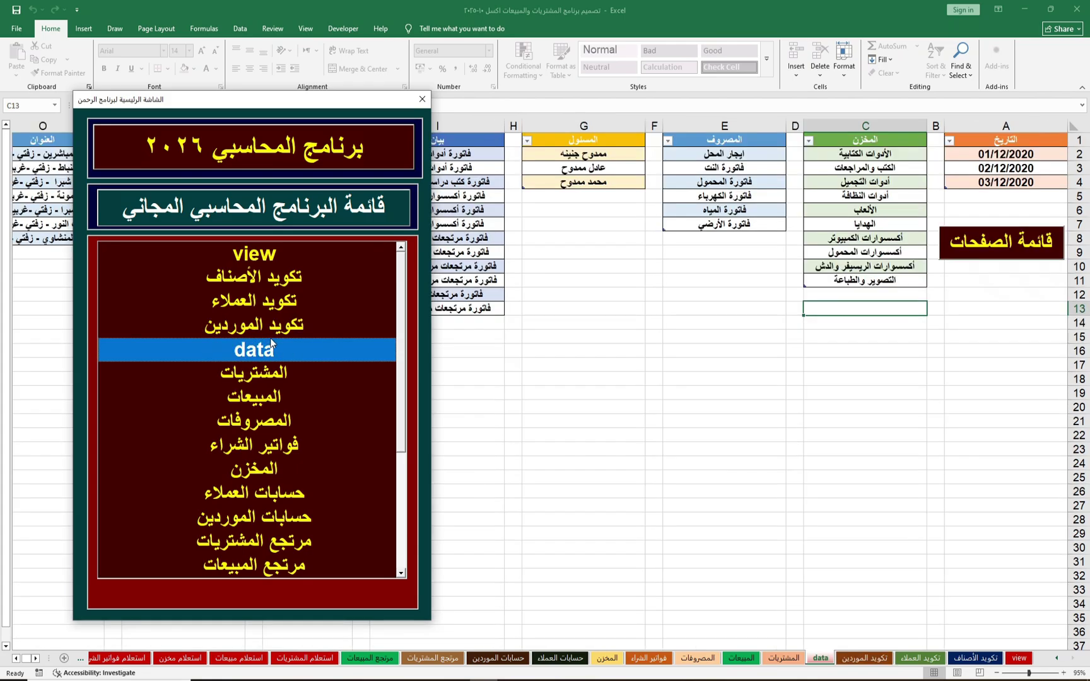
{"action": "left_click", "coordinate": [271, 258]}
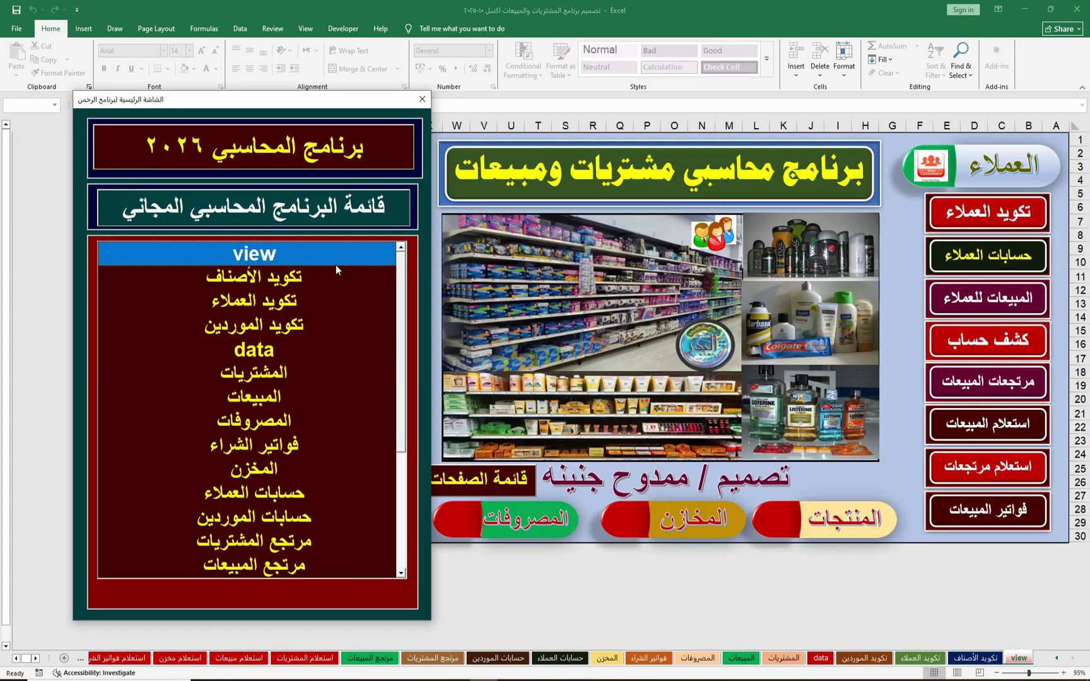
{"action": "left_click", "coordinate": [422, 99]}
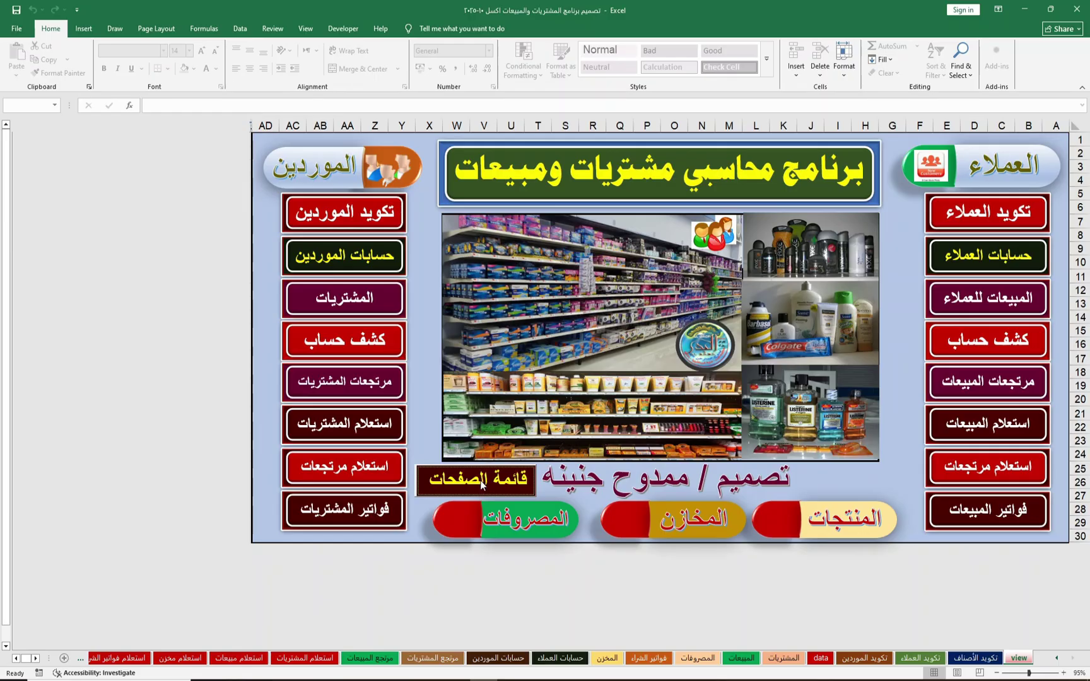
On the product coding sheet, add item 21 'كتابعلم ألقراءة' with purchase price 15 and sale price 25
{"action": "left_click", "coordinate": [976, 658]}
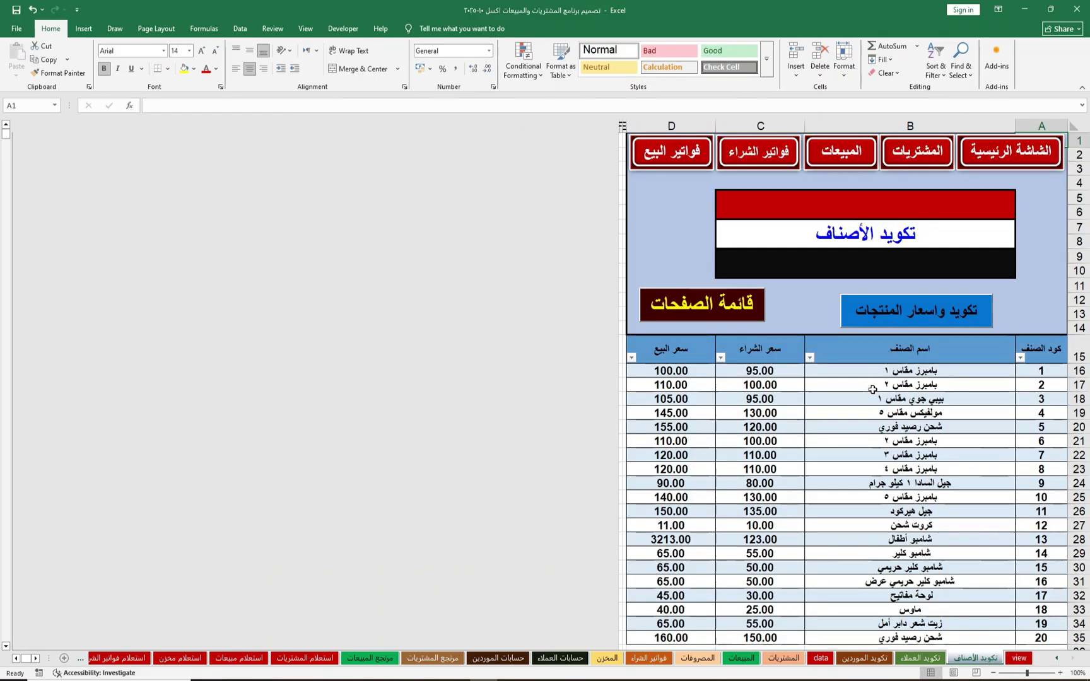
{"action": "scroll", "coordinate": [876, 395], "scroll_direction": "down", "scroll_amount": 3}
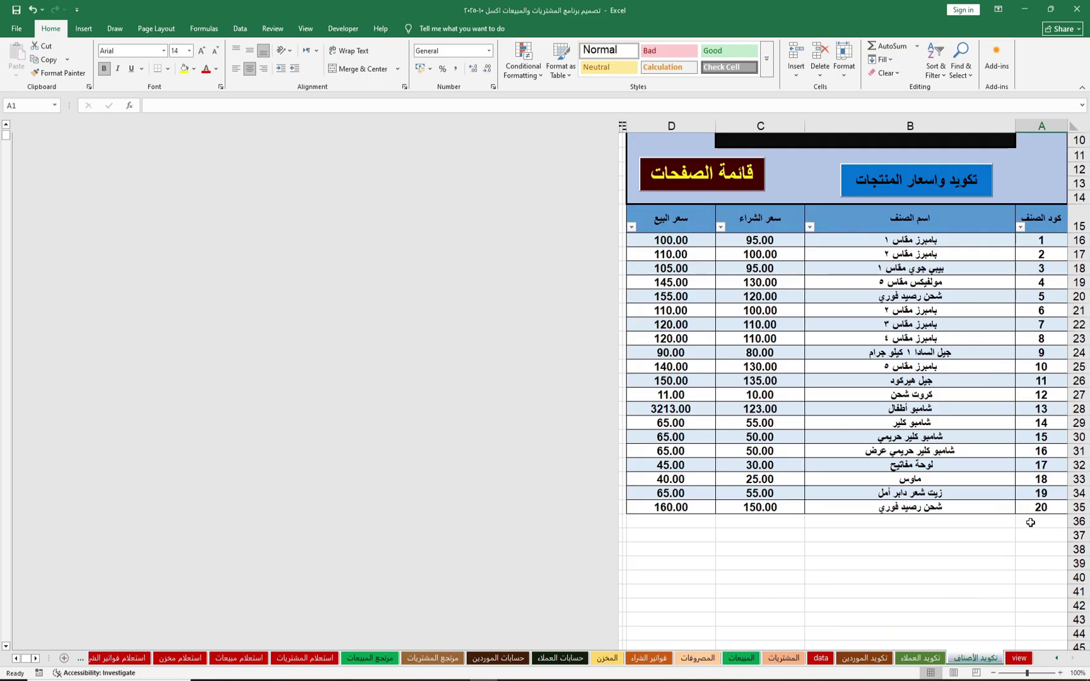
{"action": "left_click", "coordinate": [975, 521]}
{"action": "left_click", "coordinate": [1061, 522]}
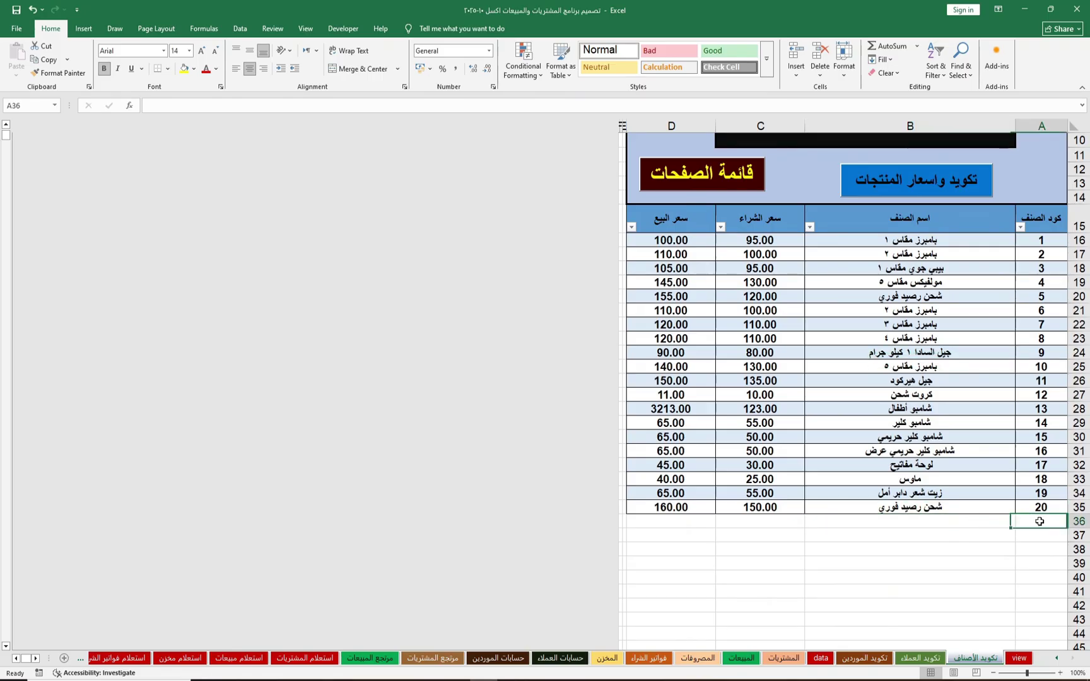
{"action": "type", "text": "21"}
{"action": "left_click", "coordinate": [968, 522]}
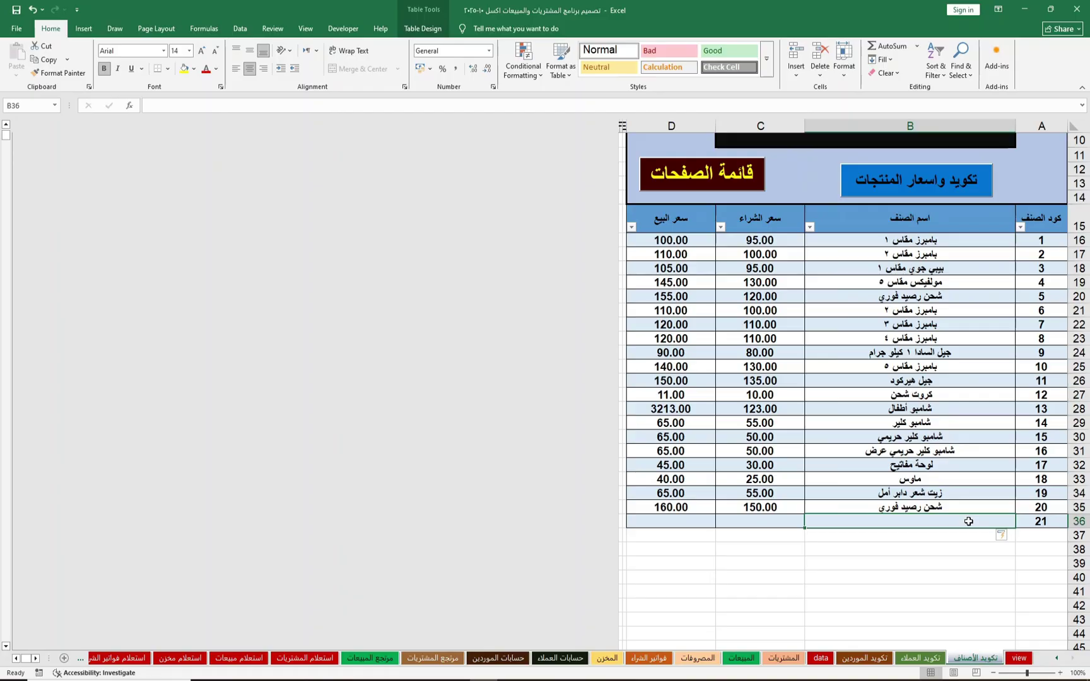
{"action": "type", "text": "كتاب"}
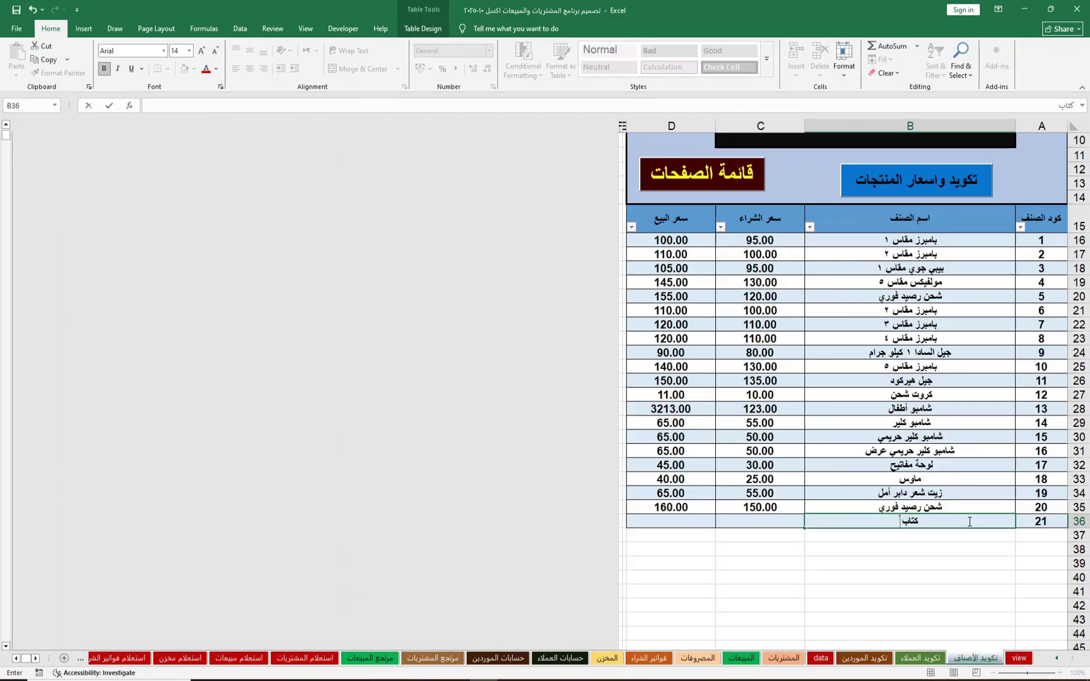
{"action": "type", "text": " معلم"}
{"action": "type", "text": " ألق"}
{"action": "type", "text": "را"}
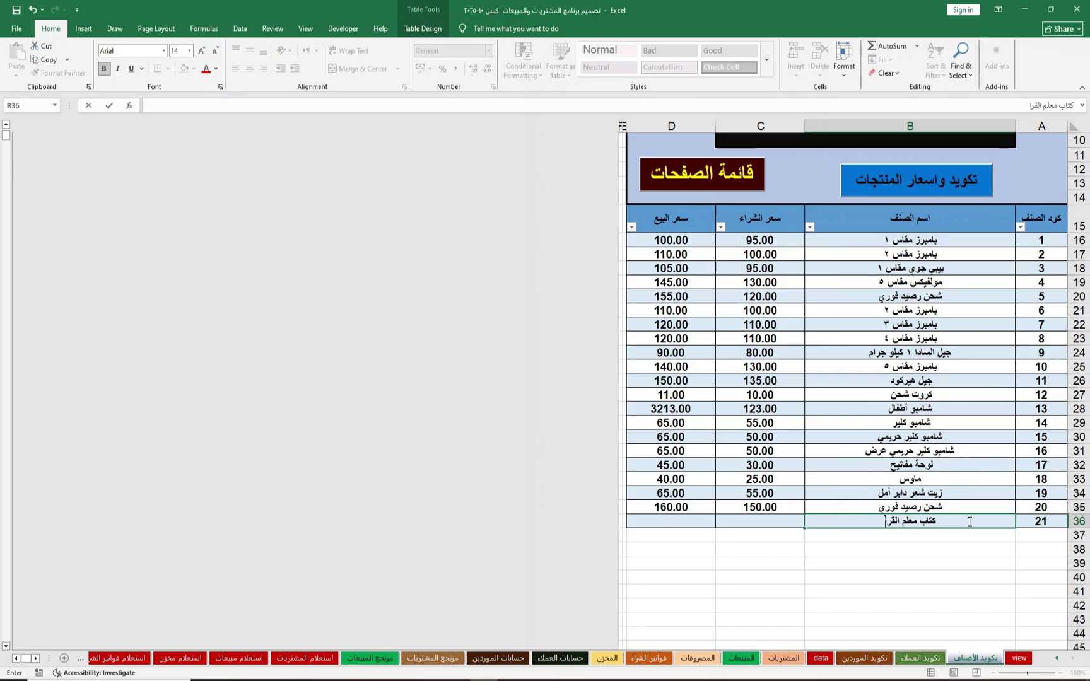
{"action": "type", "text": "ءة"}
{"action": "left_click", "coordinate": [770, 521]}
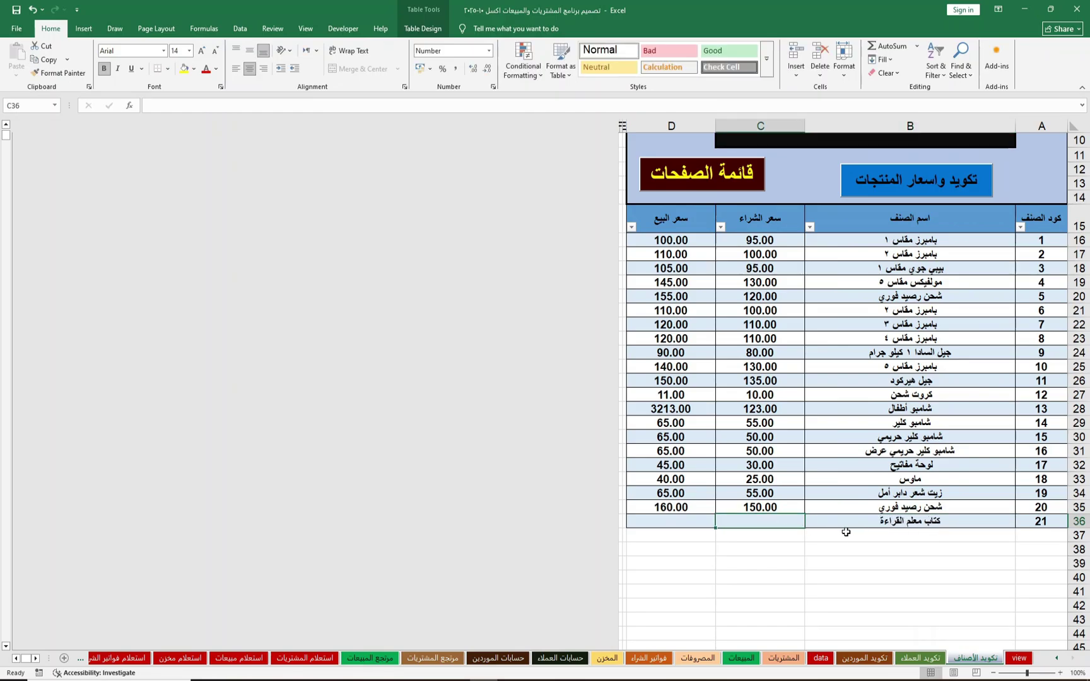
{"action": "type", "text": "15"}
{"action": "left_click", "coordinate": [675, 525]}
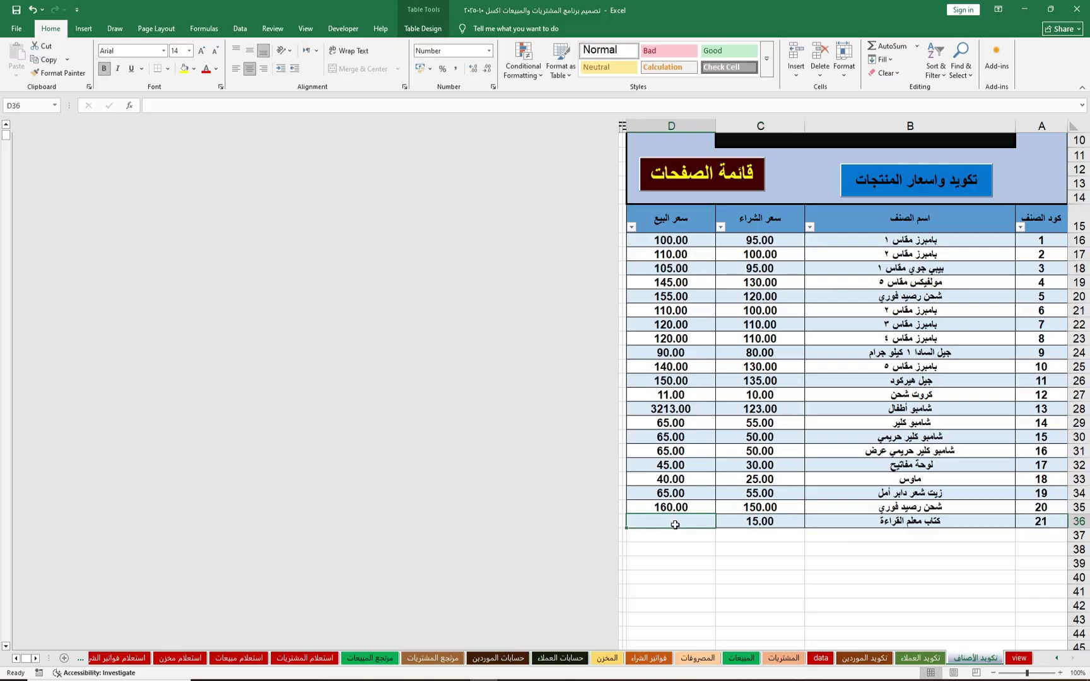
{"action": "type", "text": "150"}
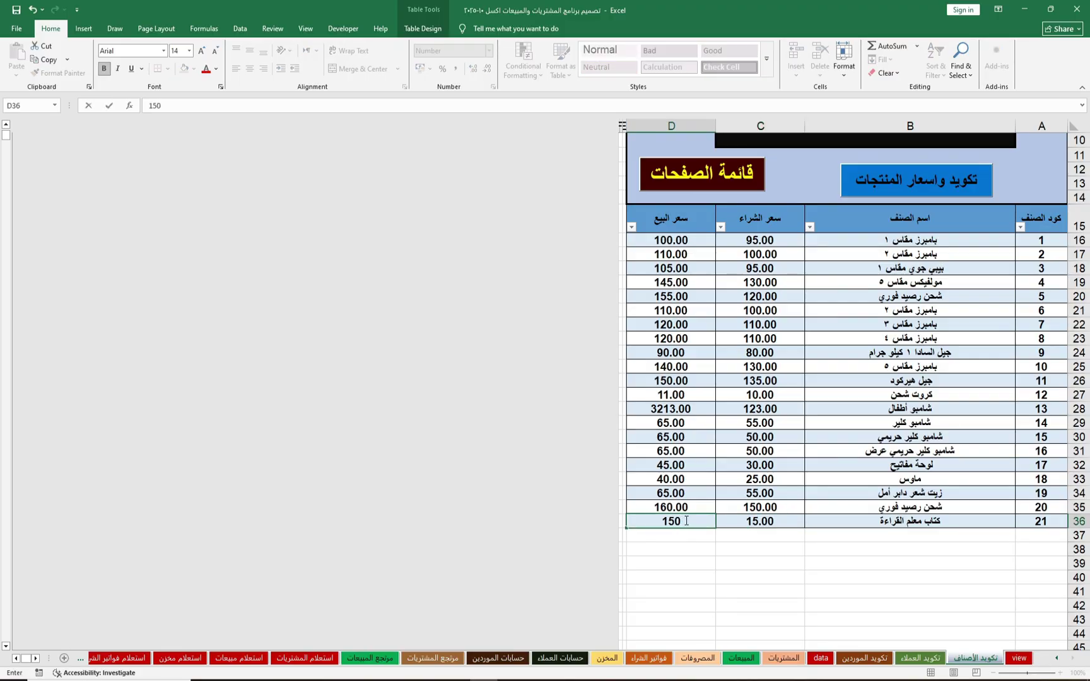
{"action": "left_click_drag", "start_coordinate": [687, 521], "coordinate": [635, 520]}
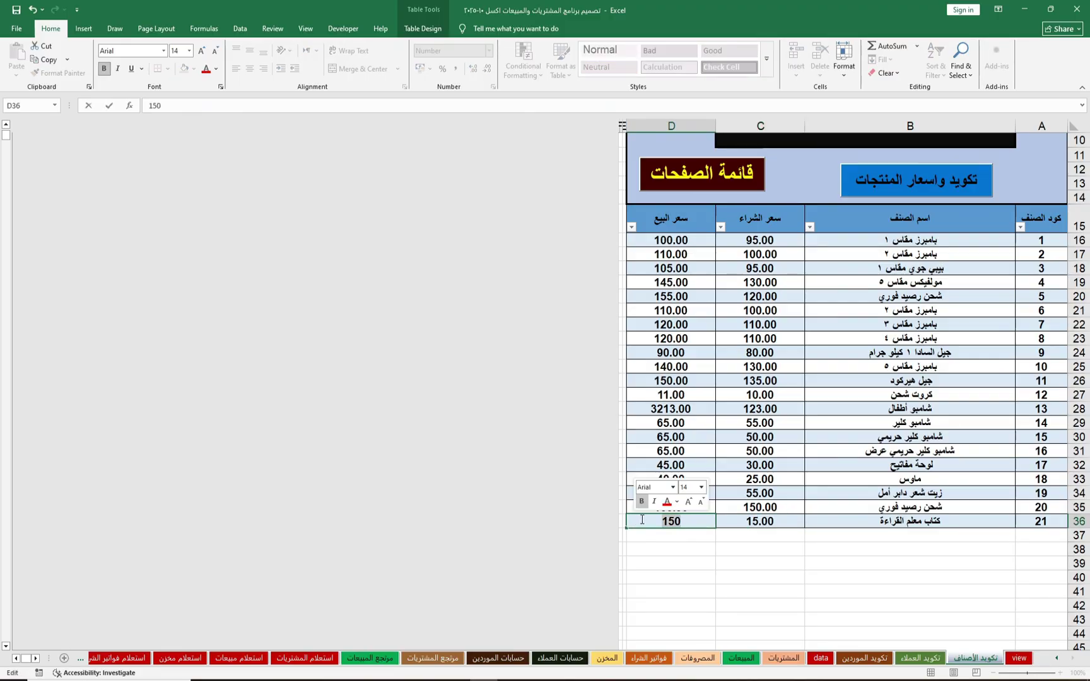
{"action": "type", "text": "25"}
{"action": "left_click", "coordinate": [847, 523]}
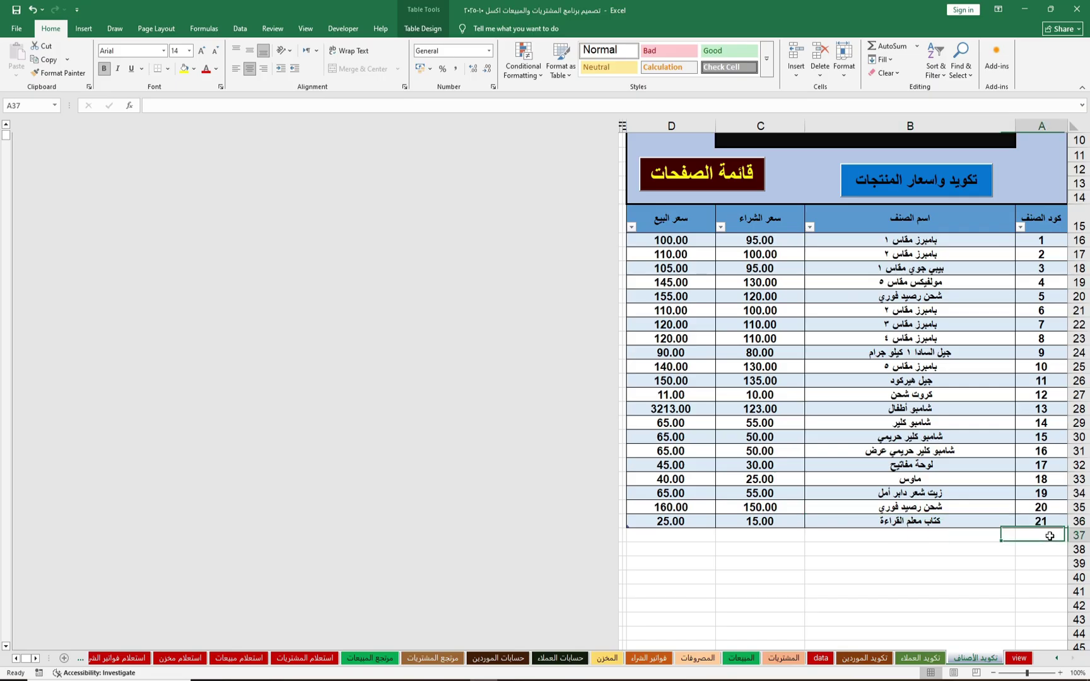
Add item 22 'كراسة 24 ورقة' with purchase price 5 and sale price 8
{"action": "left_click", "coordinate": [1044, 535]}
{"action": "type", "text": "22"}
{"action": "left_click", "coordinate": [925, 534]}
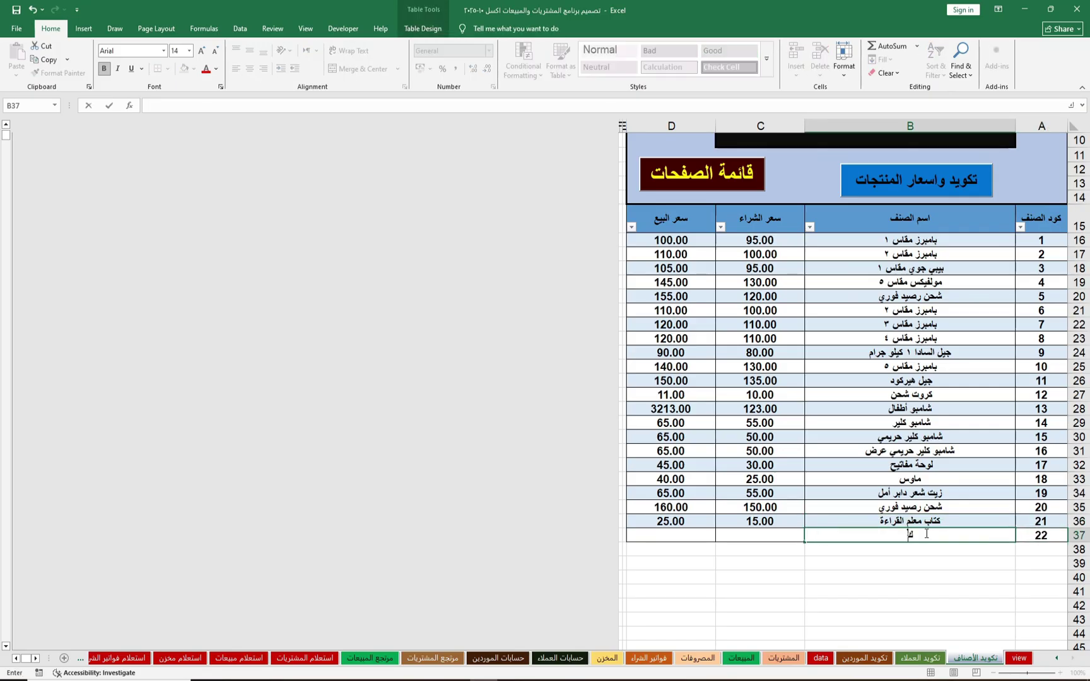
{"action": "type", "text": "كراسة 24 "}
{"action": "type", "text": "ورقة"}
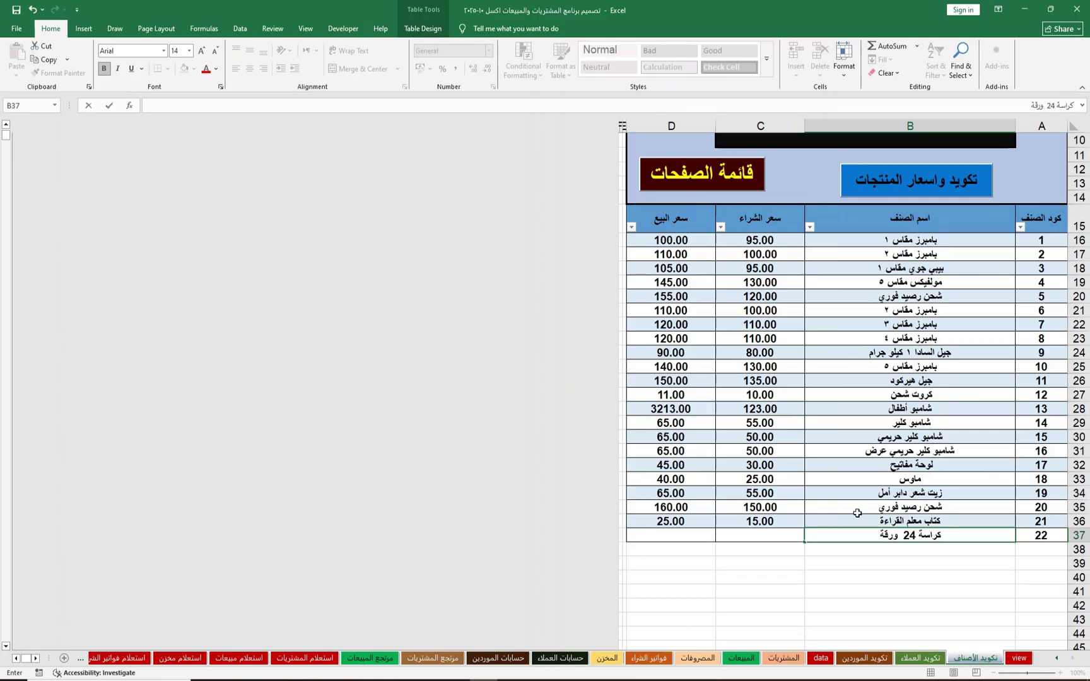
{"action": "left_click", "coordinate": [764, 536]}
{"action": "type", "text": "5"}
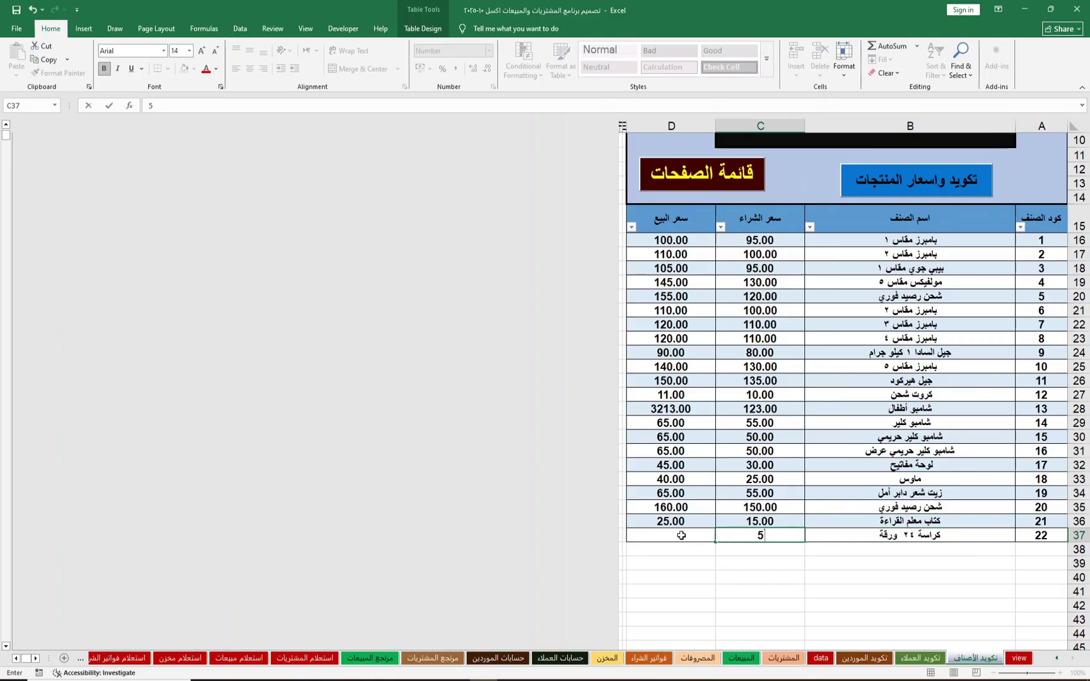
{"action": "left_click", "coordinate": [681, 536]}
{"action": "type", "text": "8"}
{"action": "left_click", "coordinate": [830, 537]}
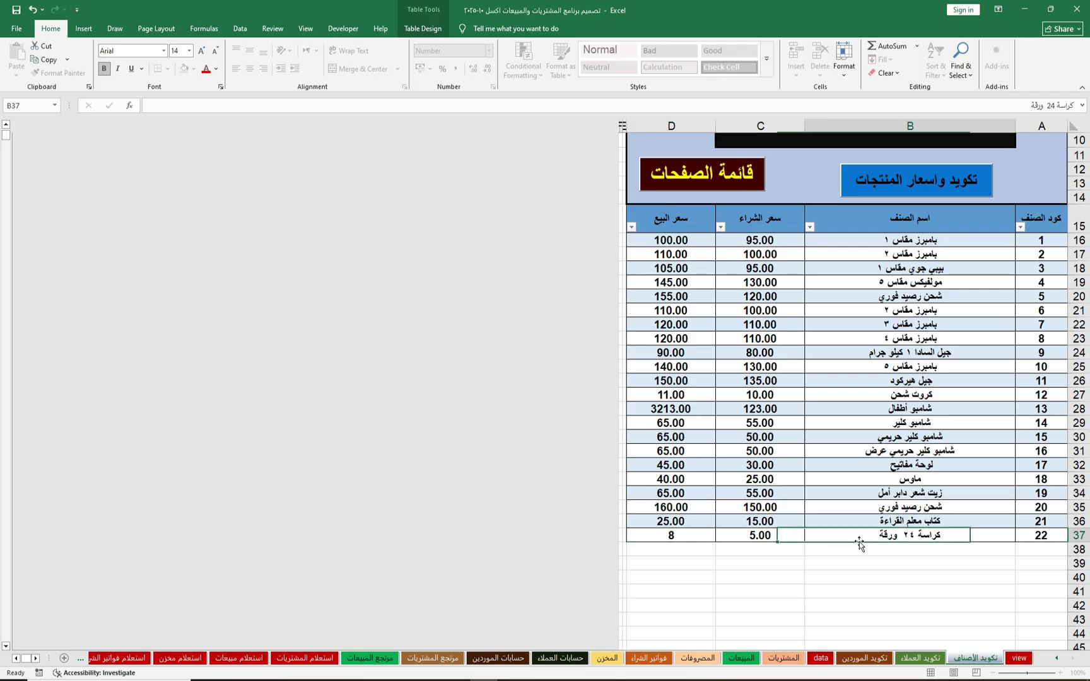
Add item 23 'جدول الضرب' with purchase price 3 and sale price 5
{"action": "left_click", "coordinate": [1040, 552]}
{"action": "type", "text": "23"}
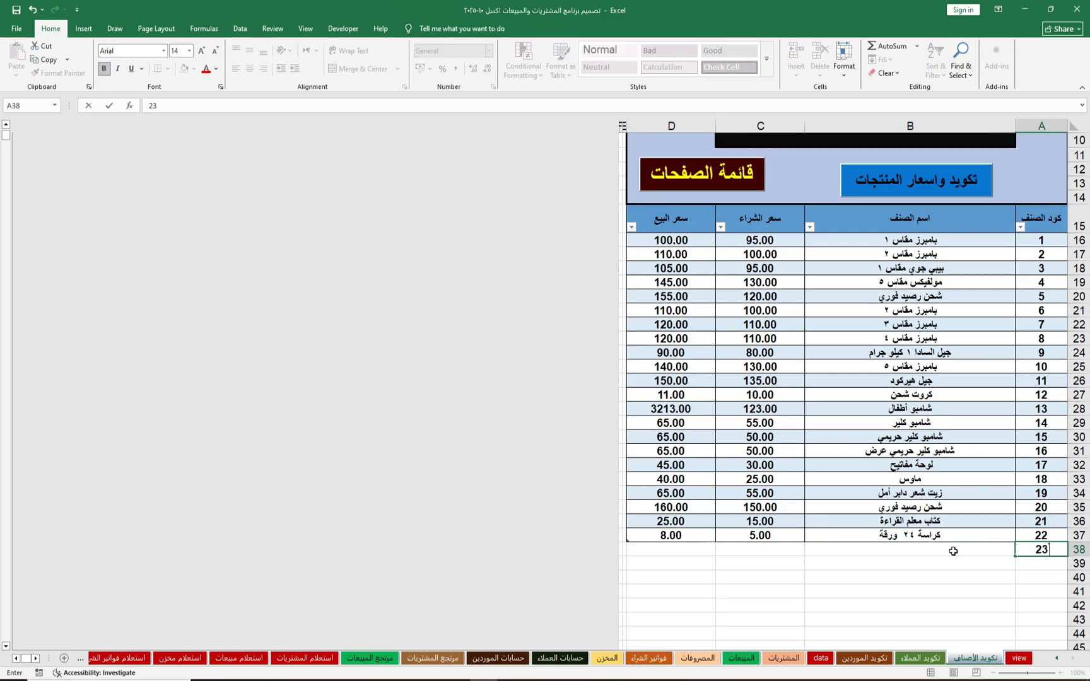
{"action": "left_click", "coordinate": [953, 551]}
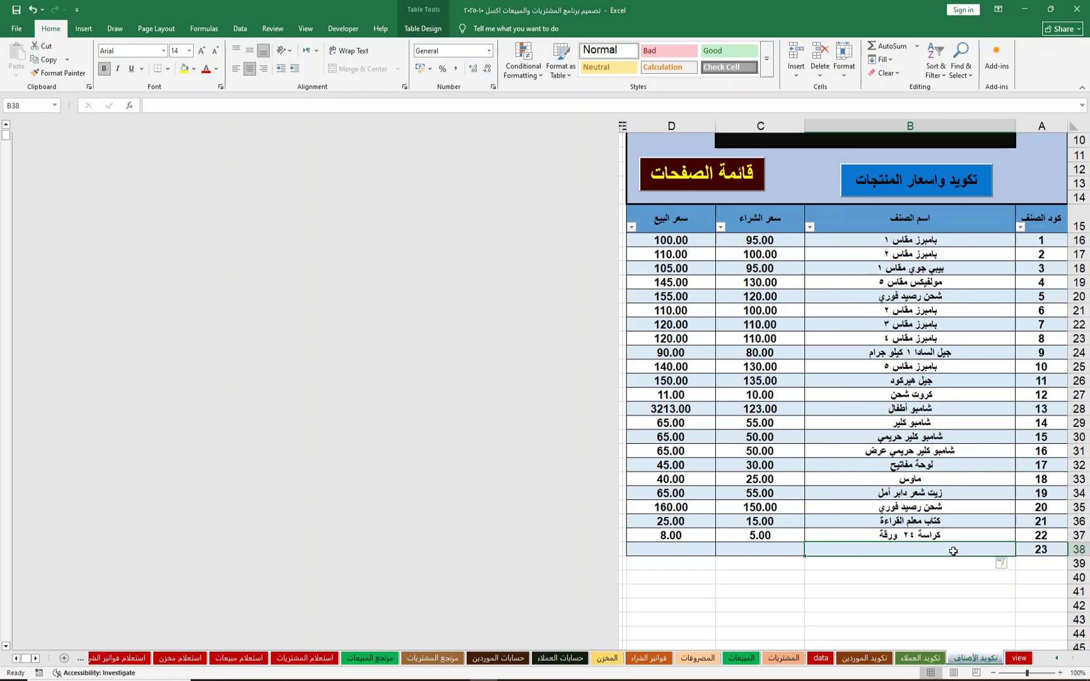
{"action": "type", "text": "جدو"}
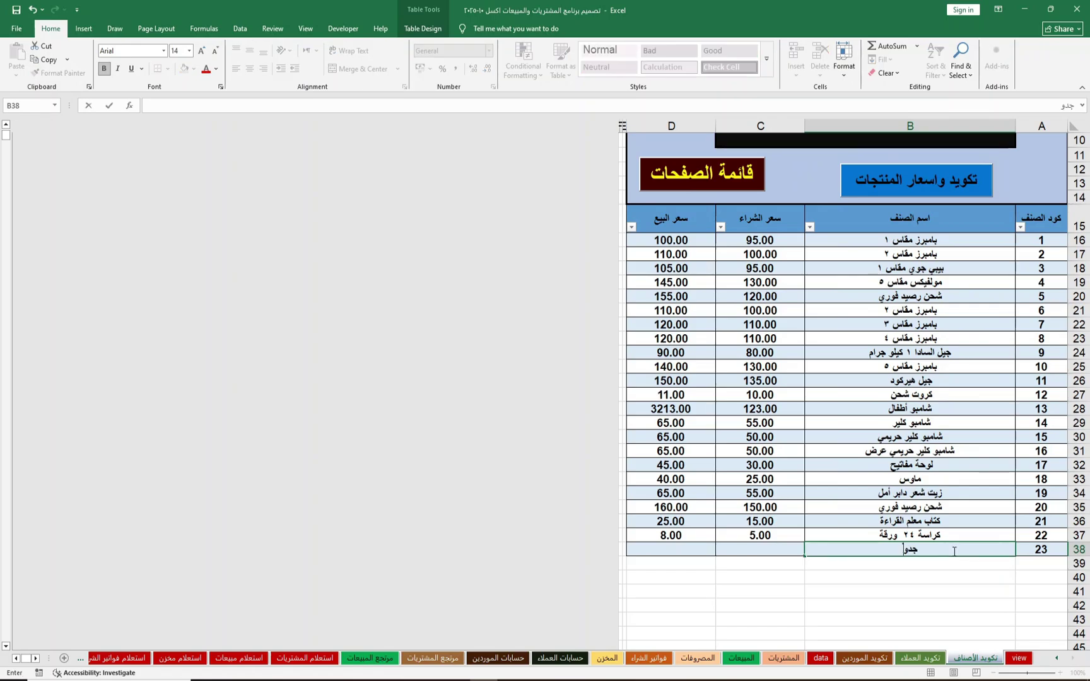
{"action": "type", "text": "ل الضرب"}
{"action": "left_click", "coordinate": [739, 550]}
{"action": "type", "text": "3"}
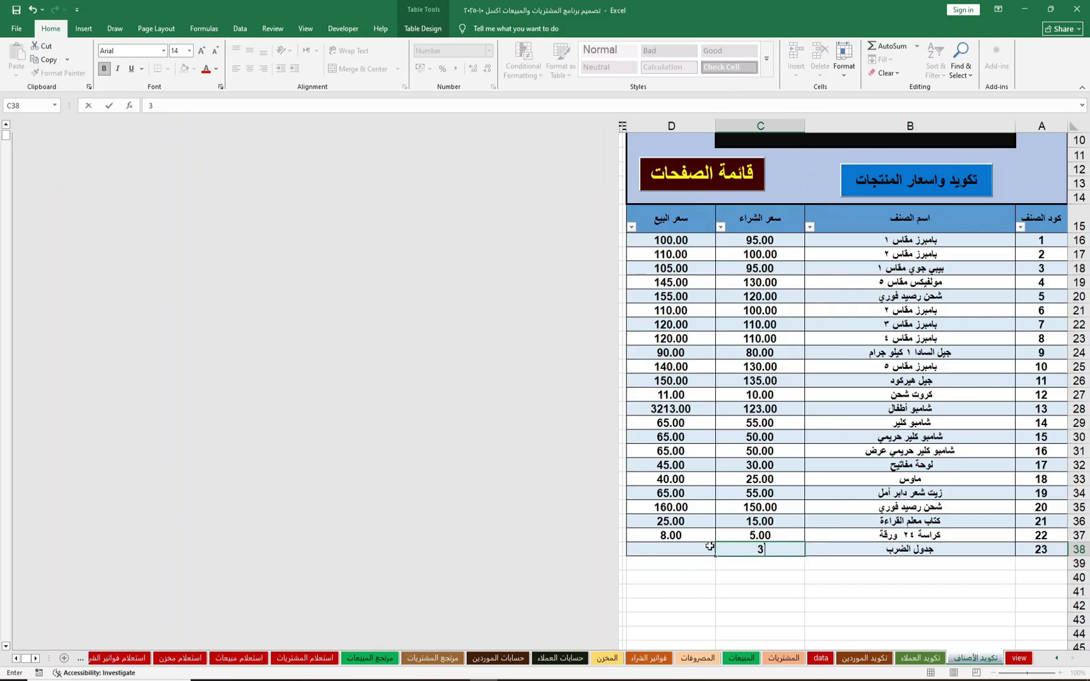
{"action": "left_click", "coordinate": [675, 547]}
{"action": "type", "text": "5"}
{"action": "key", "text": "Return"}
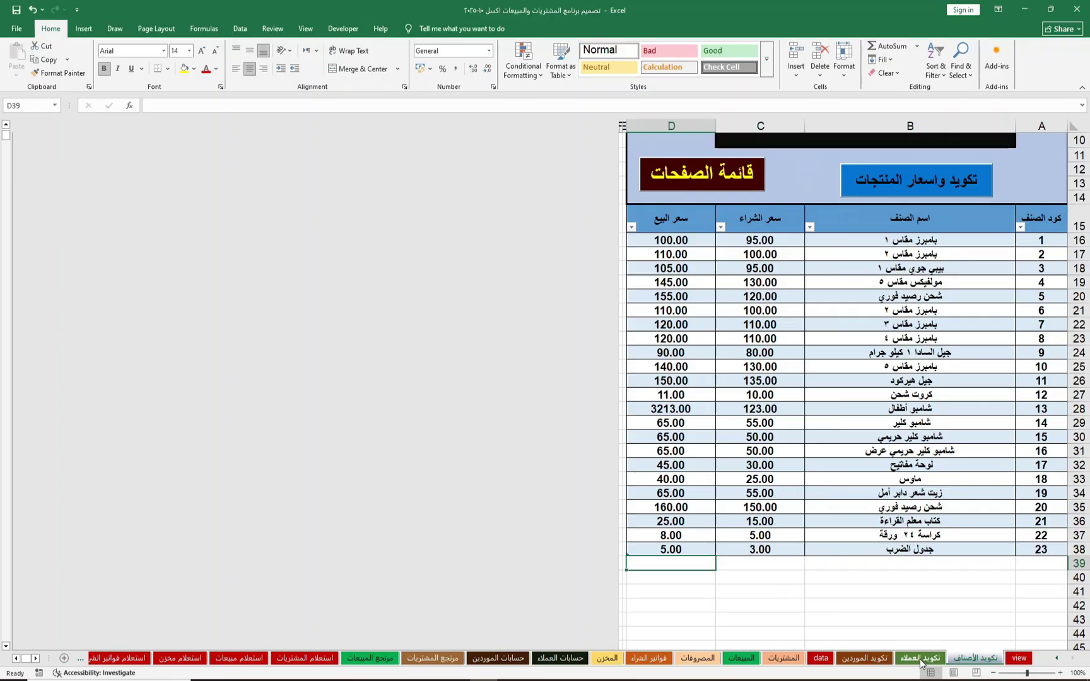
Enter customer code 5 in A20 of the customers sheet, view the customer form, then return to the items sheet
{"action": "left_click", "coordinate": [920, 658]}
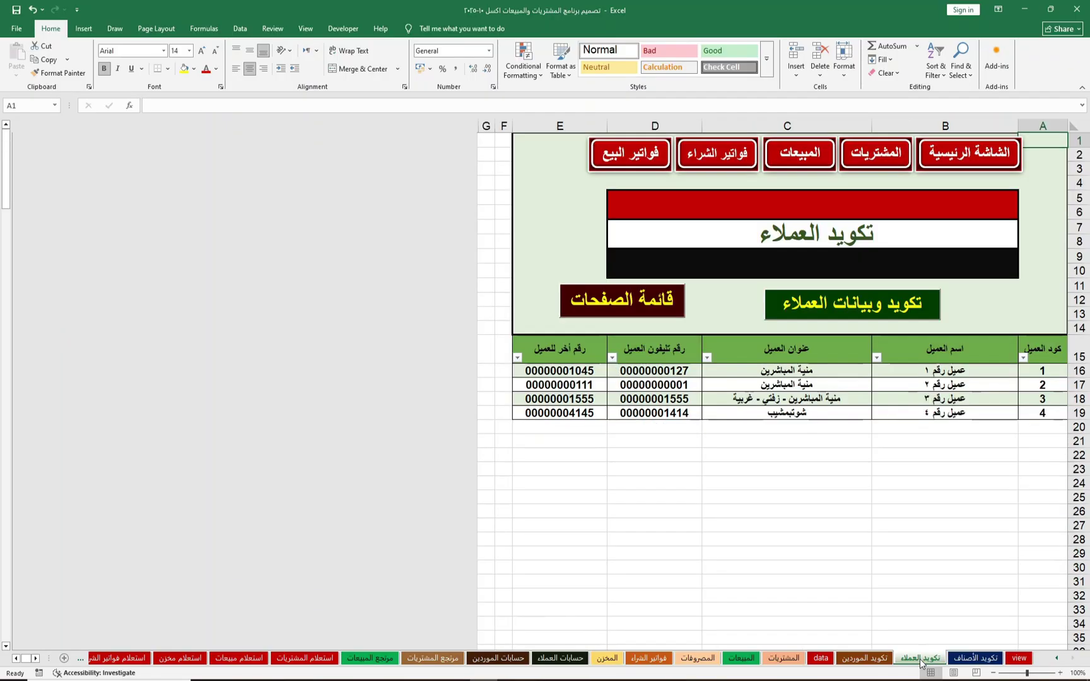
{"action": "left_click", "coordinate": [1046, 428]}
{"action": "type", "text": "5"}
{"action": "left_click", "coordinate": [954, 429]}
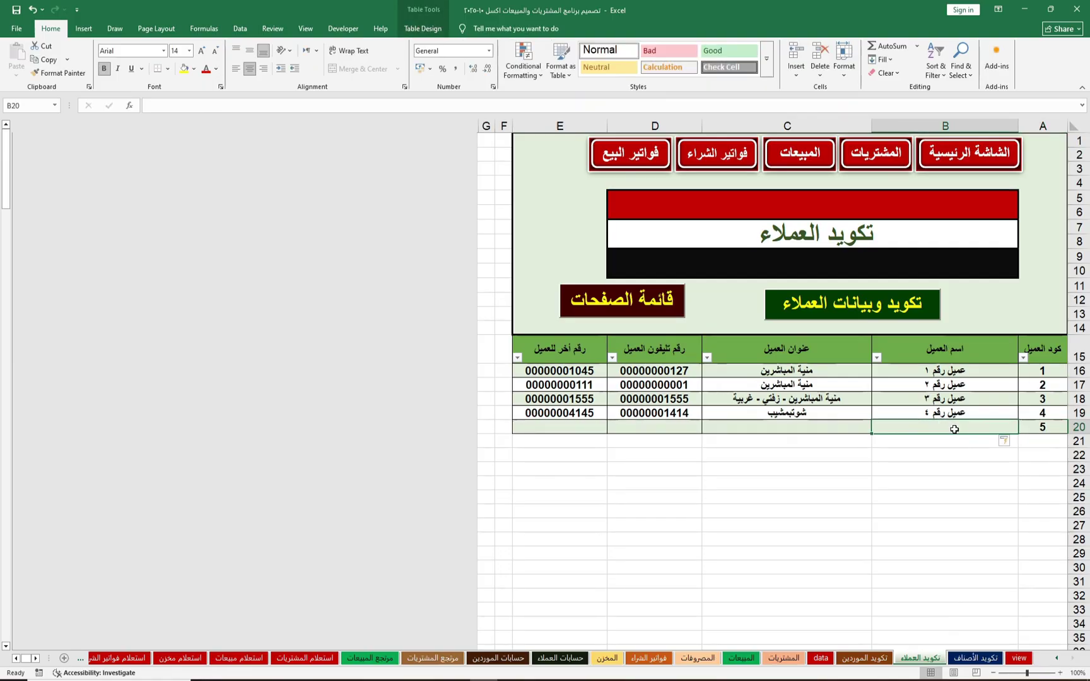
{"action": "left_click", "coordinate": [900, 306]}
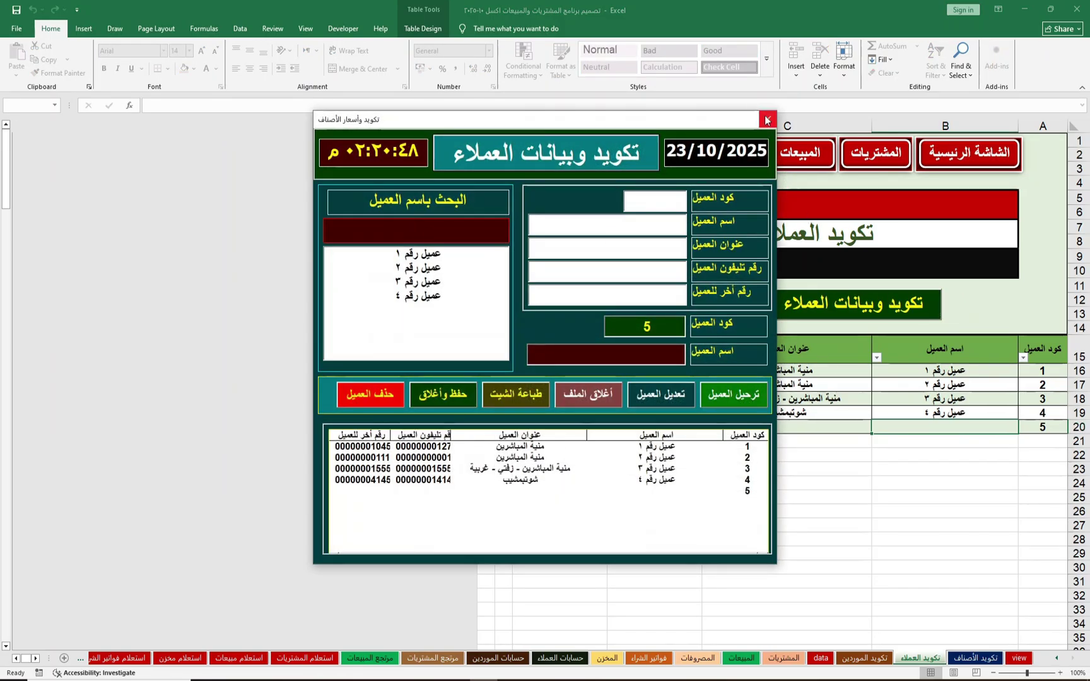
{"action": "left_click", "coordinate": [767, 120]}
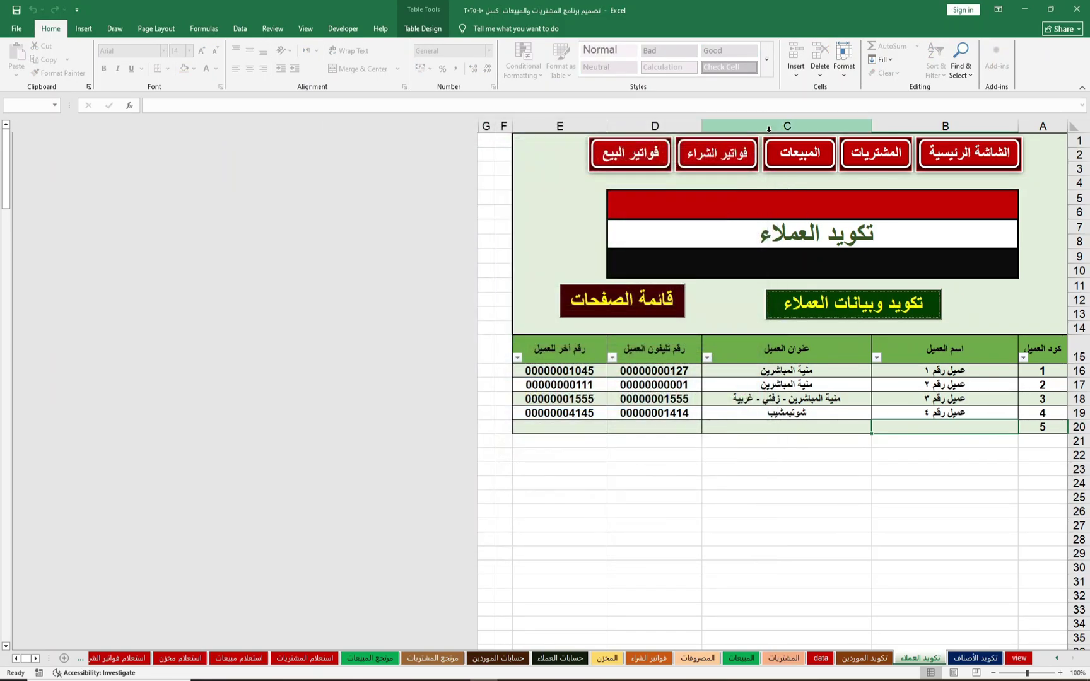
{"action": "left_click", "coordinate": [982, 663]}
Open the item coding and pricing form, shift it left, and place the cursor in the item name box
{"action": "left_click", "coordinate": [945, 181]}
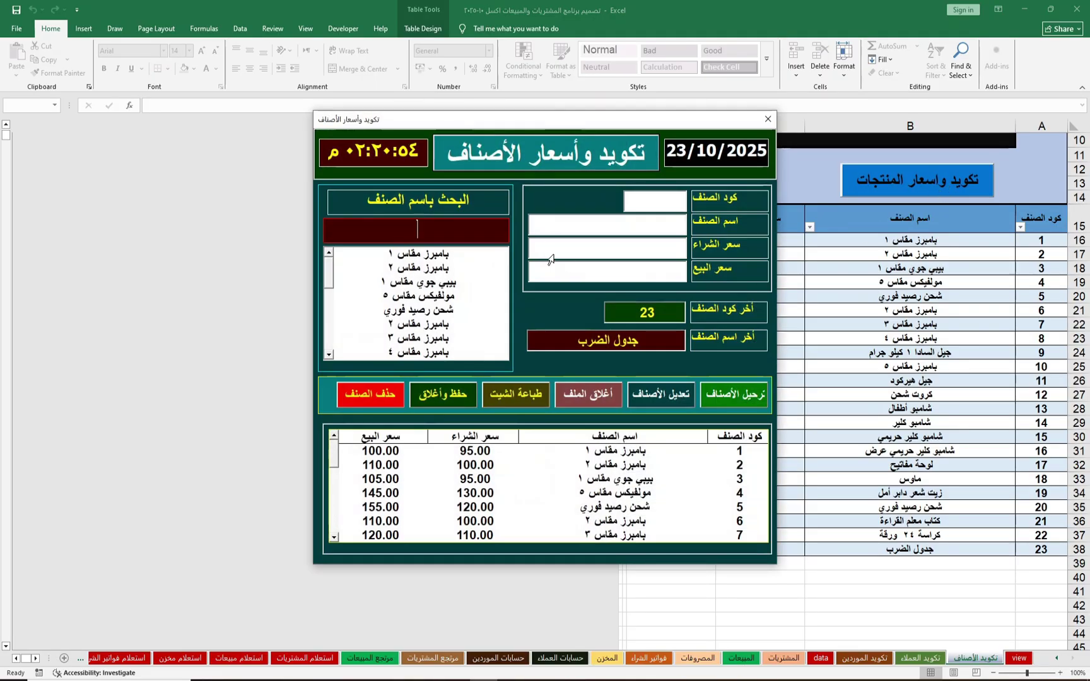
{"action": "left_click_drag", "start_coordinate": [618, 124], "coordinate": [501, 142]}
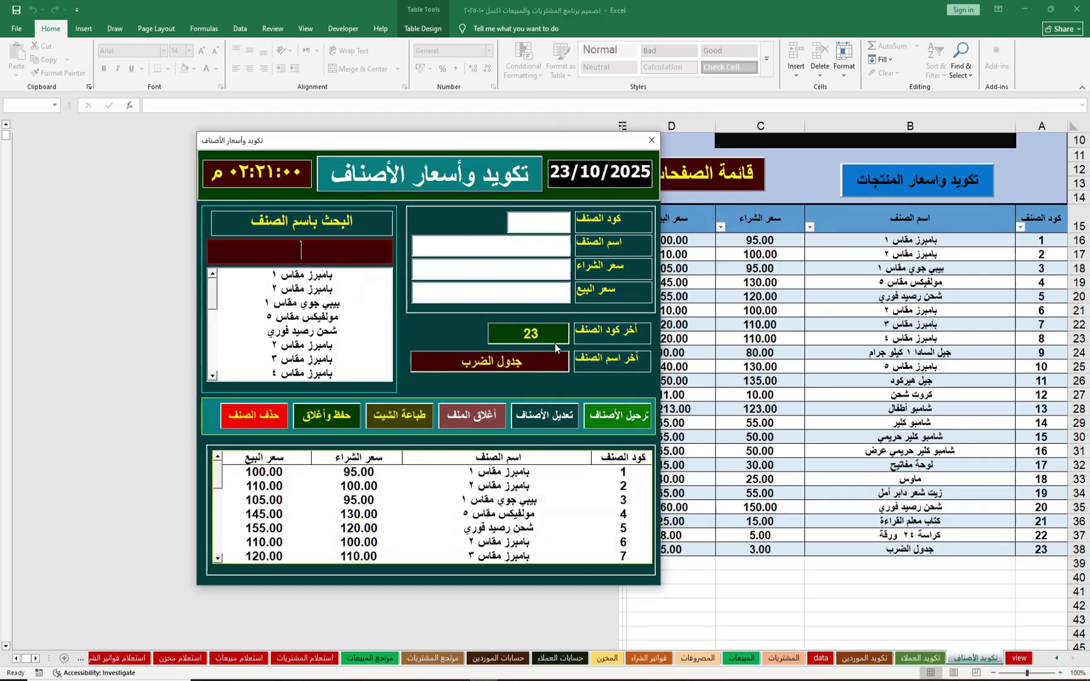
{"action": "left_click_drag", "start_coordinate": [544, 334], "coordinate": [513, 339]}
{"action": "left_click_drag", "start_coordinate": [572, 143], "coordinate": [527, 132]}
{"action": "left_click", "coordinate": [503, 238]}
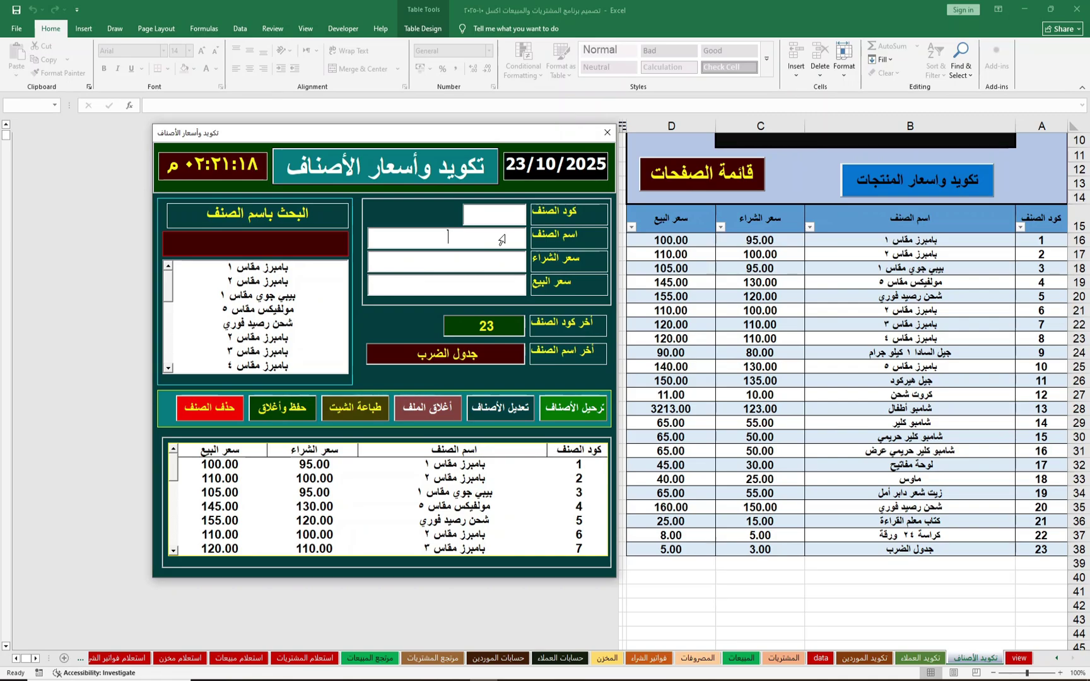
Post item 24 'زيت شعر فاتيكا ١٥٠ مم' with purchase 45 and sale 60 via the form
{"action": "type", "text": "ز"}
{"action": "type", "text": "يت شعر"}
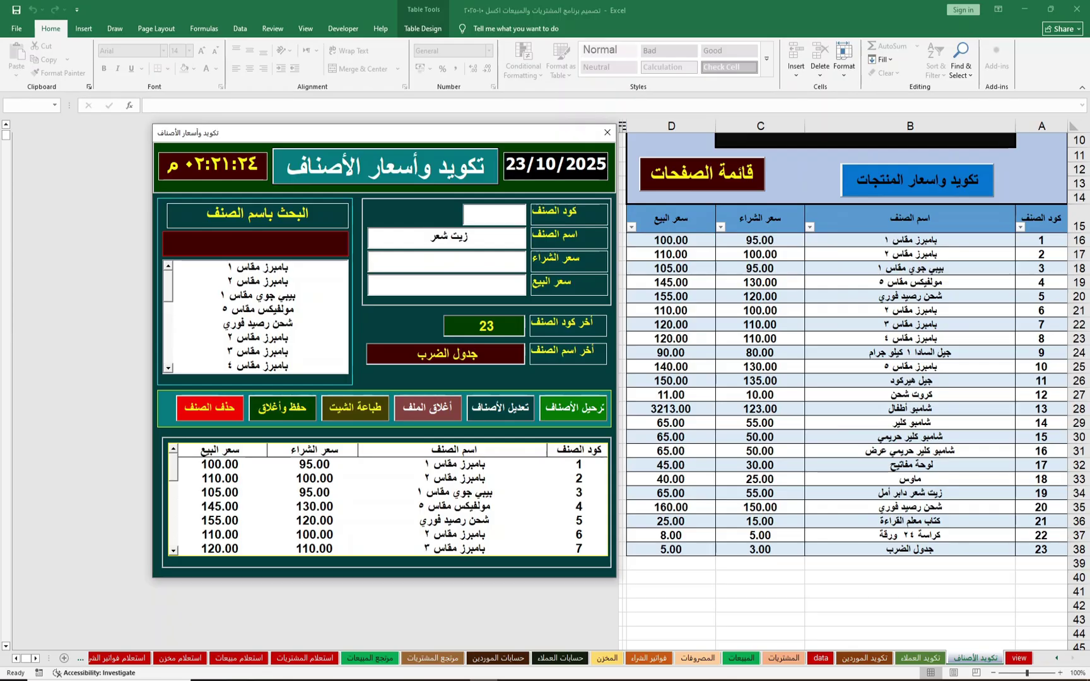
{"action": "type", "text": " فاتيكا"}
{"action": "type", "text": " ١٥٠"}
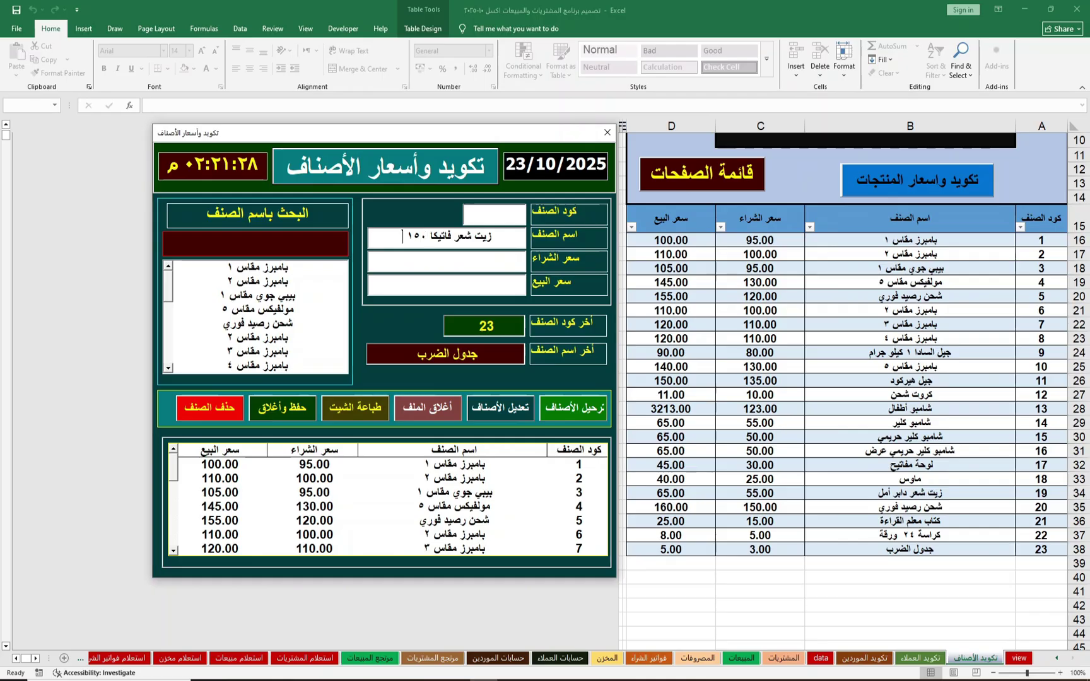
{"action": "type", "text": " مم"}
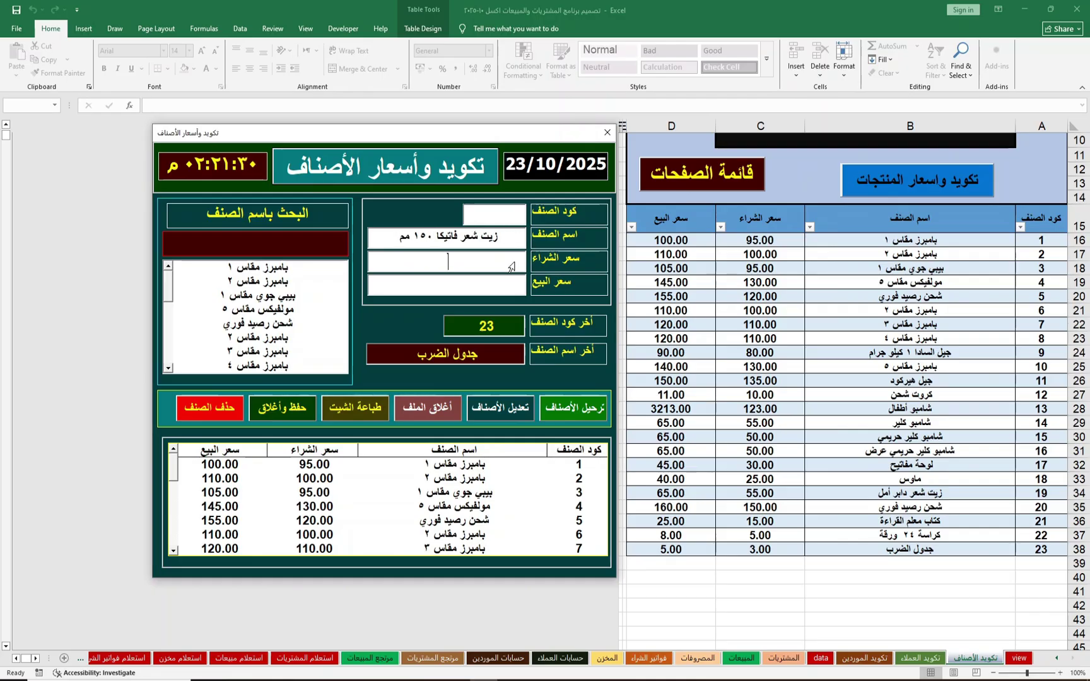
{"action": "type", "text": "٤٥"}
{"action": "type", "text": "٦"}
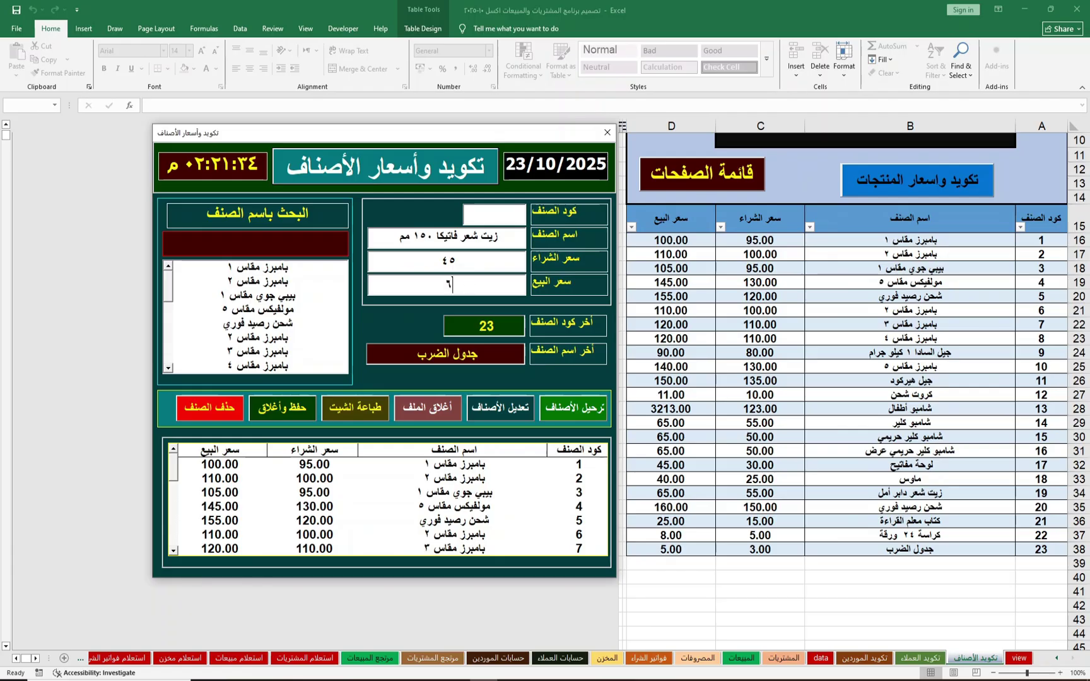
{"action": "type", "text": "٠"}
{"action": "type", "text": "٢٤"}
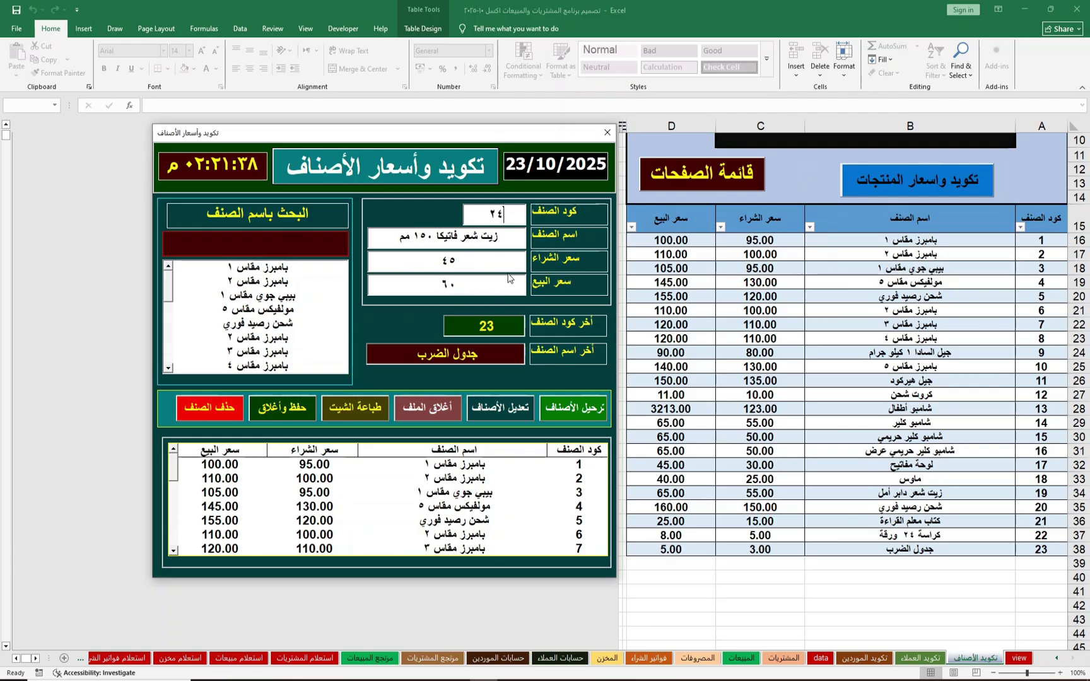
{"action": "key", "text": "Return"}
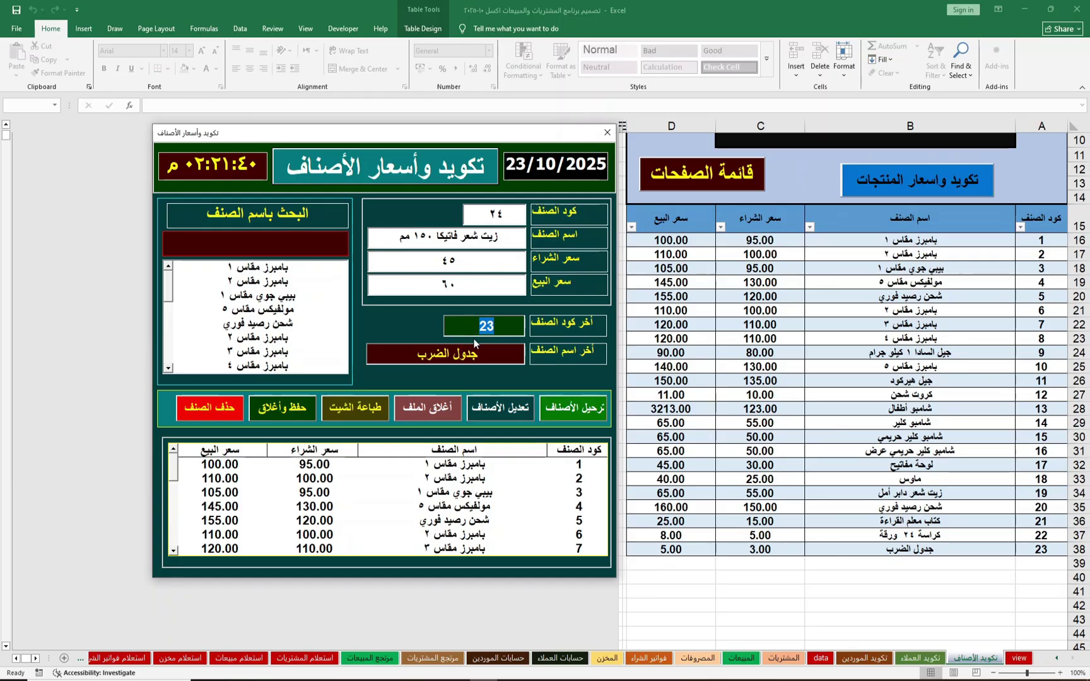
{"action": "key", "text": "Return"}
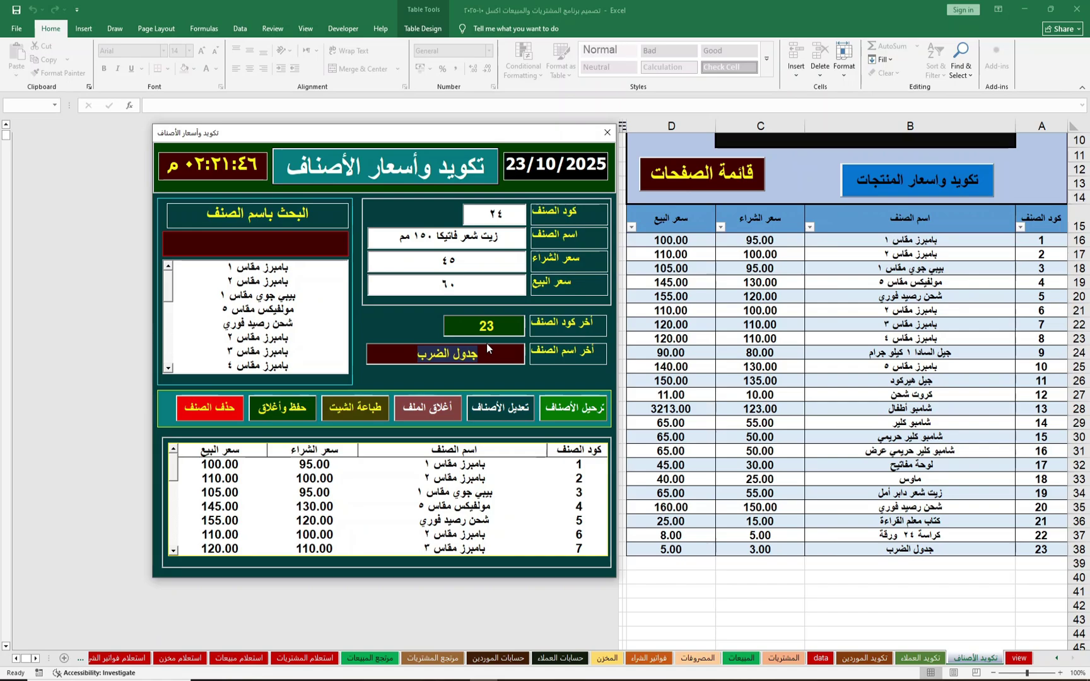
{"action": "left_click", "coordinate": [570, 413]}
{"action": "left_click", "coordinate": [584, 382]}
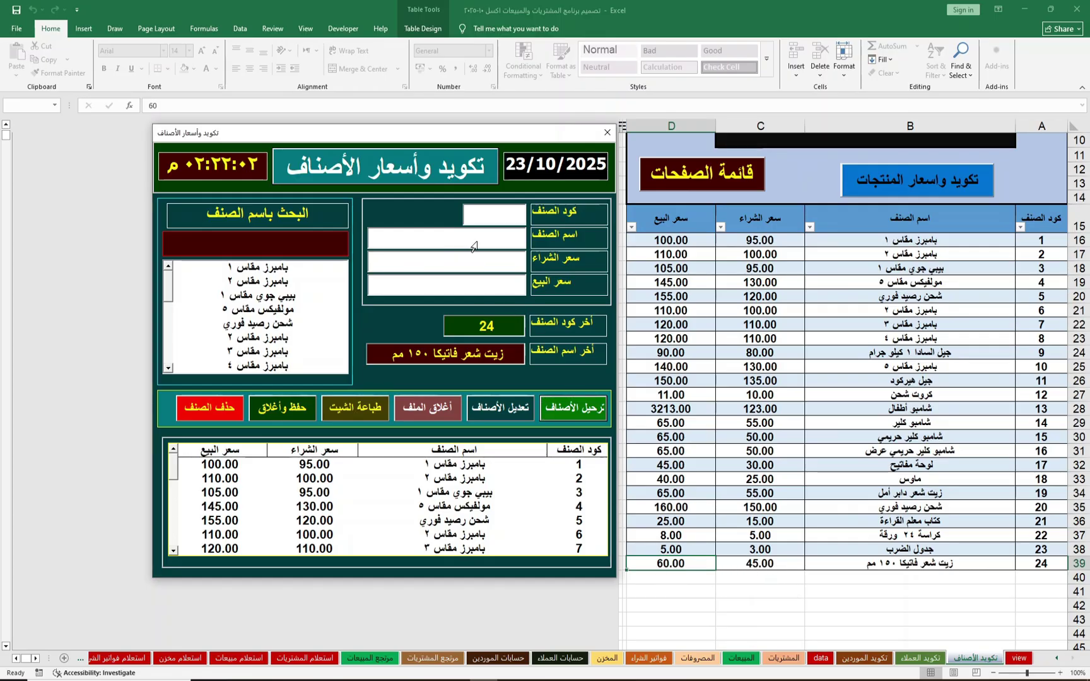
Post item 25 'كريم شعر الو ايفا' with purchase 60 and sale 85 via the form
{"action": "left_click", "coordinate": [473, 246]}
{"action": "type", "text": "كريم "}
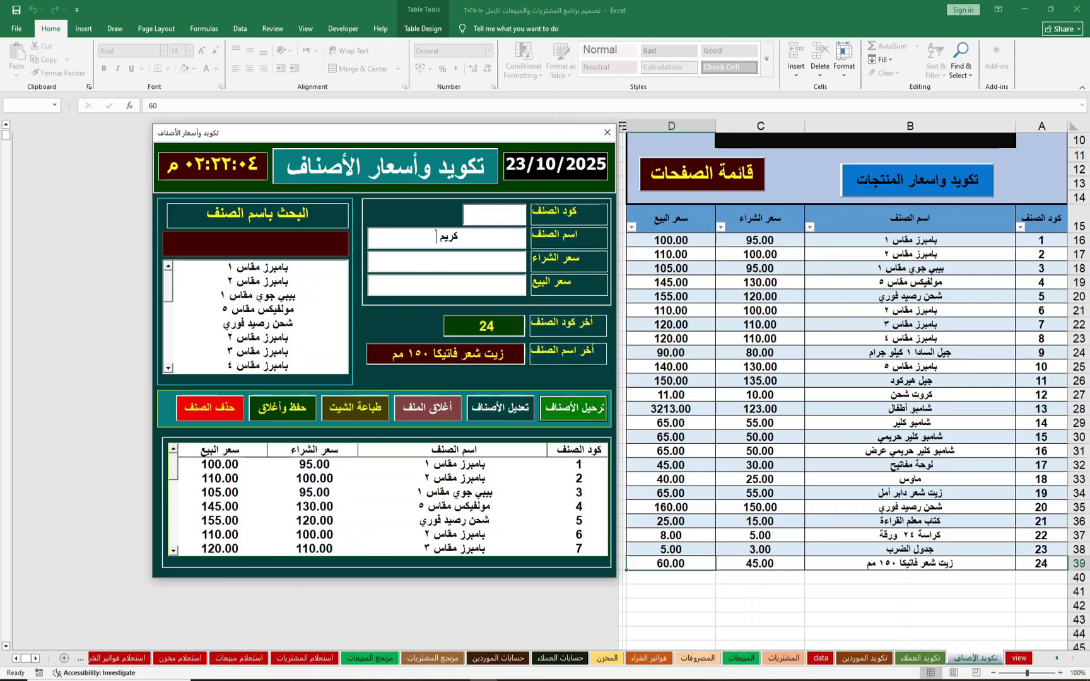
{"action": "type", "text": "شعر ا"}
{"action": "type", "text": "لو ايفا"}
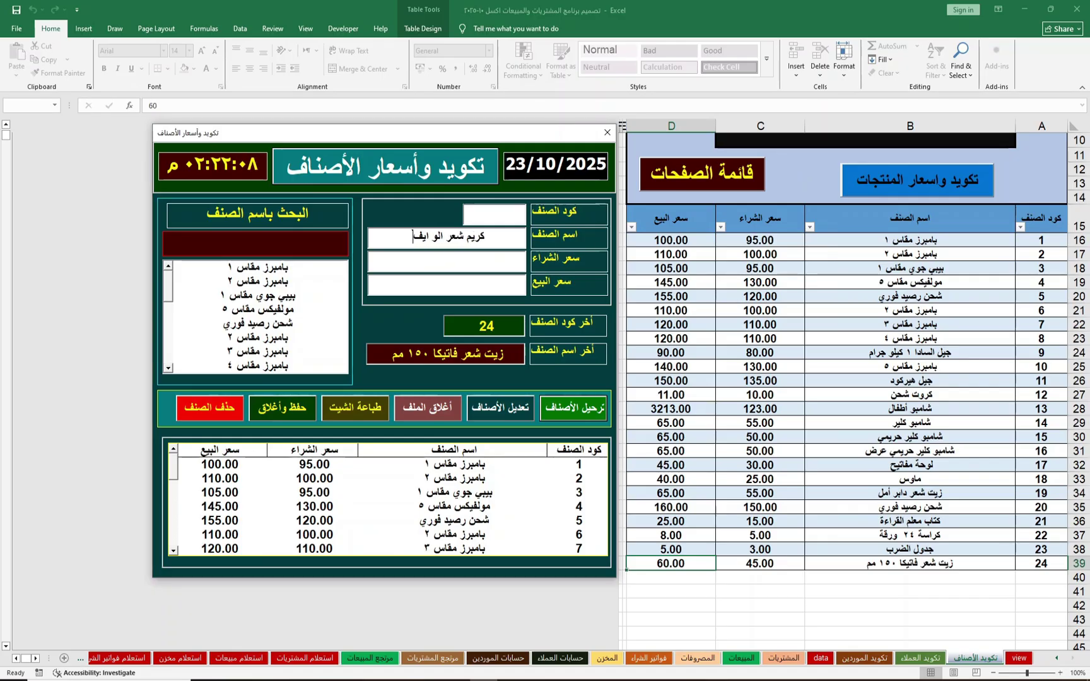
{"action": "left_click", "coordinate": [486, 266]}
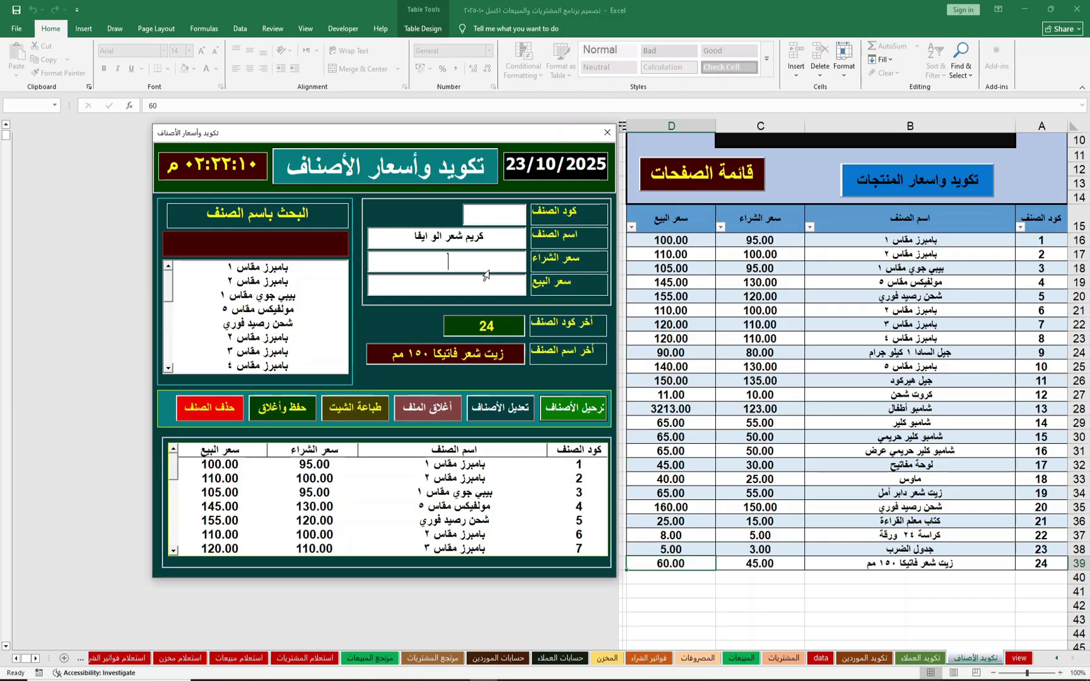
{"action": "type", "text": "60"}
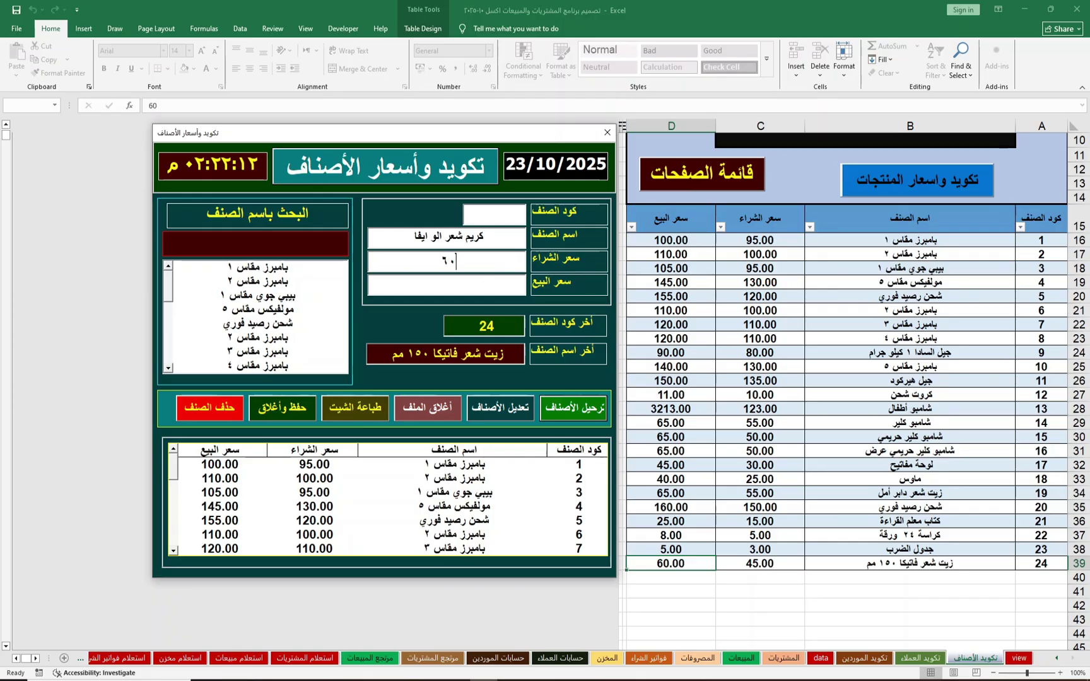
{"action": "key", "text": "Return"}
{"action": "type", "text": "85"}
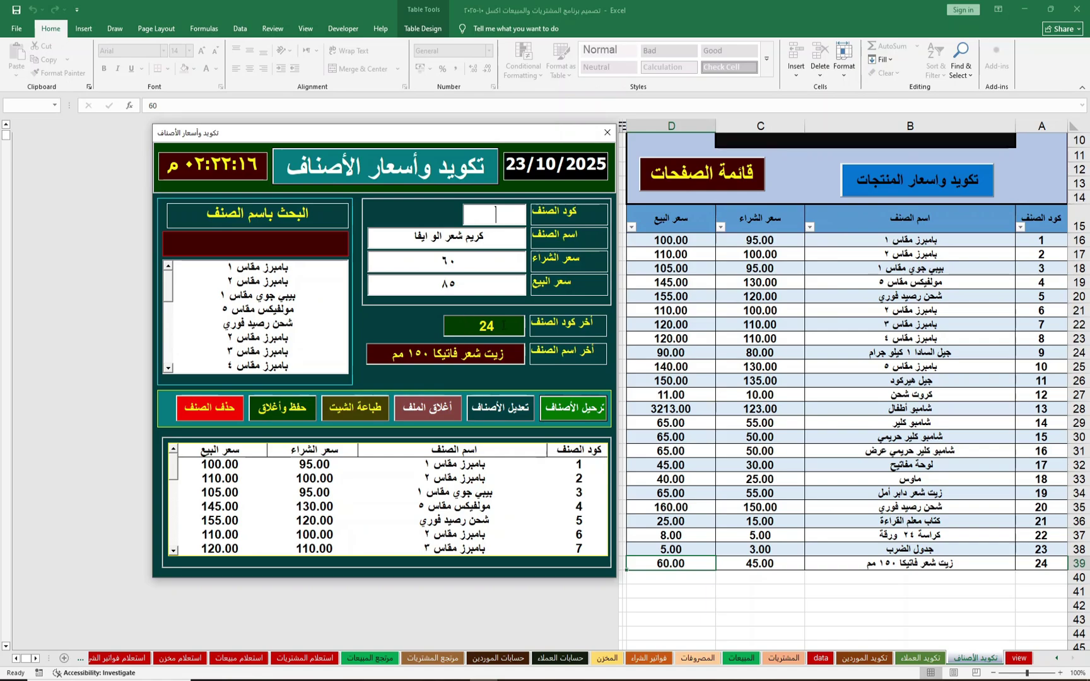
{"action": "key", "text": "Return"}
{"action": "left_click", "coordinate": [504, 219]}
{"action": "type", "text": "25"}
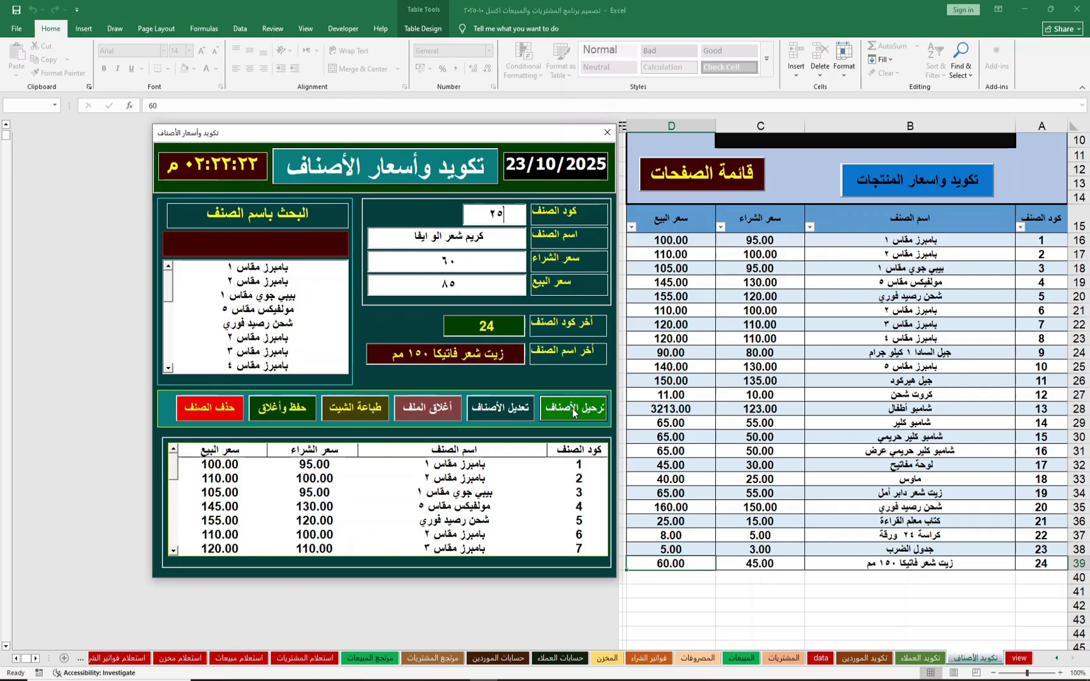
{"action": "left_click", "coordinate": [563, 409]}
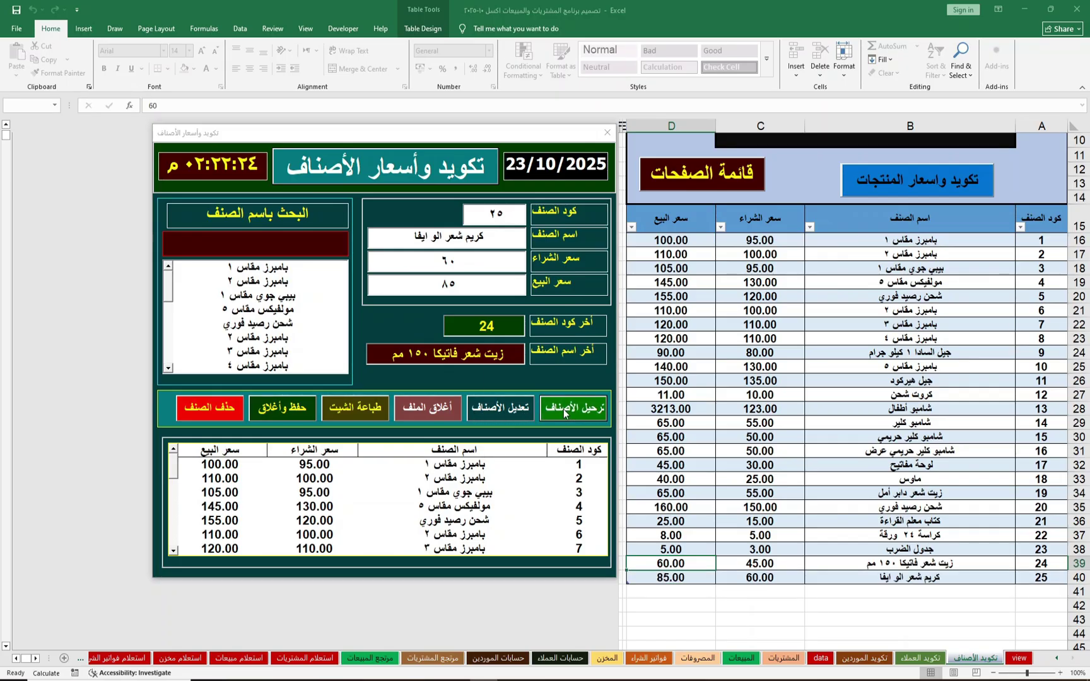
{"action": "left_click", "coordinate": [579, 380]}
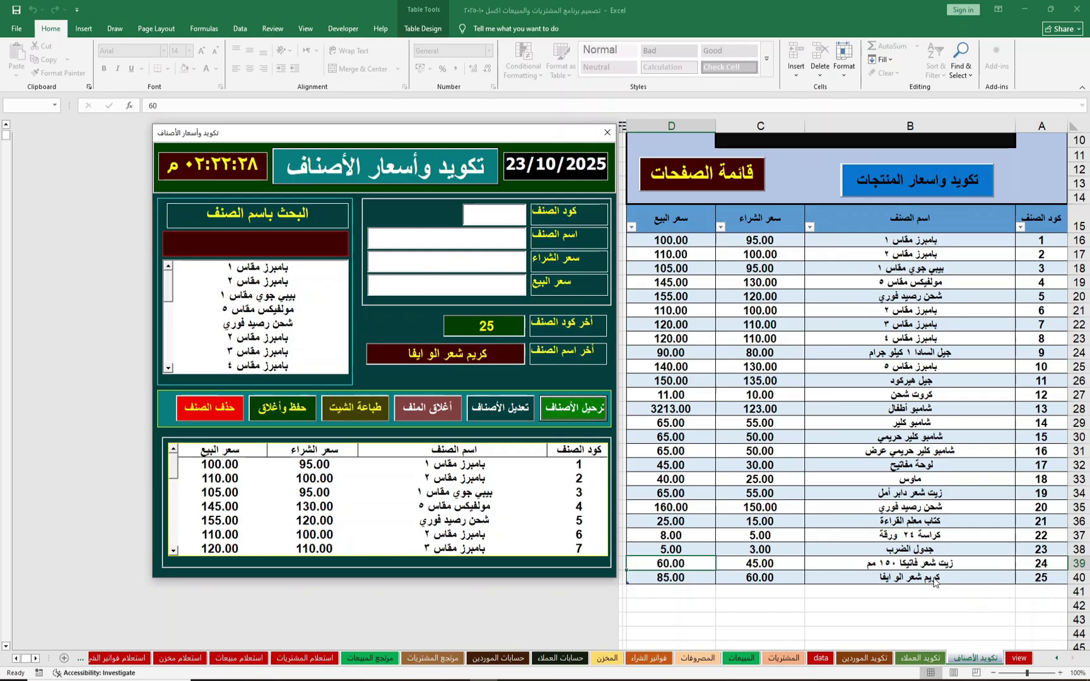
Browse the form's item list to load item 19 'زيت شعر دابر أمل'
{"action": "double_click", "coordinate": [486, 326]}
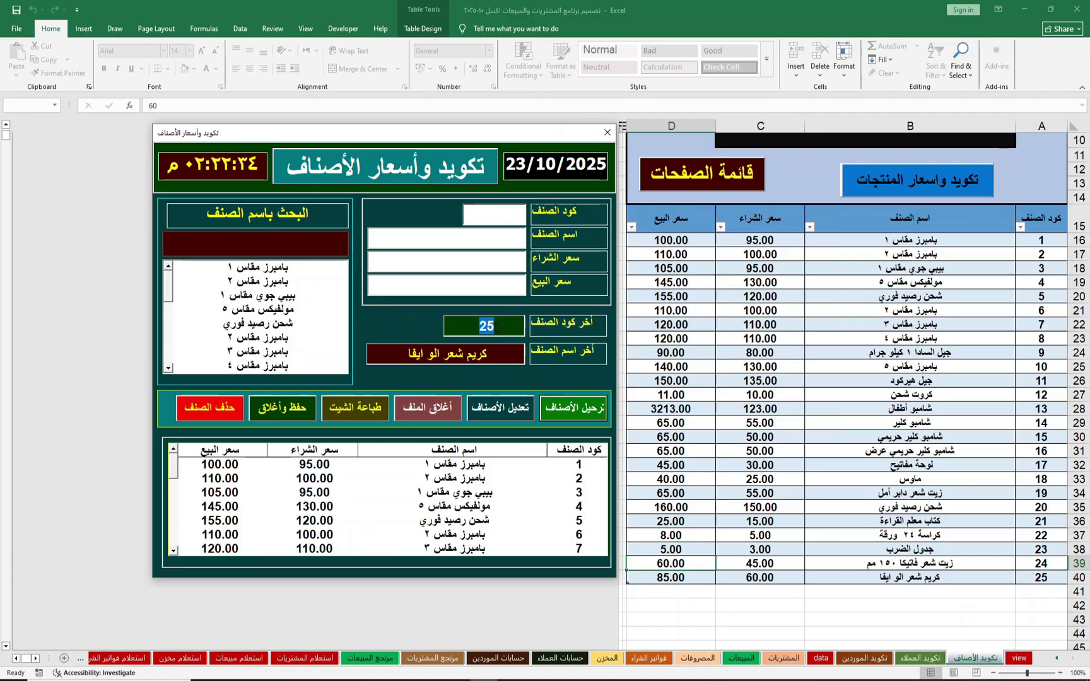
{"action": "left_click", "coordinate": [488, 357]}
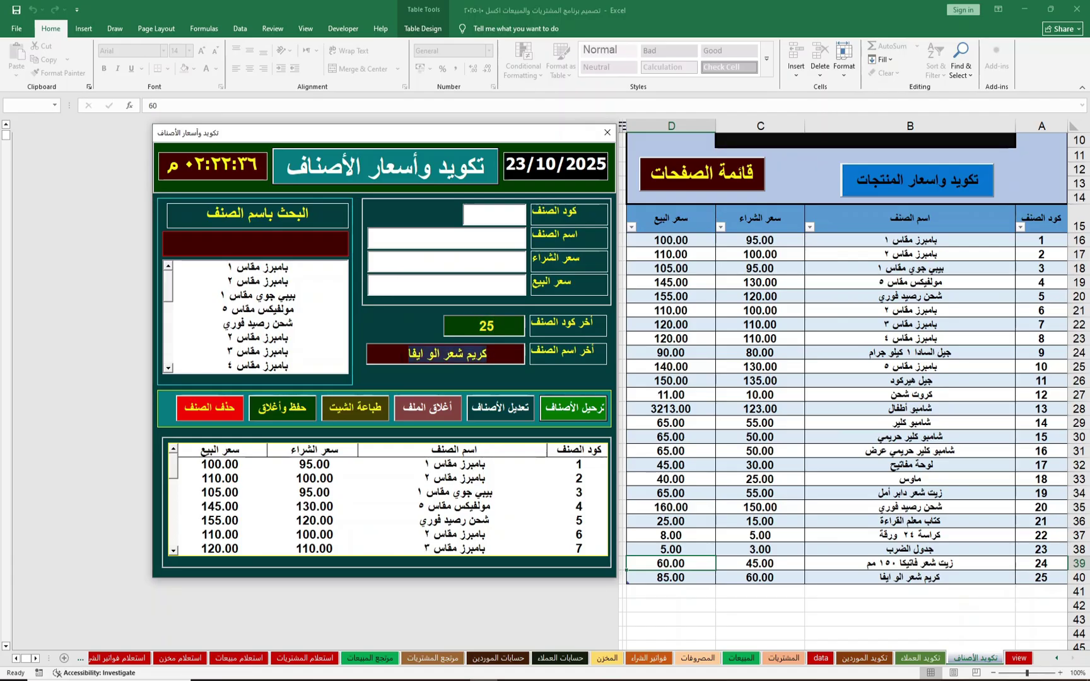
{"action": "left_click", "coordinate": [257, 338]}
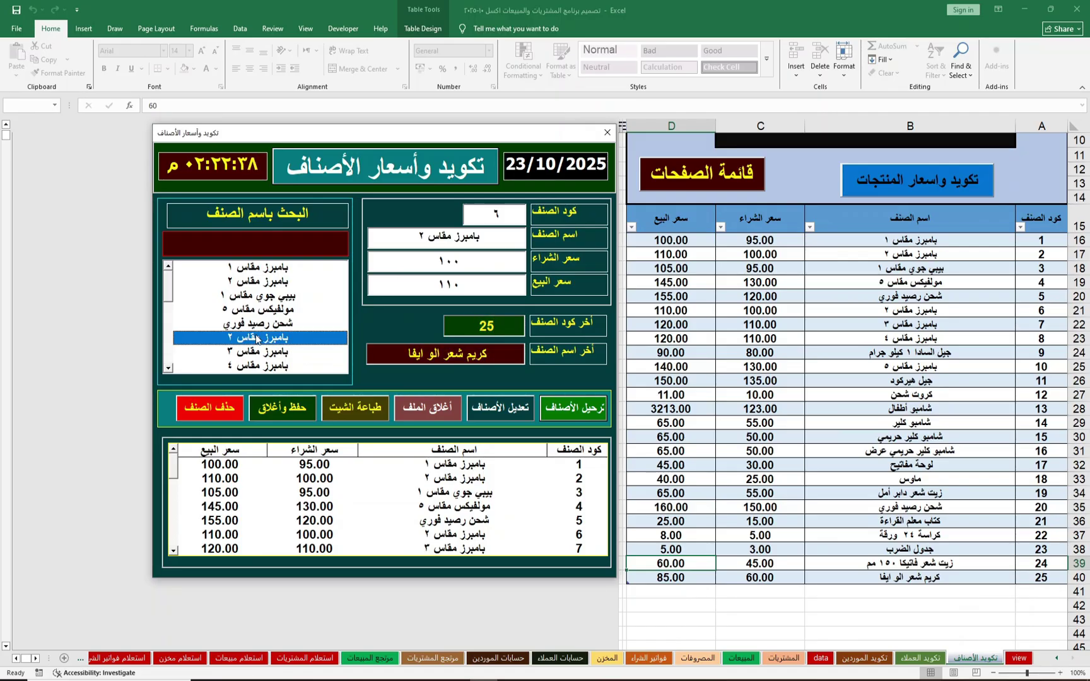
{"action": "left_click", "coordinate": [249, 351]}
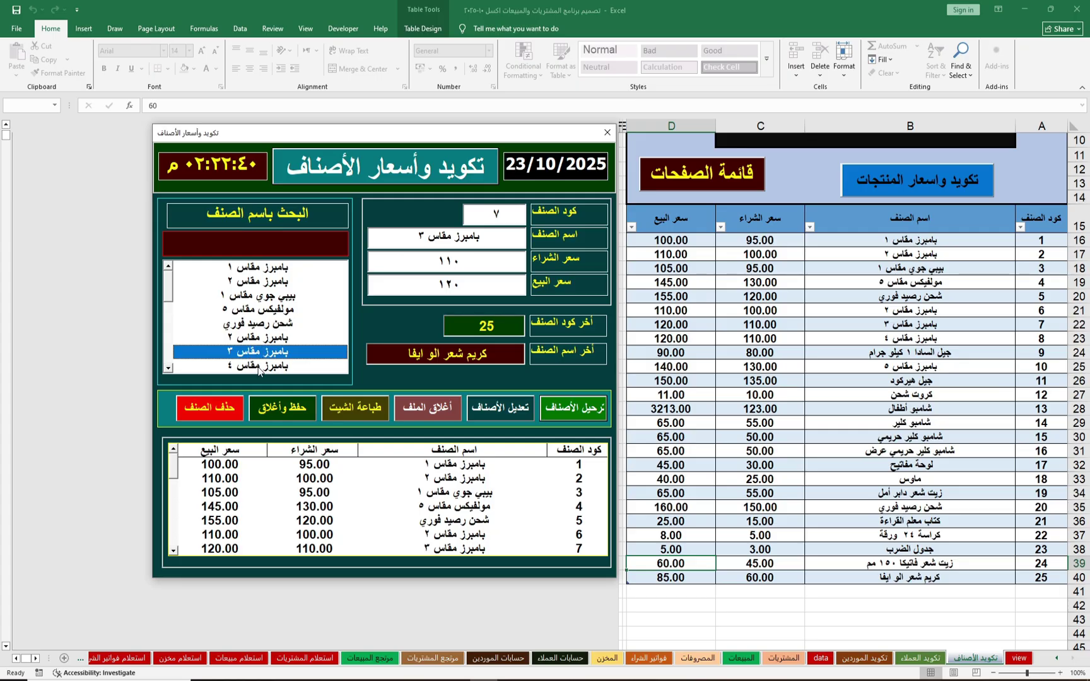
{"action": "left_click_drag", "start_coordinate": [259, 369], "coordinate": [274, 270]}
{"action": "left_click_drag", "start_coordinate": [160, 288], "coordinate": [165, 344]}
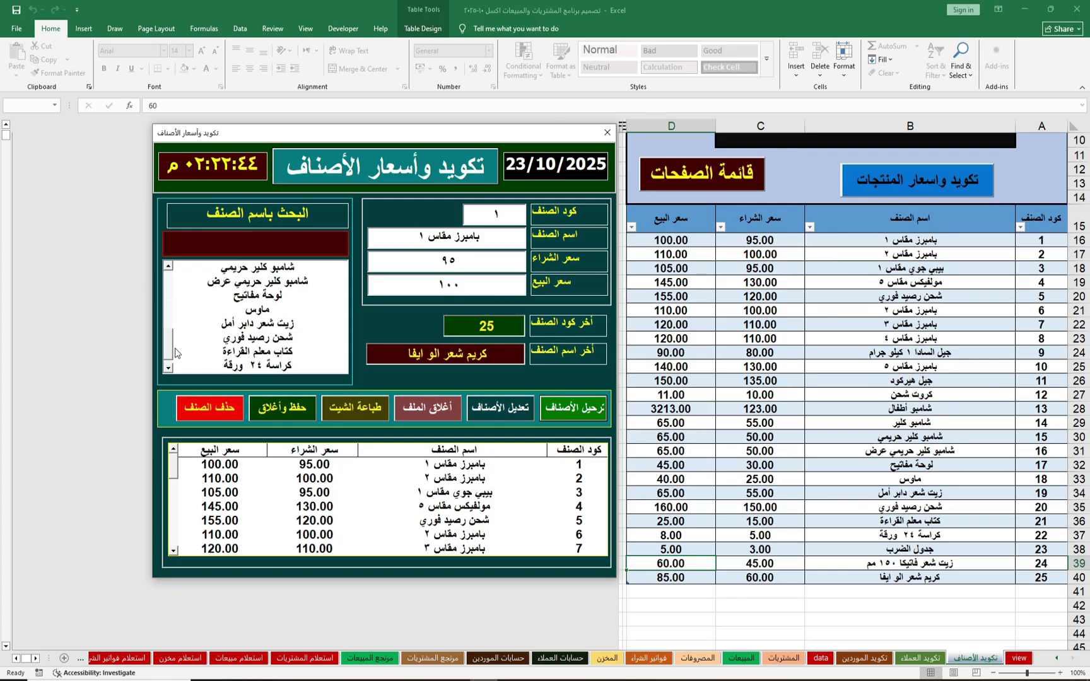
{"action": "left_click_drag", "start_coordinate": [254, 328], "coordinate": [253, 310]}
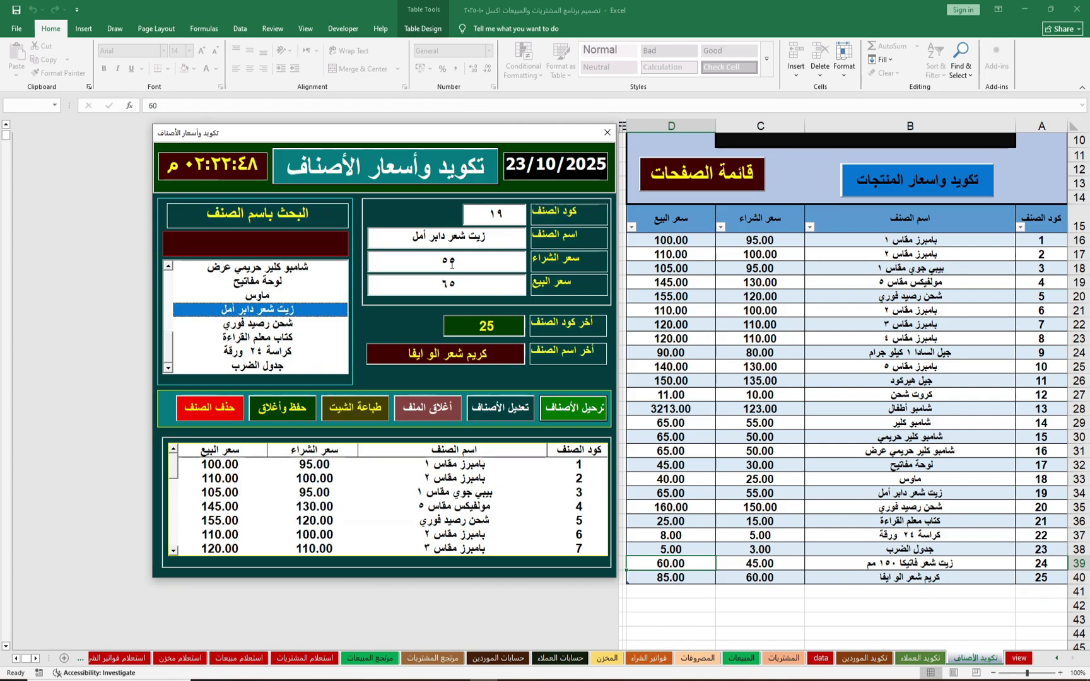
Replace its prices with purchase 65 and sale 85 and save the modification
{"action": "double_click", "coordinate": [426, 265]}
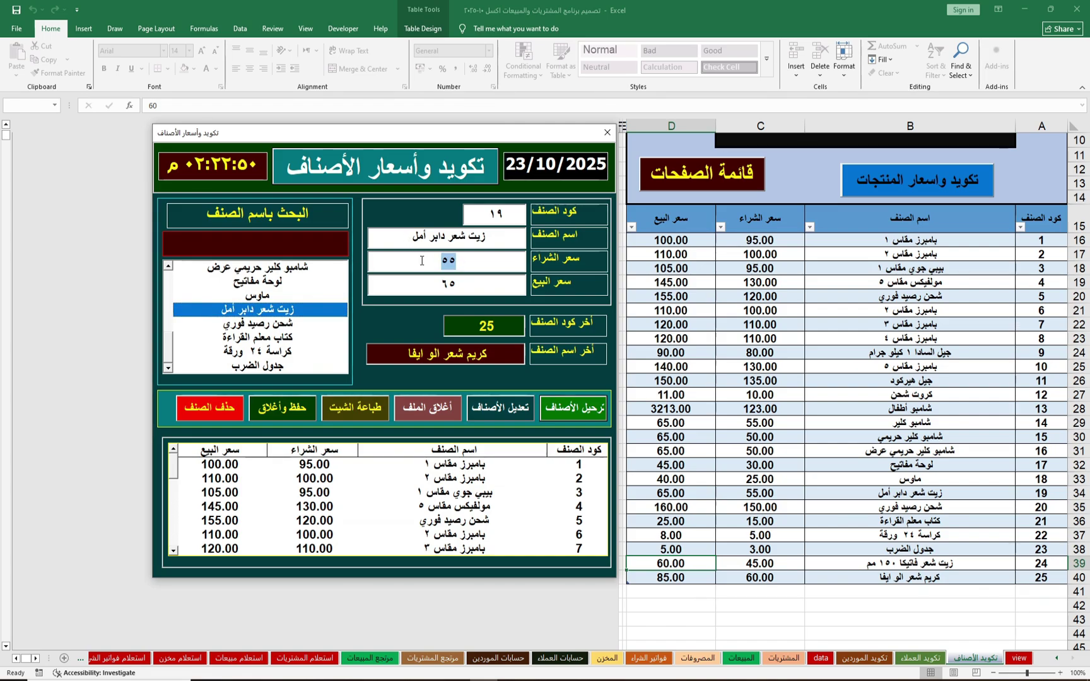
{"action": "type", "text": "6"}
{"action": "double_click", "coordinate": [460, 289]}
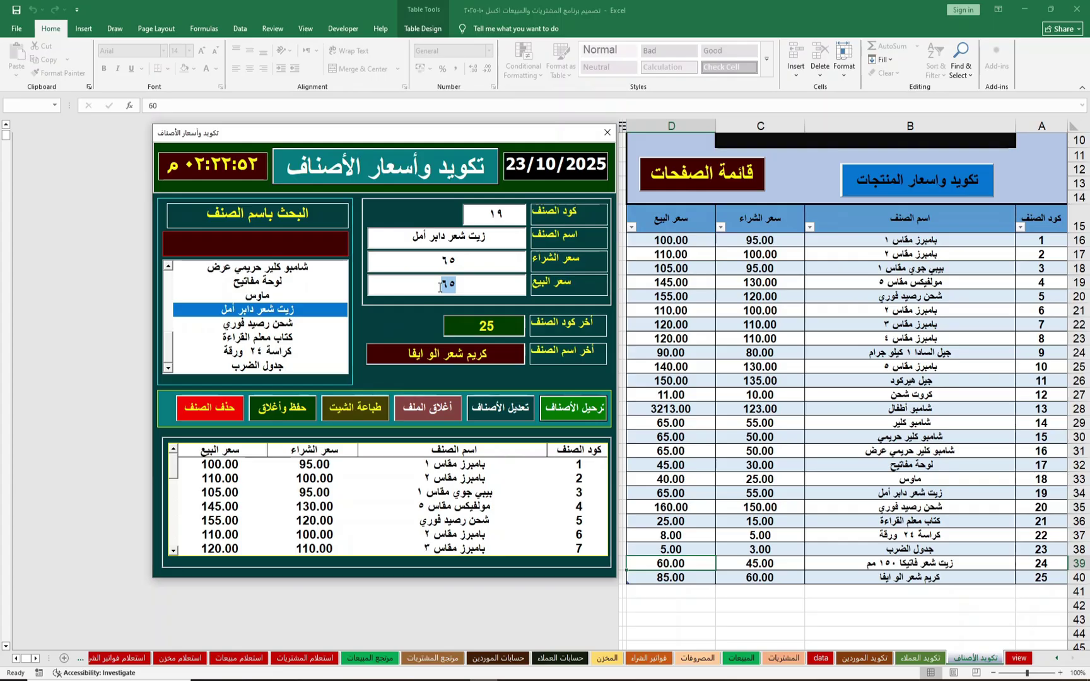
{"action": "type", "text": "85"}
{"action": "left_click", "coordinate": [516, 407]}
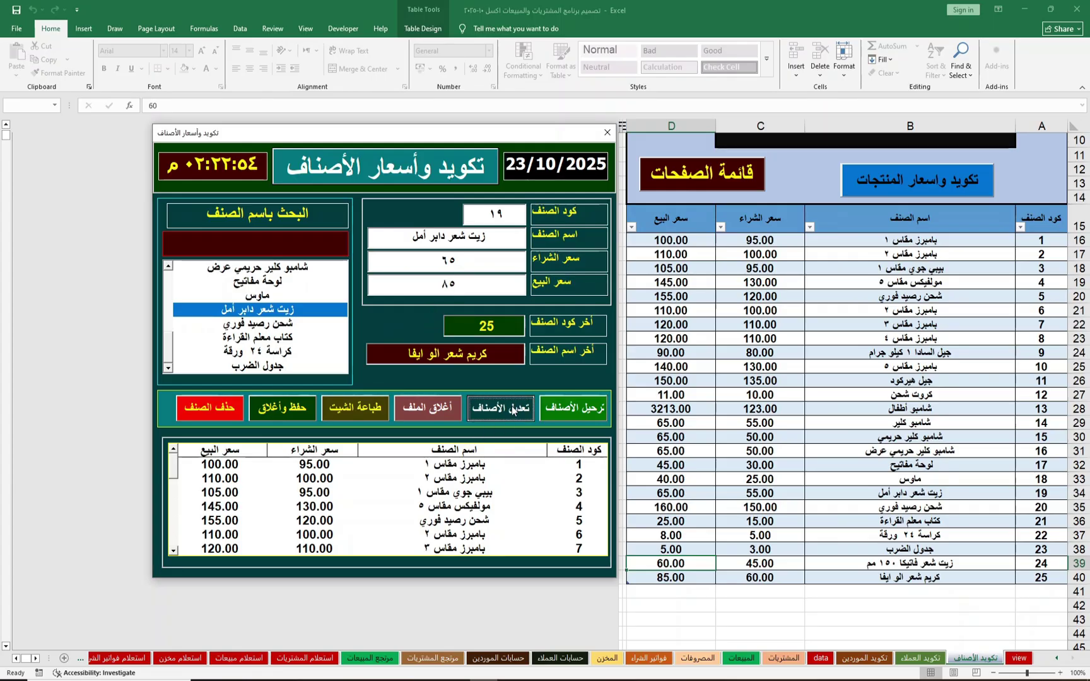
{"action": "left_click", "coordinate": [605, 381]}
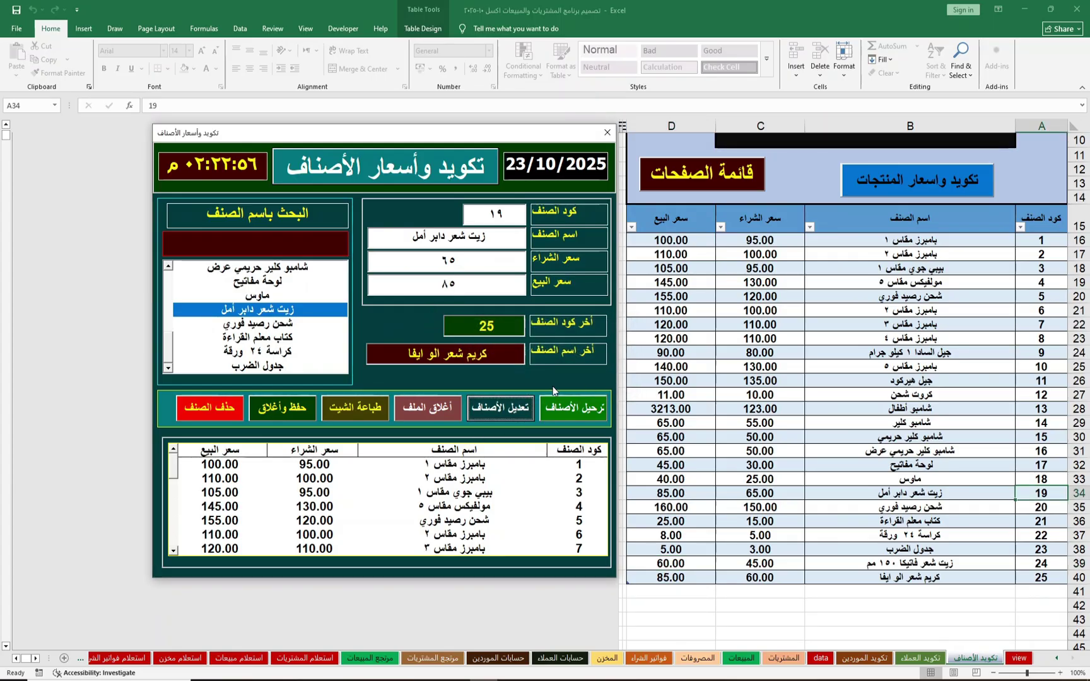
{"action": "left_click", "coordinate": [360, 408]}
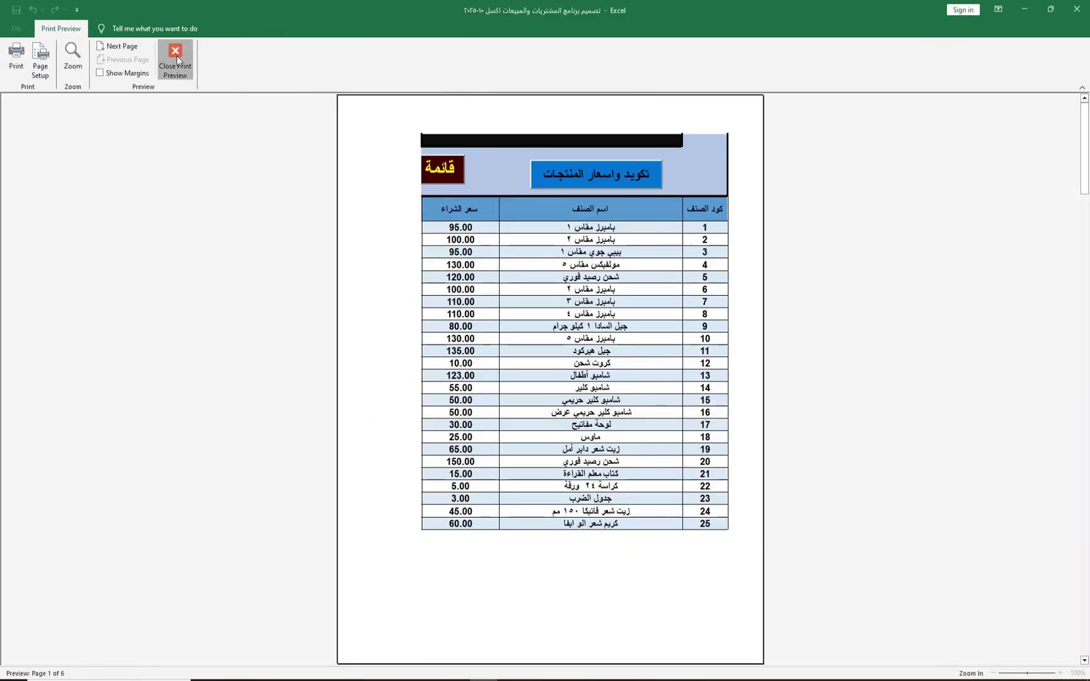
{"action": "left_click", "coordinate": [176, 56]}
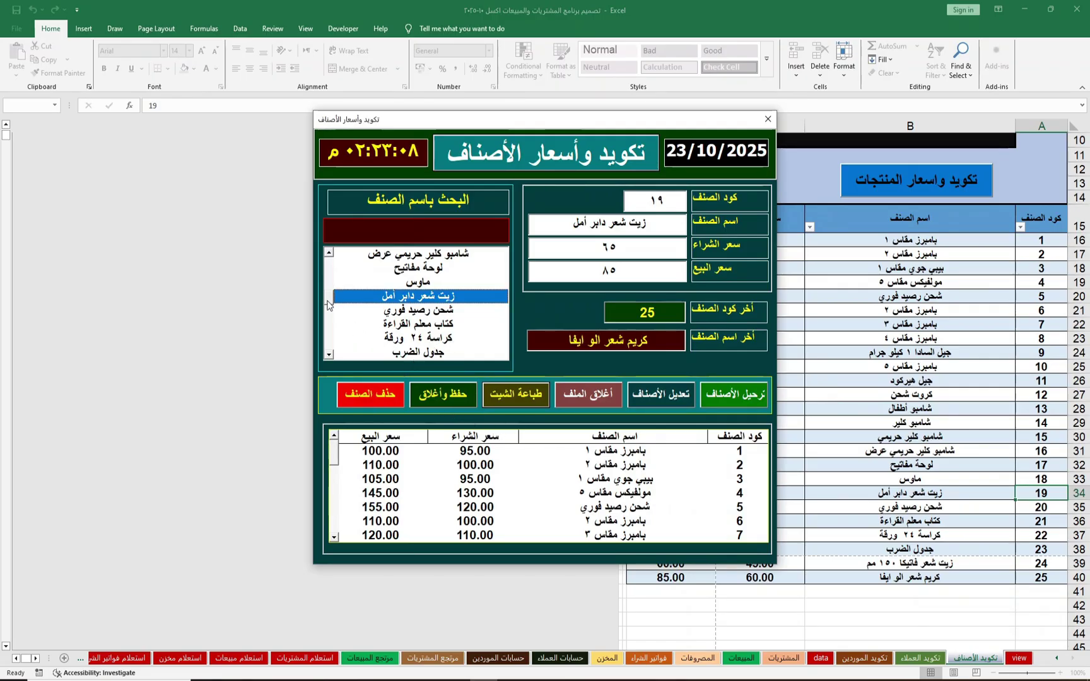
{"action": "mouse_move", "coordinate": [328, 295]}
{"action": "left_mouse_down"}
{"action": "mouse_move", "coordinate": [331, 375]}
{"action": "mouse_move", "coordinate": [333, 293]}
{"action": "mouse_move", "coordinate": [330, 304]}
{"action": "left_mouse_up"}
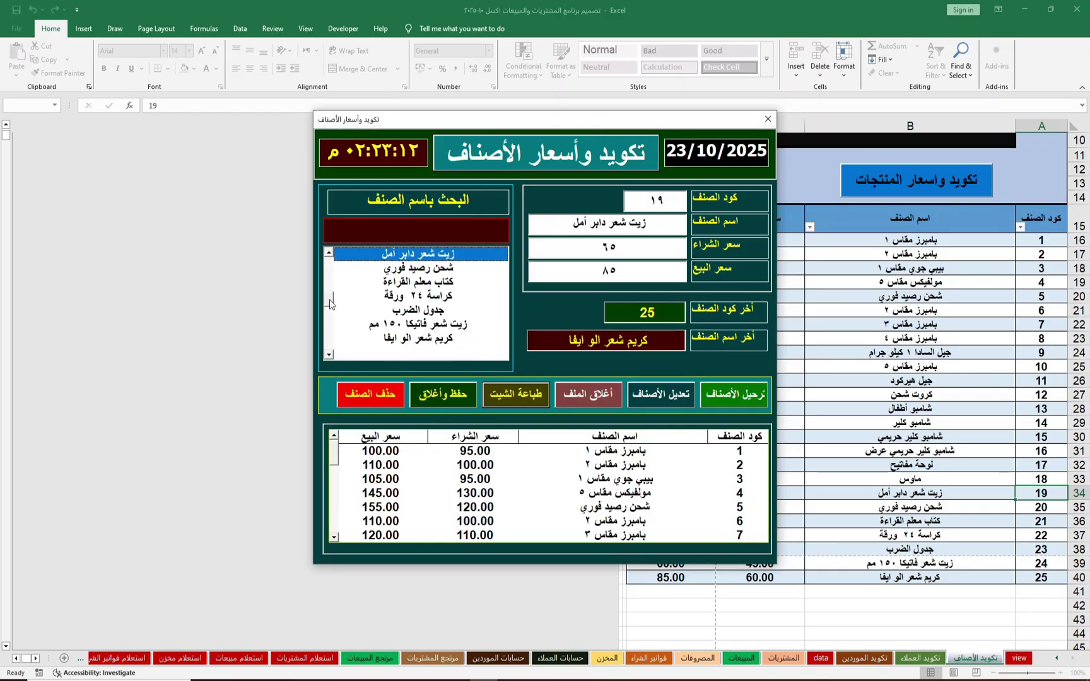
Delete item 25 'كريم شعر الو ايفا' via the form, then close the form
{"action": "left_click", "coordinate": [408, 340]}
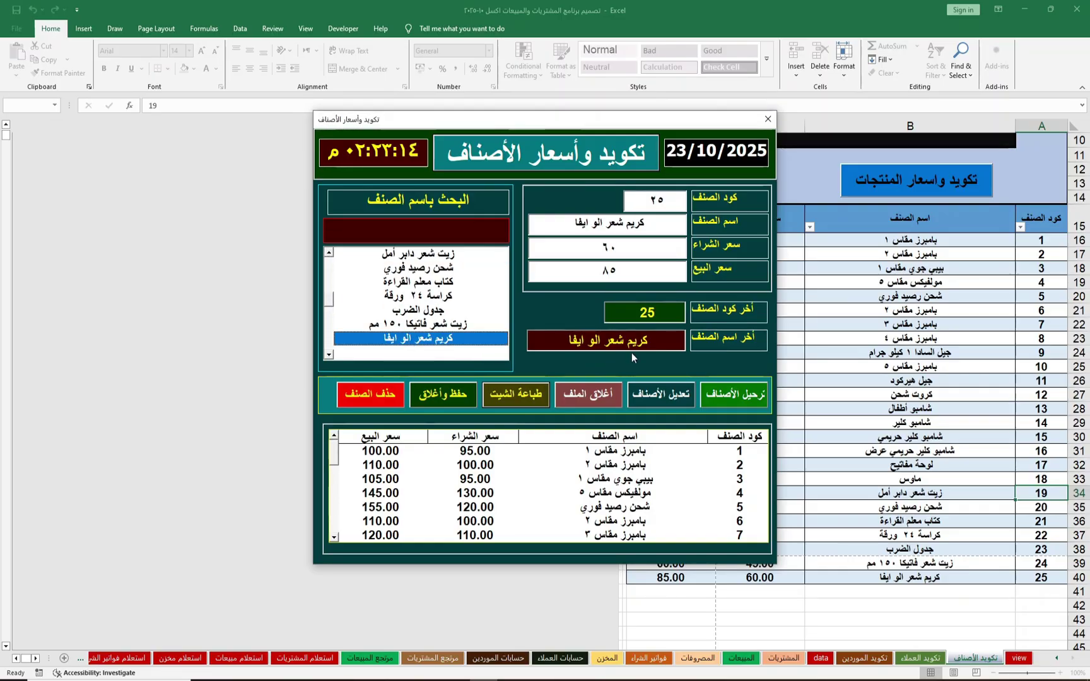
{"action": "left_click", "coordinate": [387, 401]}
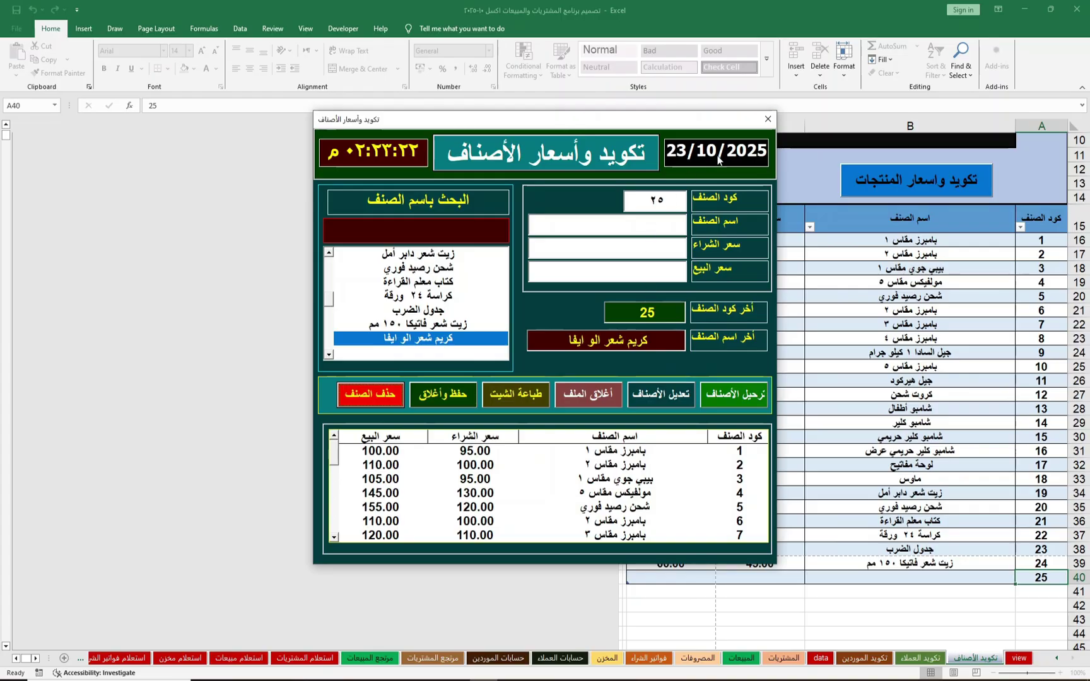
{"action": "left_click", "coordinate": [766, 124]}
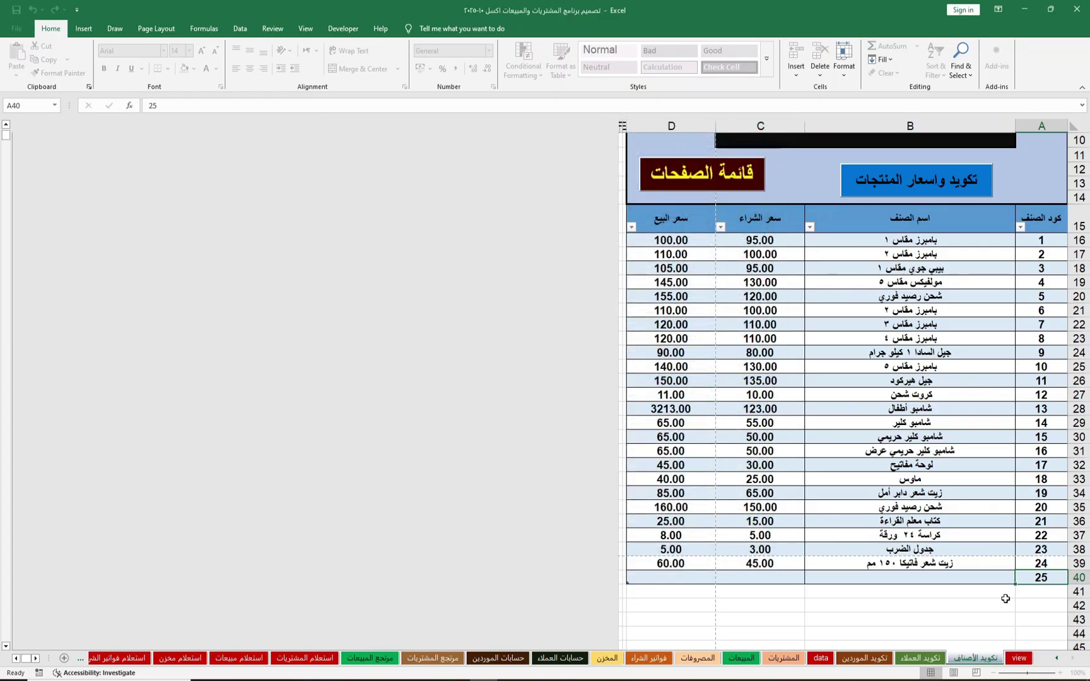
Reopen and close the item form, then delete row 40 of the product price table
{"action": "left_click", "coordinate": [957, 191]}
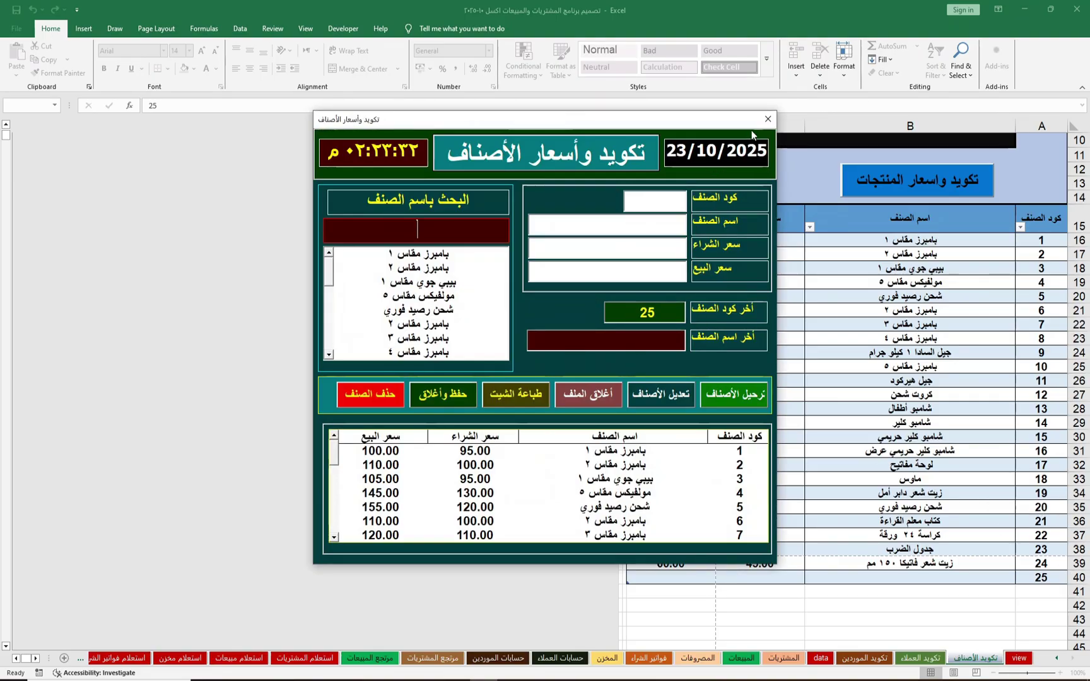
{"action": "left_click", "coordinate": [767, 119]}
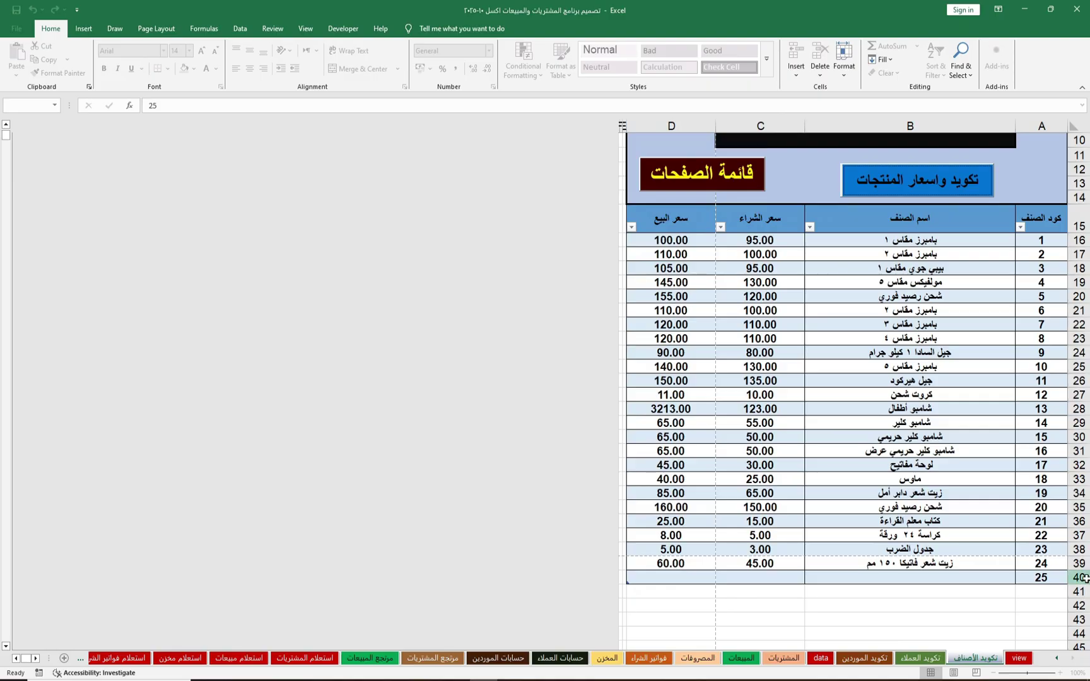
{"action": "left_click", "coordinate": [1084, 578]}
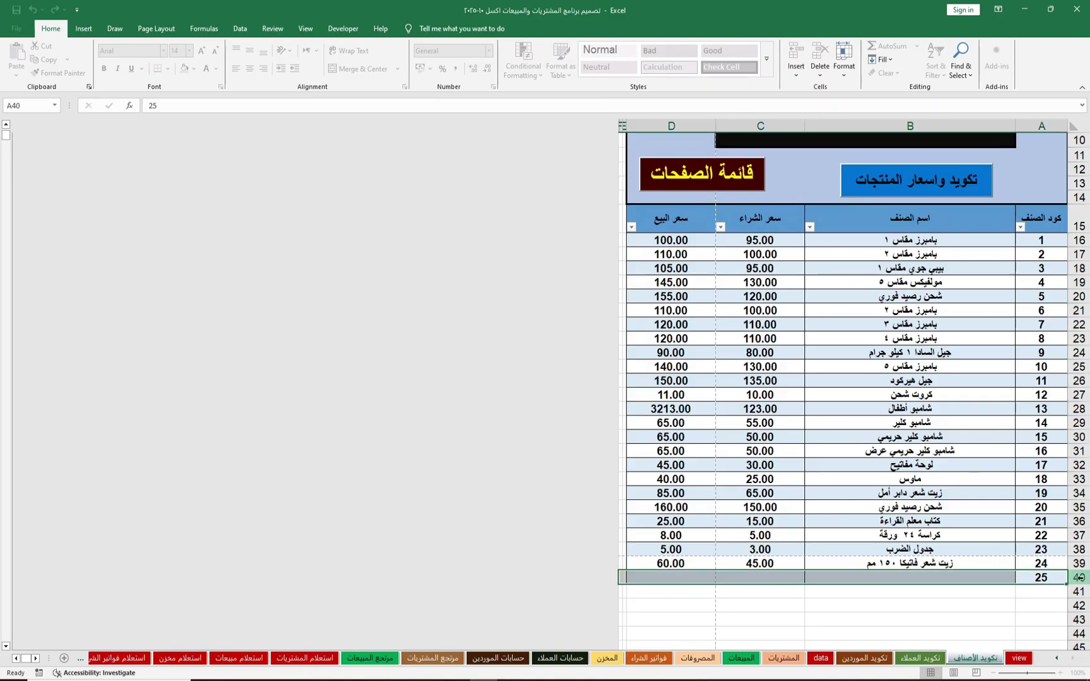
{"action": "right_click", "coordinate": [1084, 578]}
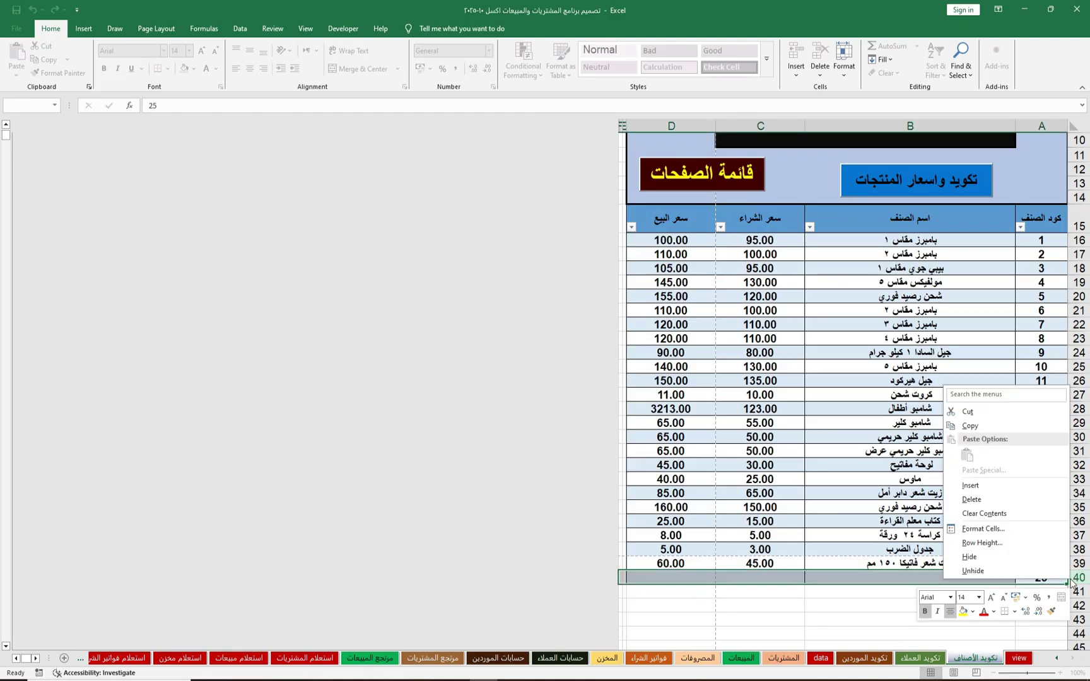
{"action": "left_click", "coordinate": [972, 499]}
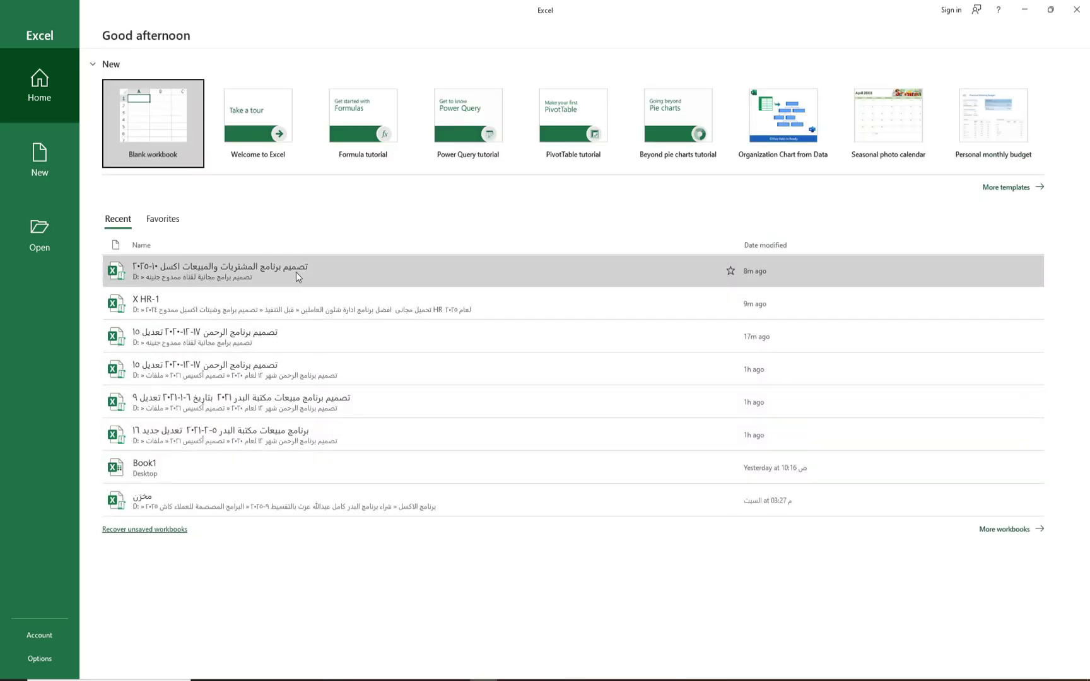
Reopen the purchases-and-sales workbook from Recent and try logging in, dismissing the failed-login message
{"action": "left_click", "coordinate": [296, 271]}
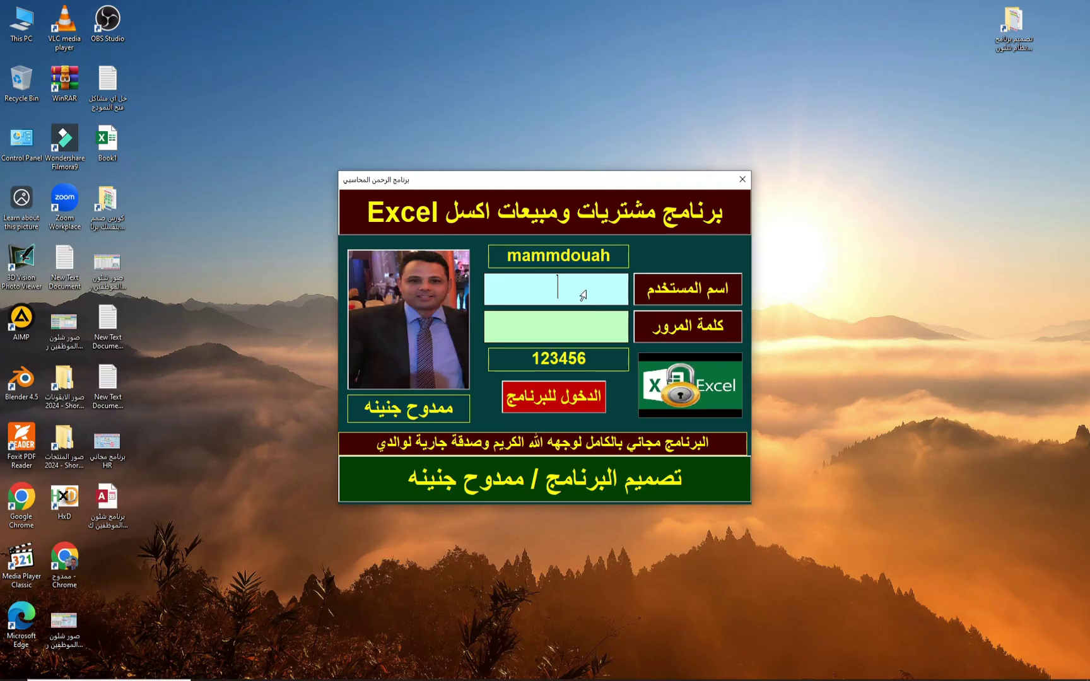
{"action": "type", "text": "ممدوح"}
{"action": "type", "text": "121345"}
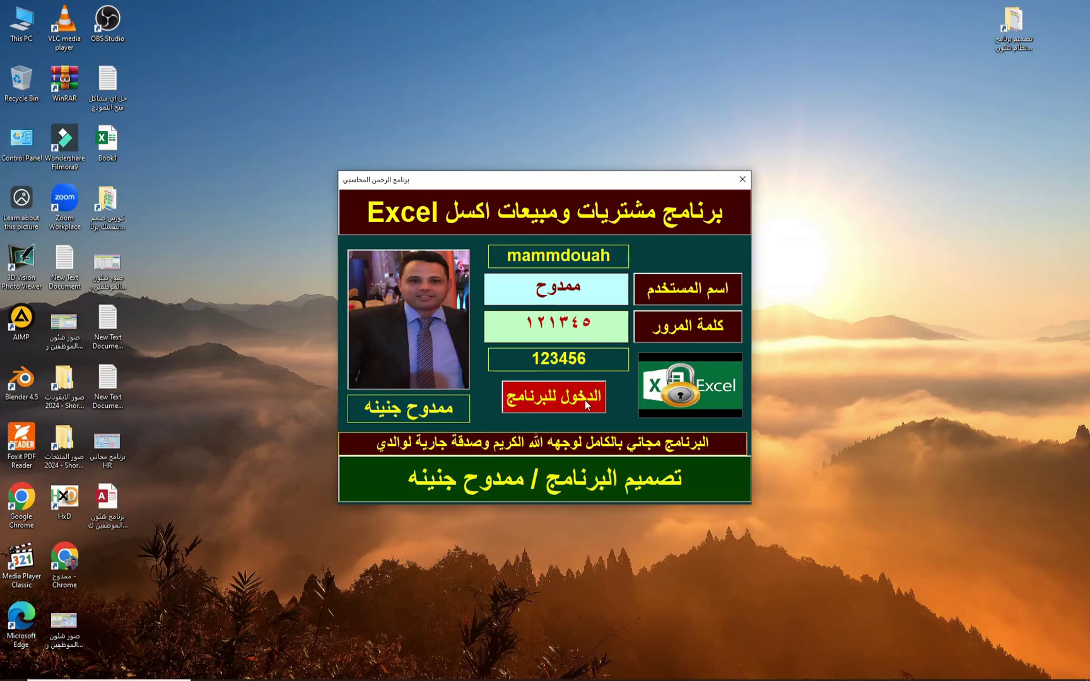
{"action": "type", "text": "6"}
{"action": "left_click", "coordinate": [582, 402]}
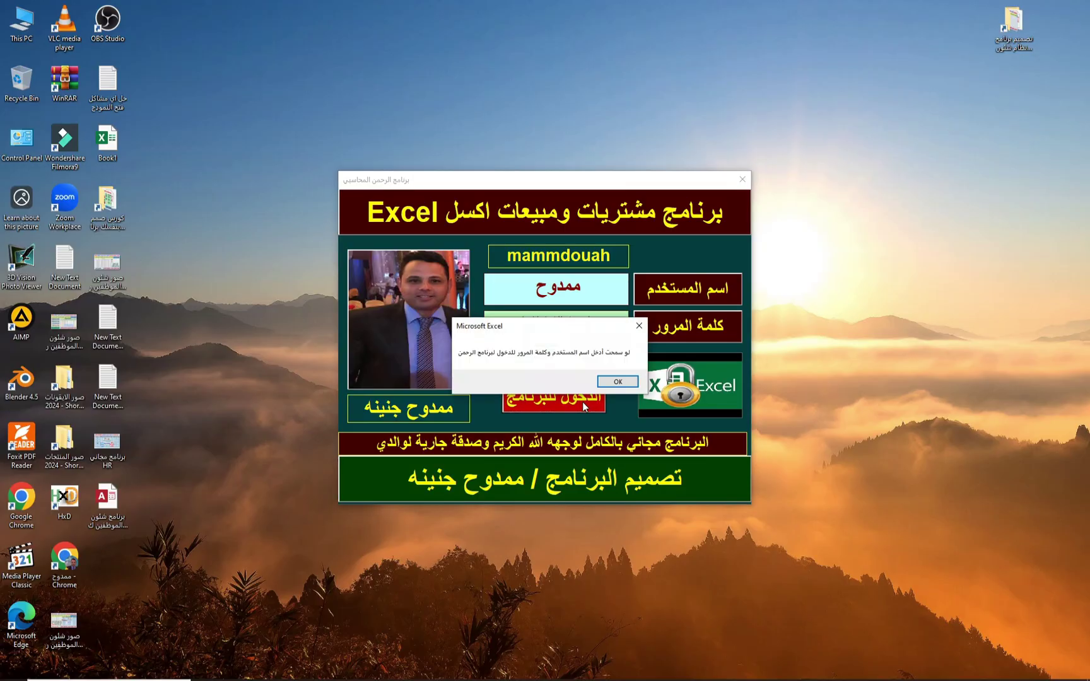
{"action": "left_click", "coordinate": [611, 383]}
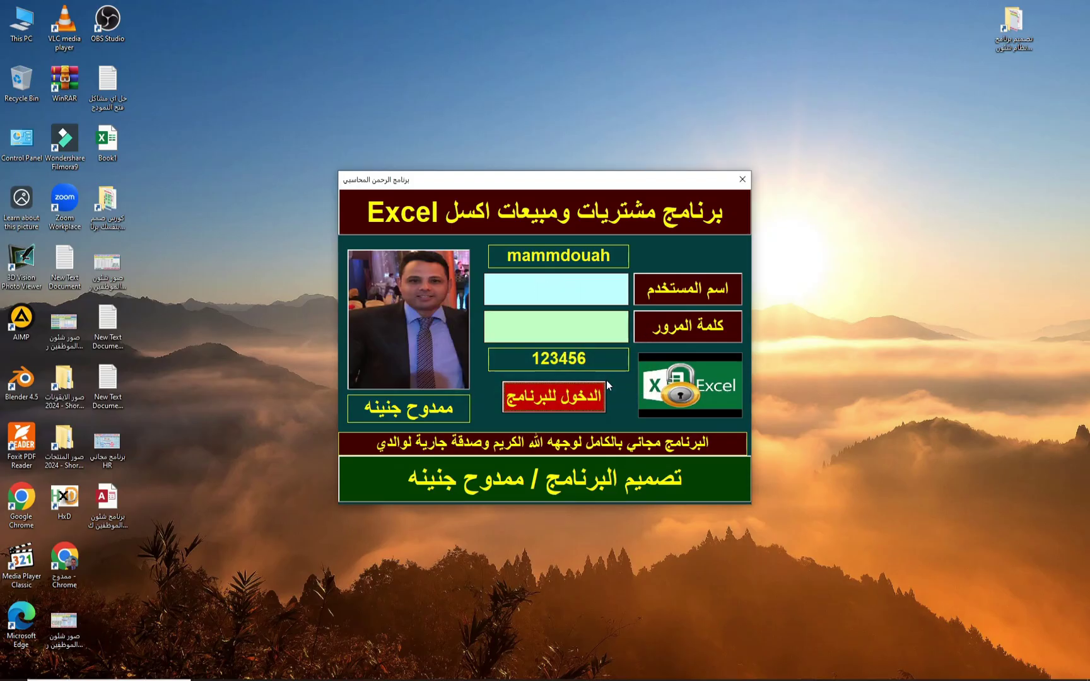
Re-enter the username and password and log in successfully
{"action": "left_click", "coordinate": [566, 291]}
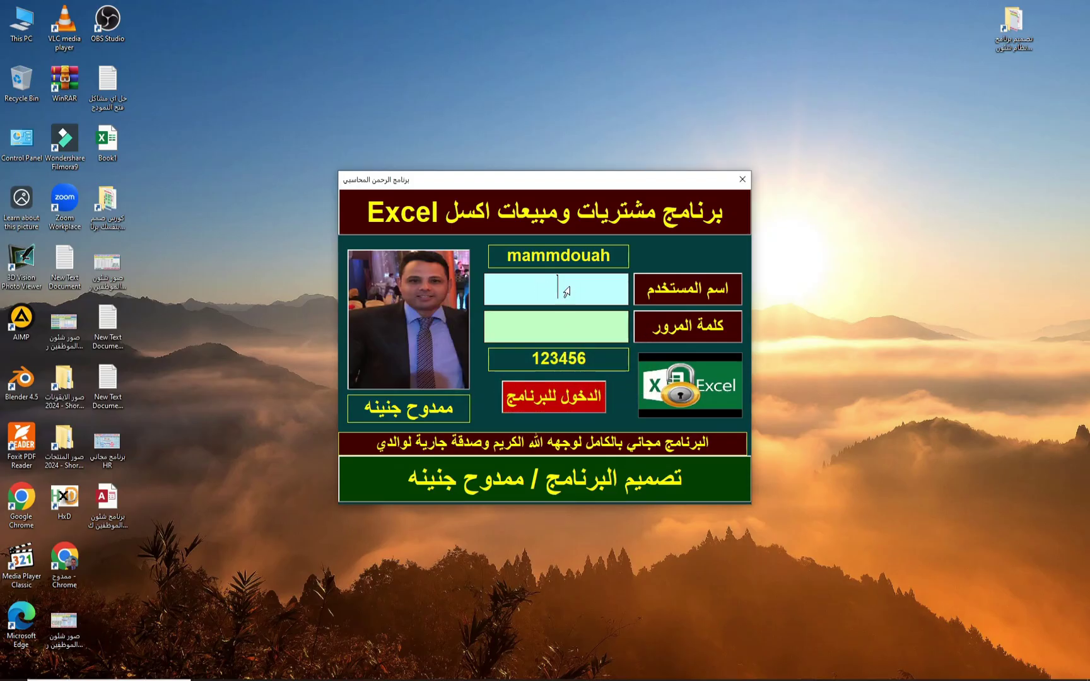
{"action": "type", "text": "ممدوح"}
{"action": "type", "text": "٢٣"}
{"action": "type", "text": "٤٥٦"}
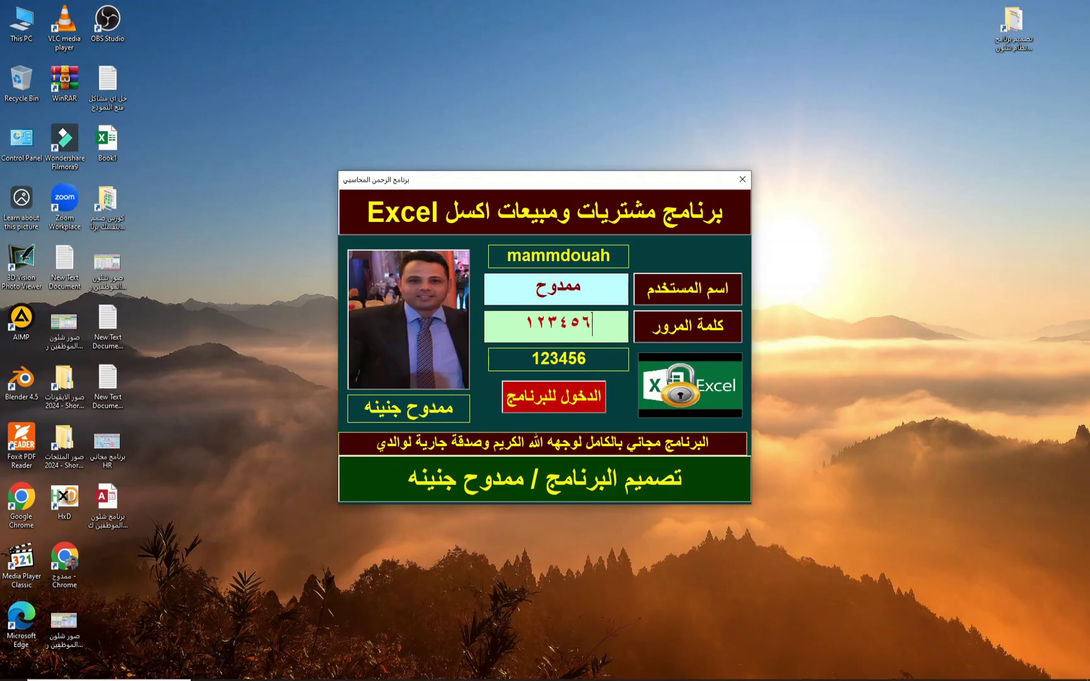
{"action": "left_click", "coordinate": [589, 396]}
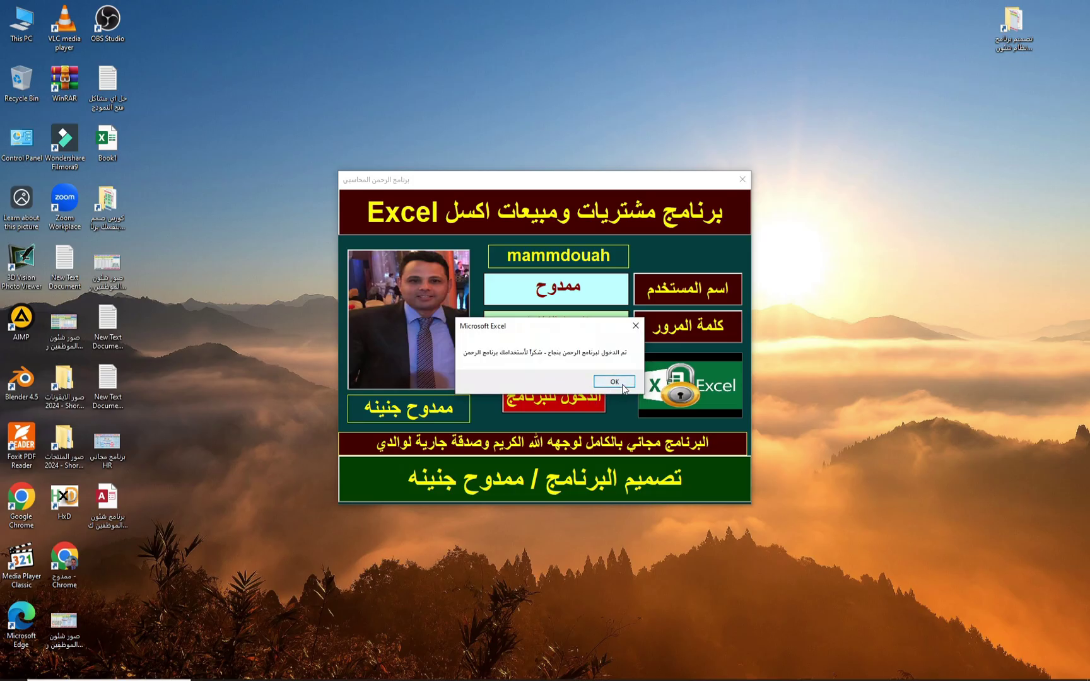
{"action": "left_click", "coordinate": [613, 385]}
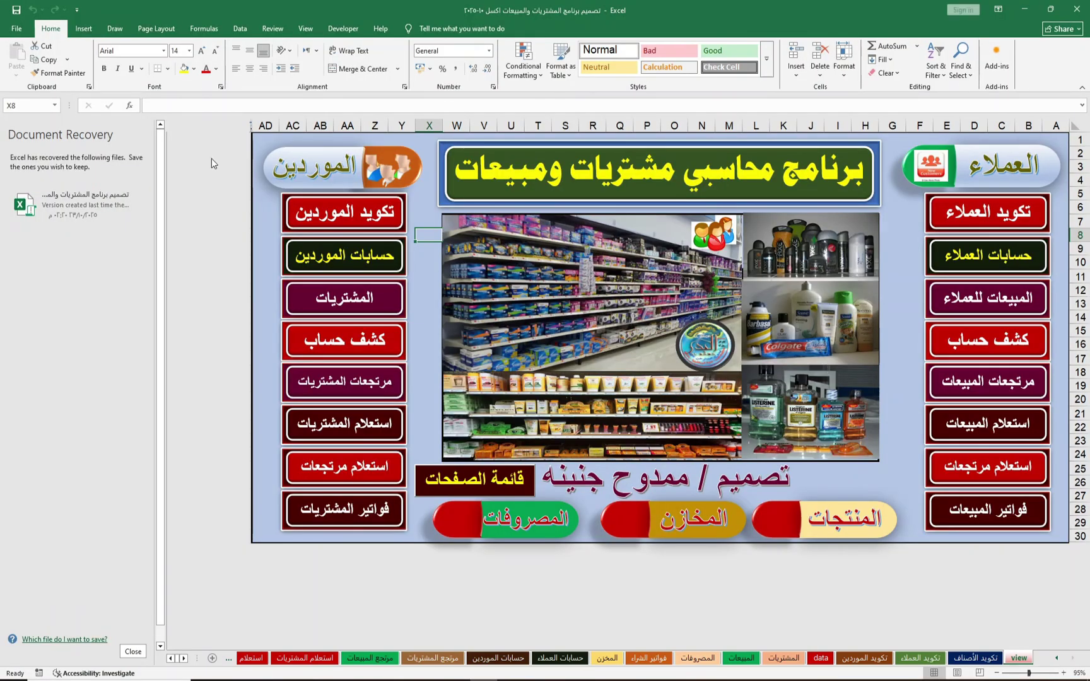
On the تكويد العملاء sheet, enter code 5 and name 'عميل رقم 5' in A20:B20
{"action": "left_click", "coordinate": [128, 653]}
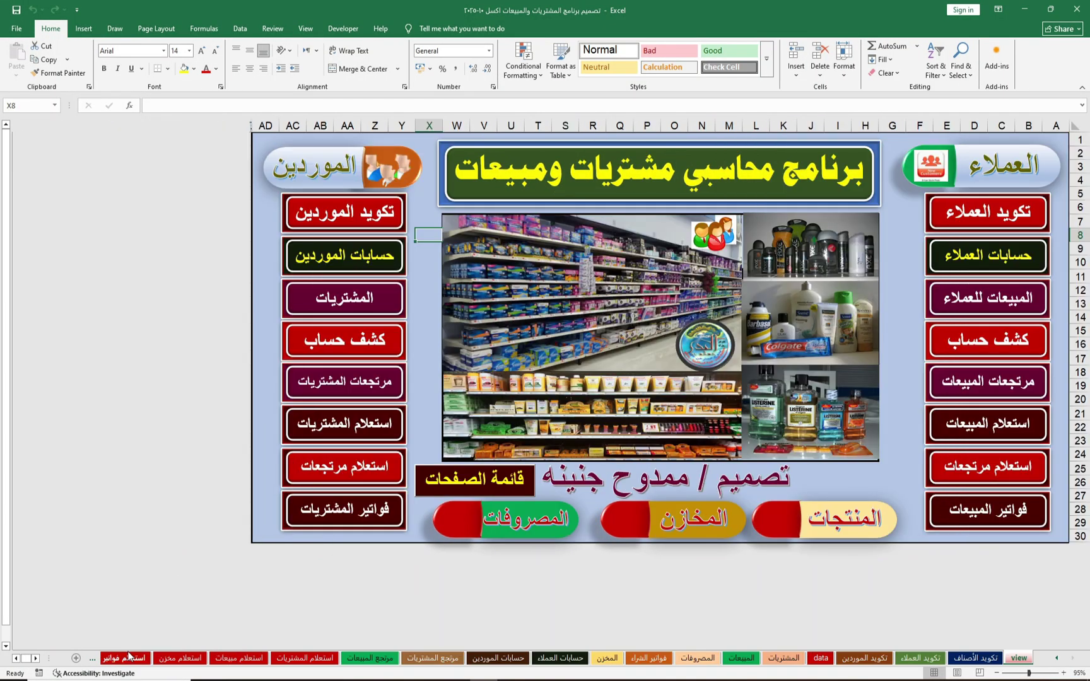
{"action": "left_click", "coordinate": [934, 661]}
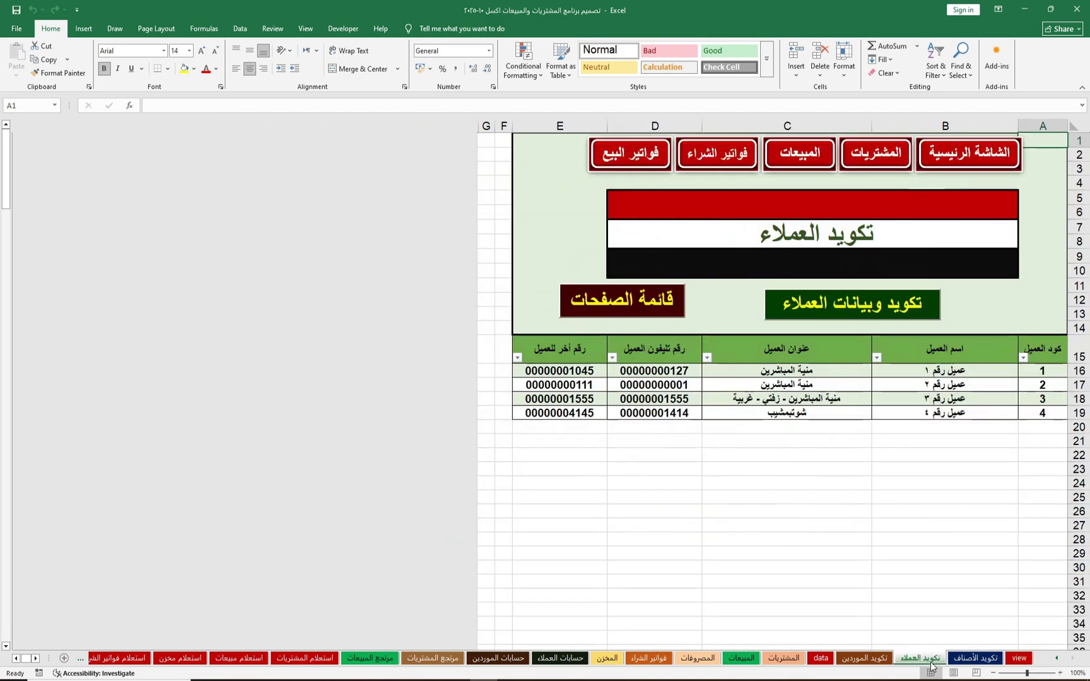
{"action": "left_click", "coordinate": [1049, 428]}
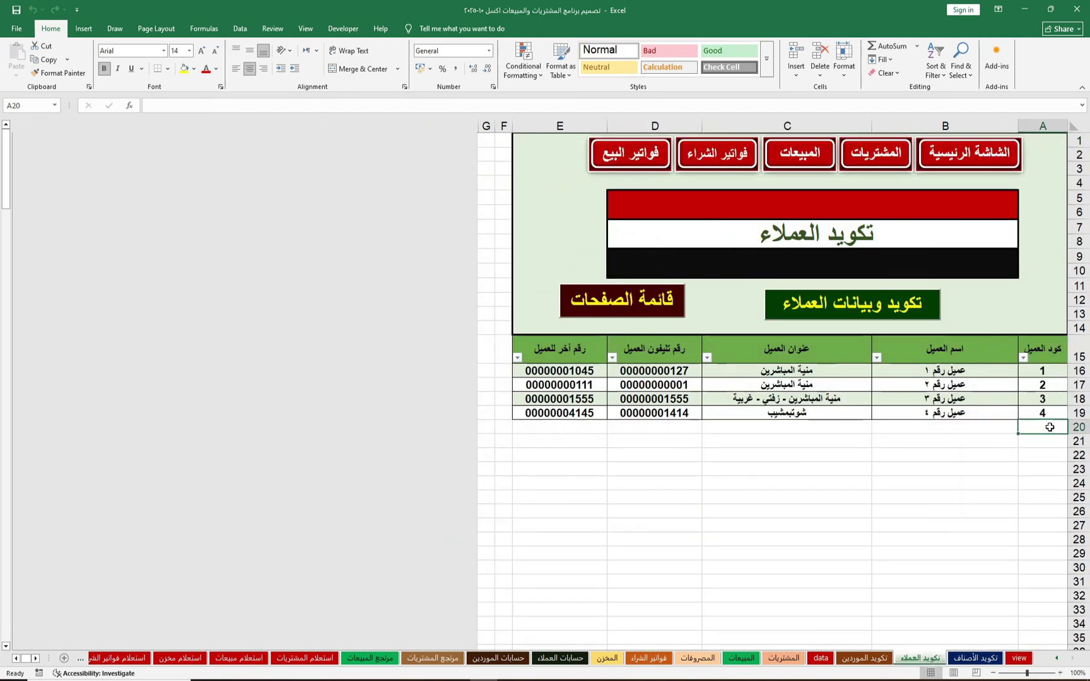
{"action": "type", "text": "5"}
{"action": "left_click", "coordinate": [966, 430]}
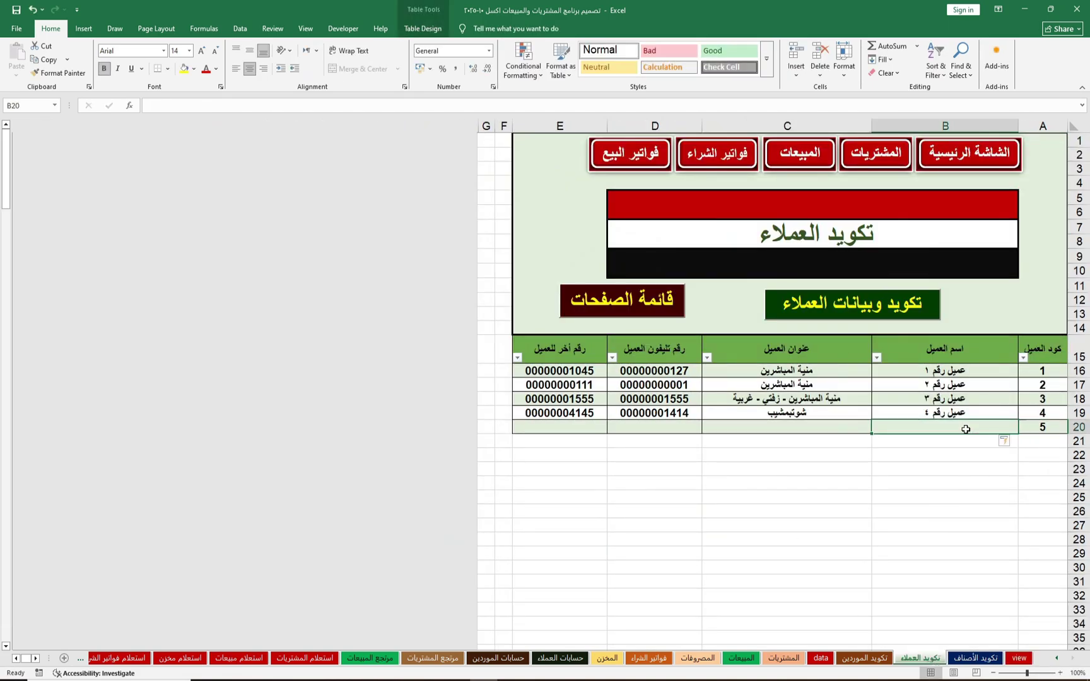
{"action": "type", "text": "عميل"}
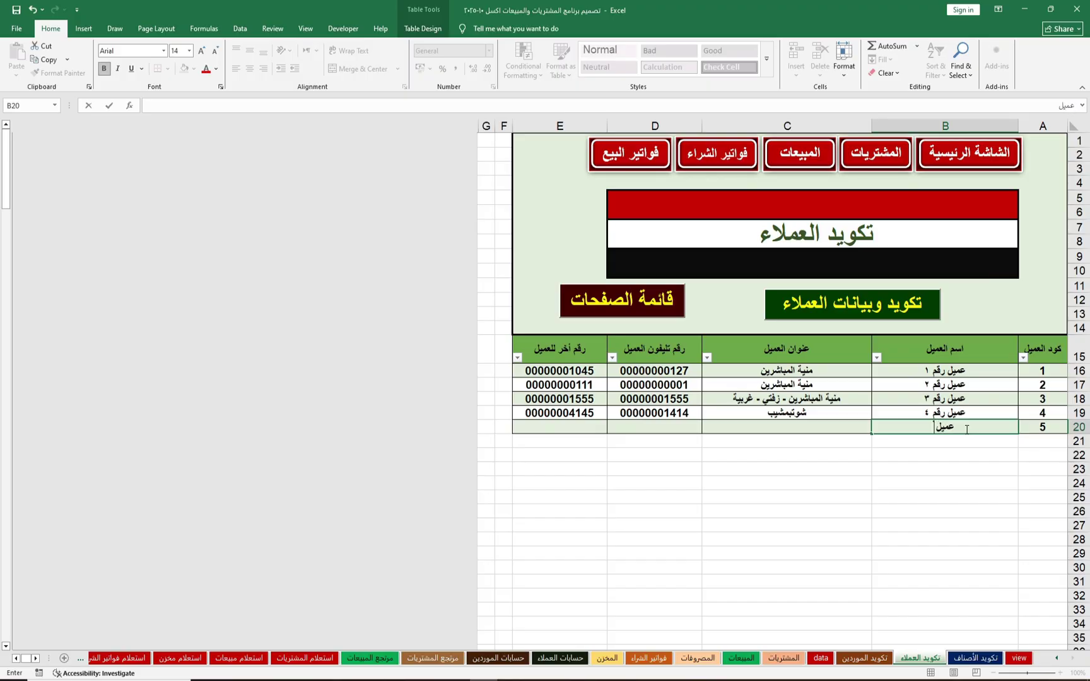
{"action": "type", "text": " رقم "}
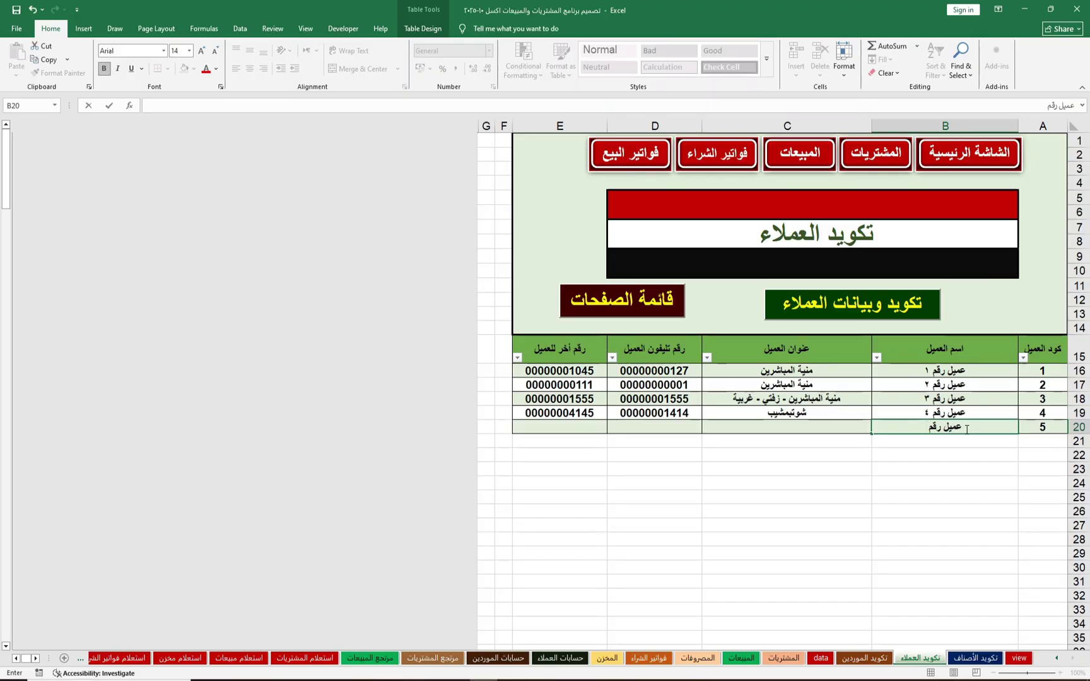
{"action": "type", "text": "5"}
{"action": "left_click", "coordinate": [823, 431]}
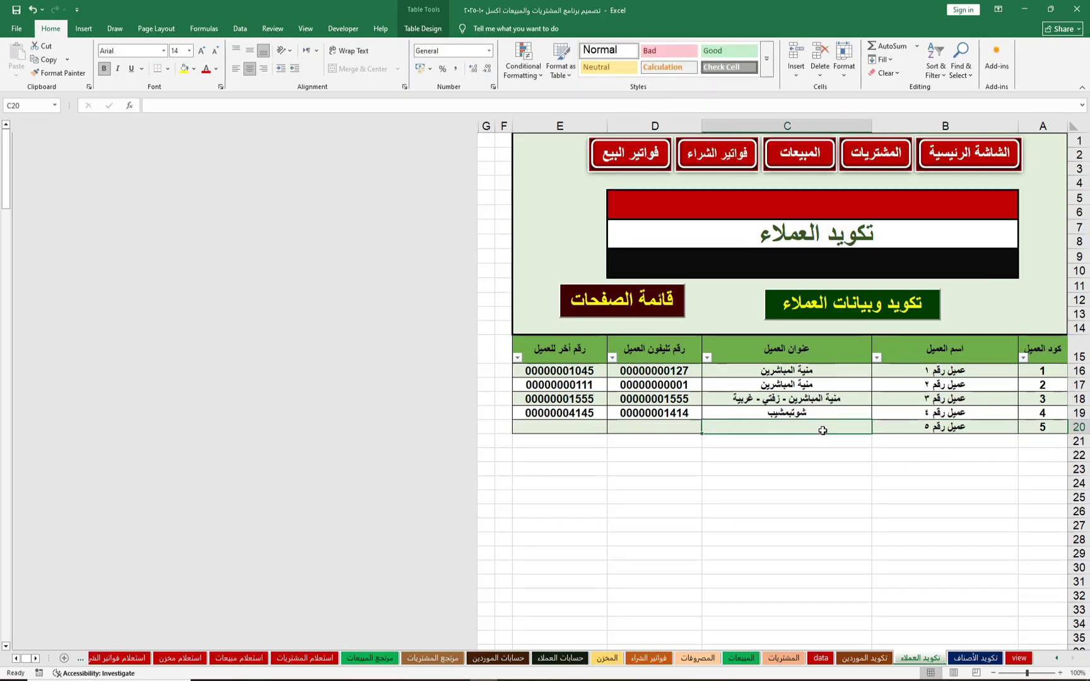
Fill customer 5's address 'عنوان' and numbers 012 and 0 in C20:E20
{"action": "type", "text": "ع"}
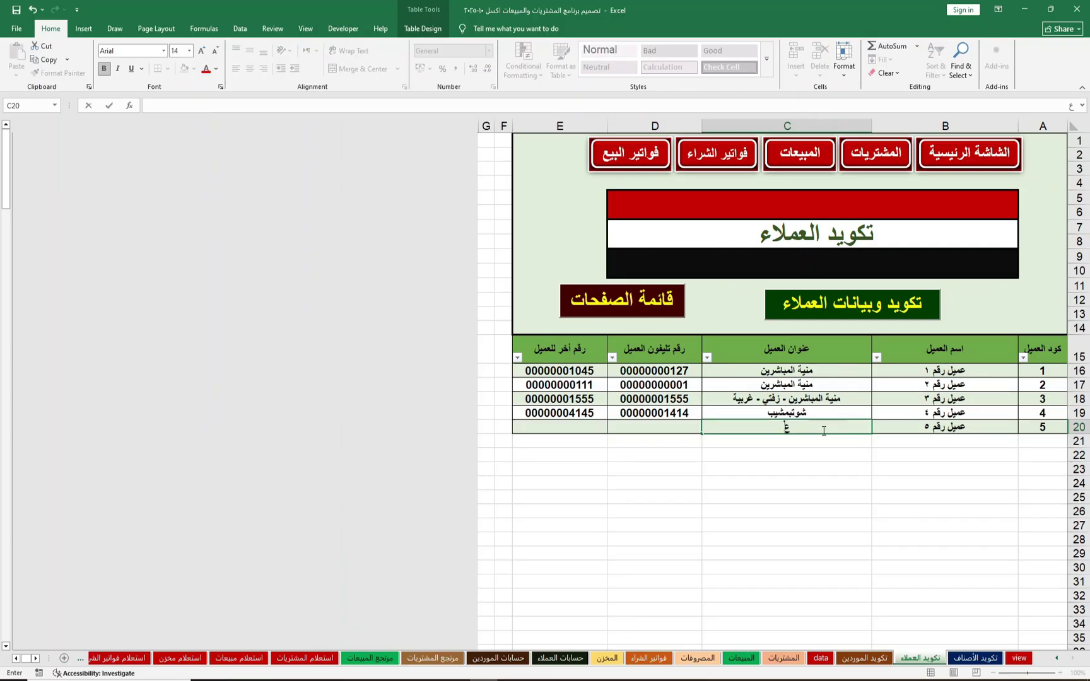
{"action": "type", "text": "نوان"}
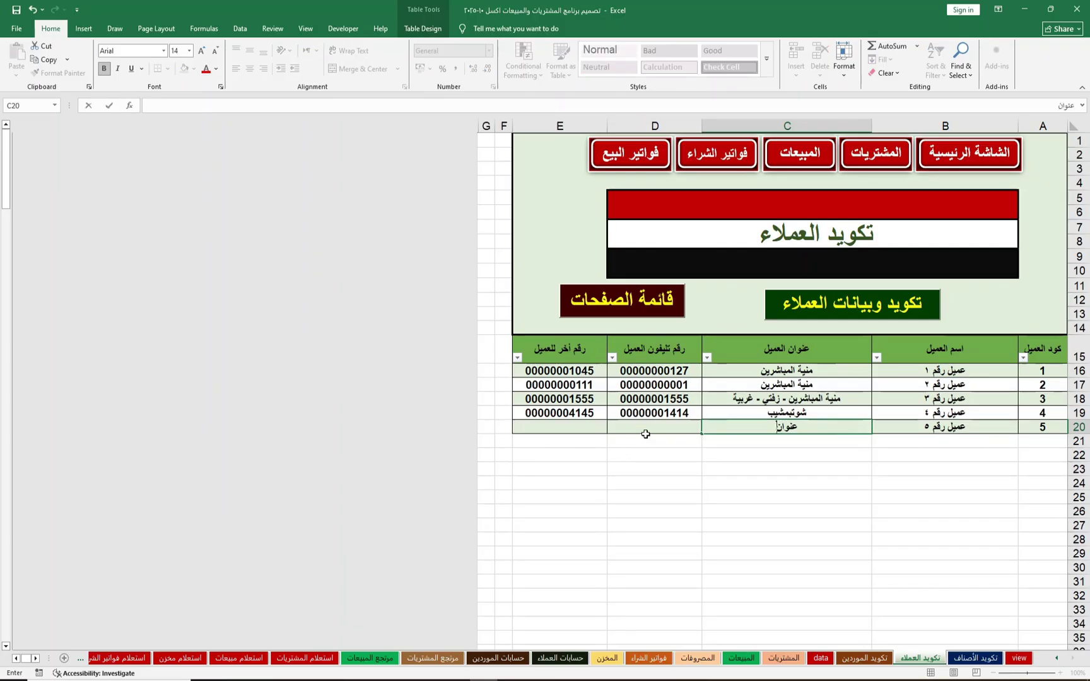
{"action": "left_click", "coordinate": [647, 431]}
{"action": "type", "text": "012"}
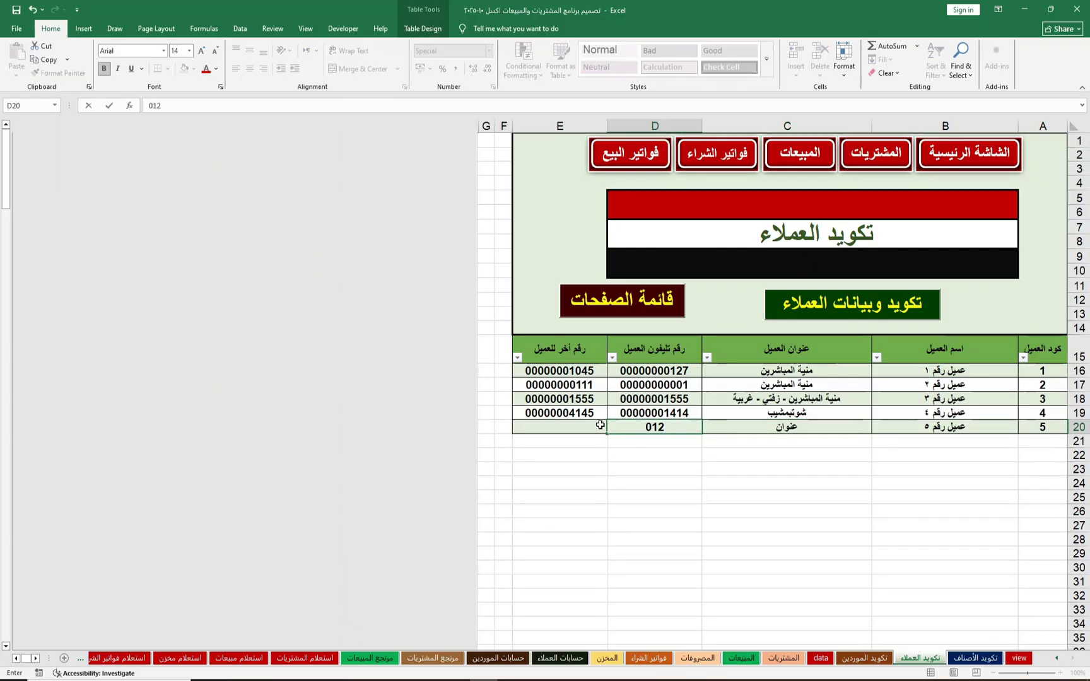
{"action": "left_click", "coordinate": [579, 430]}
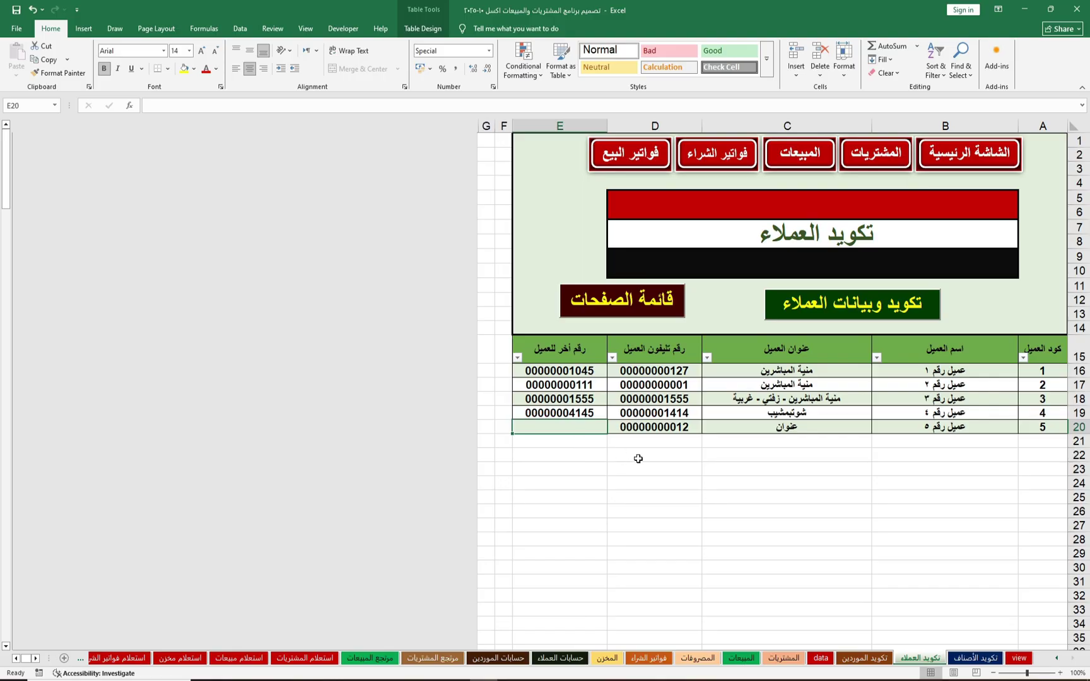
{"action": "type", "text": "015"}
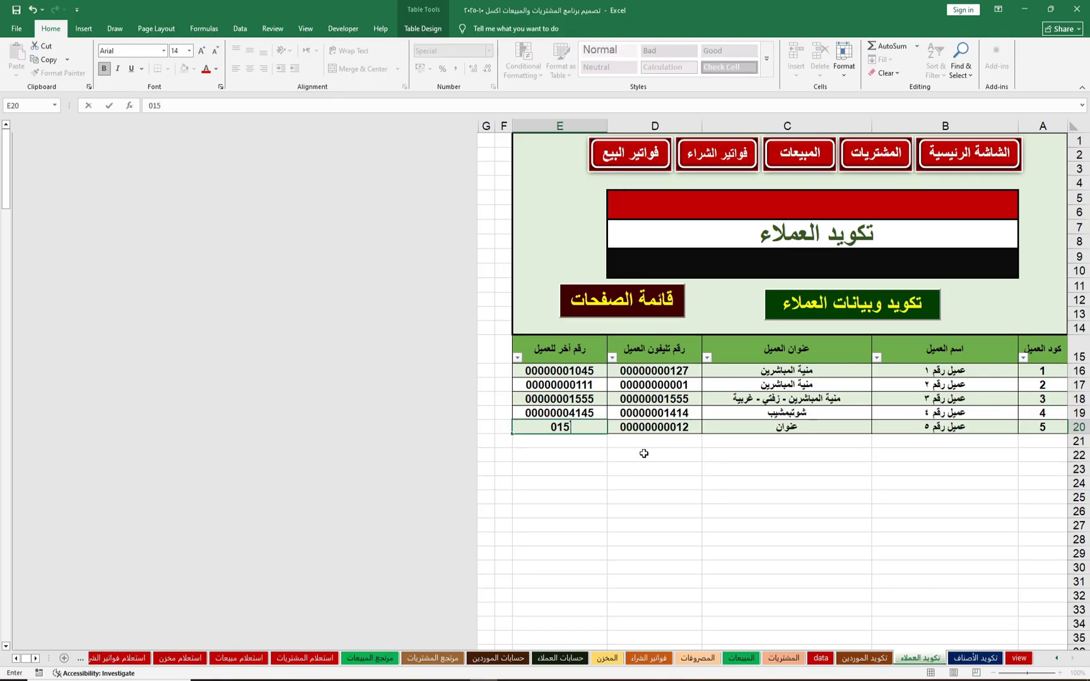
{"action": "left_click", "coordinate": [921, 445]}
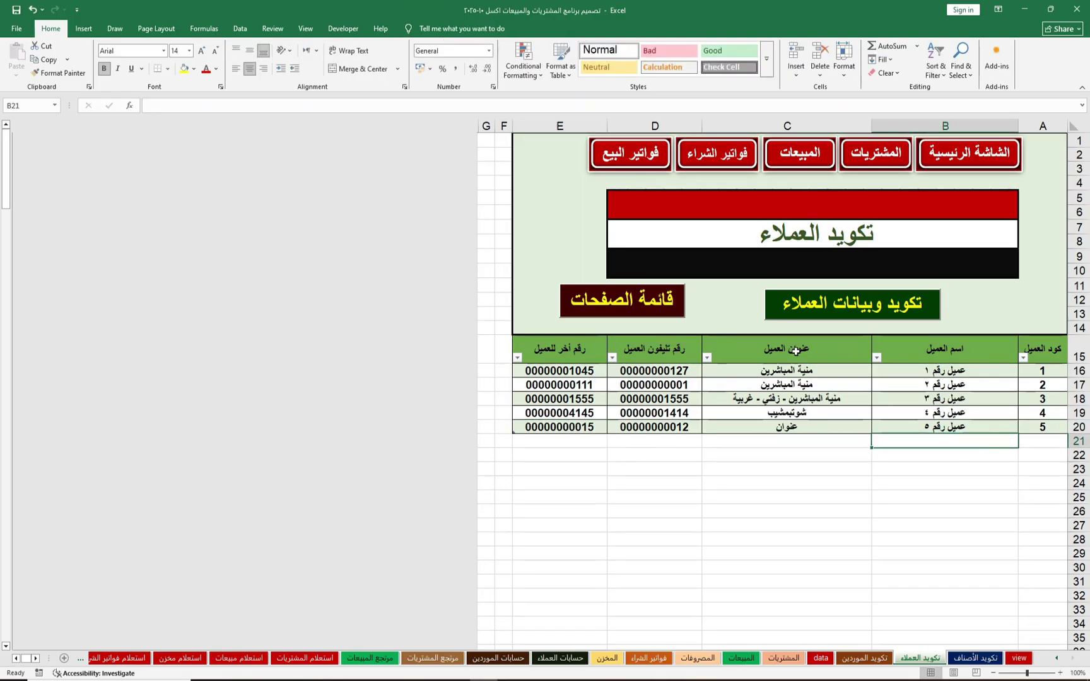
Open the تكويد وبيانات العملاء form, browse customers 4 and 5, then close and reopen it empty
{"action": "left_click", "coordinate": [866, 307]}
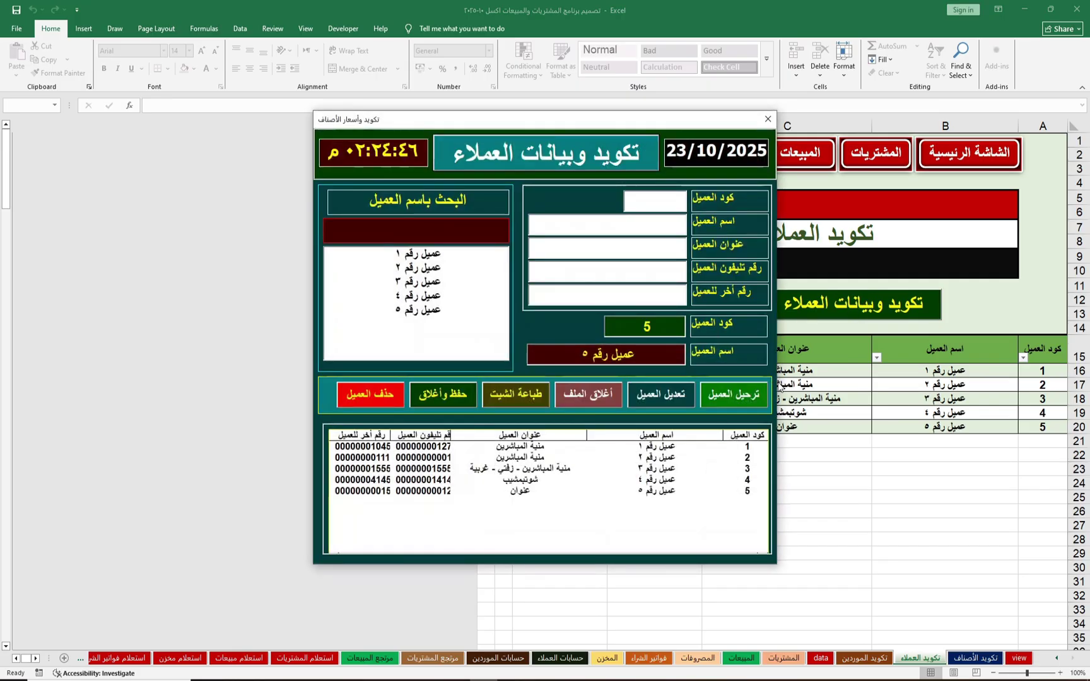
{"action": "left_click_drag", "start_coordinate": [417, 267], "coordinate": [415, 327]}
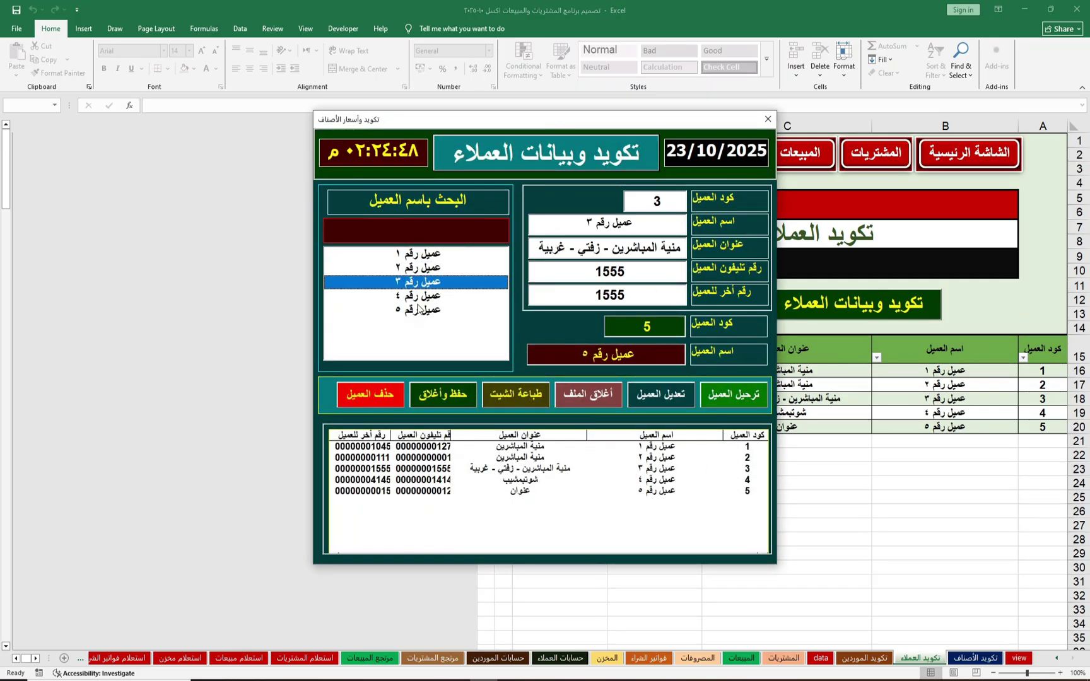
{"action": "left_click", "coordinate": [414, 296]}
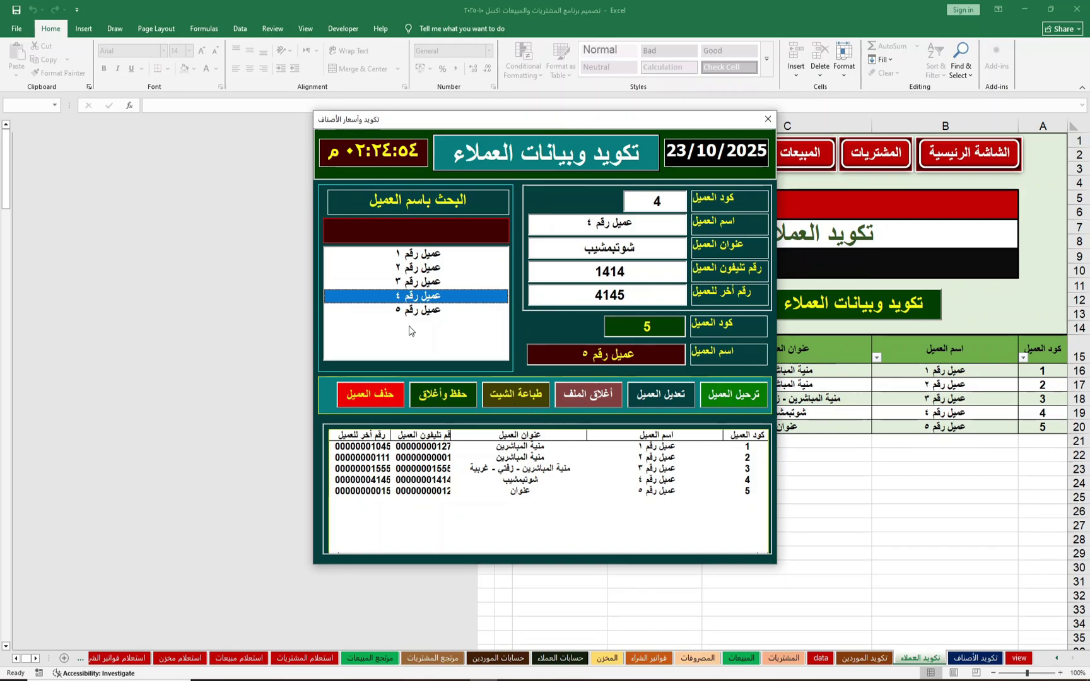
{"action": "key", "text": "Down"}
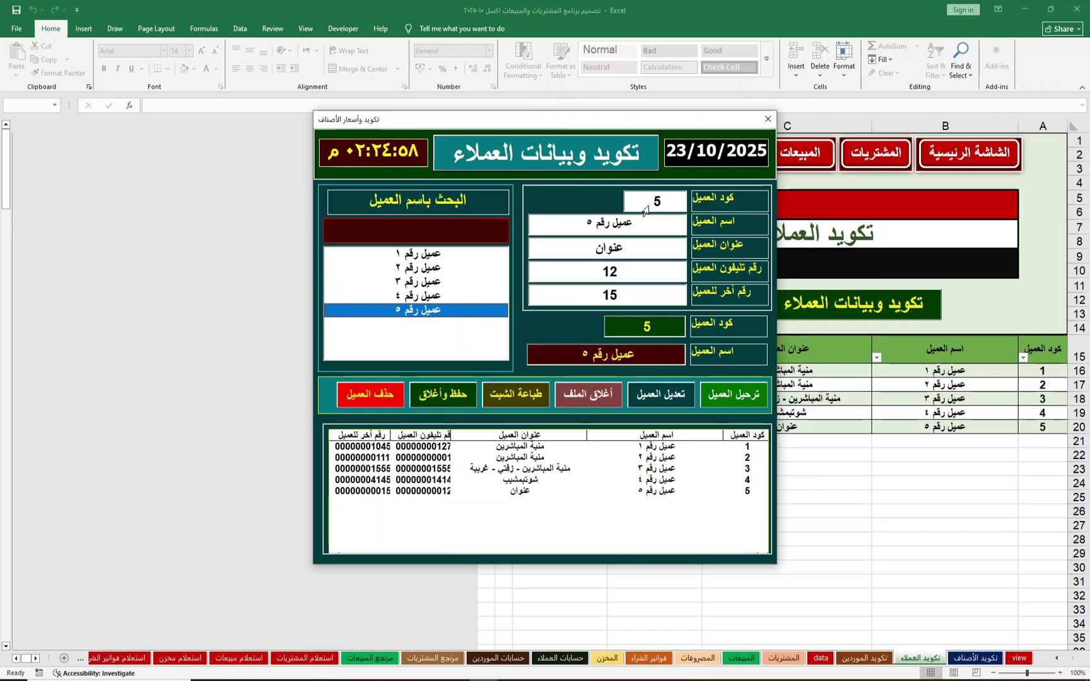
{"action": "left_click_drag", "start_coordinate": [534, 499], "coordinate": [510, 449]}
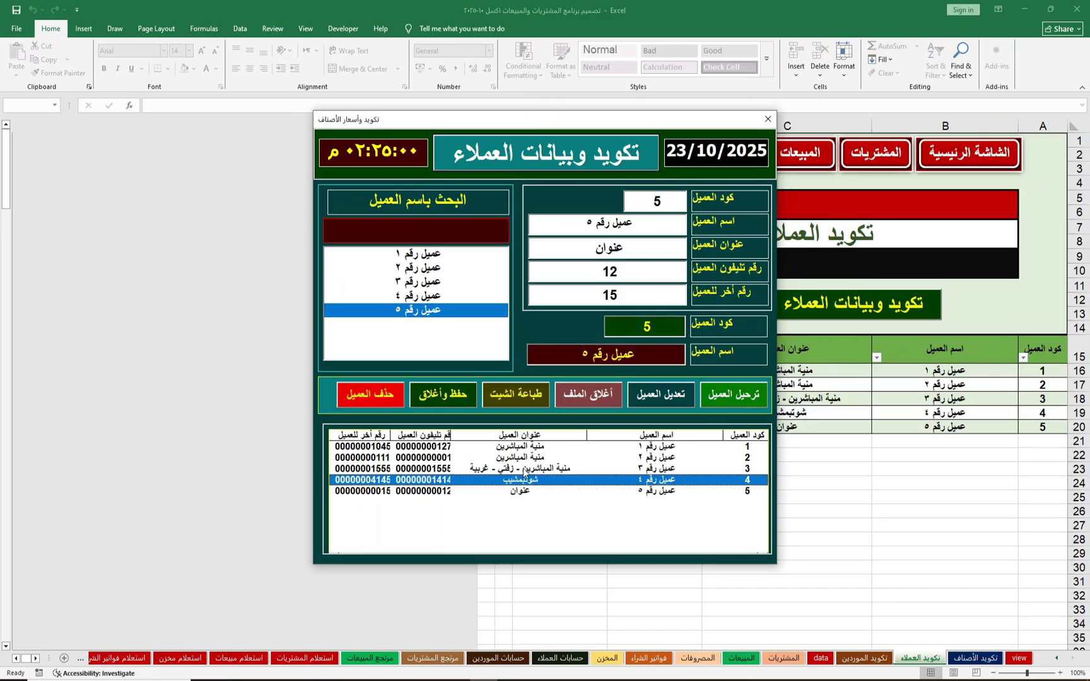
{"action": "mouse_move", "coordinate": [670, 461]}
{"action": "left_mouse_down"}
{"action": "mouse_move", "coordinate": [661, 497]}
{"action": "mouse_move", "coordinate": [543, 303]}
{"action": "left_mouse_up"}
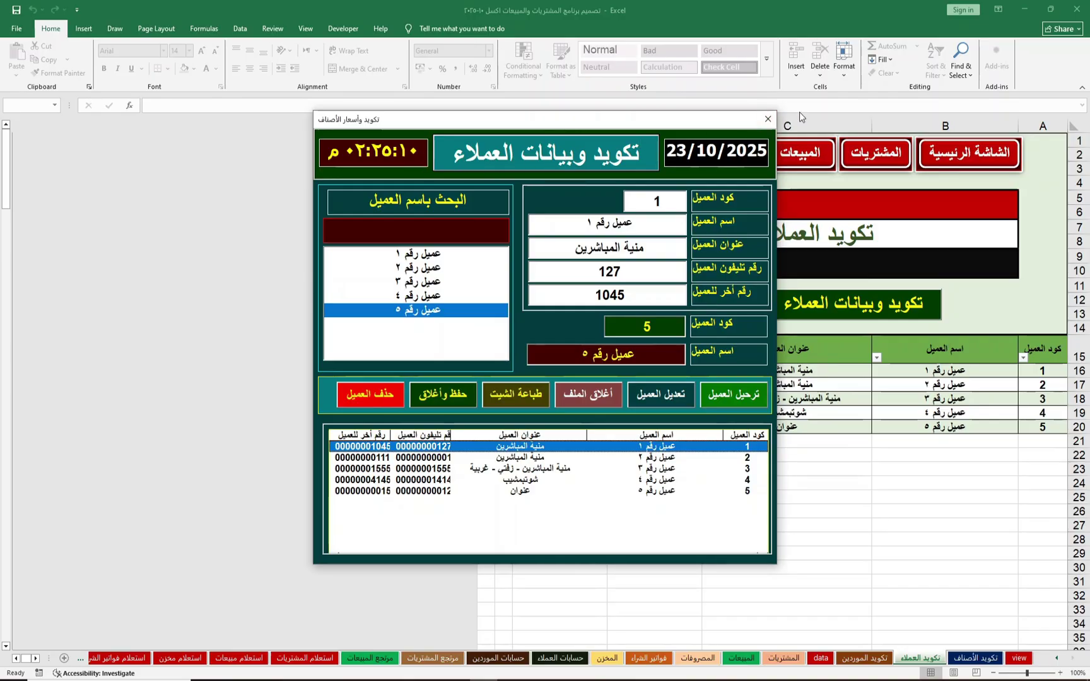
{"action": "left_click", "coordinate": [768, 118]}
{"action": "left_click", "coordinate": [864, 318]}
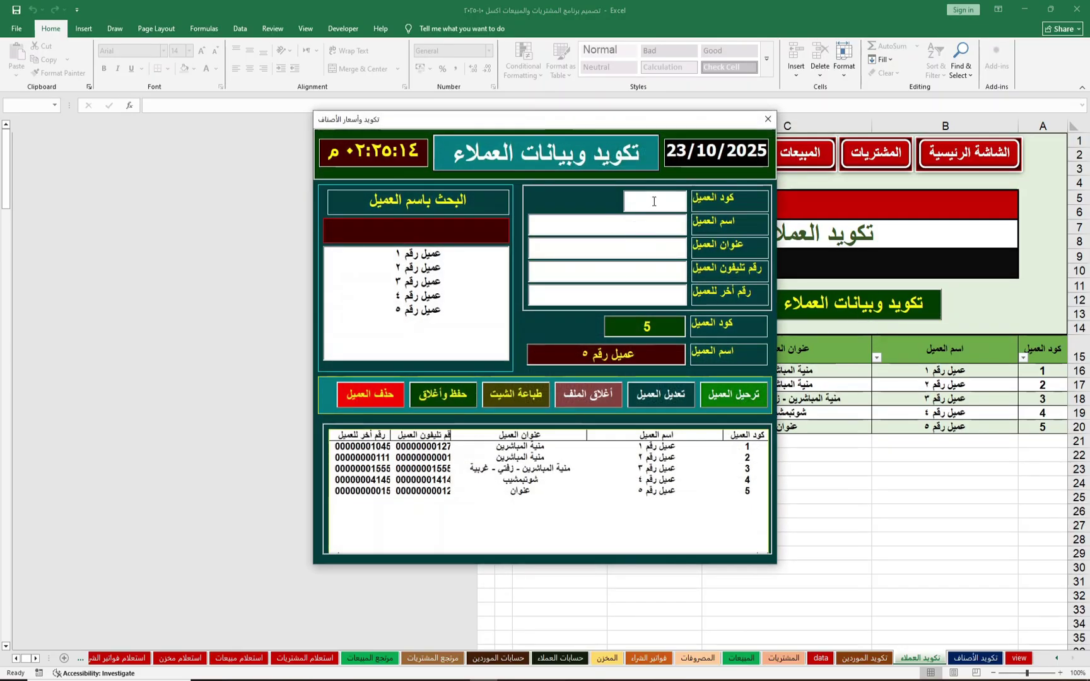
Enter customer 6 'عميل رقم ٦', address 'عنوان', numbers ٠١٨ and ٠١٩, and post it
{"action": "left_click", "coordinate": [654, 202]}
{"action": "type", "text": "6"}
{"action": "left_click", "coordinate": [647, 233]}
{"action": "type", "text": "عميل رقم"}
{"action": "type", "text": " ٦"}
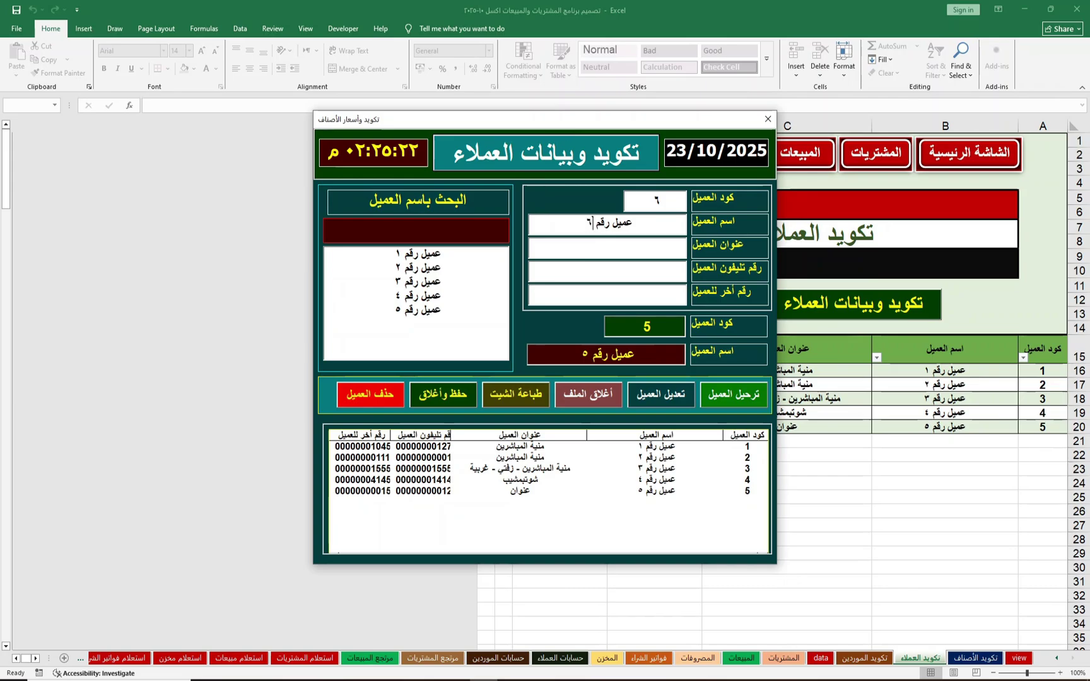
{"action": "left_click", "coordinate": [660, 245]}
{"action": "type", "text": "ع"}
{"action": "type", "text": "نوان"}
{"action": "left_click", "coordinate": [648, 268]}
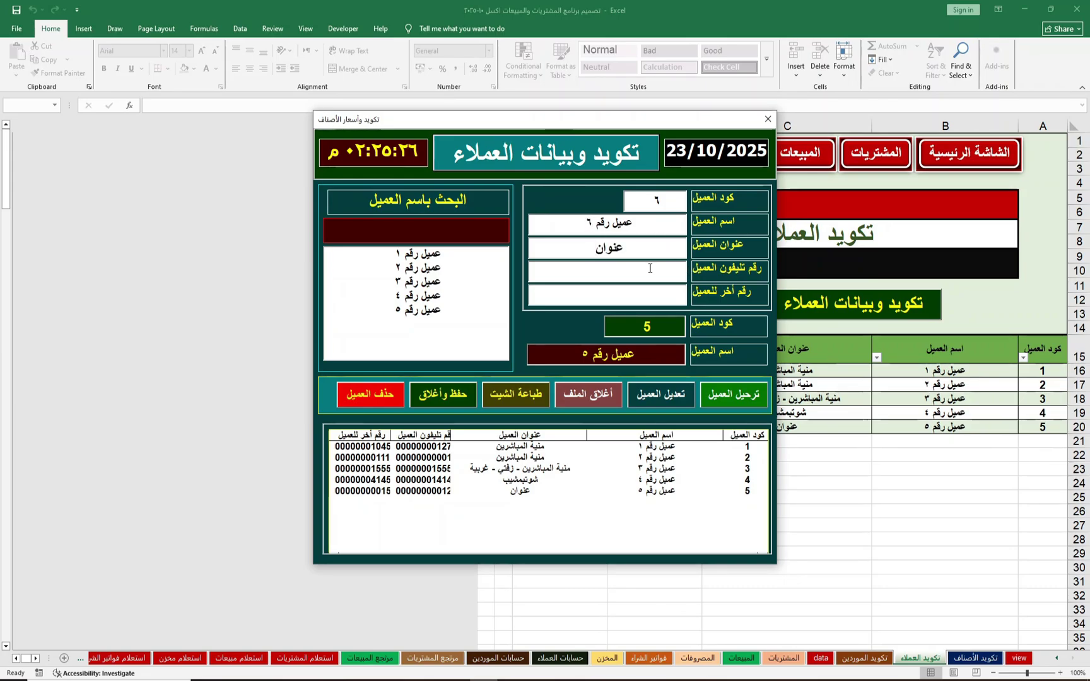
{"action": "type", "text": "٠١٨"}
{"action": "left_click", "coordinate": [652, 293]}
{"action": "type", "text": "٠١٩"}
{"action": "left_click", "coordinate": [743, 401]}
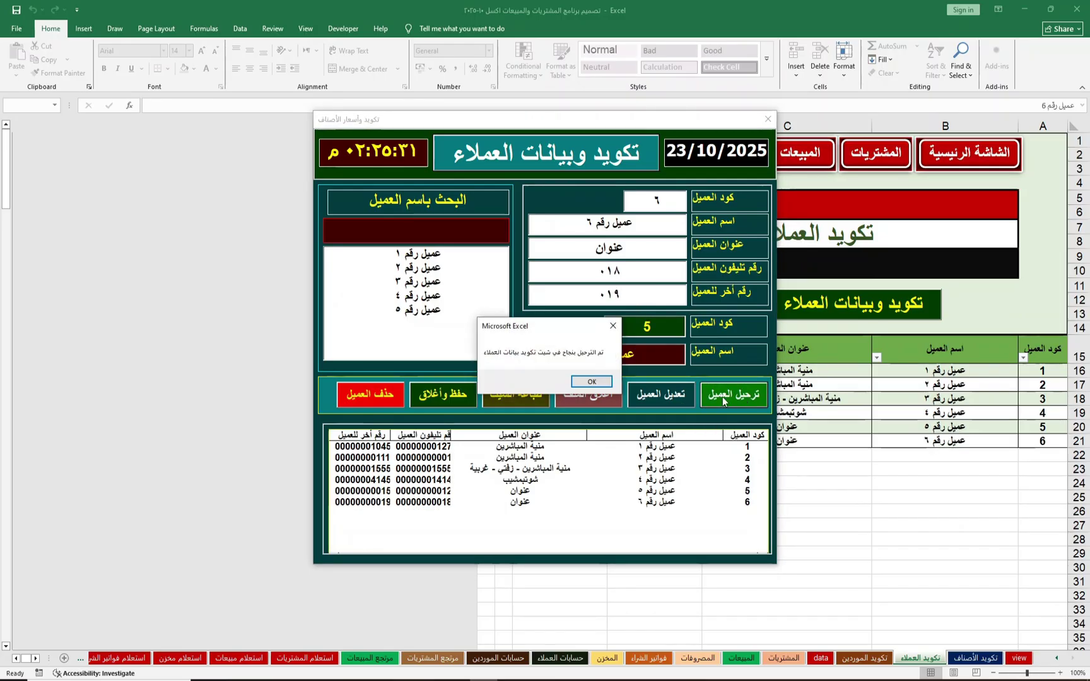
{"action": "left_click", "coordinate": [586, 381]}
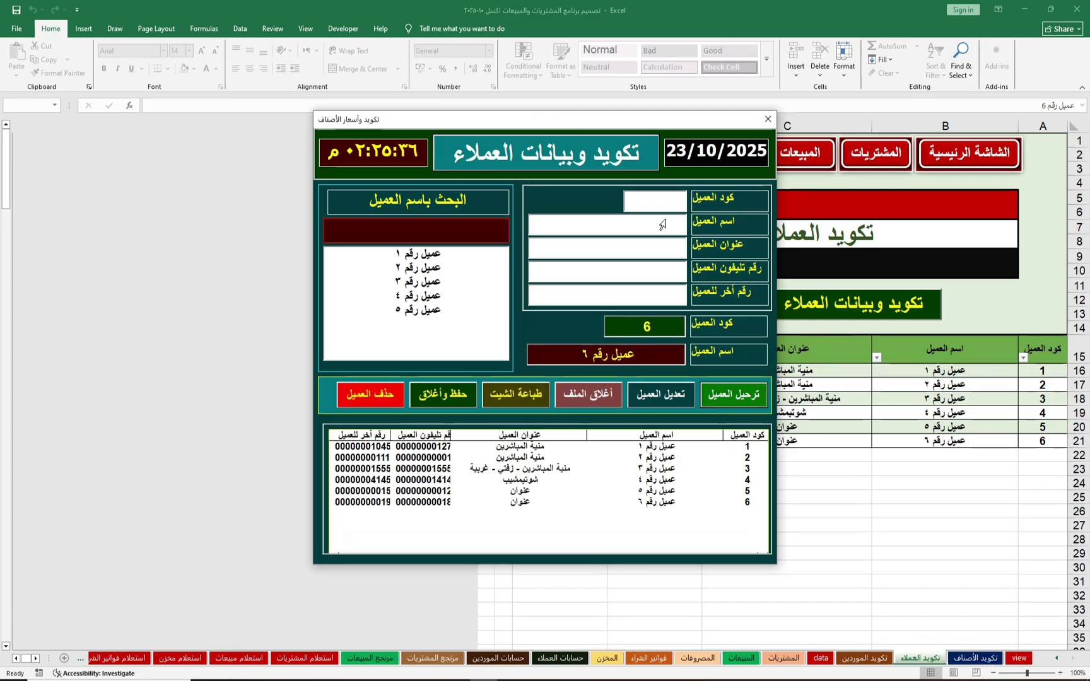
Open the supplier form on the تكويد الموردين sheet and enter code 5, name 'مورد رقم 5'
{"action": "left_click", "coordinate": [767, 119]}
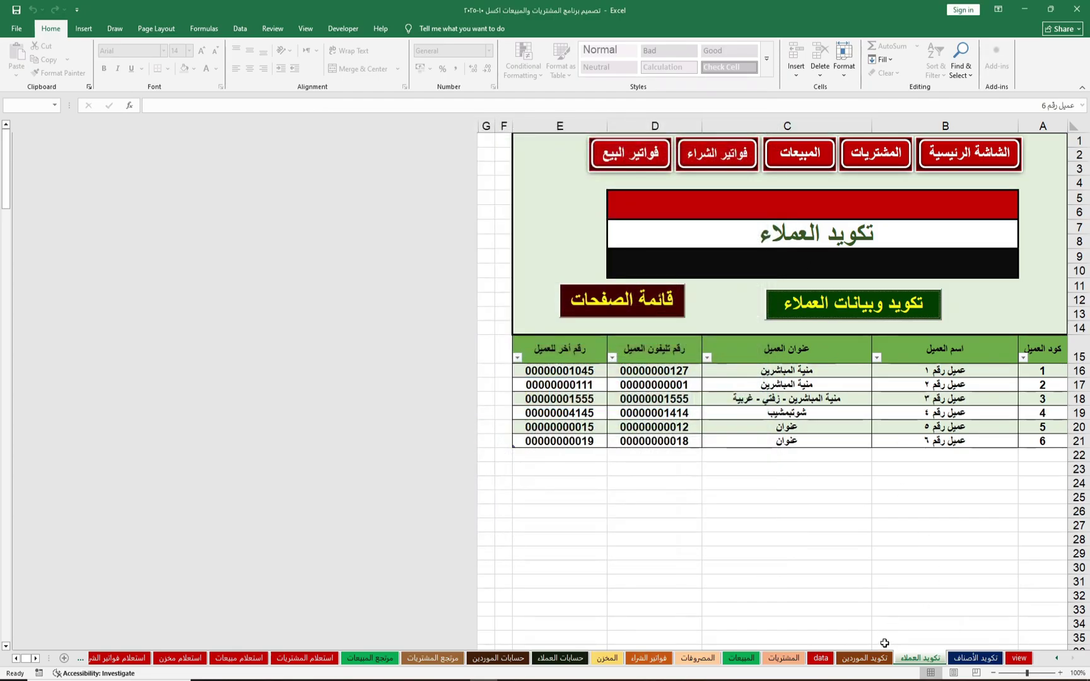
{"action": "left_click", "coordinate": [874, 659]}
{"action": "left_click", "coordinate": [860, 314]}
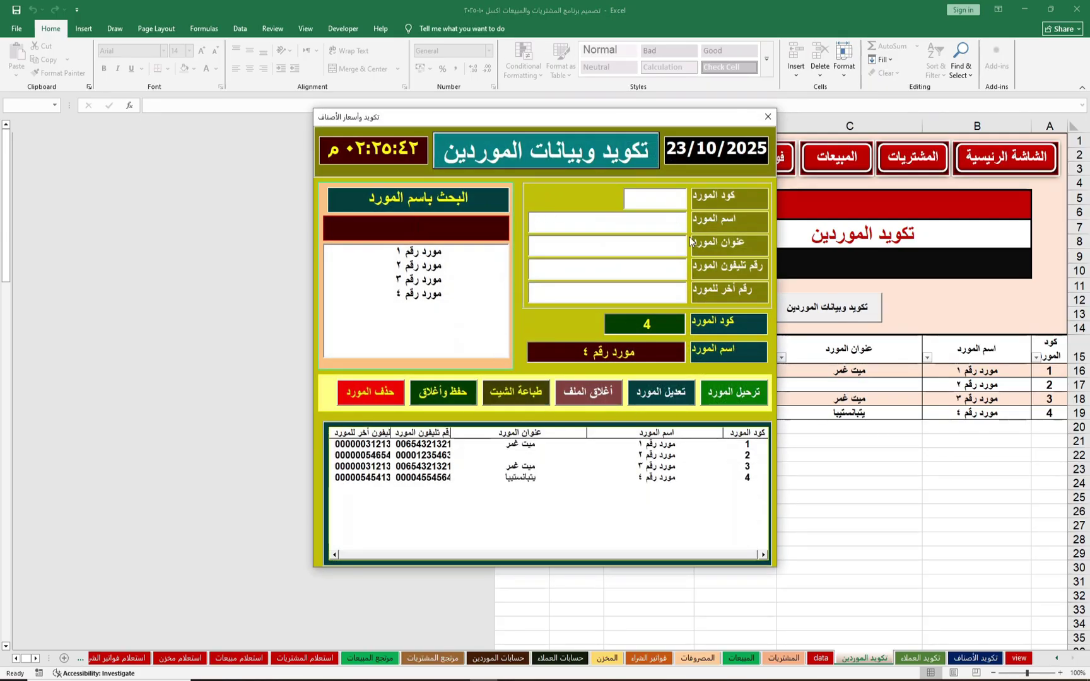
{"action": "left_click", "coordinate": [670, 200]}
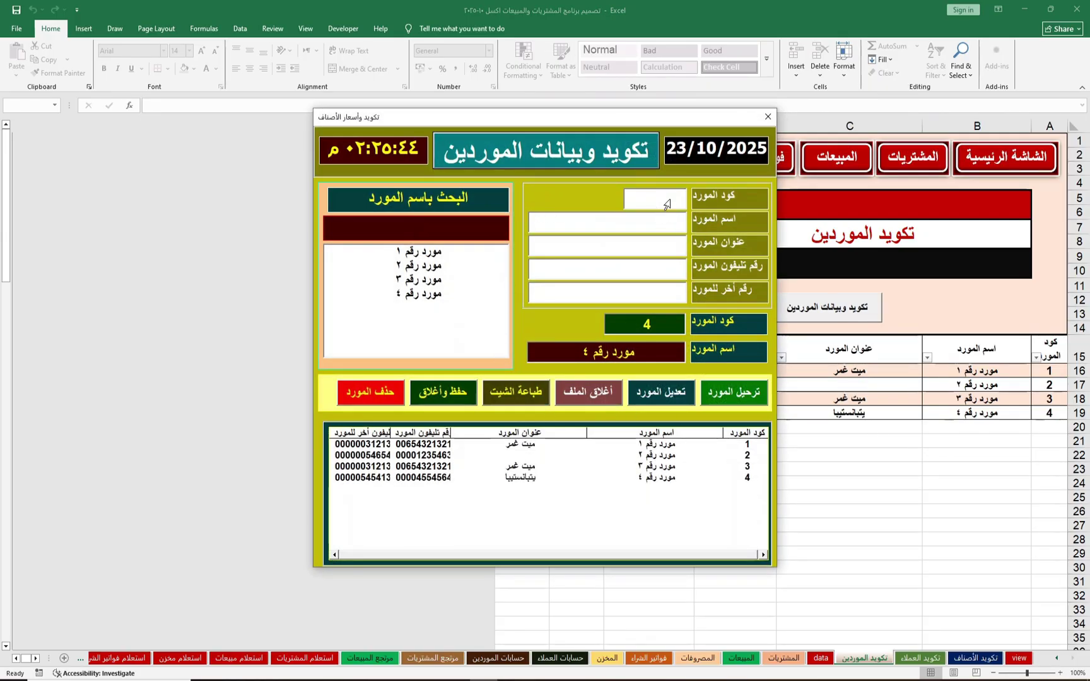
{"action": "type", "text": "5"}
{"action": "left_click", "coordinate": [652, 227]}
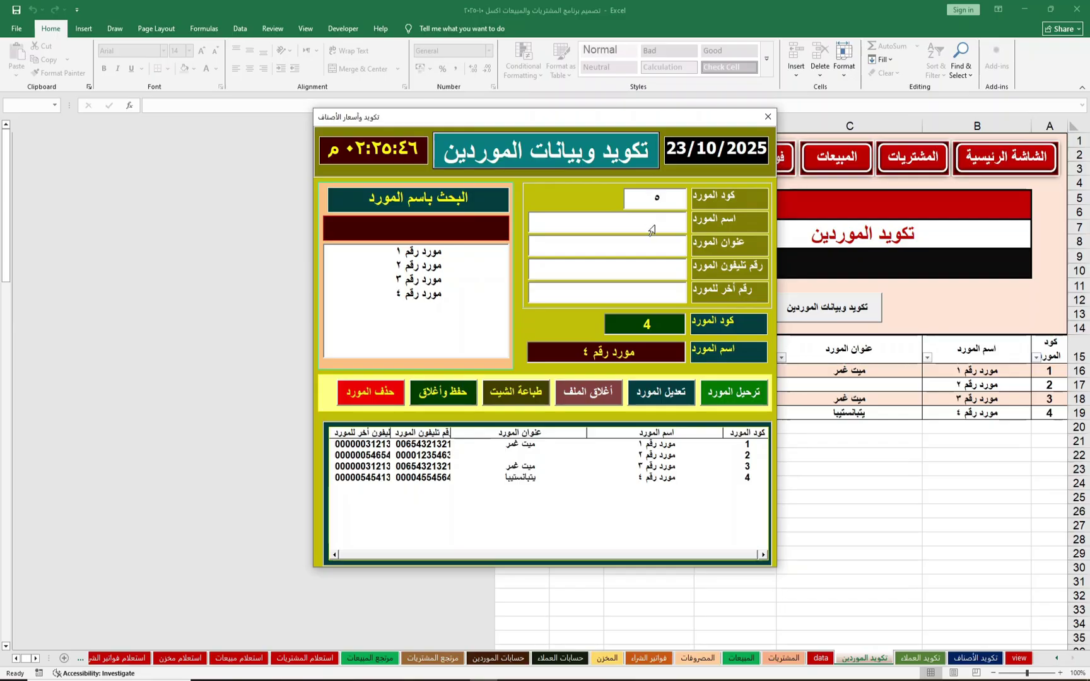
{"action": "type", "text": "مورد"}
{"action": "type", "text": " رقم"}
{"action": "type", "text": " 5"}
Add address 'عنوان' and numbers ٠١٢ and ٠١٣, post supplier 5, and browse the list
{"action": "left_click", "coordinate": [676, 246]}
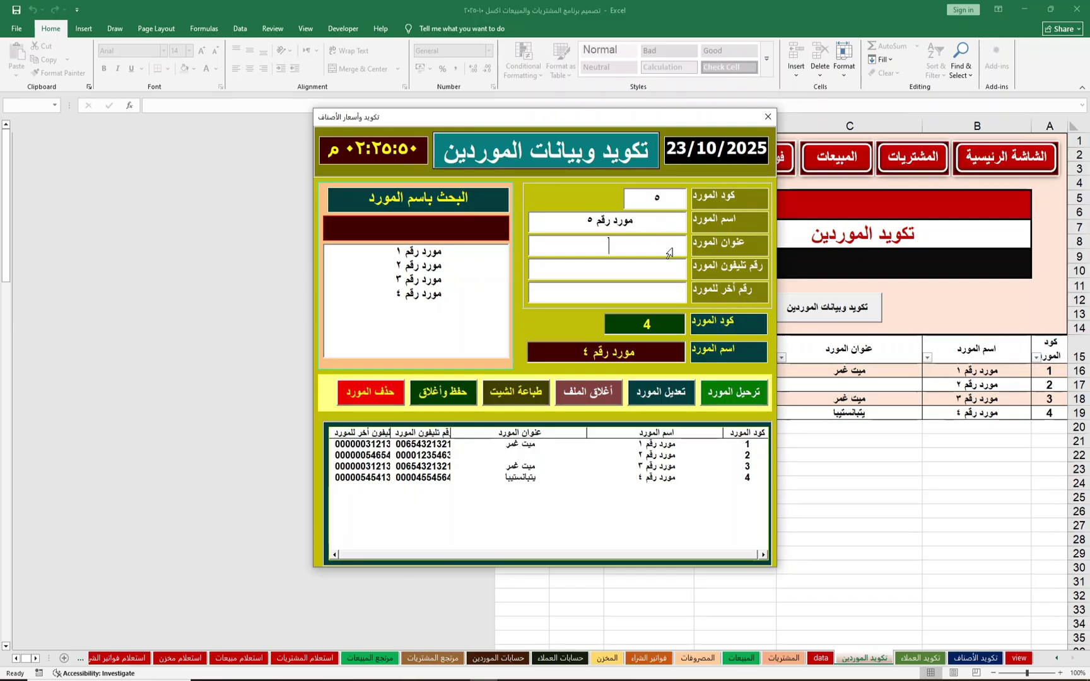
{"action": "type", "text": "عنوان"}
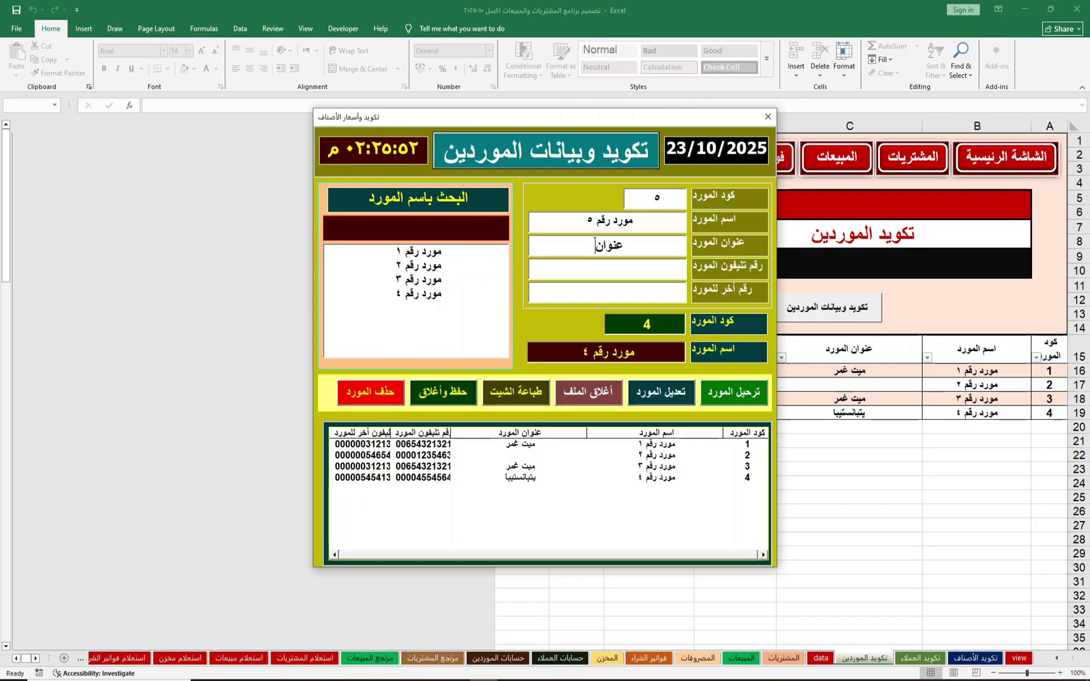
{"action": "left_click", "coordinate": [666, 273]}
{"action": "type", "text": "٠"}
{"action": "type", "text": "١٢"}
{"action": "left_click", "coordinate": [670, 295]}
{"action": "type", "text": "٠١٣"}
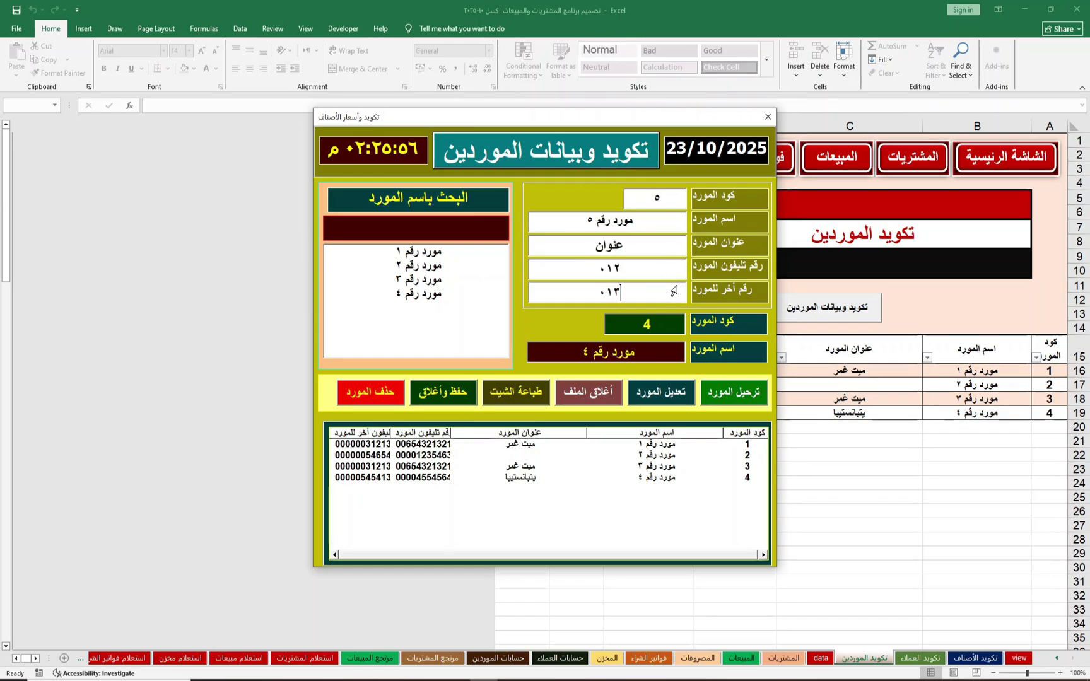
{"action": "left_click", "coordinate": [743, 401]}
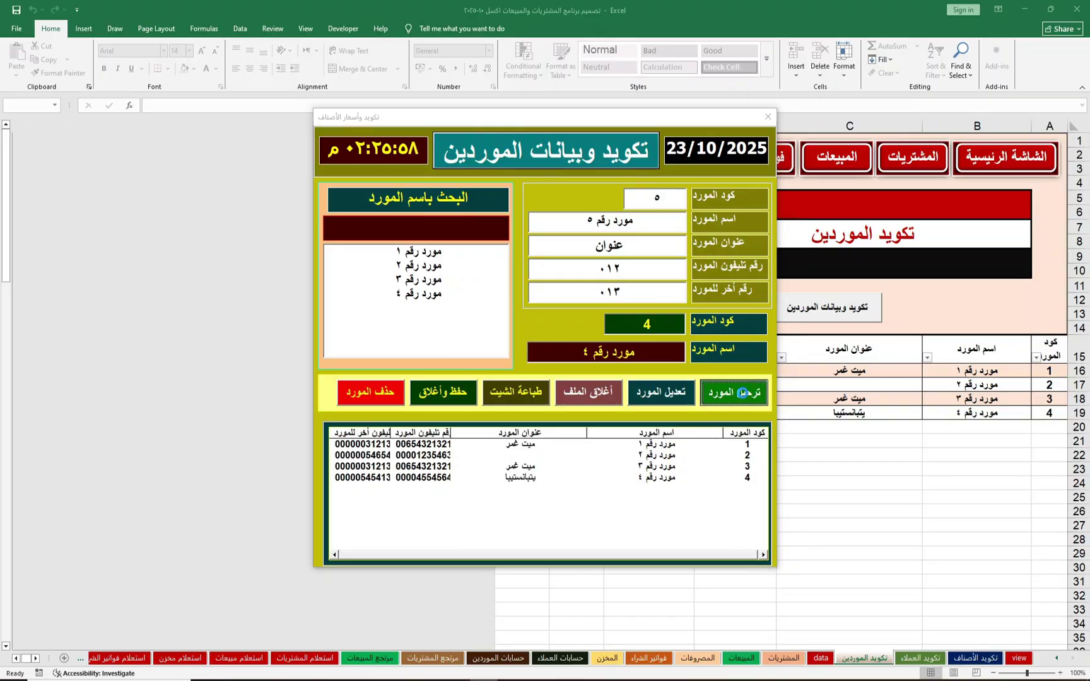
{"action": "left_click", "coordinate": [590, 387]}
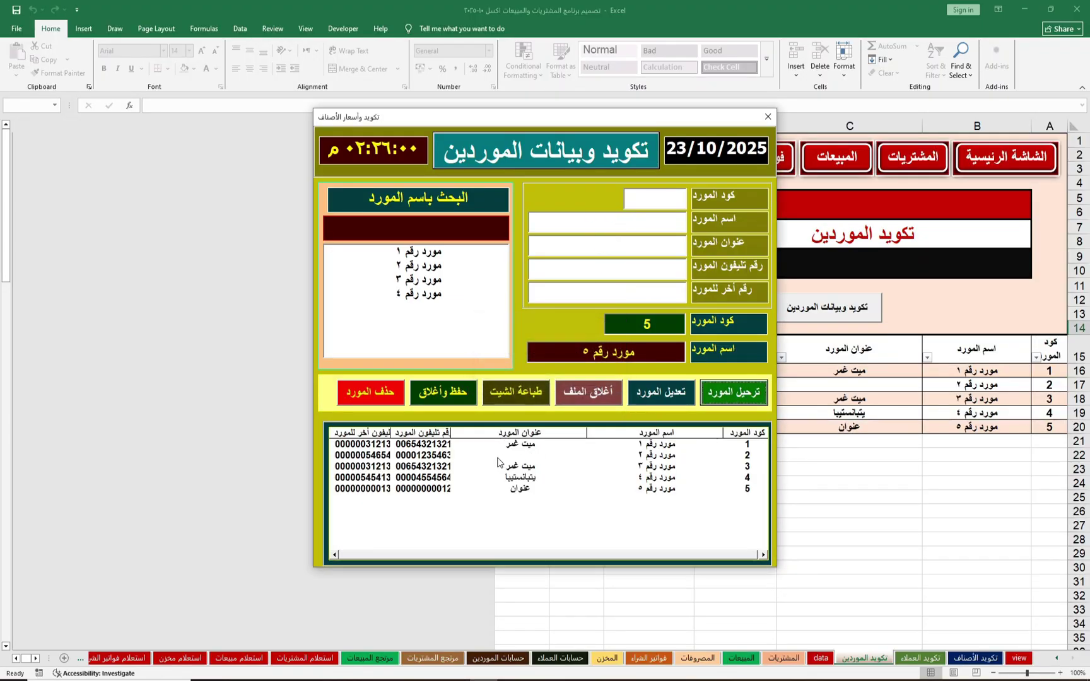
{"action": "left_click", "coordinate": [428, 459]}
{"action": "left_click", "coordinate": [426, 467]}
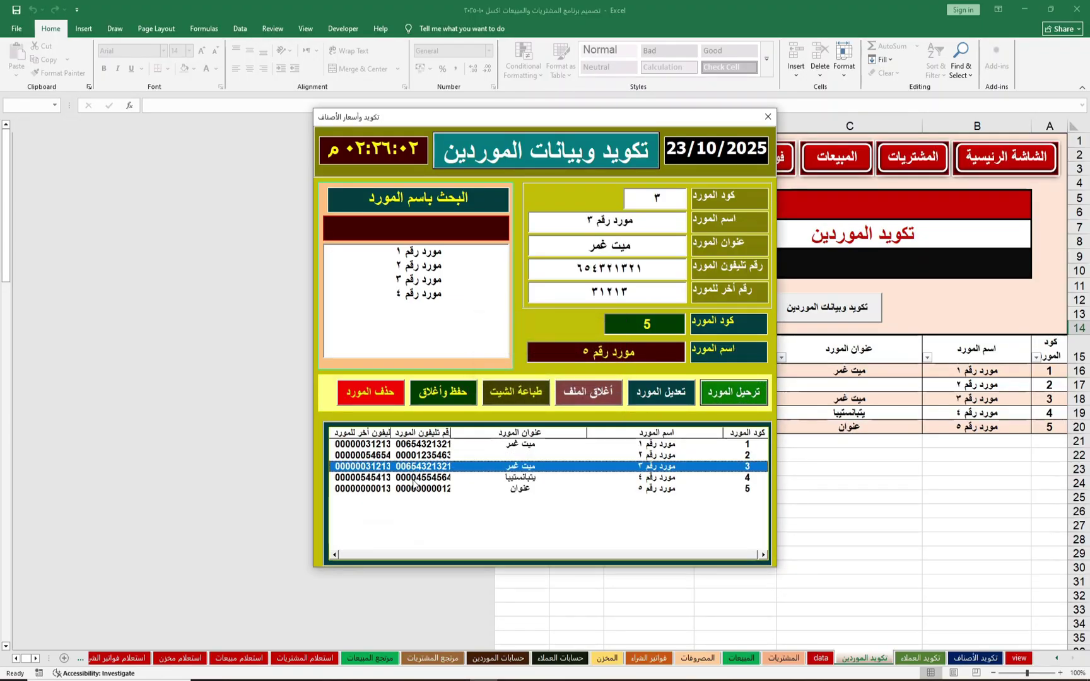
Change supplier 4's address to 'عنوان جديد' and save the edit
{"action": "left_click", "coordinate": [419, 477]}
{"action": "left_click", "coordinate": [423, 455]}
{"action": "left_click", "coordinate": [417, 477]}
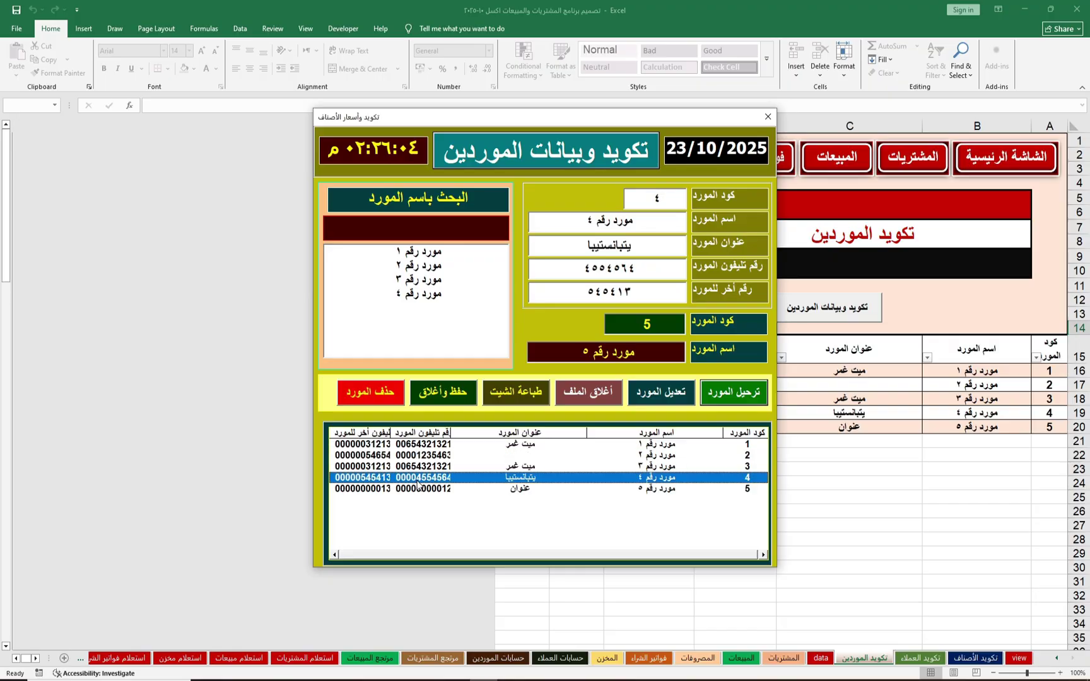
{"action": "double_click", "coordinate": [638, 248]}
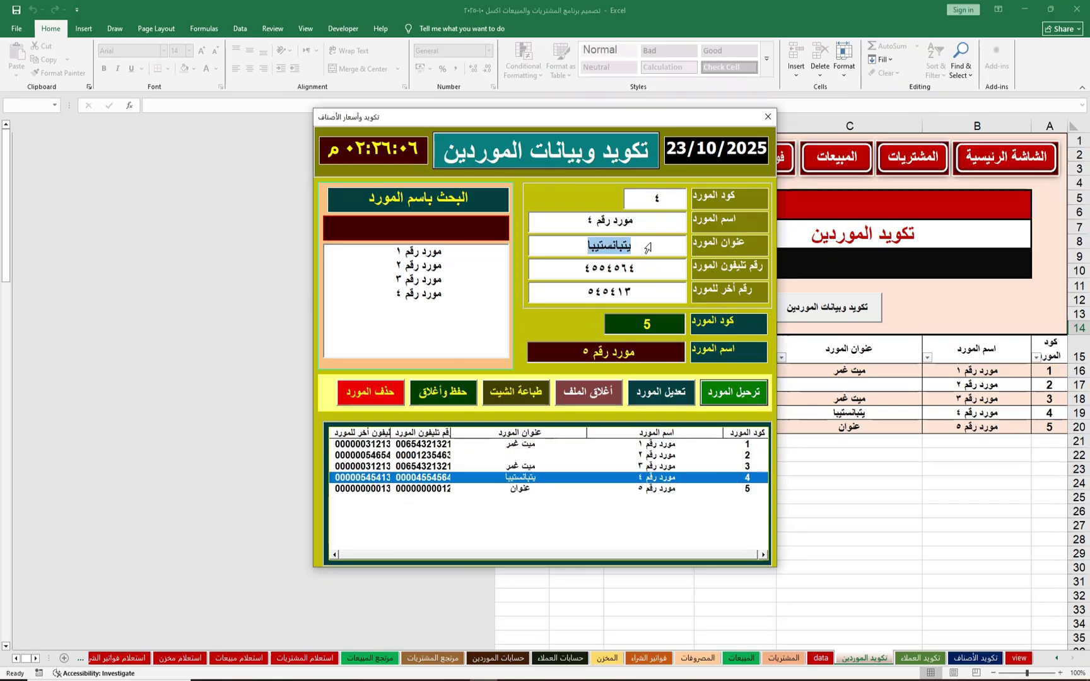
{"action": "type", "text": "عن"}
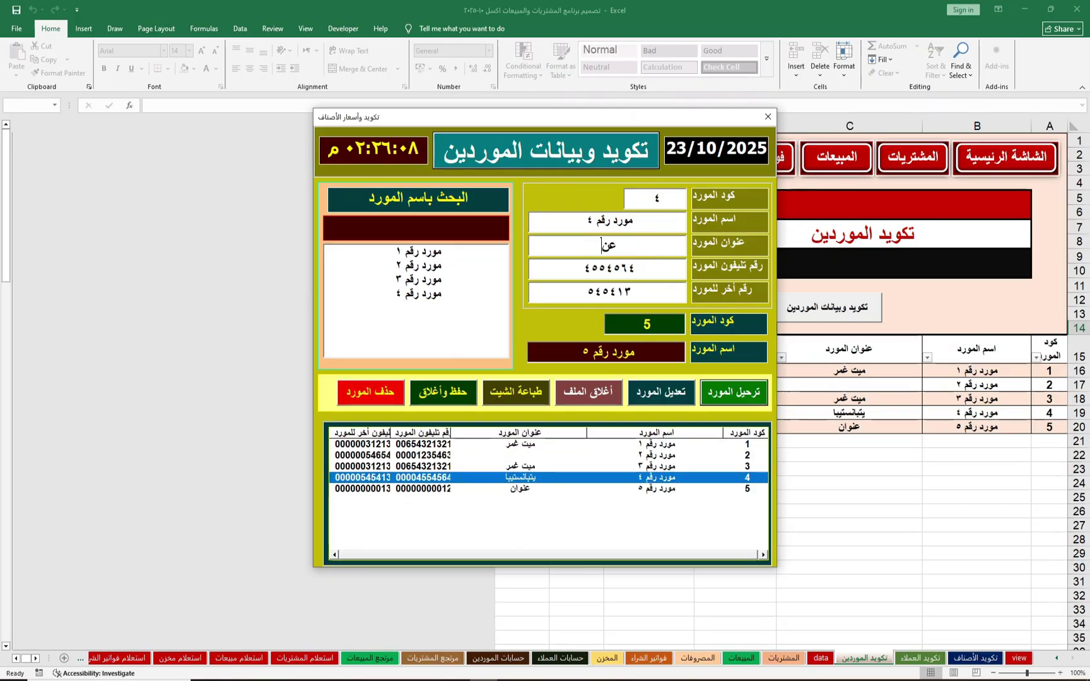
{"action": "type", "text": "وان جد"}
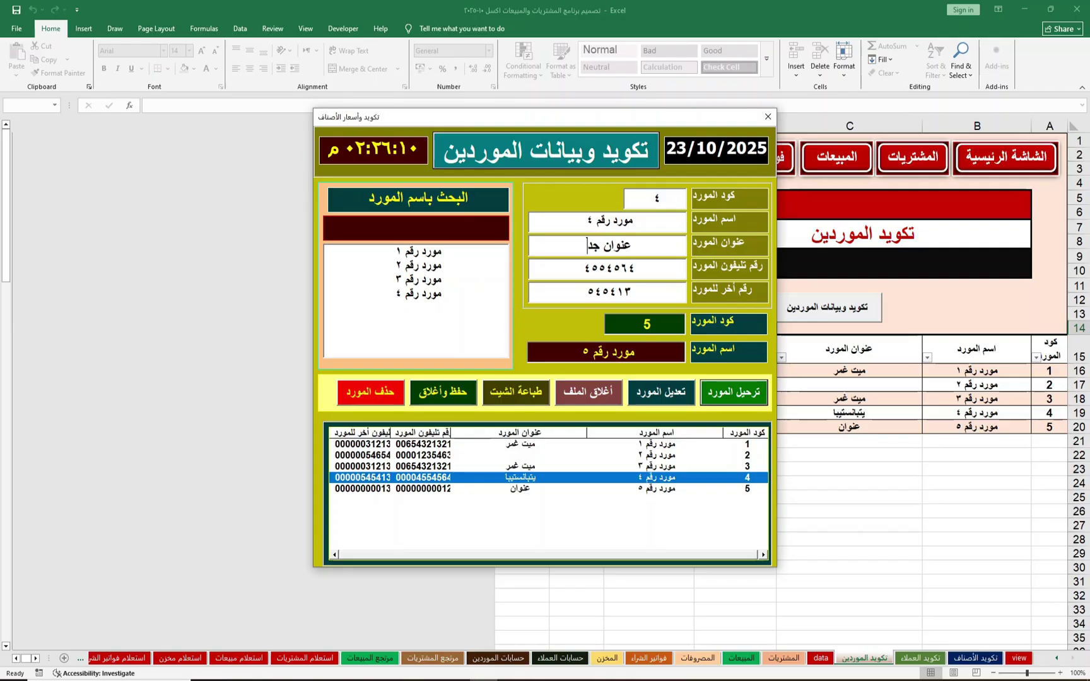
{"action": "type", "text": "يد"}
{"action": "left_click", "coordinate": [674, 401]}
{"action": "left_click", "coordinate": [603, 382]}
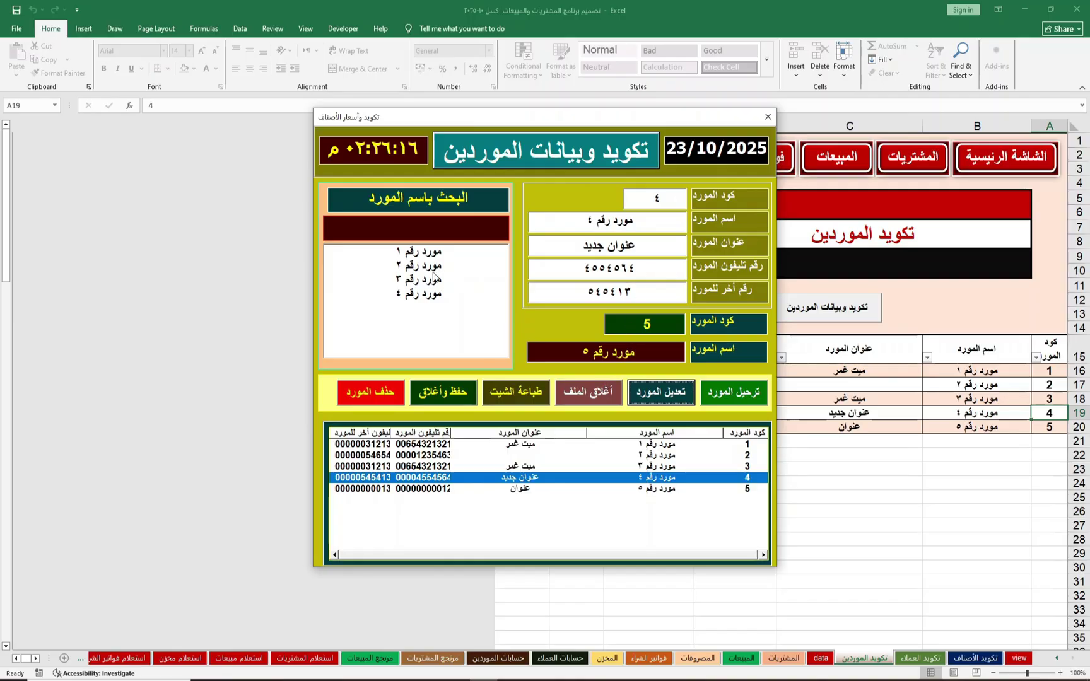
Give supplier 2 the address 'زفتي', save it, and close the supplier form
{"action": "left_click", "coordinate": [420, 268]}
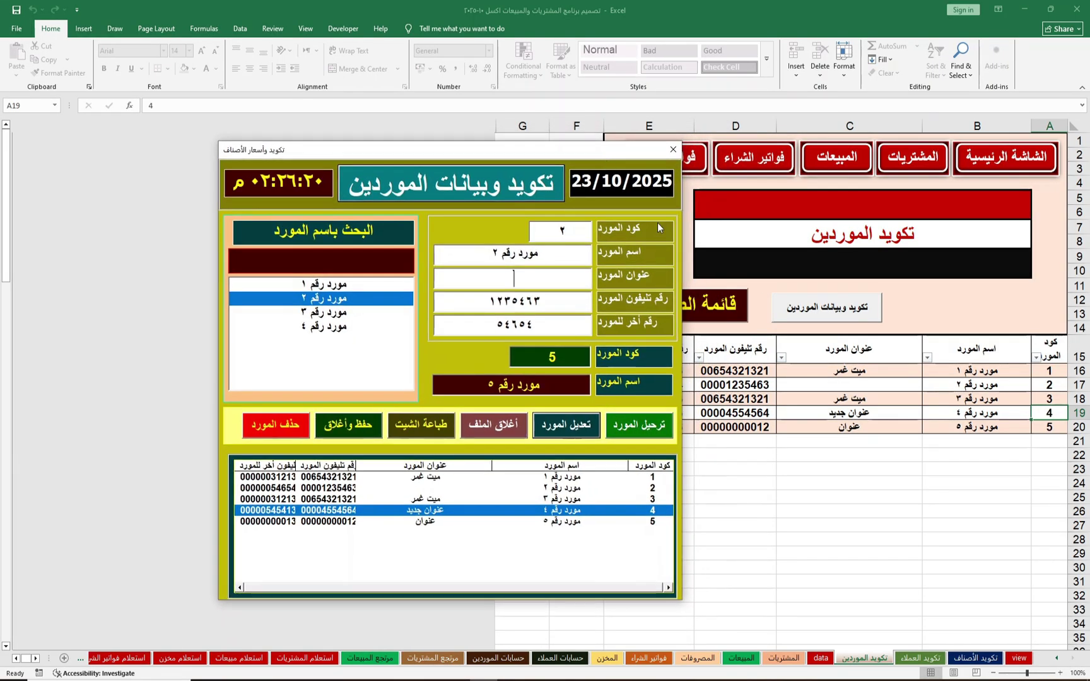
{"action": "left_click", "coordinate": [514, 277]}
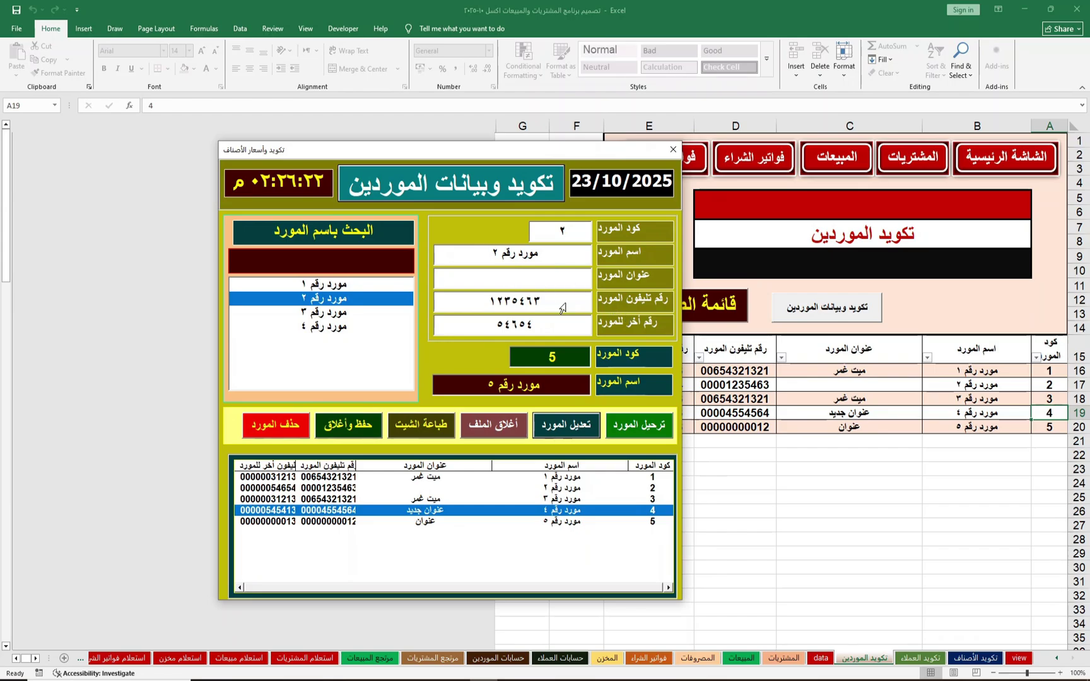
{"action": "type", "text": "زفتي"}
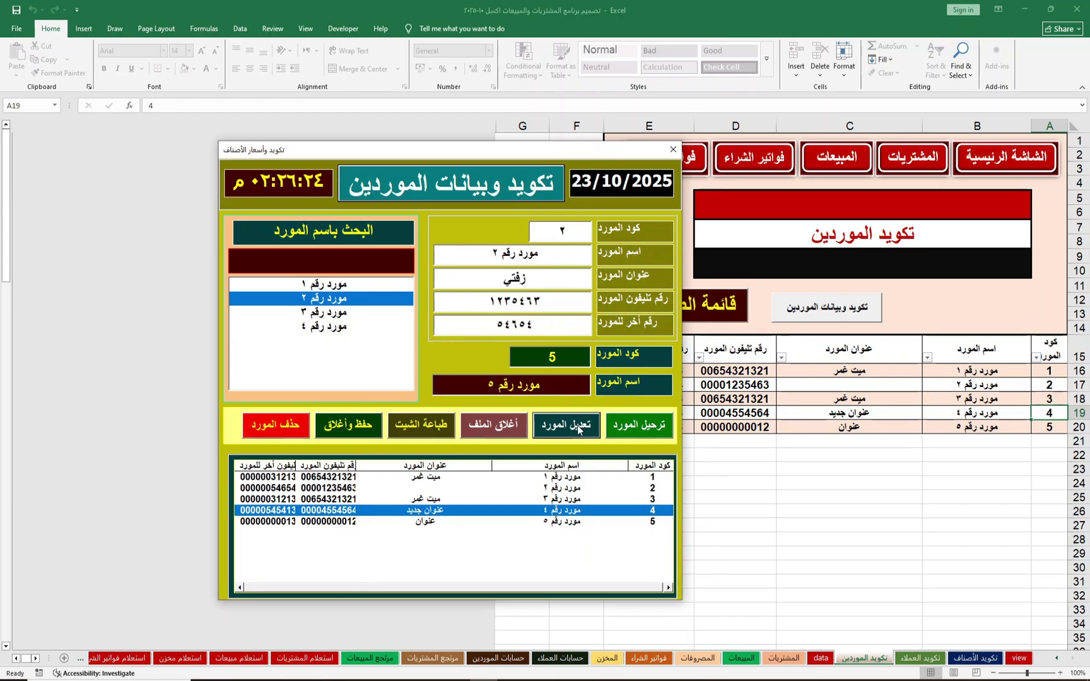
{"action": "left_click", "coordinate": [578, 429]}
{"action": "left_click", "coordinate": [603, 383]}
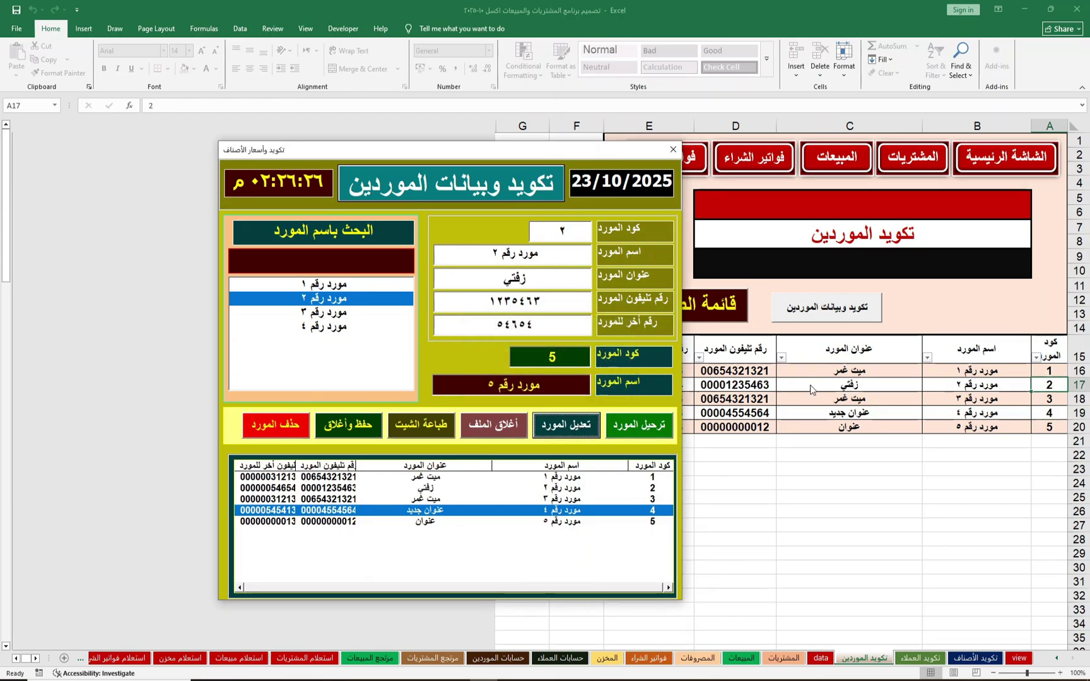
{"action": "mouse_move", "coordinate": [632, 151]}
{"action": "left_mouse_down"}
{"action": "mouse_move", "coordinate": [640, 155]}
{"action": "mouse_move", "coordinate": [624, 166]}
{"action": "left_mouse_up"}
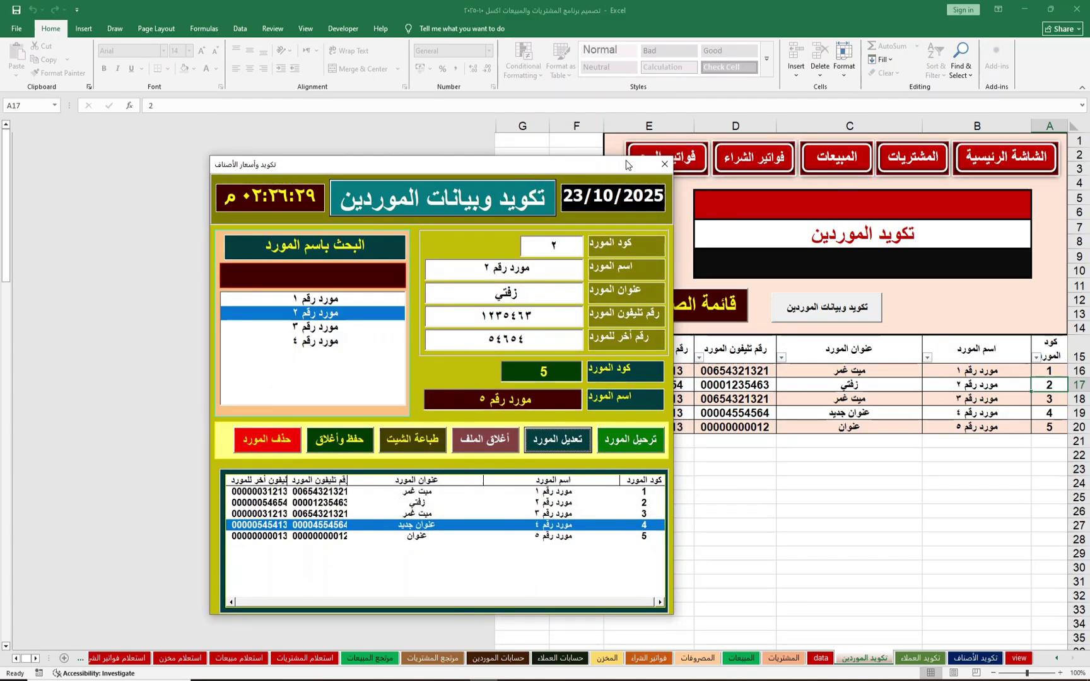
{"action": "left_click", "coordinate": [665, 165]}
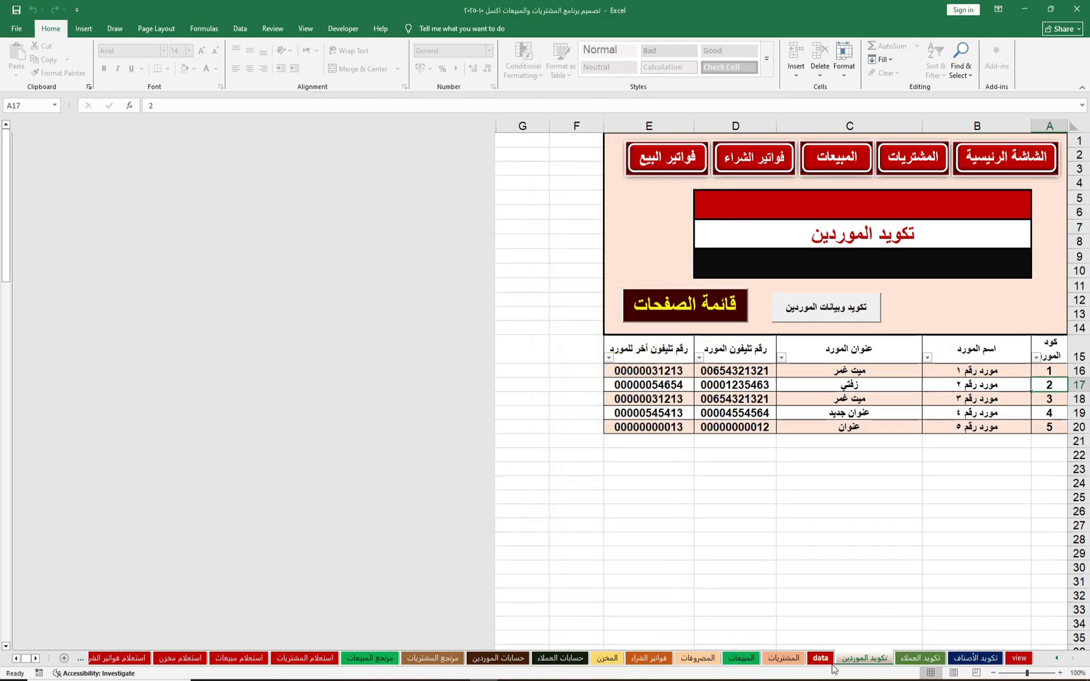
Open the data sheet and inspect its classification, rating, invoice description, staff, expense-type and store columns
{"action": "left_click", "coordinate": [821, 659]}
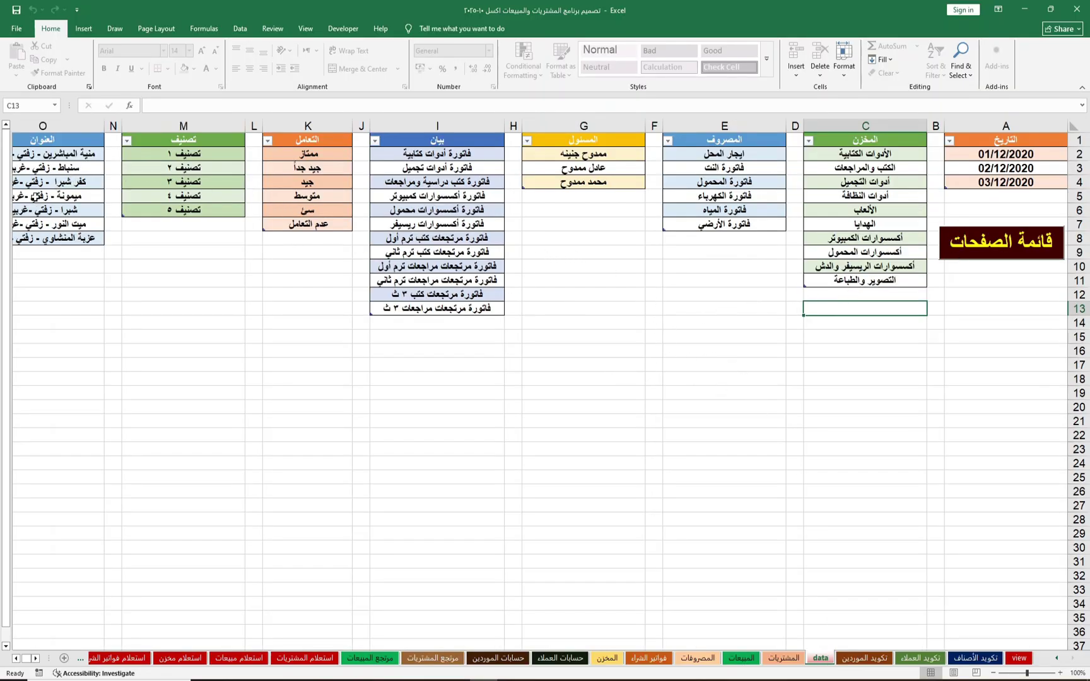
{"action": "left_click", "coordinate": [208, 159]}
{"action": "left_click", "coordinate": [295, 159]}
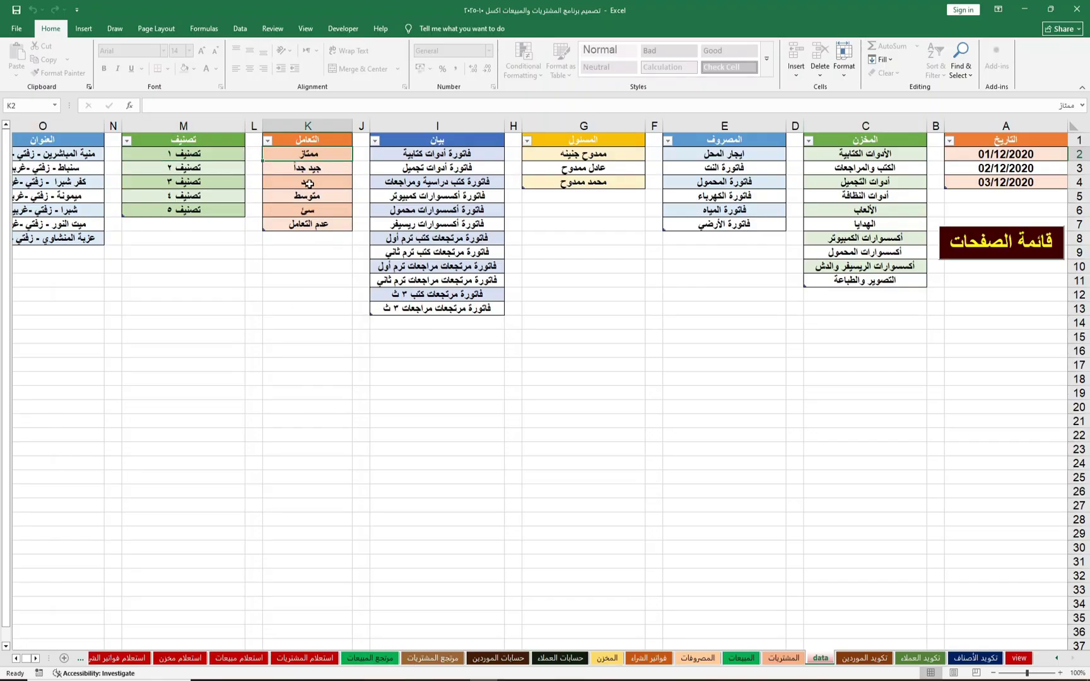
{"action": "left_click", "coordinate": [446, 155]}
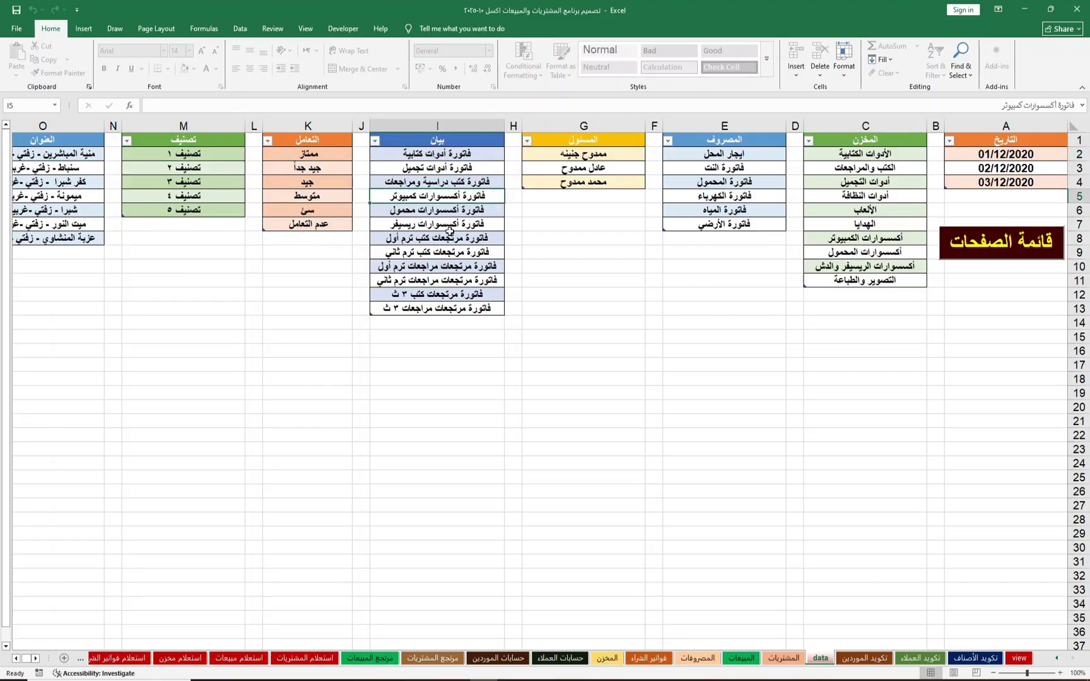
{"action": "left_click", "coordinate": [447, 265]}
{"action": "left_click", "coordinate": [625, 181]}
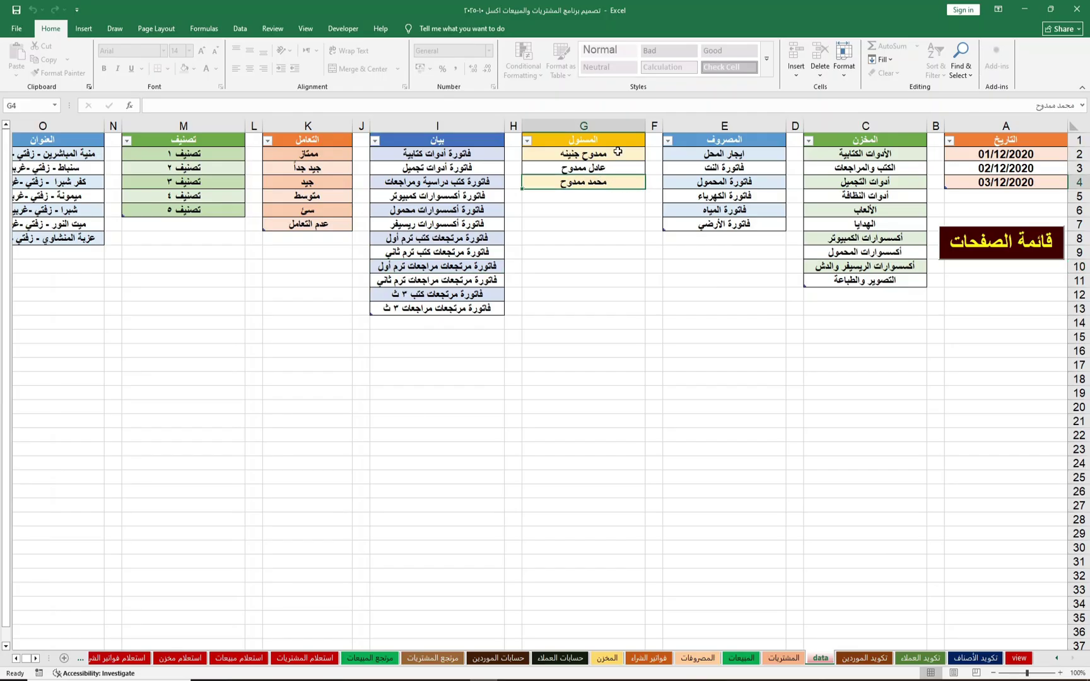
{"action": "left_click", "coordinate": [730, 158]}
{"action": "left_click", "coordinate": [628, 158]}
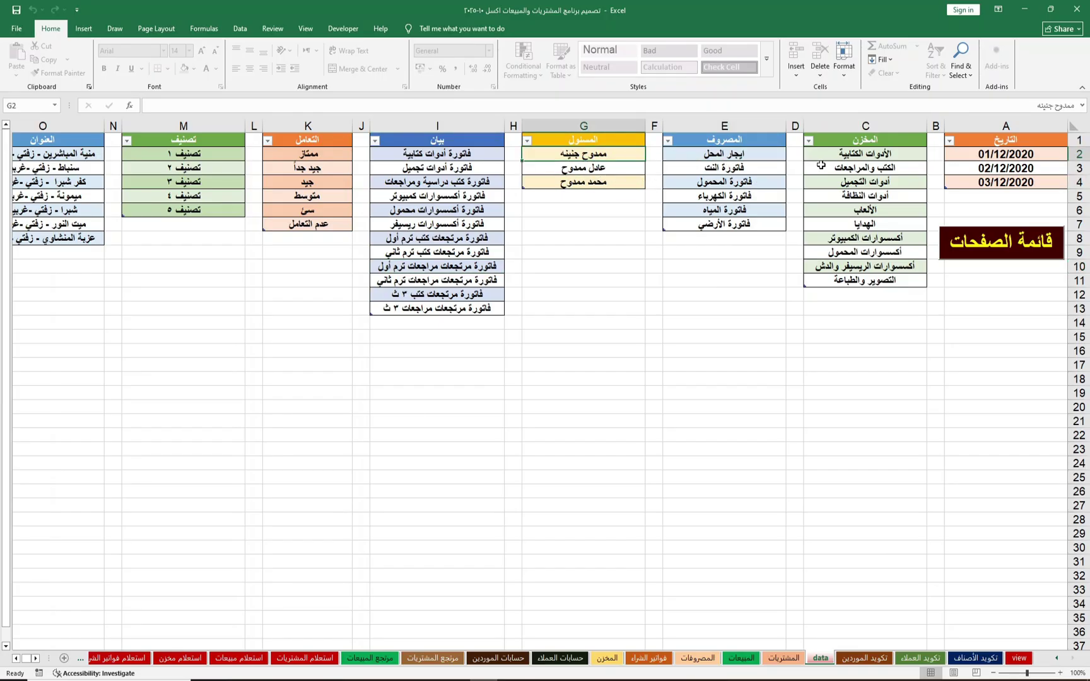
{"action": "left_click", "coordinate": [765, 153]}
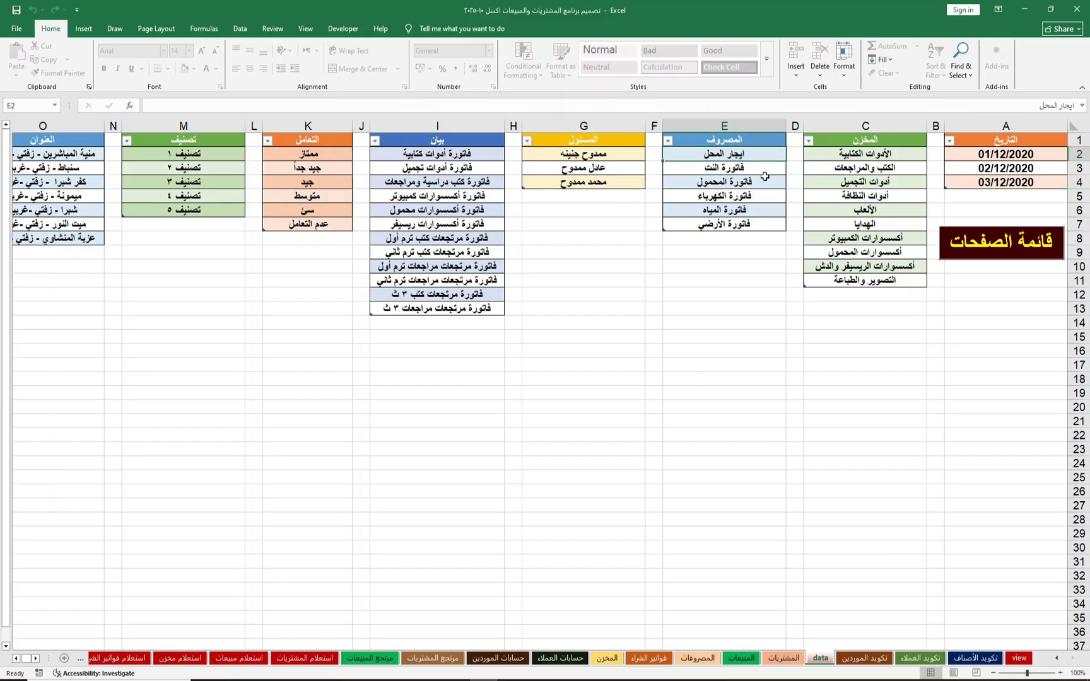
{"action": "left_click", "coordinate": [880, 158]}
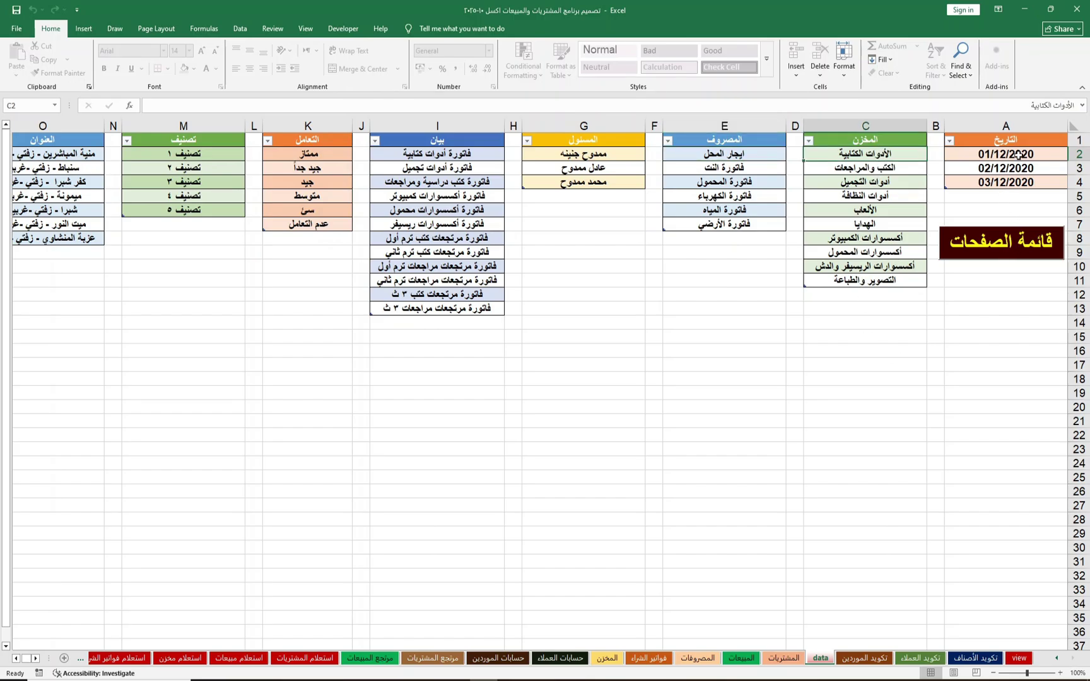
Clear the 01/12/2020 date from cell A2 on the data sheet
{"action": "left_click_drag", "start_coordinate": [1018, 156], "coordinate": [1008, 181]}
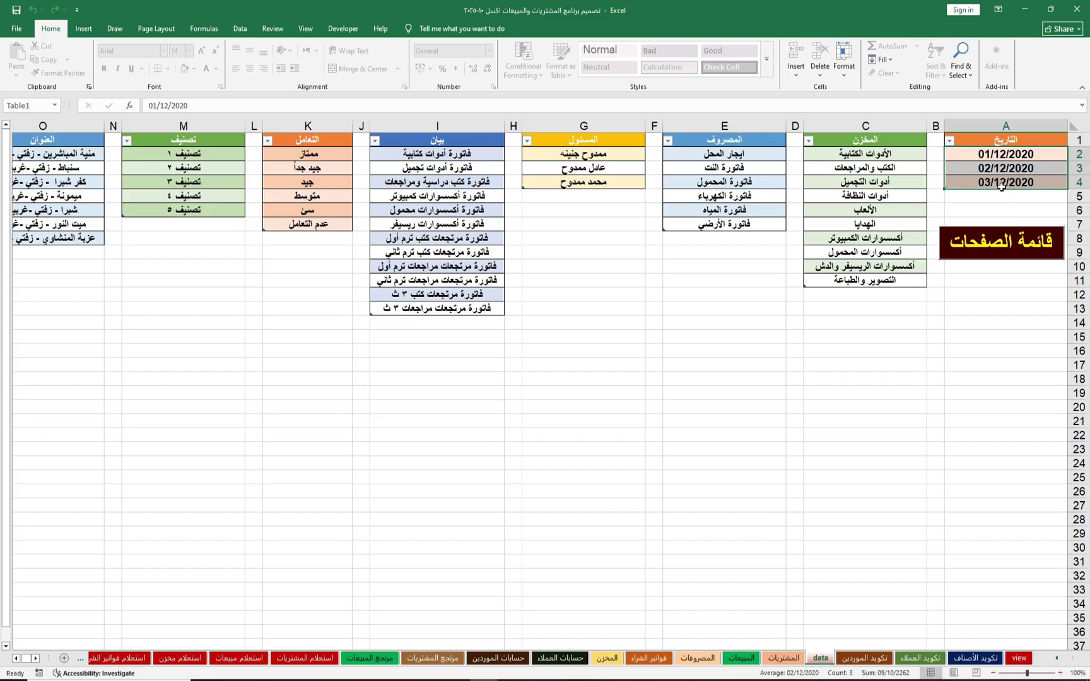
{"action": "left_click", "coordinate": [1008, 157]}
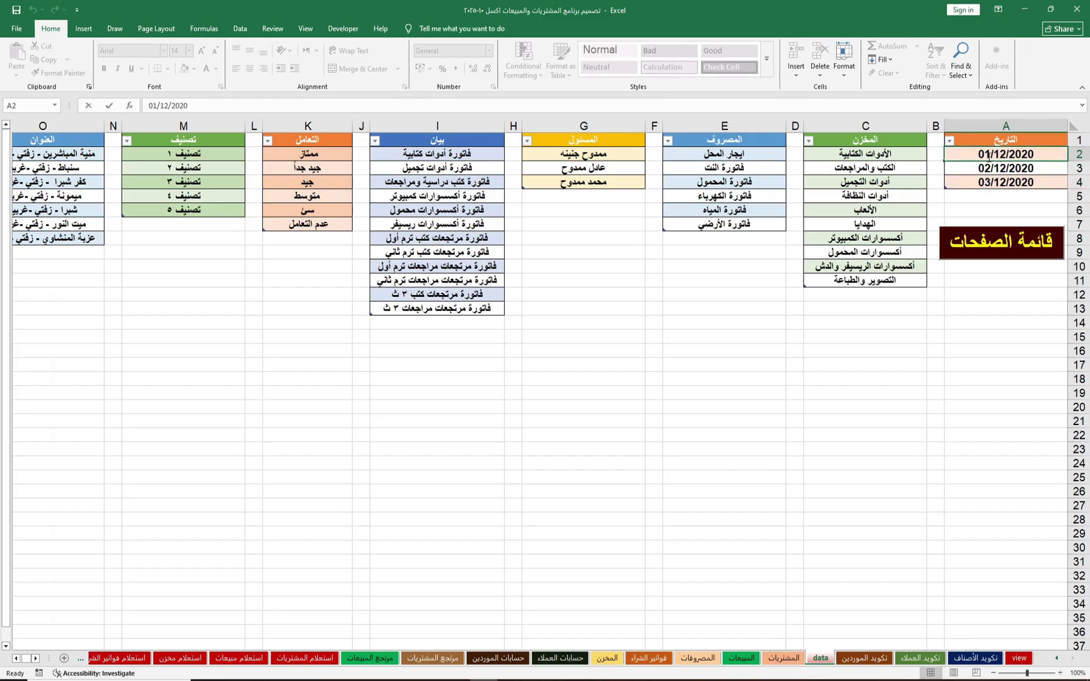
{"action": "double_click", "coordinate": [988, 154]}
{"action": "left_click_drag", "start_coordinate": [972, 155], "coordinate": [1047, 155]}
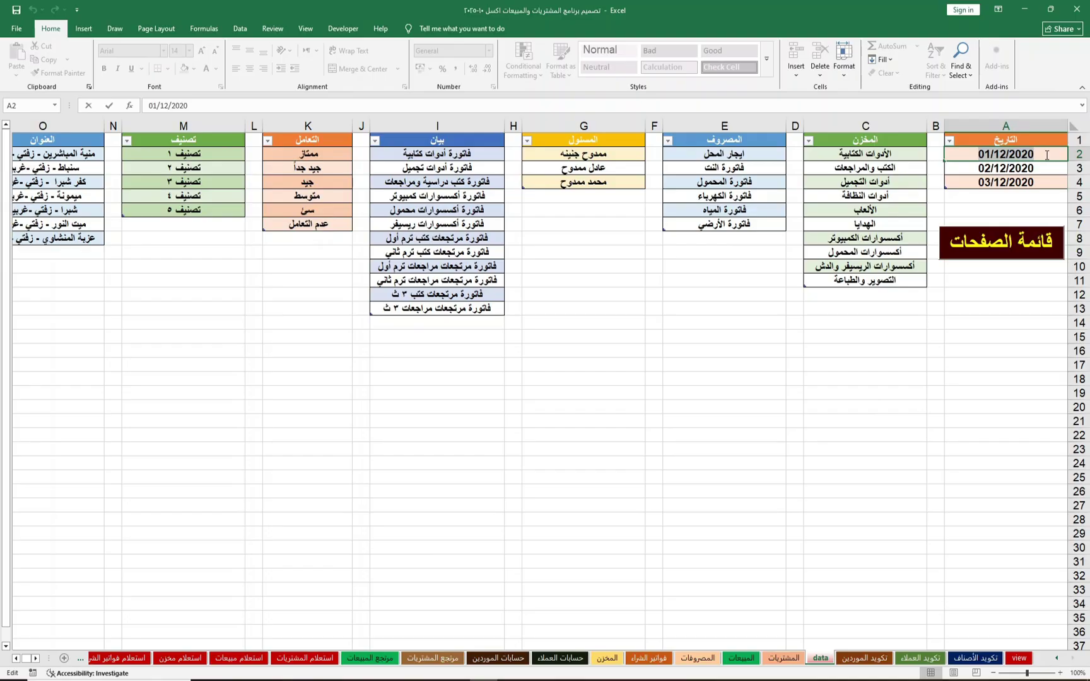
{"action": "key", "text": "alt+Return"}
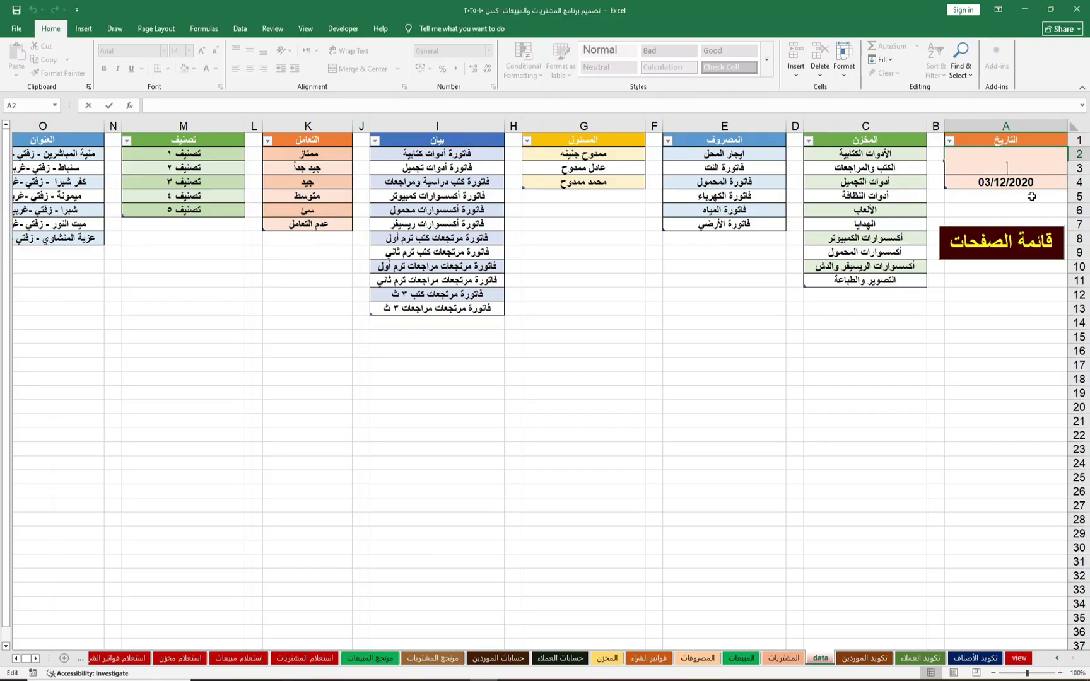
{"action": "left_click", "coordinate": [1010, 210]}
{"action": "left_click", "coordinate": [1017, 158]}
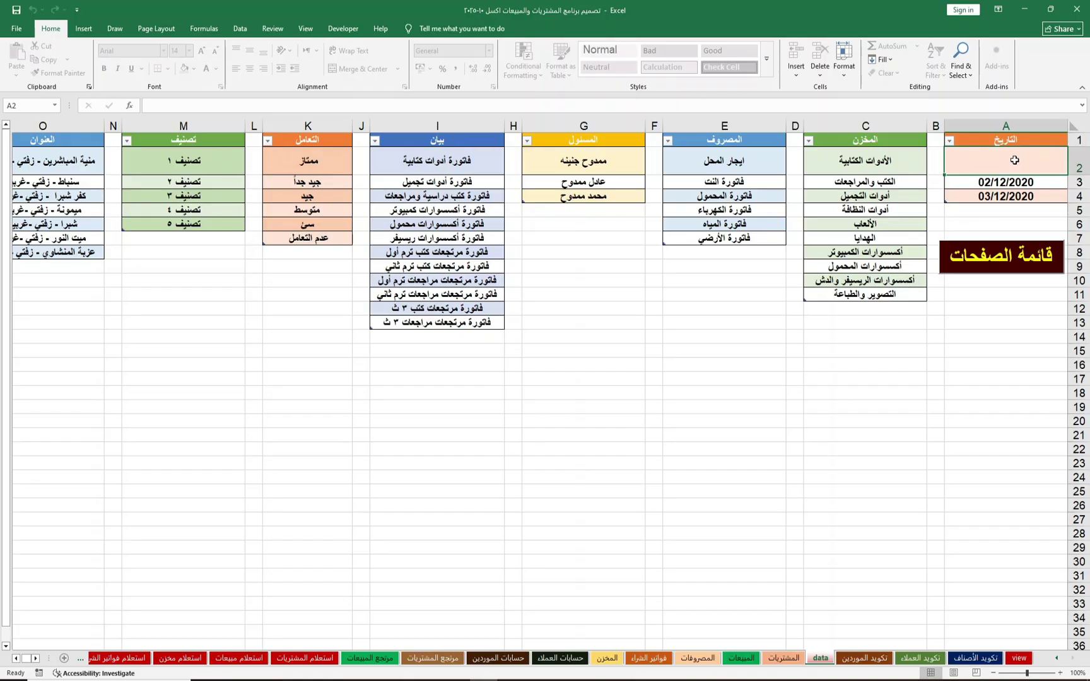
{"action": "double_click", "coordinate": [1014, 160]}
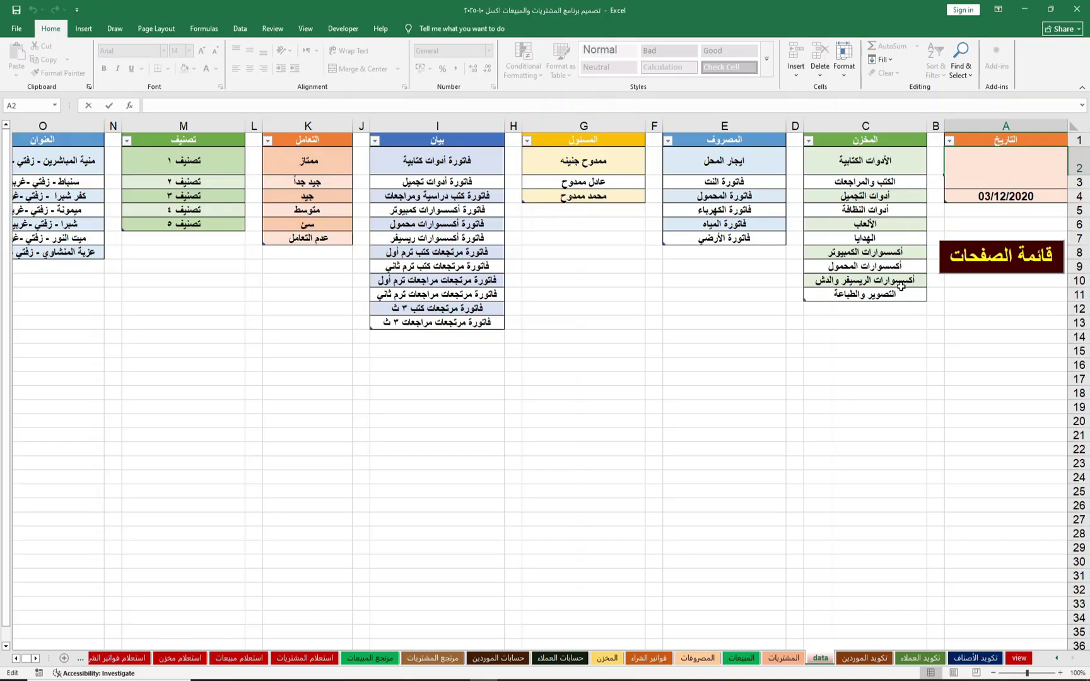
{"action": "left_click_drag", "start_coordinate": [837, 363], "coordinate": [932, 355]}
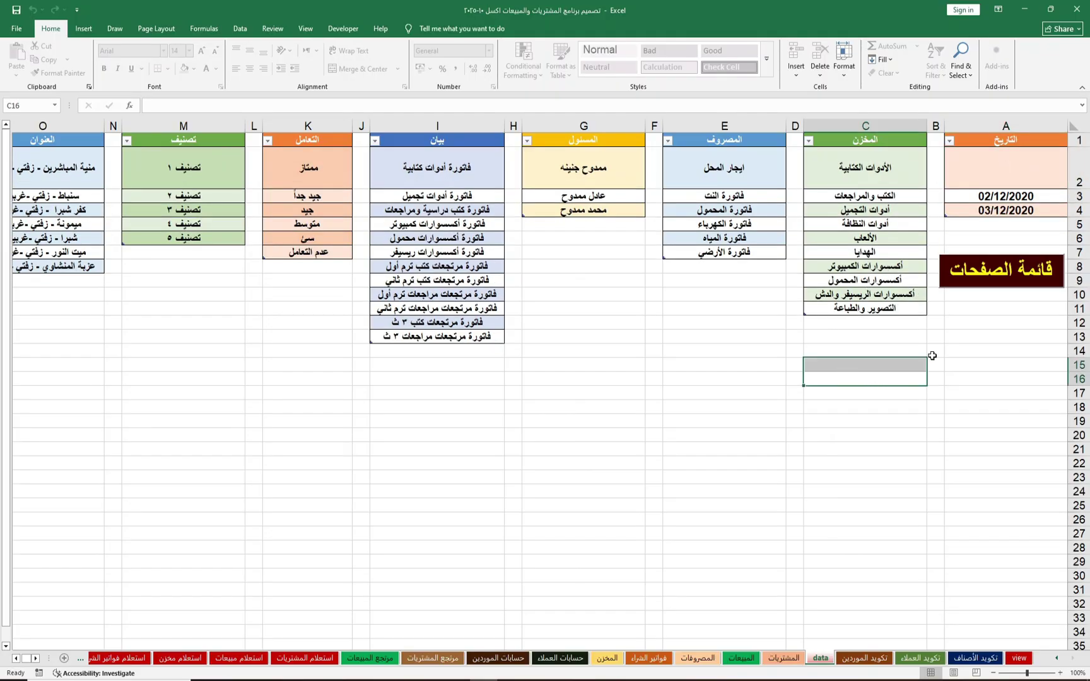
Restore row 2 to normal height and check the remaining dates in A2:A4
{"action": "left_click", "coordinate": [1001, 181]}
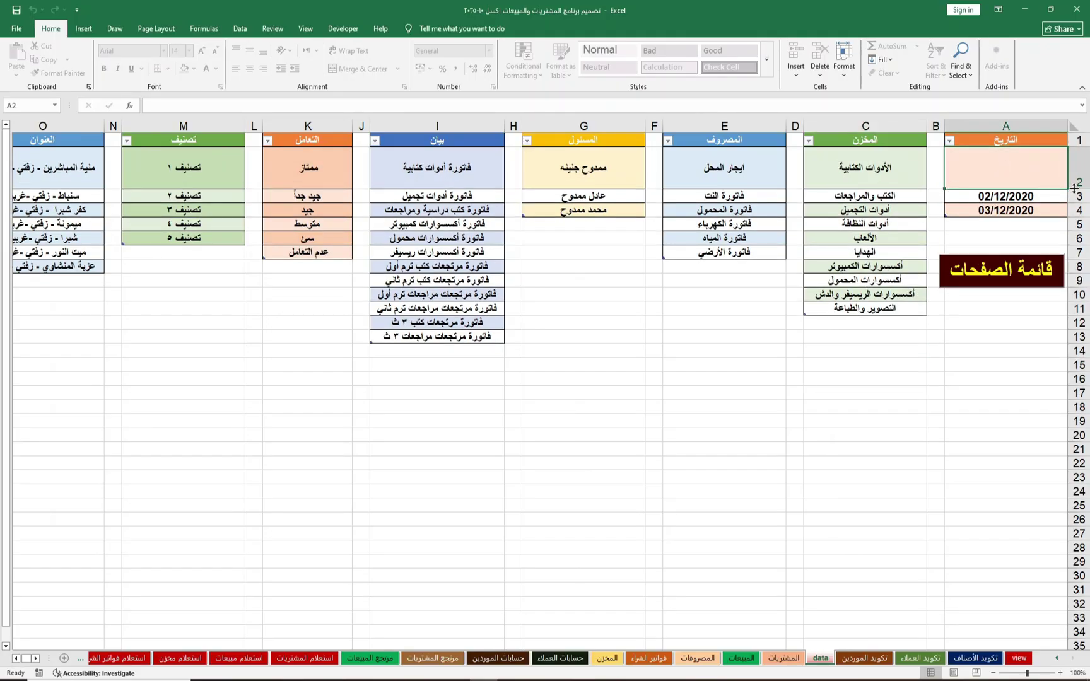
{"action": "left_click_drag", "start_coordinate": [1074, 188], "coordinate": [1070, 160]}
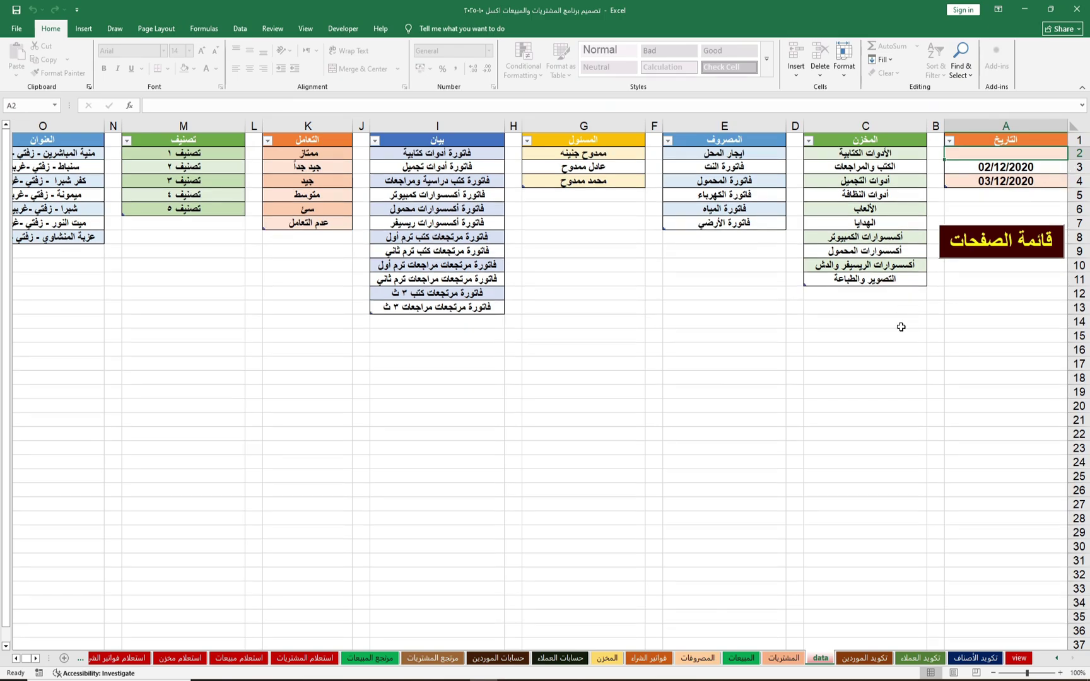
{"action": "left_click", "coordinate": [996, 168]}
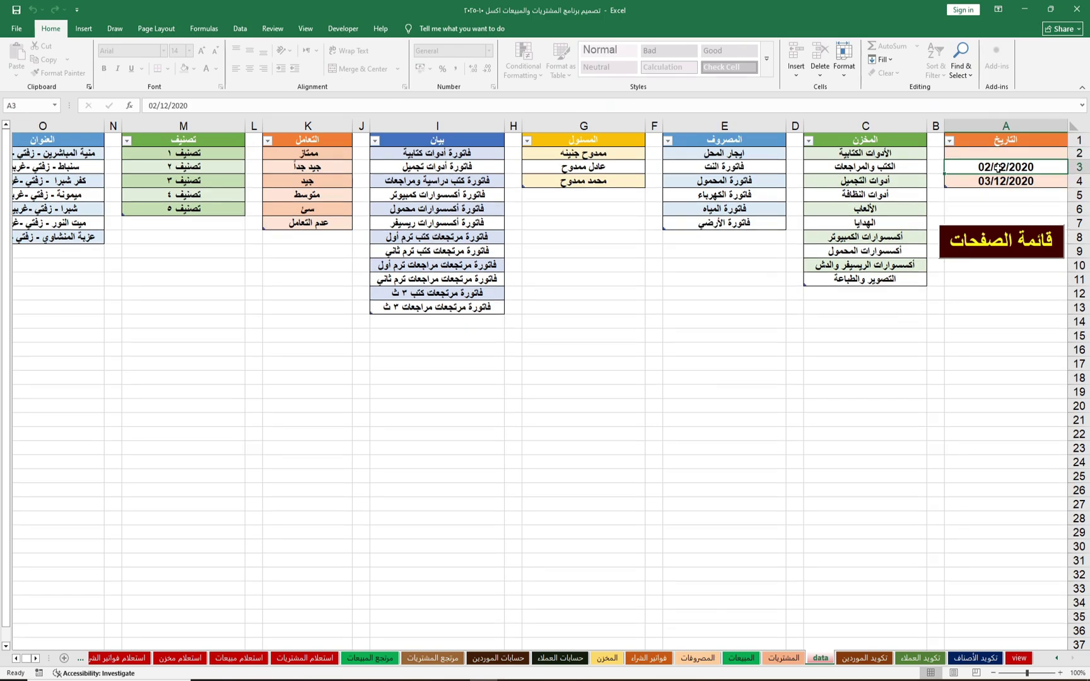
{"action": "left_click", "coordinate": [995, 155]}
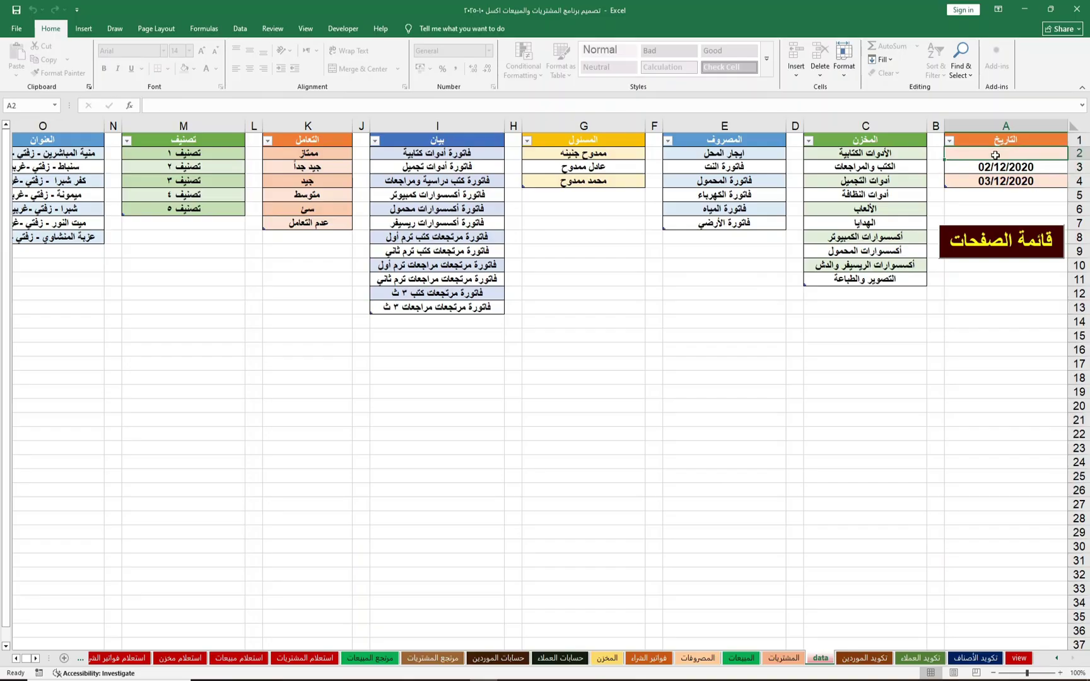
{"action": "left_click", "coordinate": [993, 179]}
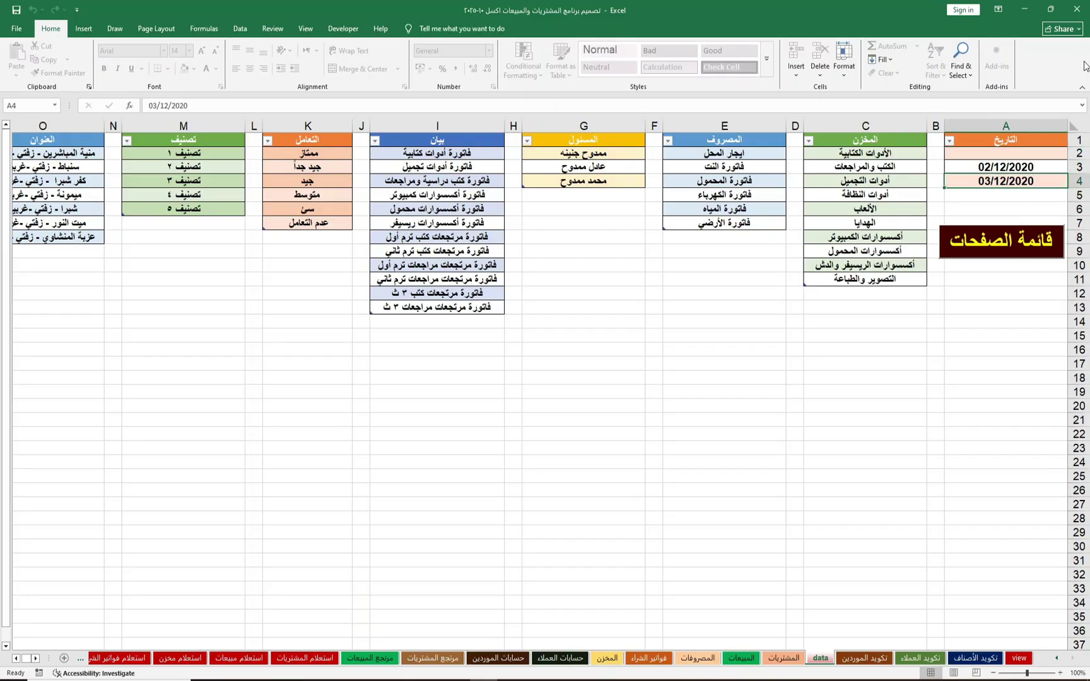
On the المشتريات sheet, open the add-purchases form and pick the item found by searching 'بي'
{"action": "left_click", "coordinate": [785, 659]}
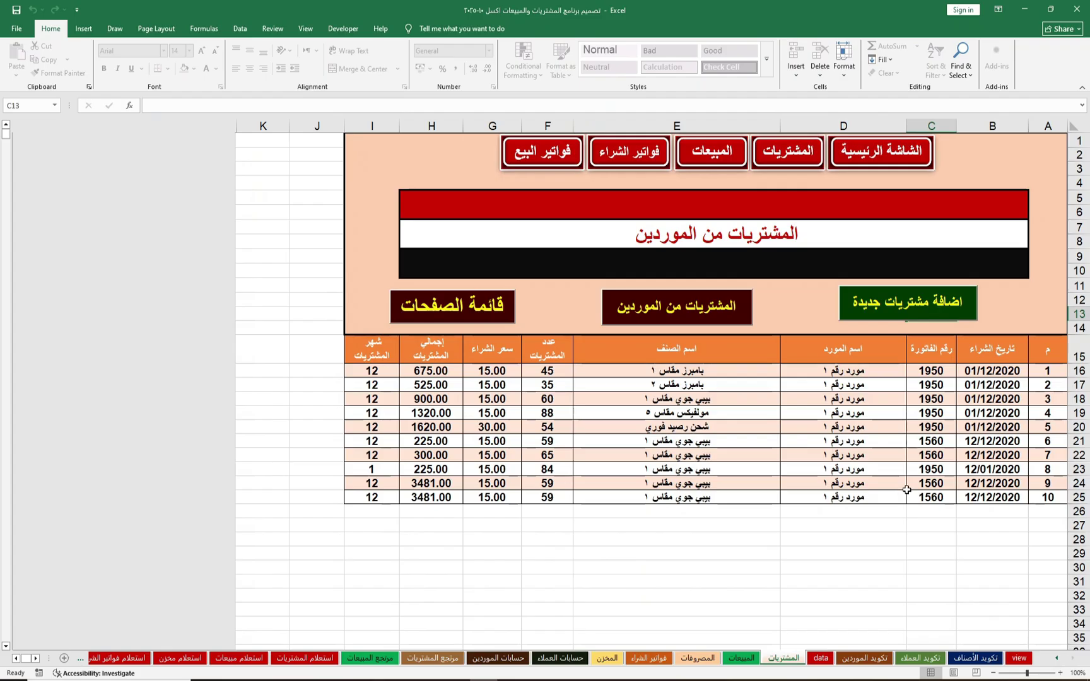
{"action": "left_click", "coordinate": [973, 509]}
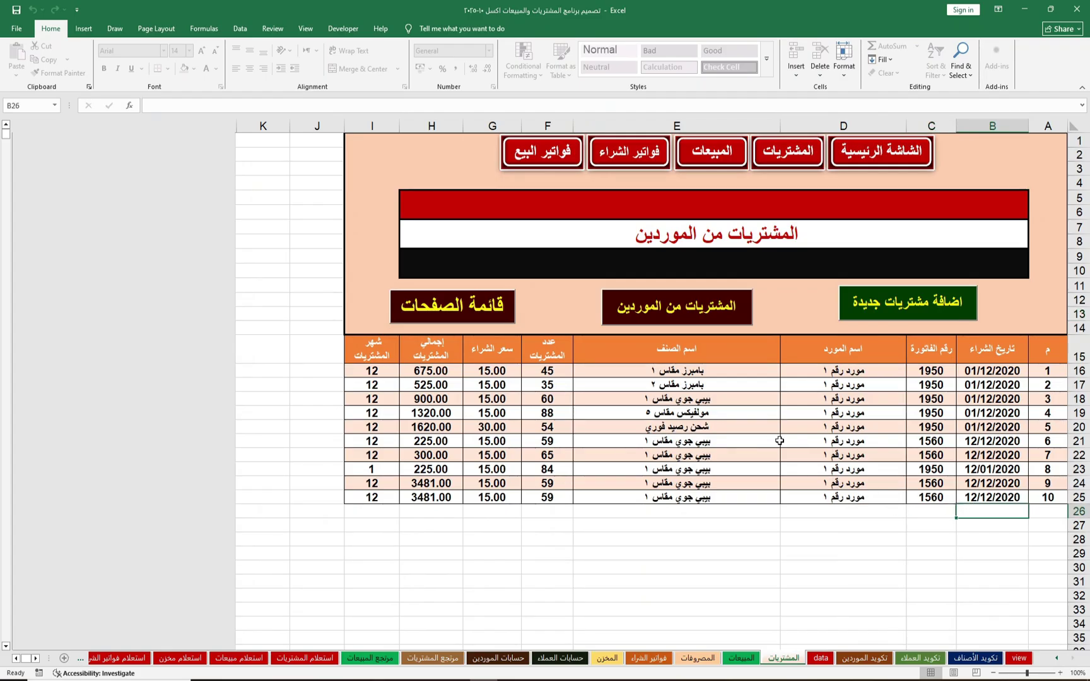
{"action": "left_click", "coordinate": [901, 312]}
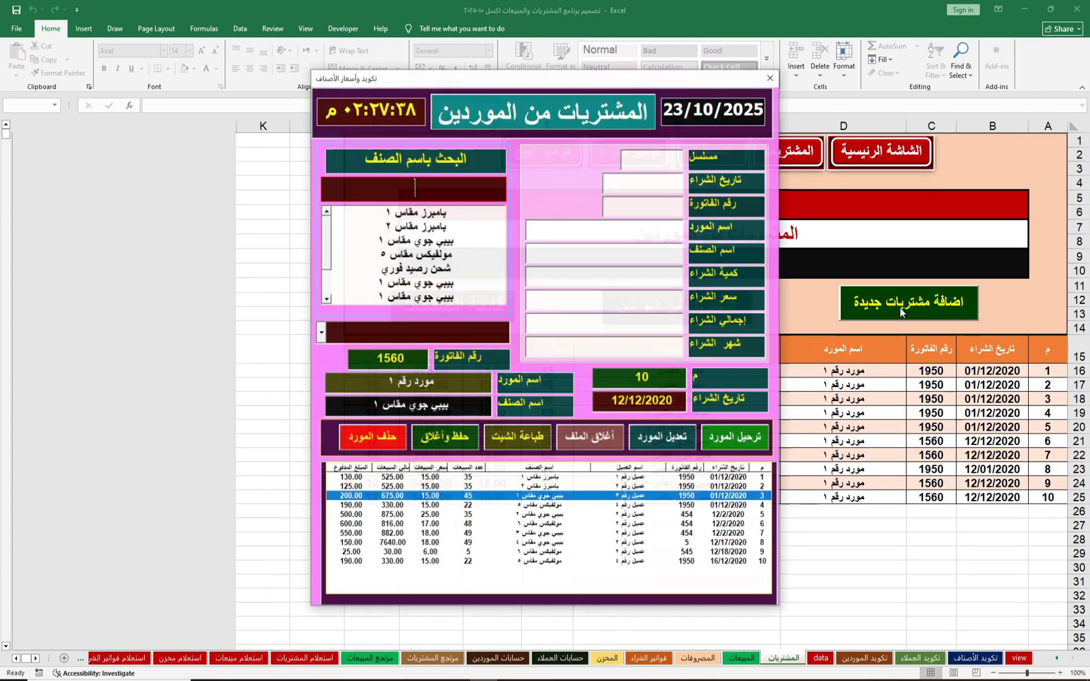
{"action": "left_click_drag", "start_coordinate": [645, 87], "coordinate": [668, 95]}
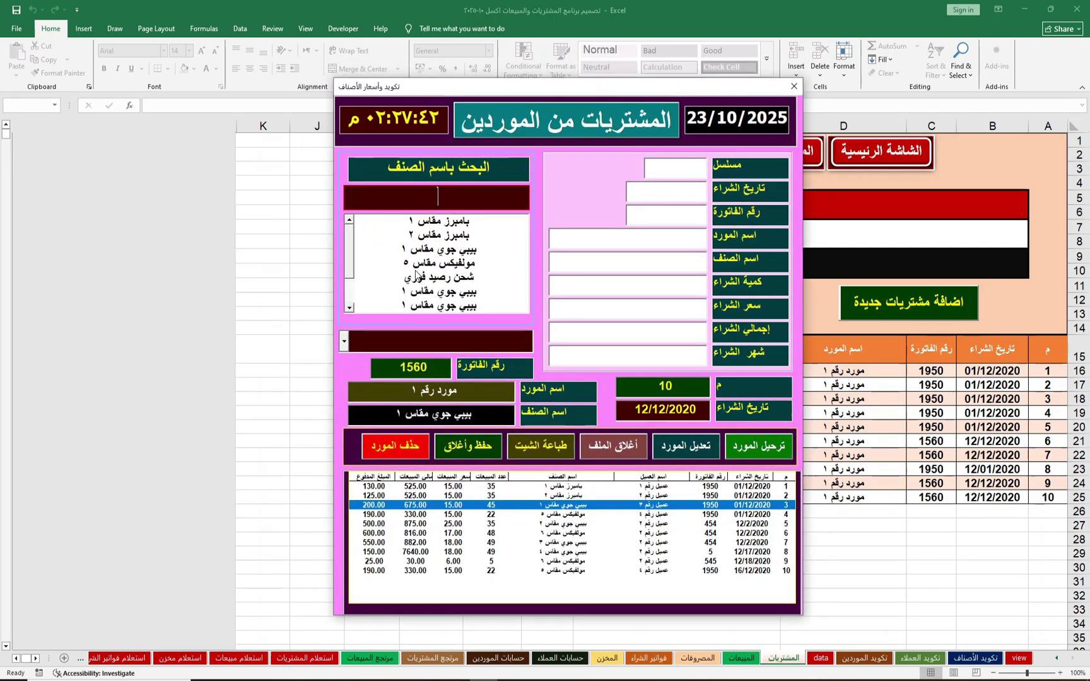
{"action": "left_click_drag", "start_coordinate": [348, 253], "coordinate": [380, 285]}
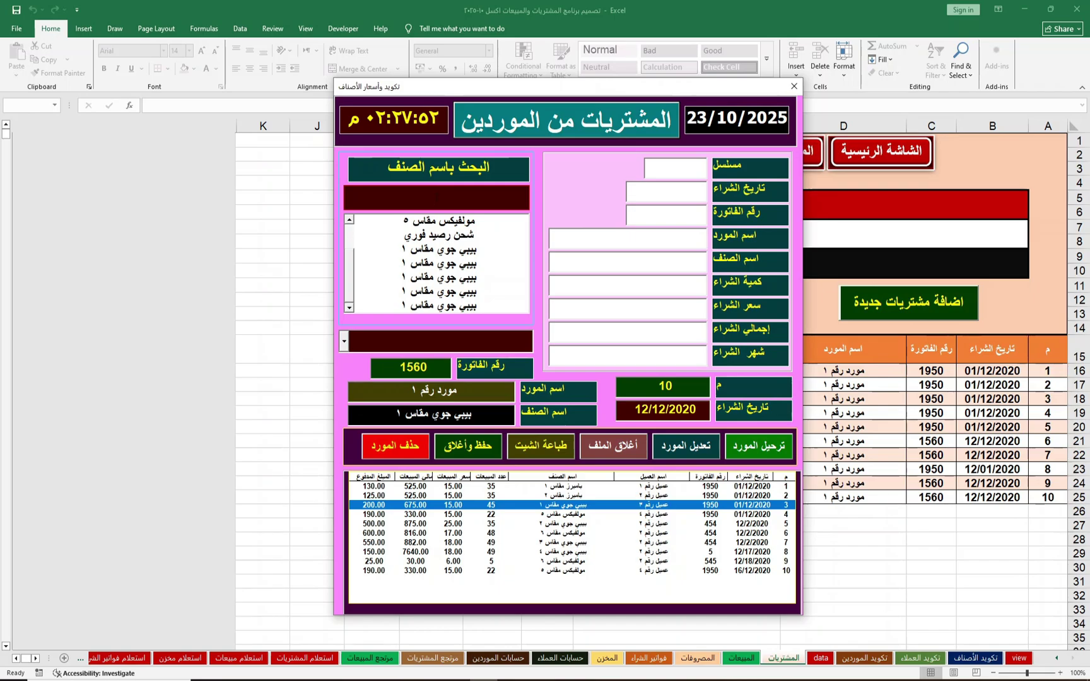
{"action": "type", "text": "كر"}
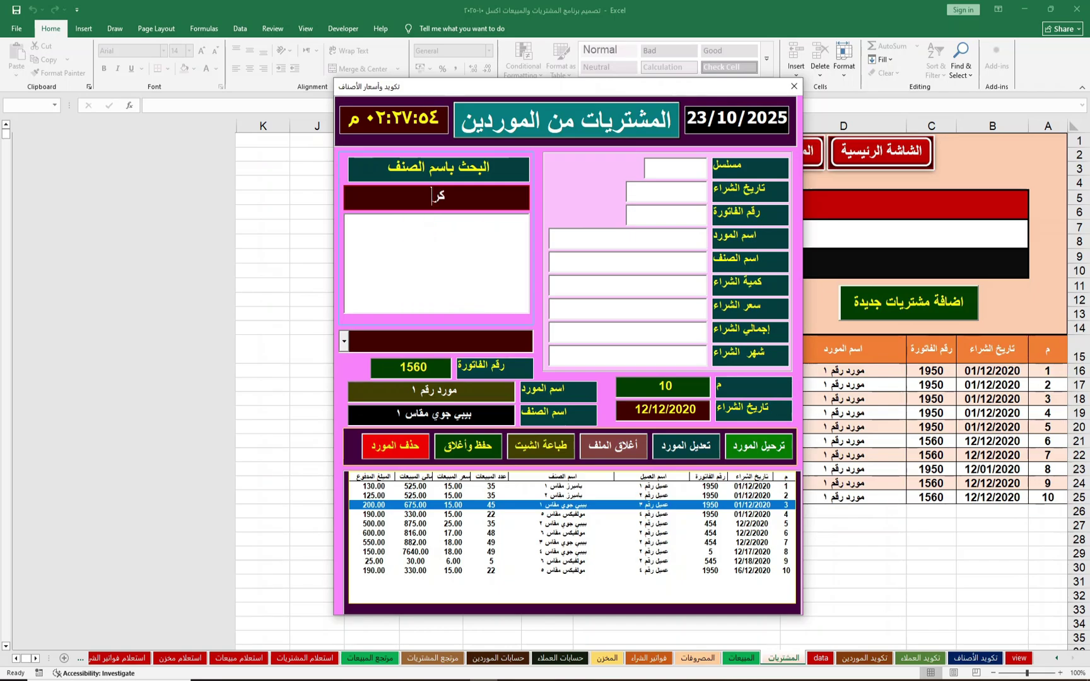
{"action": "type", "text": "ا"}
{"action": "key", "text": "BackSpace"}
{"action": "key", "text": "BackSpace"}
{"action": "type", "text": "ب"}
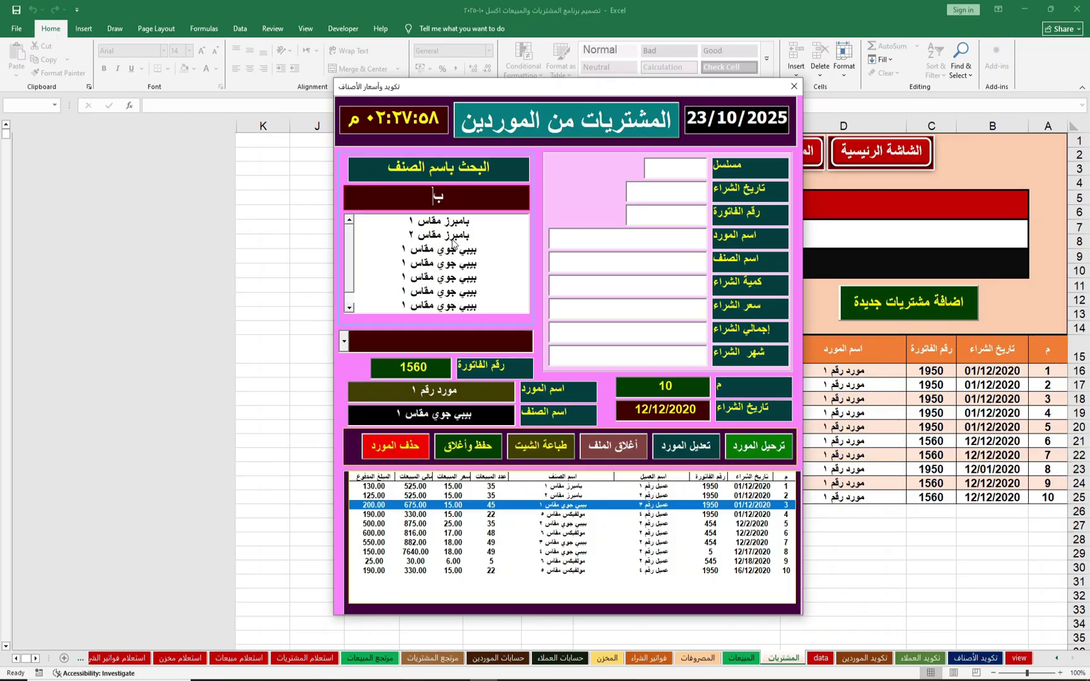
{"action": "type", "text": "ي"}
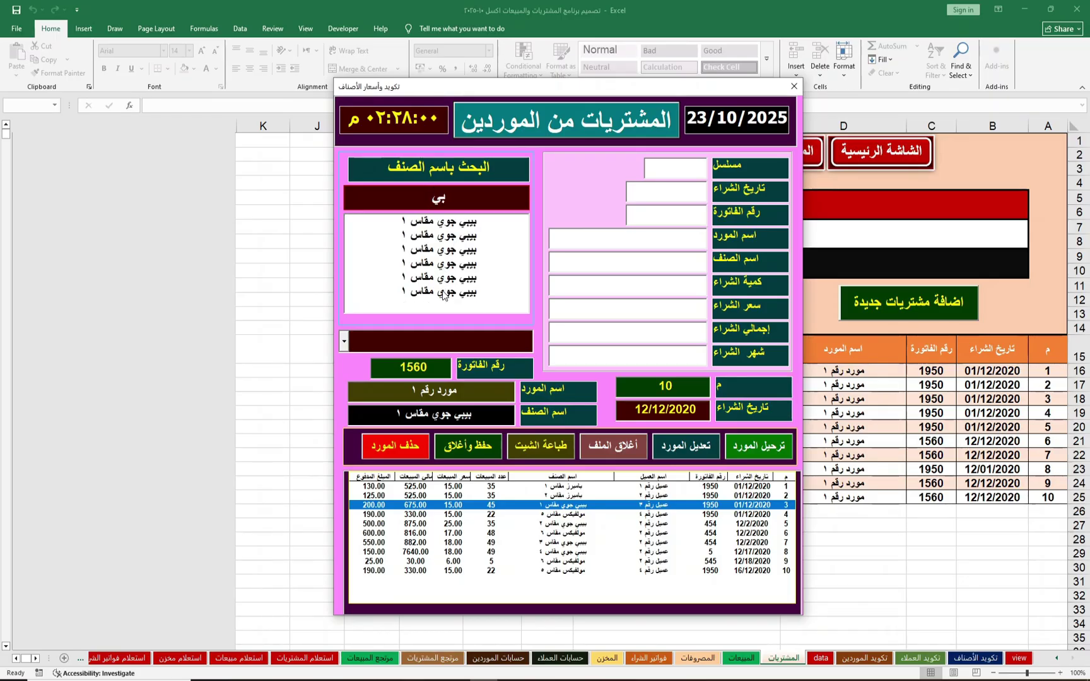
{"action": "left_click", "coordinate": [448, 251]}
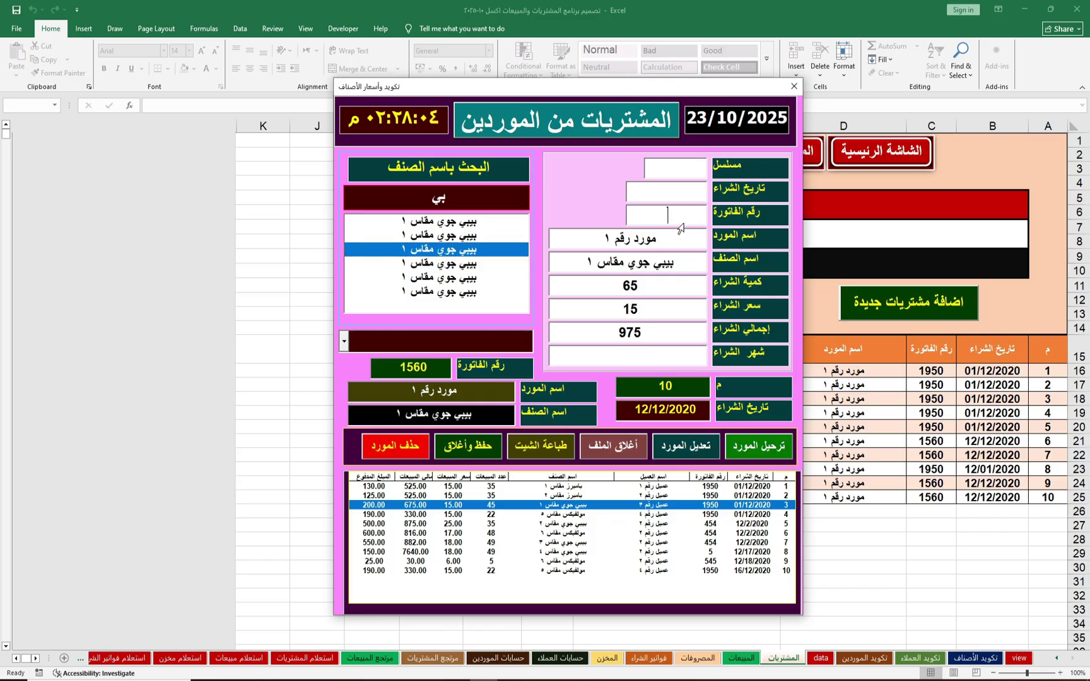
Enter invoice 4565 dated 10/23/2025 and post the 975 purchase
{"action": "type", "text": "4565"}
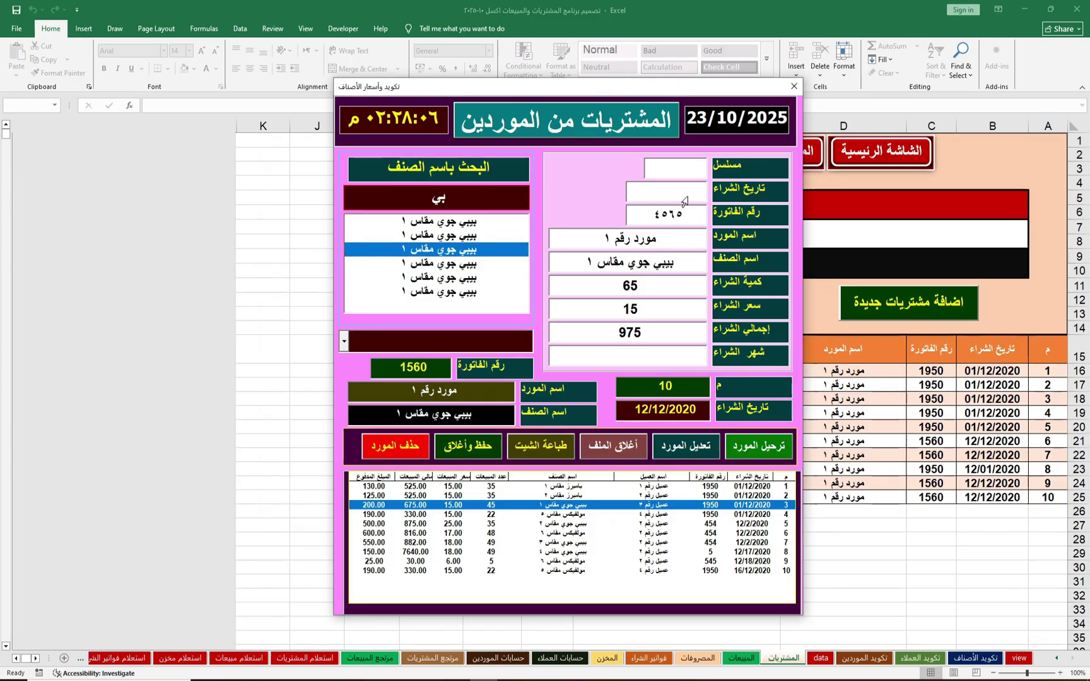
{"action": "left_click", "coordinate": [692, 198]}
{"action": "type", "text": "10/23/"}
{"action": "type", "text": "2025"}
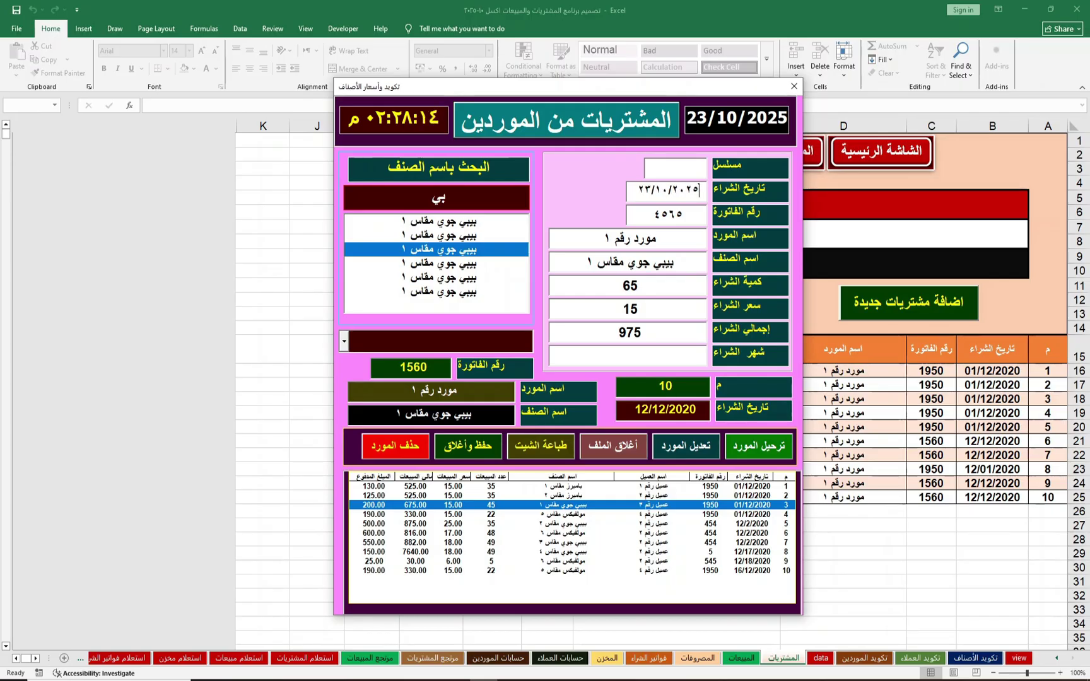
{"action": "key", "text": "Return"}
{"action": "left_click", "coordinate": [760, 450]}
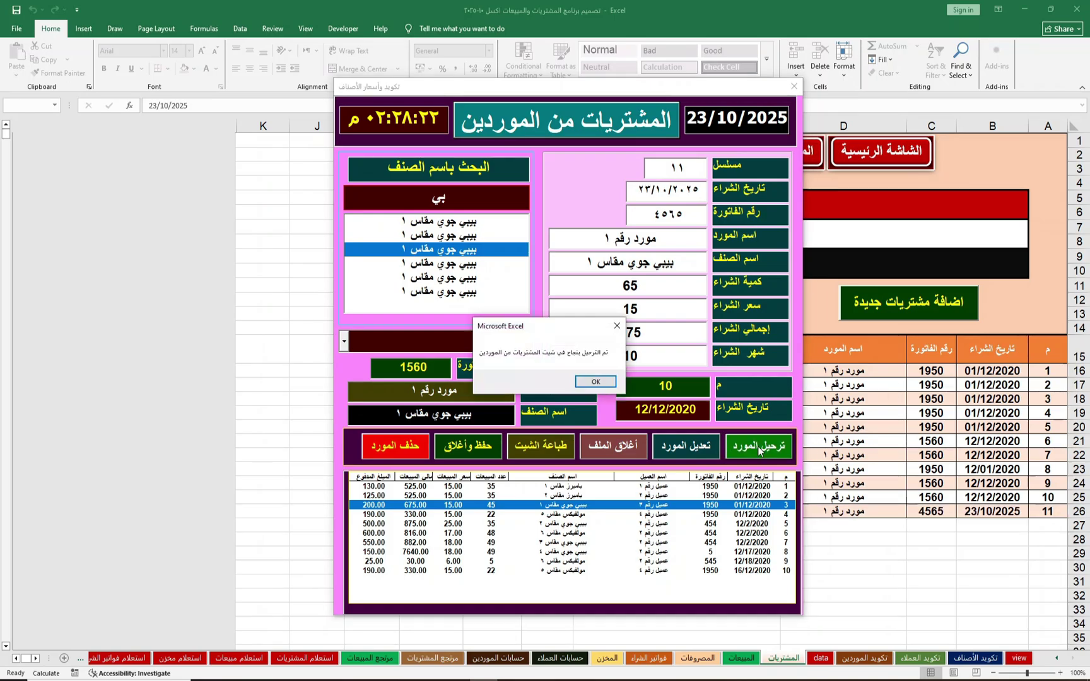
Dismiss the posting message, choose supplier مورد رقم ٤, and pick an item from the search list
{"action": "left_click", "coordinate": [586, 384]}
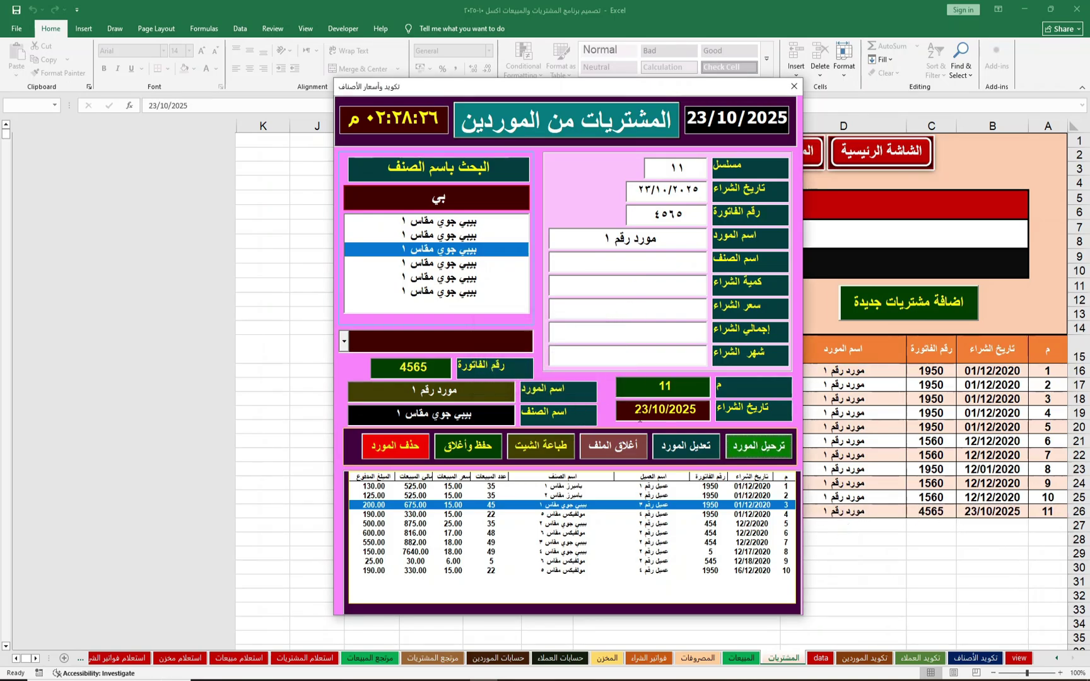
{"action": "left_click", "coordinate": [344, 342]}
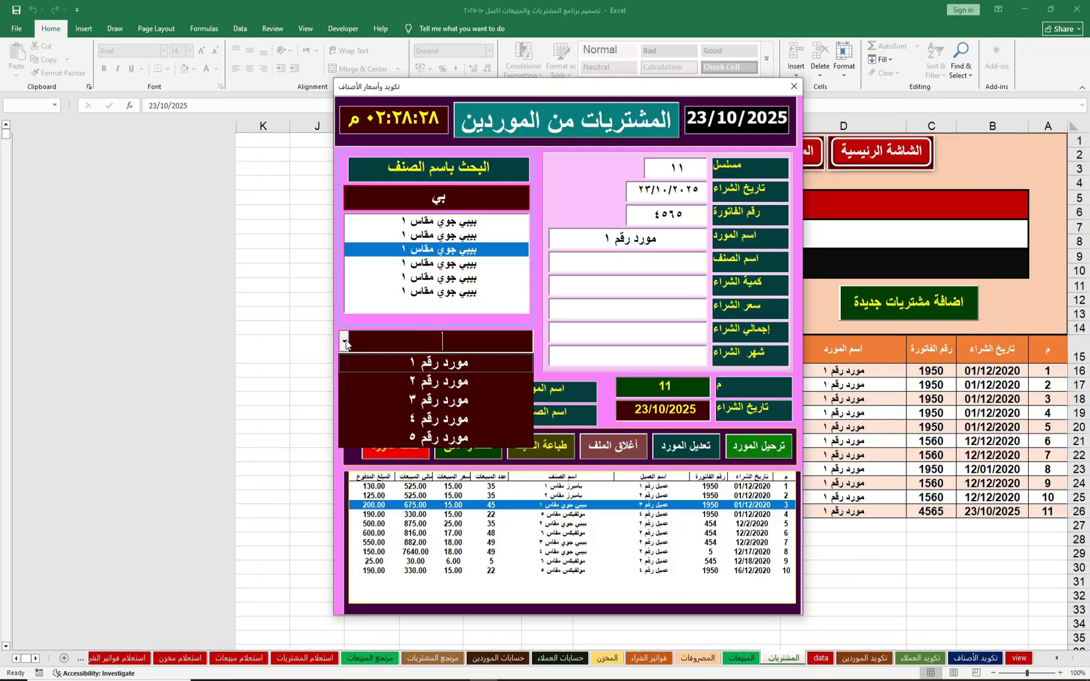
{"action": "left_click", "coordinate": [432, 418]}
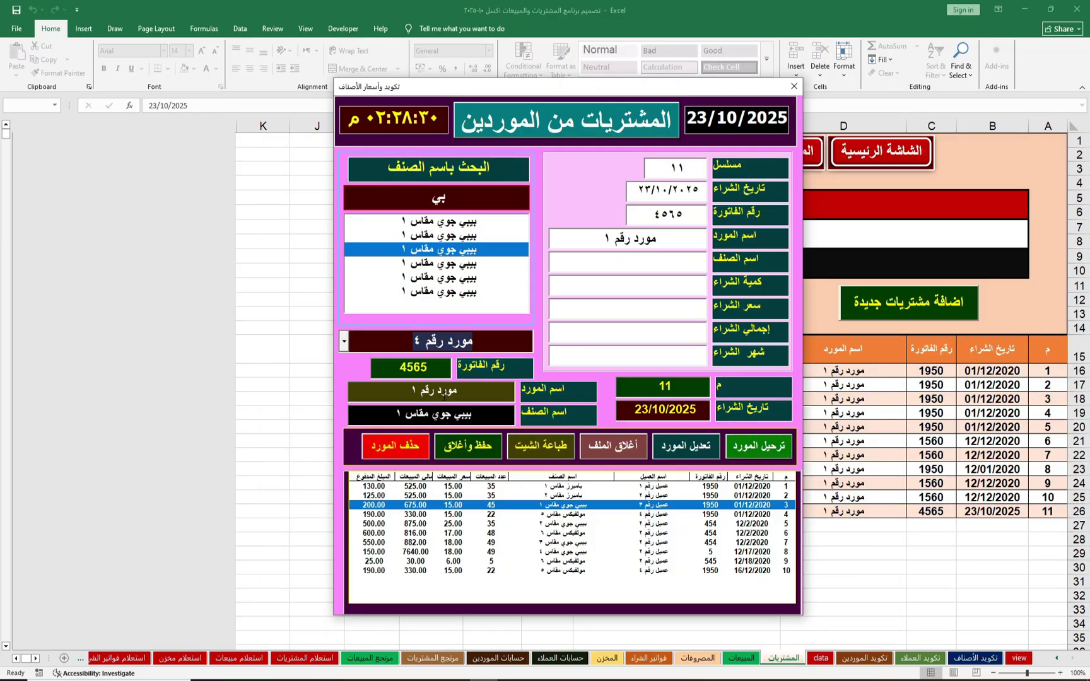
{"action": "left_click", "coordinate": [344, 341]}
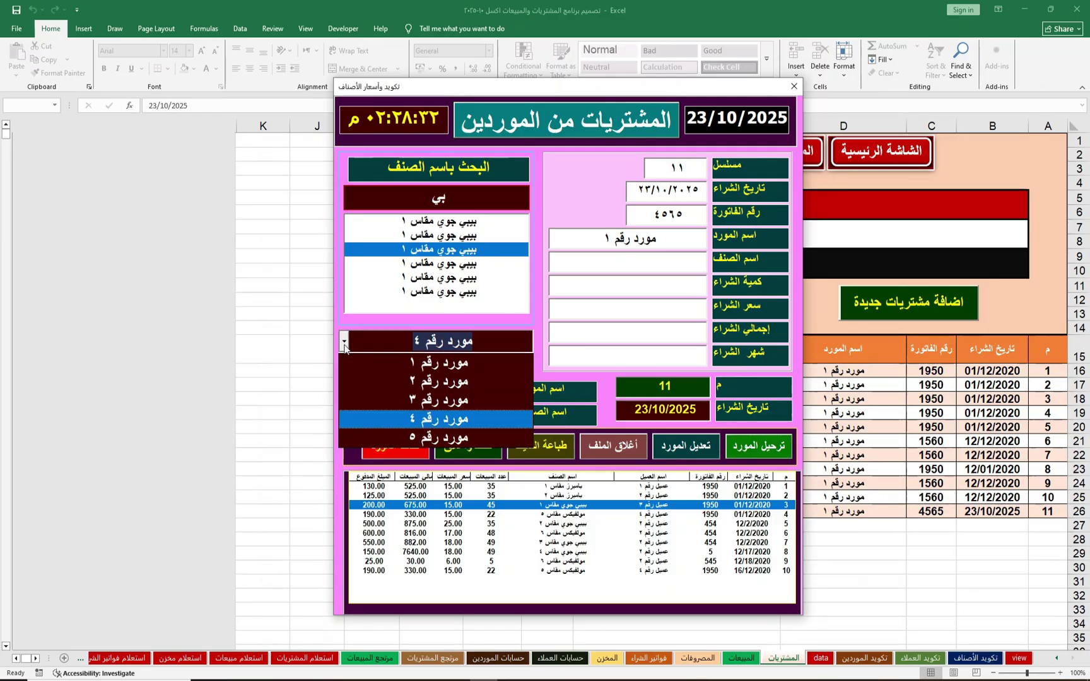
{"action": "left_click", "coordinate": [410, 417]}
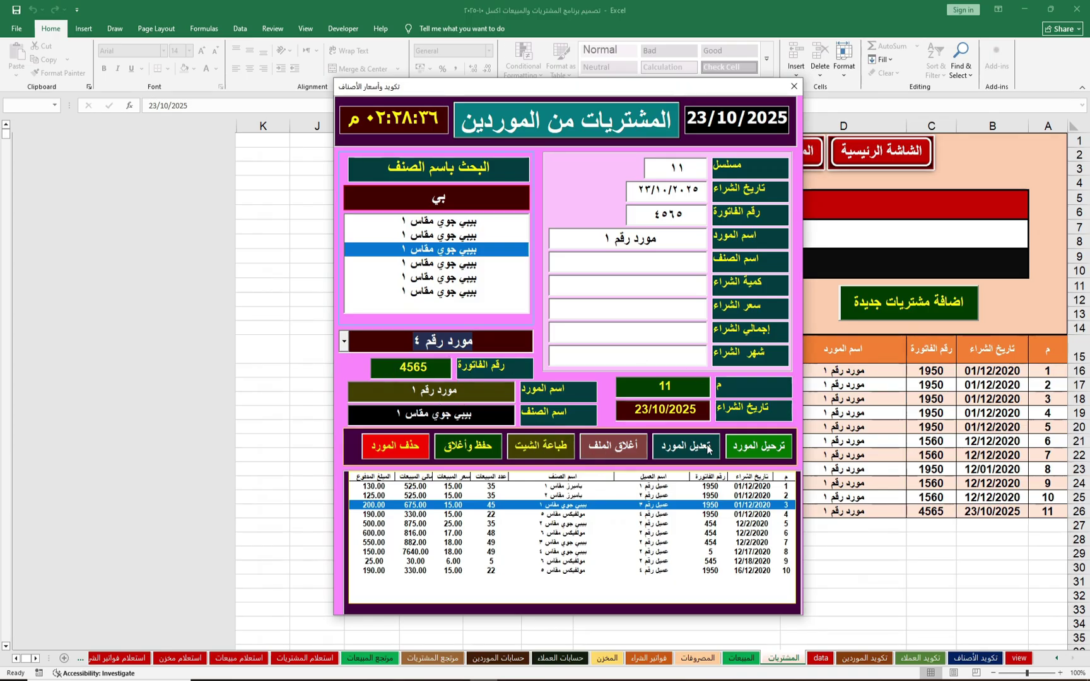
{"action": "left_click", "coordinate": [420, 197]}
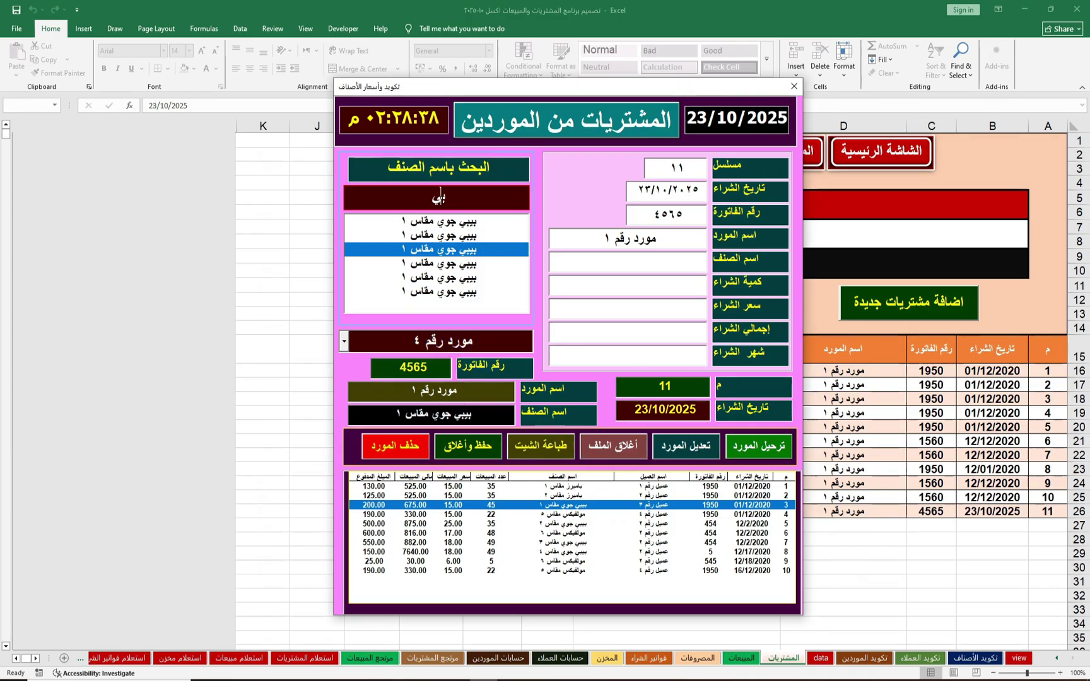
{"action": "left_click", "coordinate": [434, 277]}
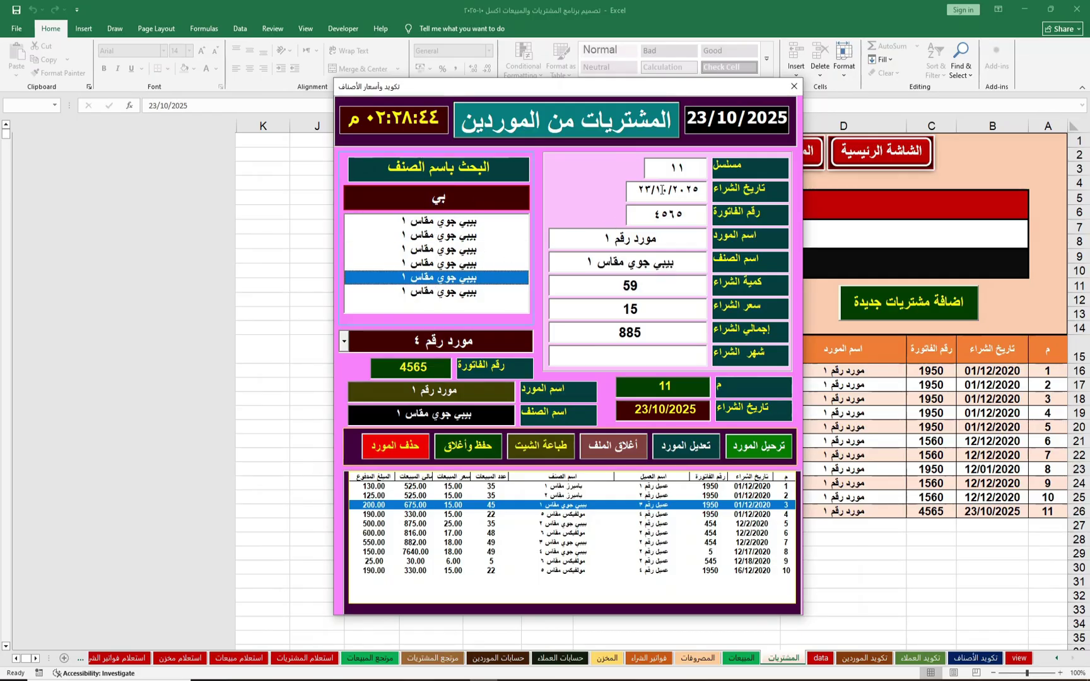
Review purchase records 4 to 6 from the list, then close the purchases form
{"action": "left_click", "coordinate": [428, 264]}
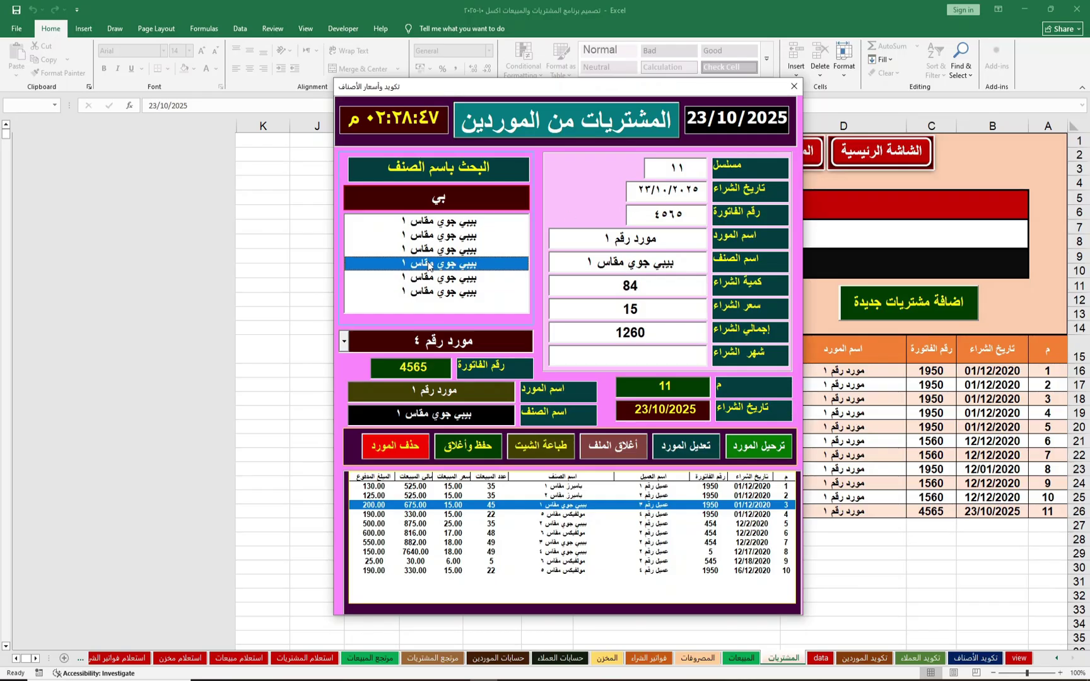
{"action": "left_click", "coordinate": [517, 524]}
{"action": "left_click", "coordinate": [460, 534]}
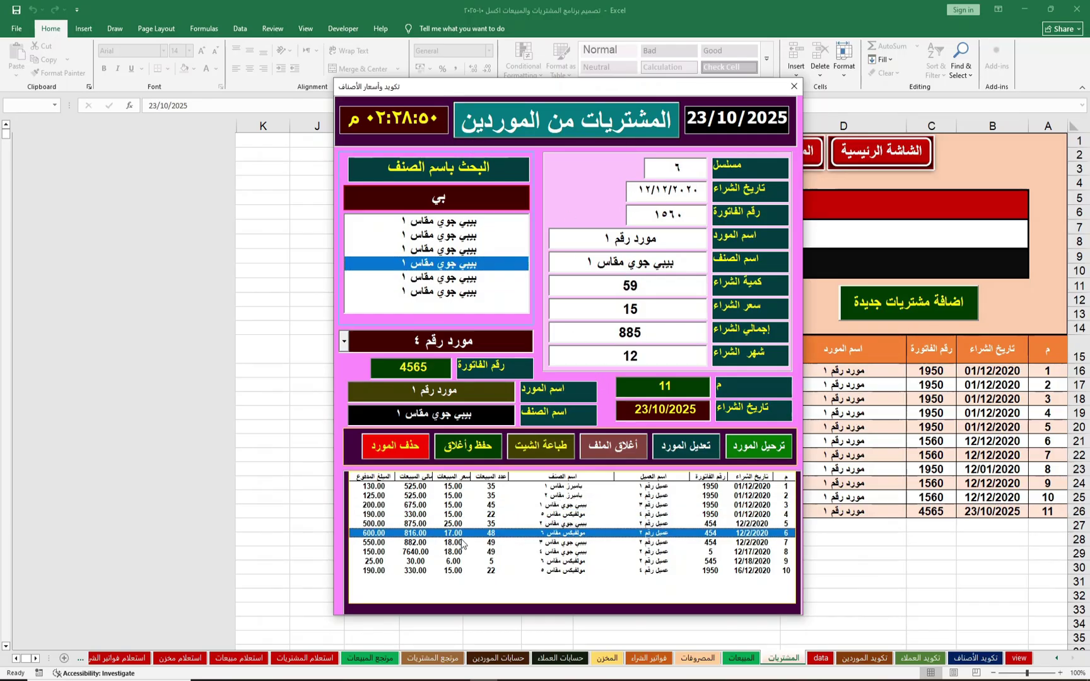
{"action": "left_click", "coordinate": [446, 506]}
{"action": "left_click", "coordinate": [448, 533]}
{"action": "left_click", "coordinate": [448, 543]}
{"action": "left_click", "coordinate": [457, 514]}
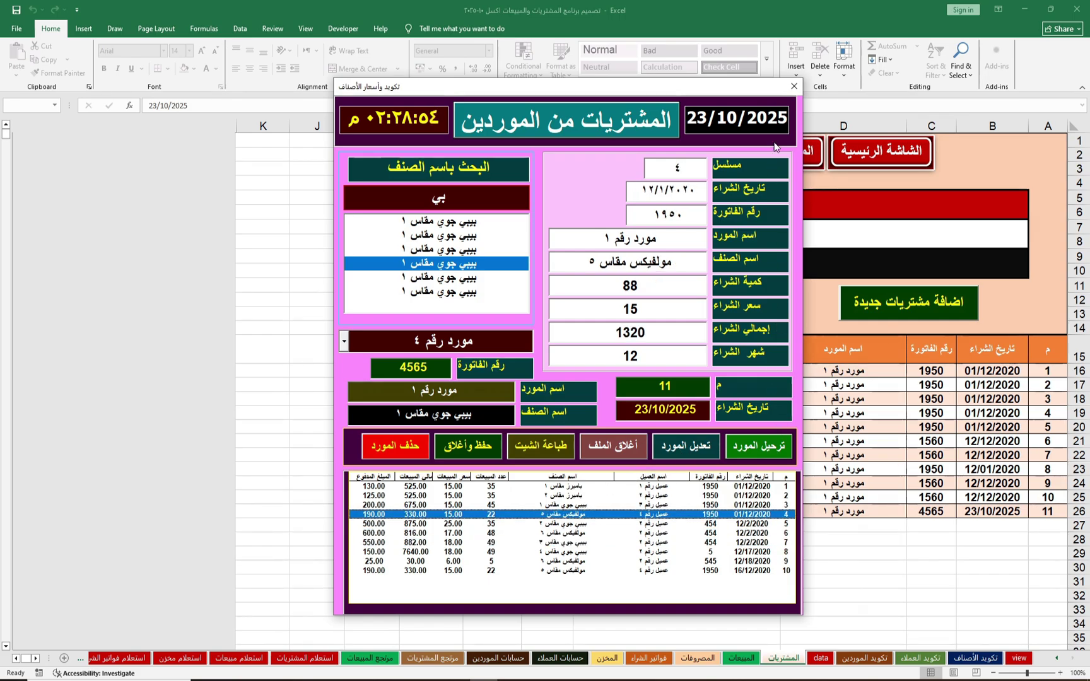
{"action": "left_click", "coordinate": [794, 88]}
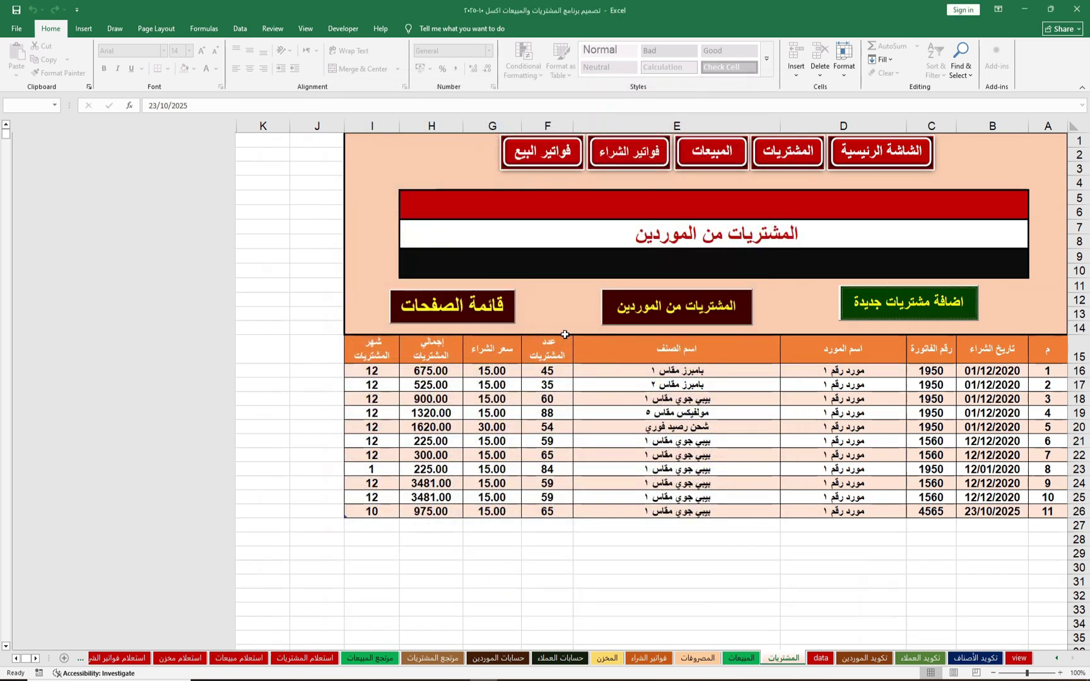
On the المبيعات sheet, view sale records 1 and 10 in the sales form, then close it
{"action": "left_click", "coordinate": [740, 659]}
{"action": "left_click", "coordinate": [705, 306]}
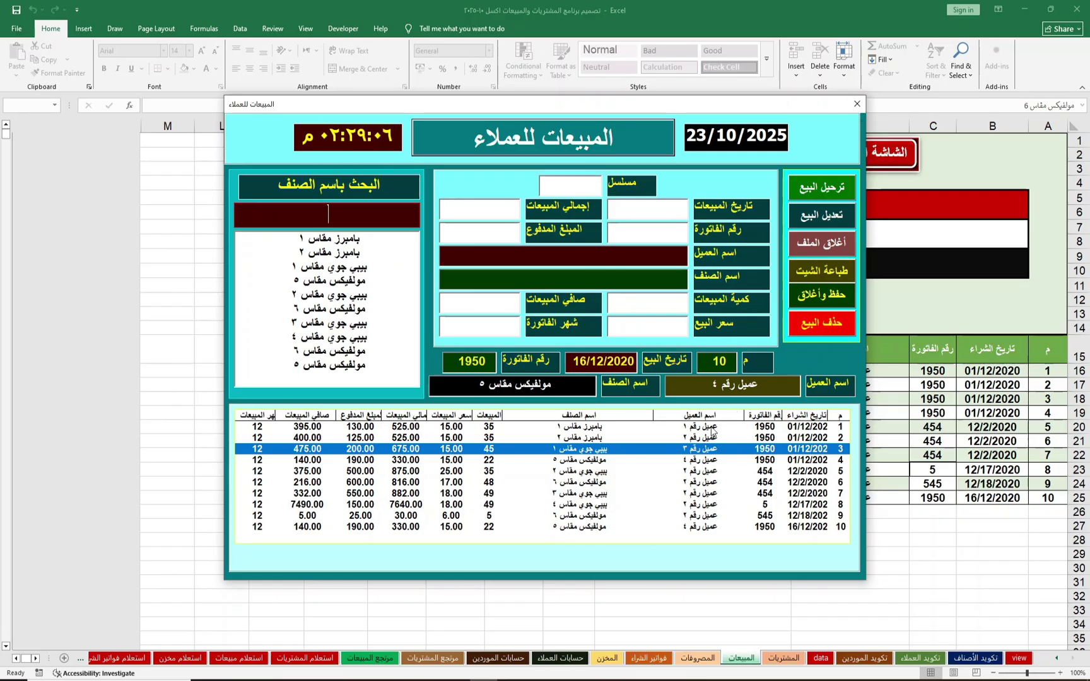
{"action": "left_click", "coordinate": [707, 427]}
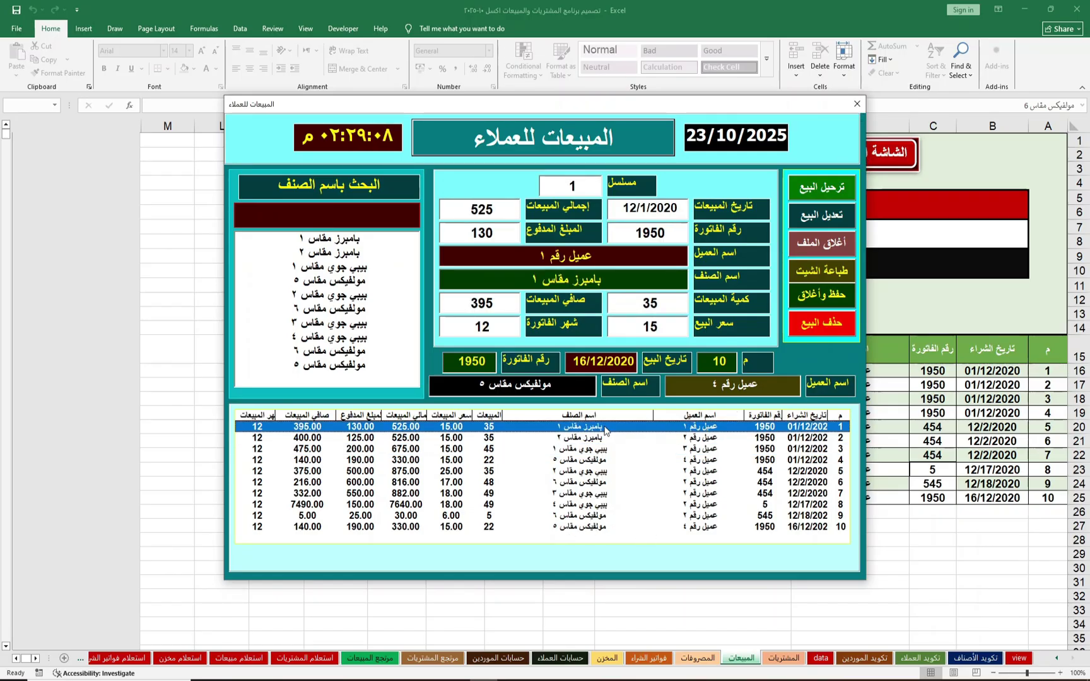
{"action": "left_click", "coordinate": [699, 528]}
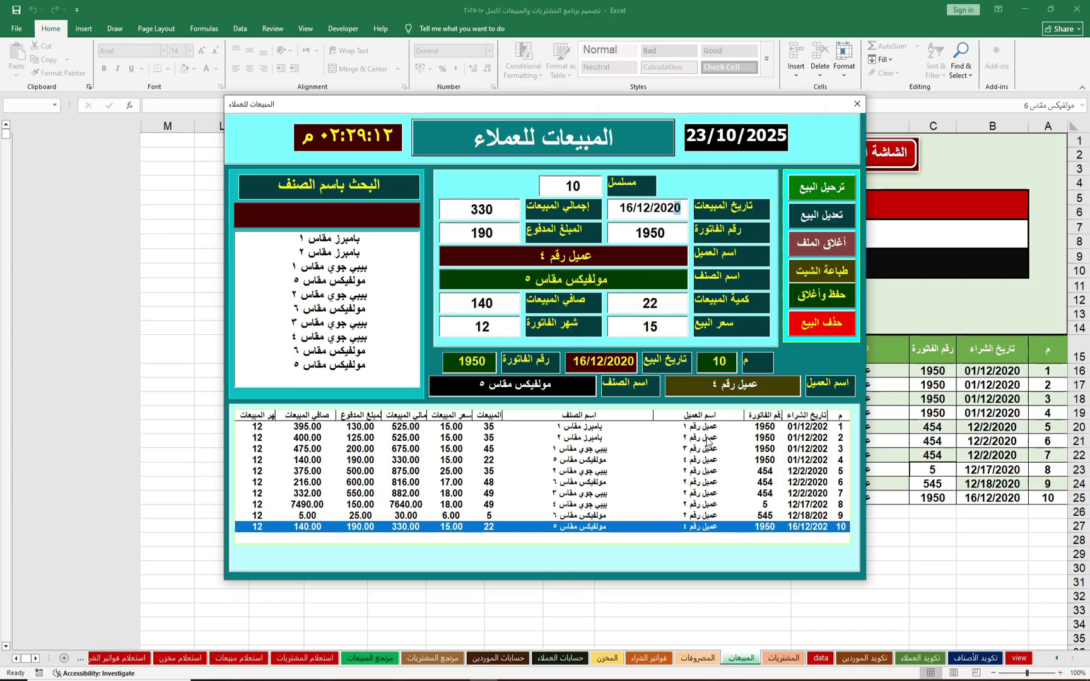
{"action": "left_click", "coordinate": [857, 103]}
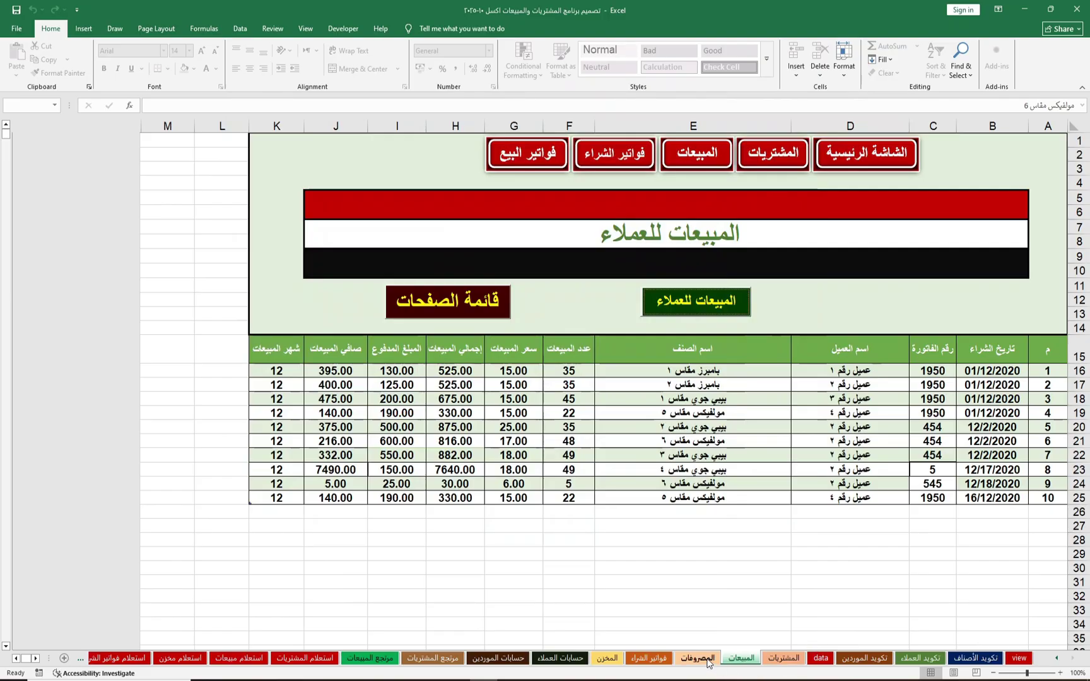
Open the المصروفات expense form and select the فاتورة المحمول expense
{"action": "left_click", "coordinate": [700, 658]}
{"action": "left_click", "coordinate": [831, 311]}
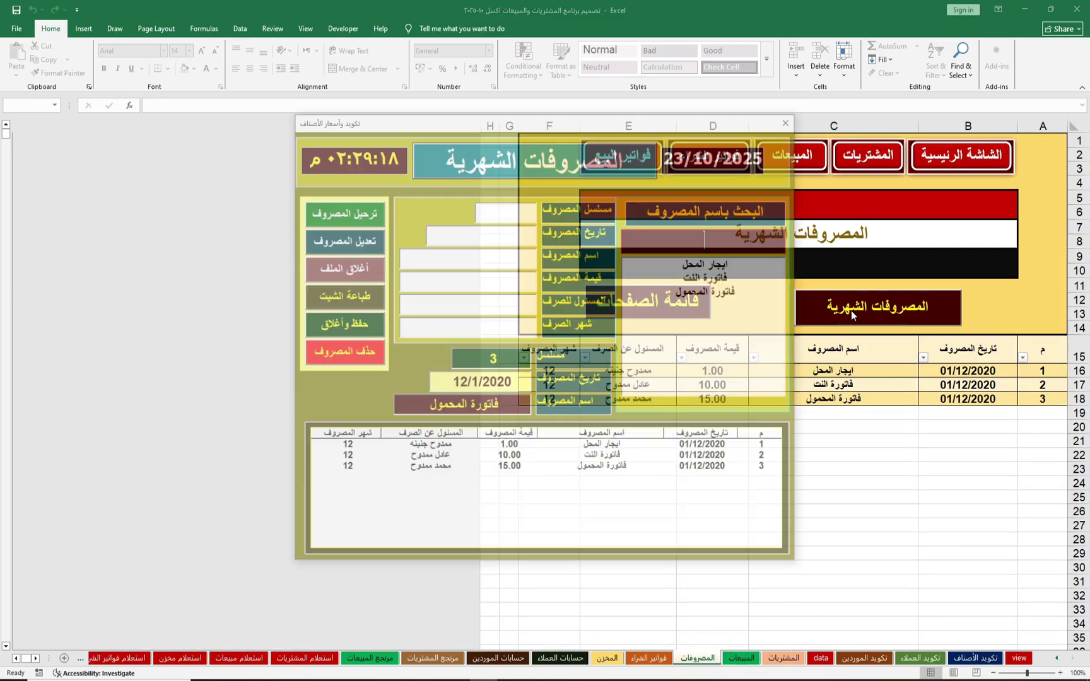
{"action": "left_click", "coordinate": [504, 215]}
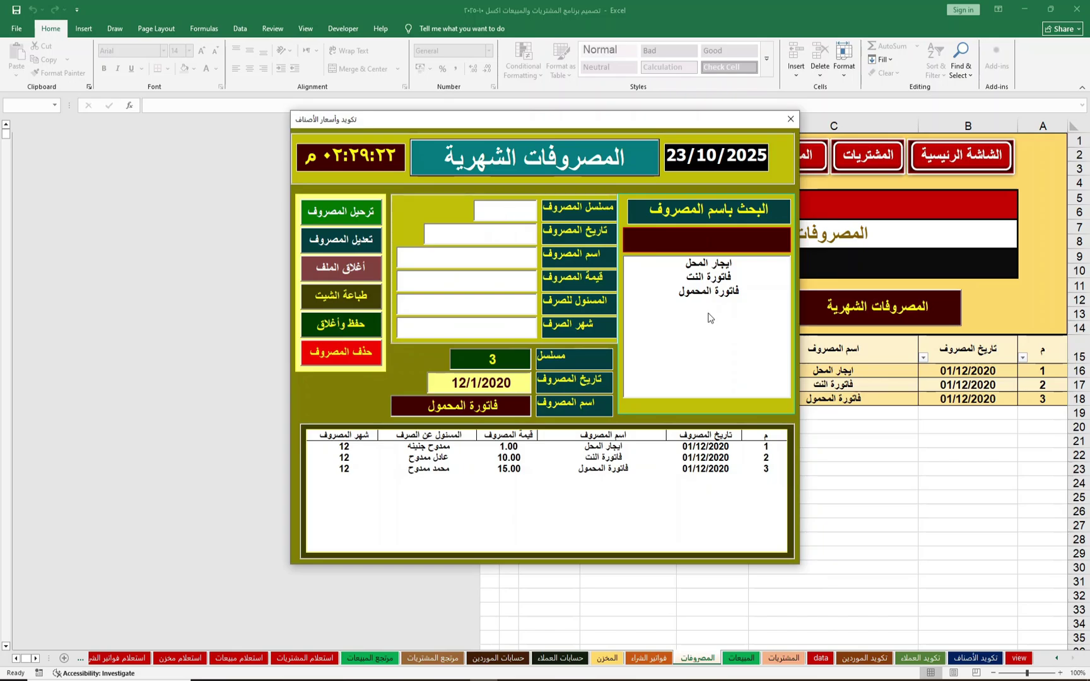
{"action": "left_click", "coordinate": [716, 292]}
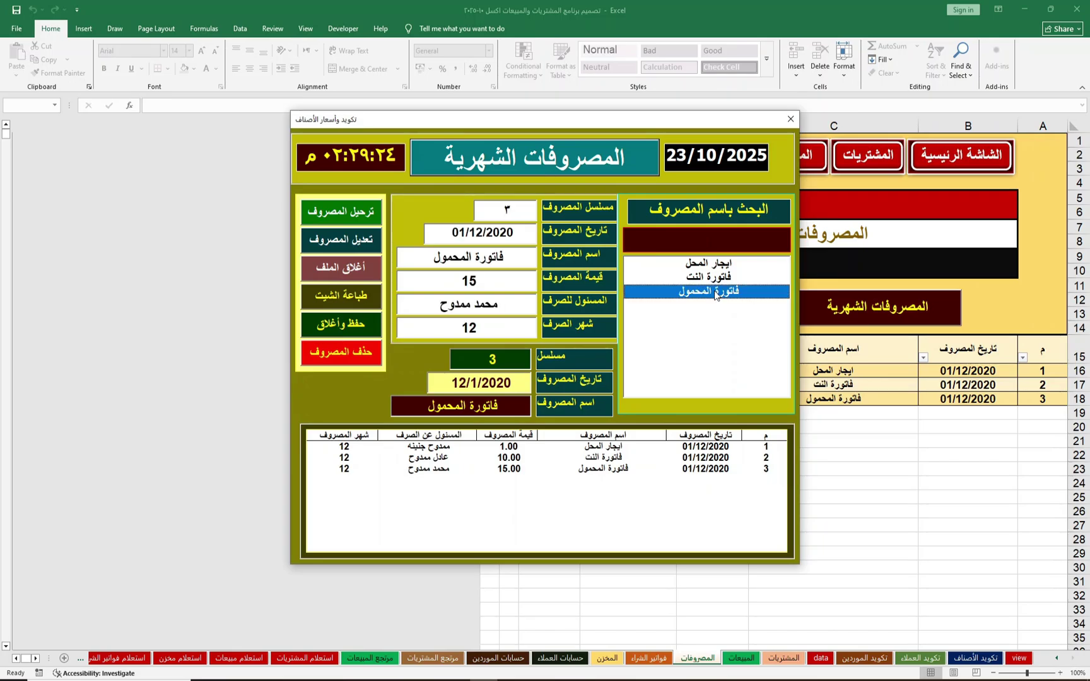
{"action": "left_click", "coordinate": [699, 278]}
{"action": "left_click", "coordinate": [708, 261]}
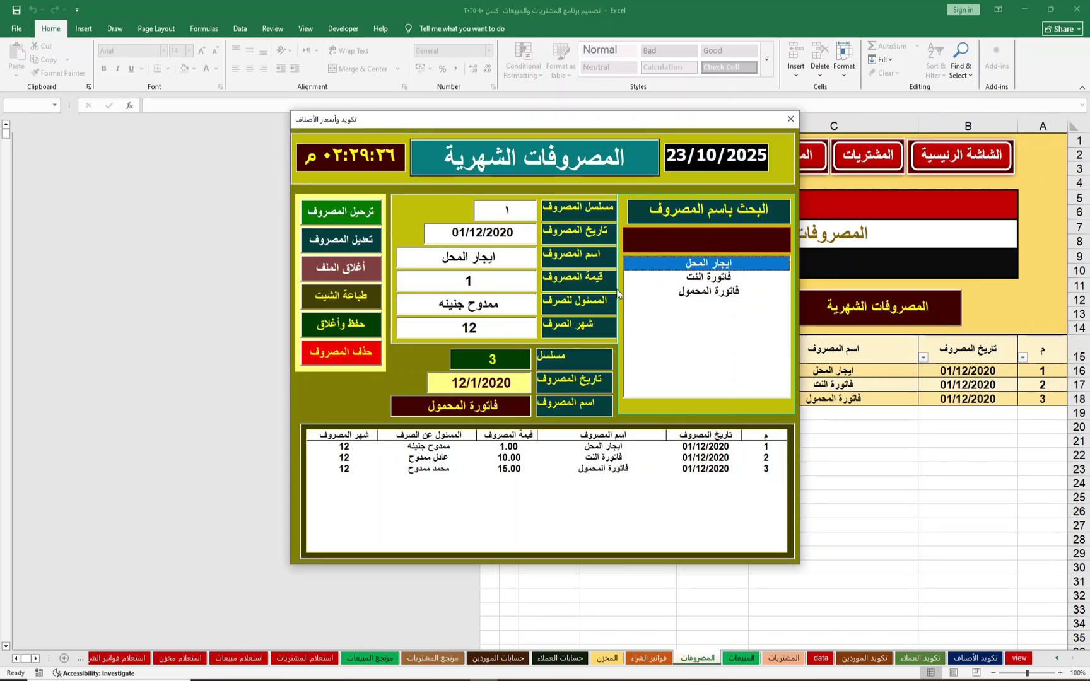
{"action": "left_click", "coordinate": [702, 294]}
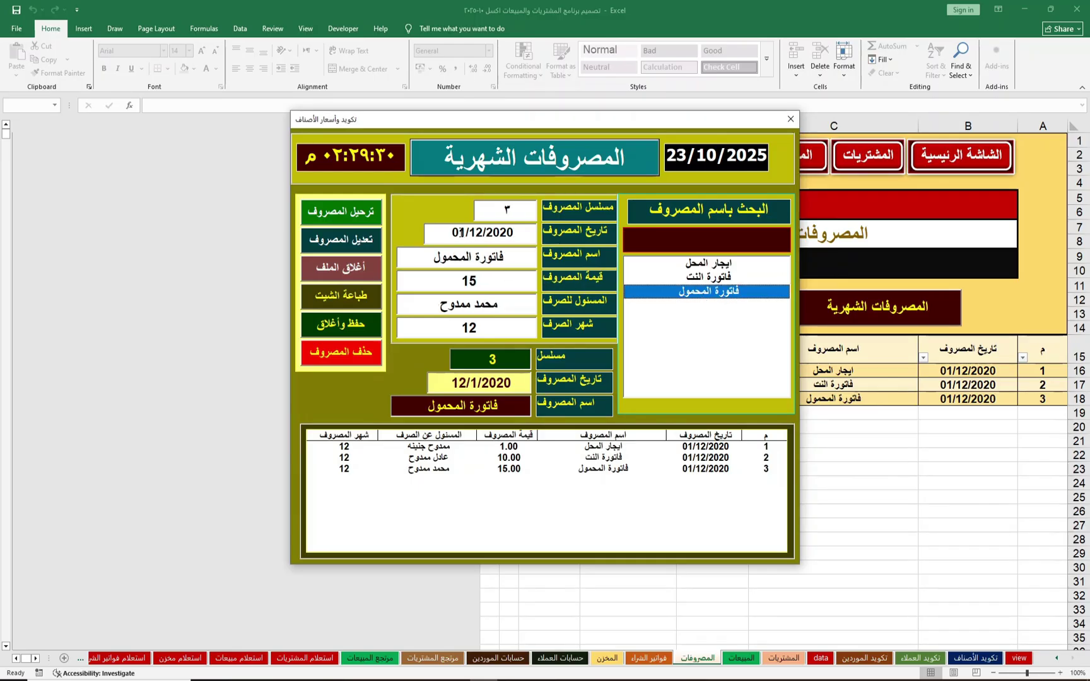
Set the expense date to 01/10/2025 and amount to 150, then post it
{"action": "left_click", "coordinate": [454, 233]}
{"action": "type", "text": "0"}
{"action": "left_click_drag", "start_coordinate": [517, 232], "coordinate": [512, 233]}
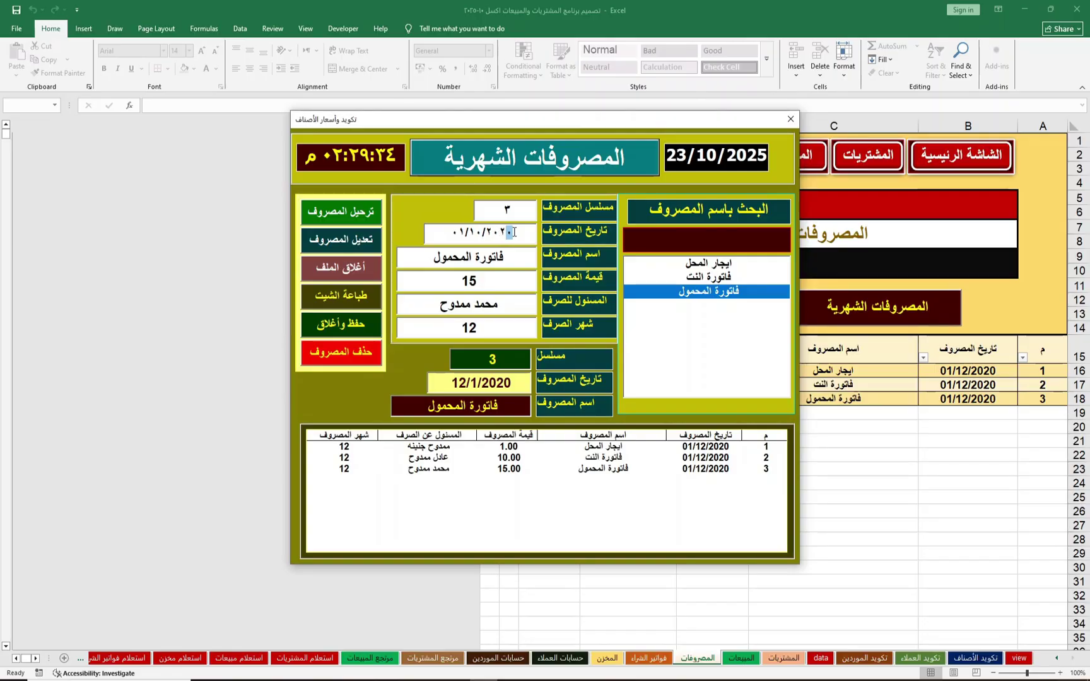
{"action": "type", "text": "5"}
{"action": "left_click_drag", "start_coordinate": [490, 280], "coordinate": [441, 287]}
{"action": "type", "text": "150"}
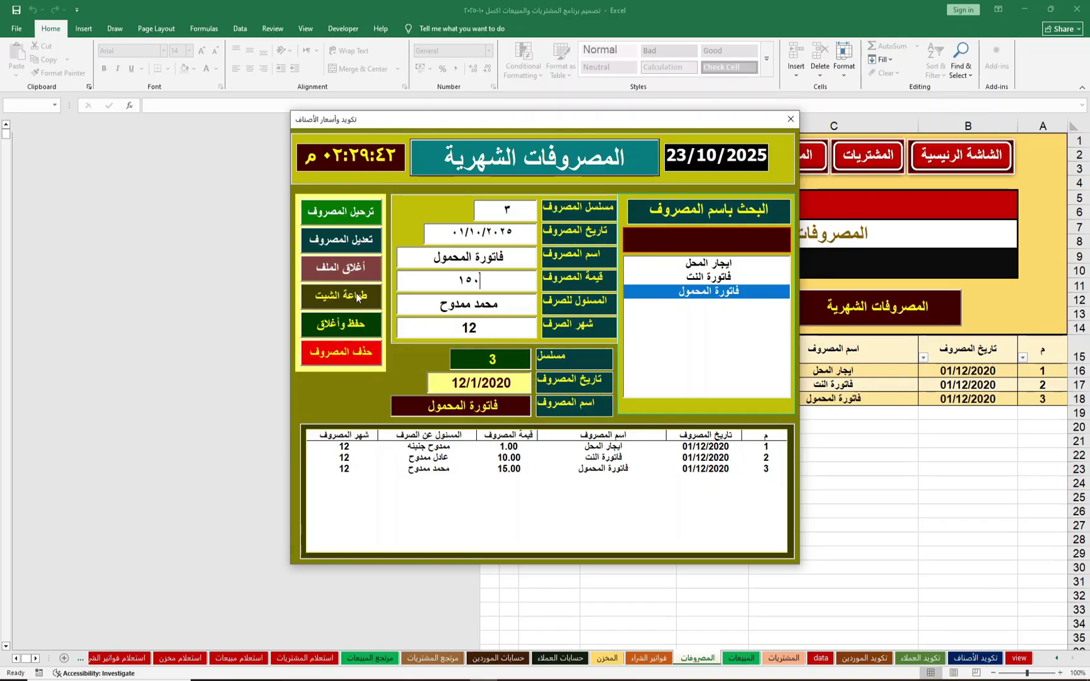
{"action": "left_click", "coordinate": [357, 218]}
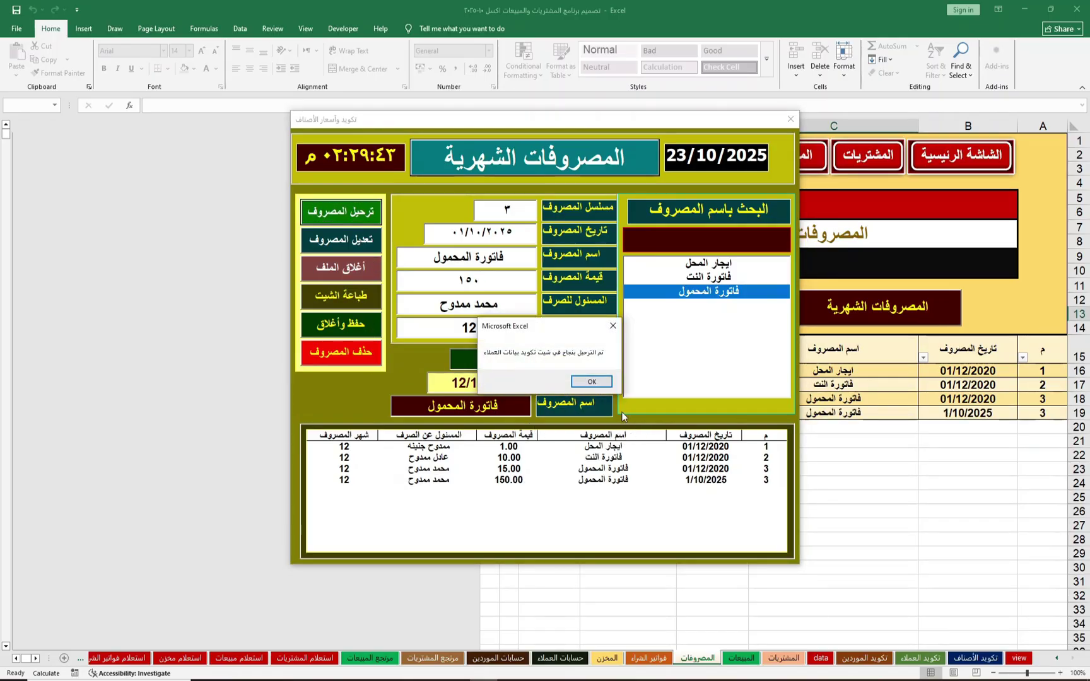
Give the new 150.00 phone-bill expense serial number 4 and save the modification
{"action": "left_click", "coordinate": [593, 382]}
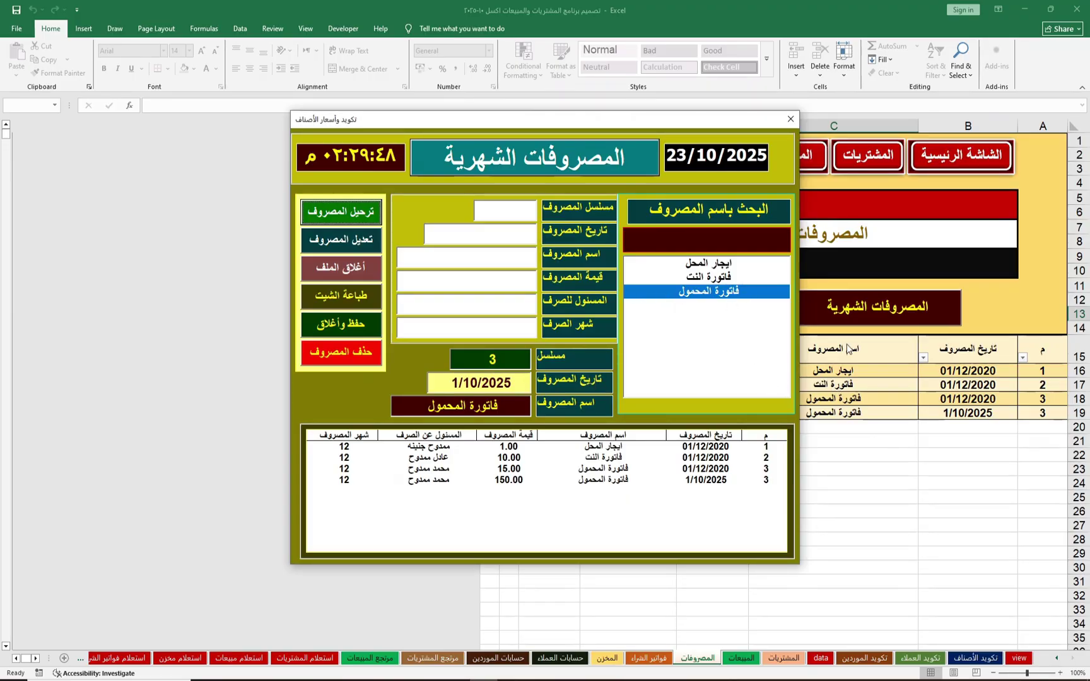
{"action": "left_click", "coordinate": [516, 482]}
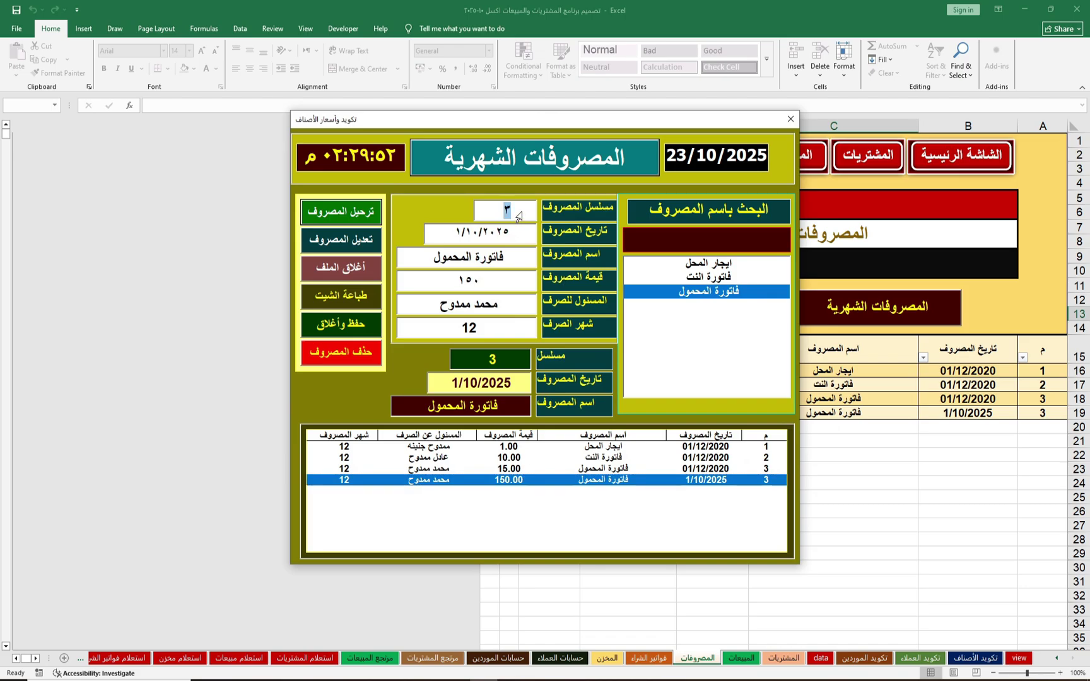
{"action": "type", "text": "4"}
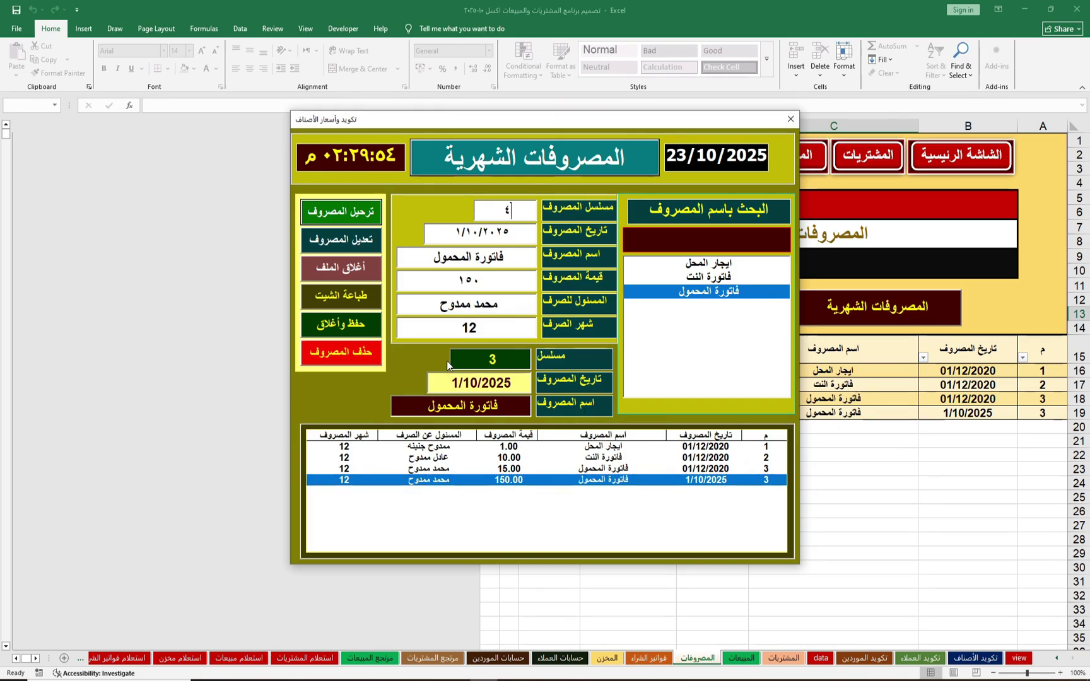
{"action": "left_click", "coordinate": [341, 240]}
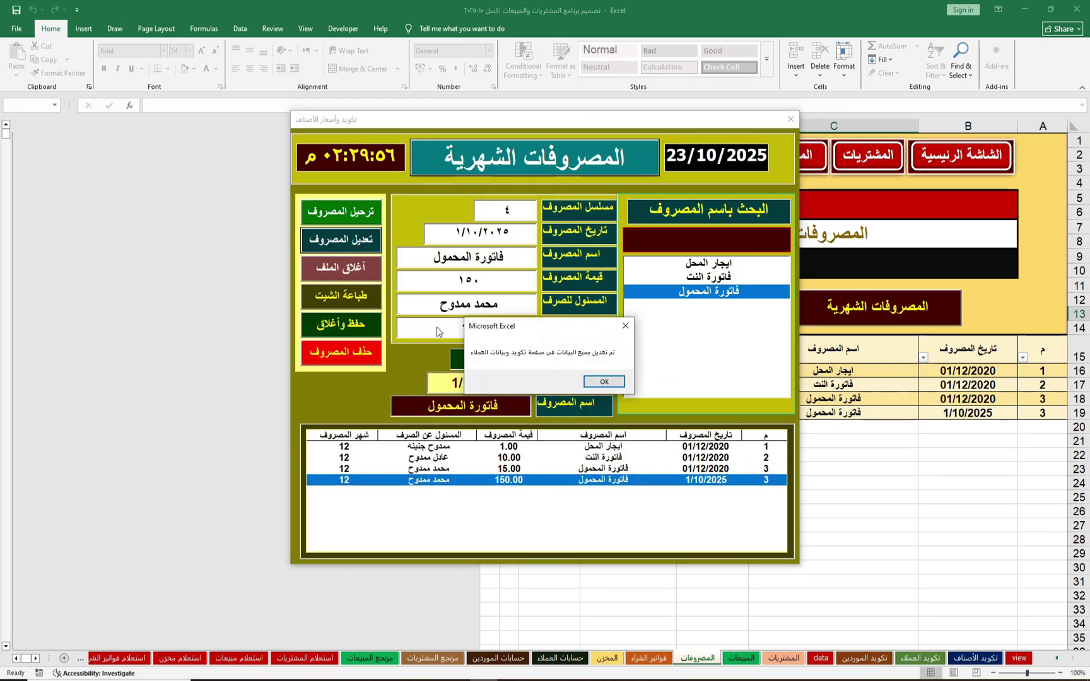
{"action": "left_click", "coordinate": [593, 381]}
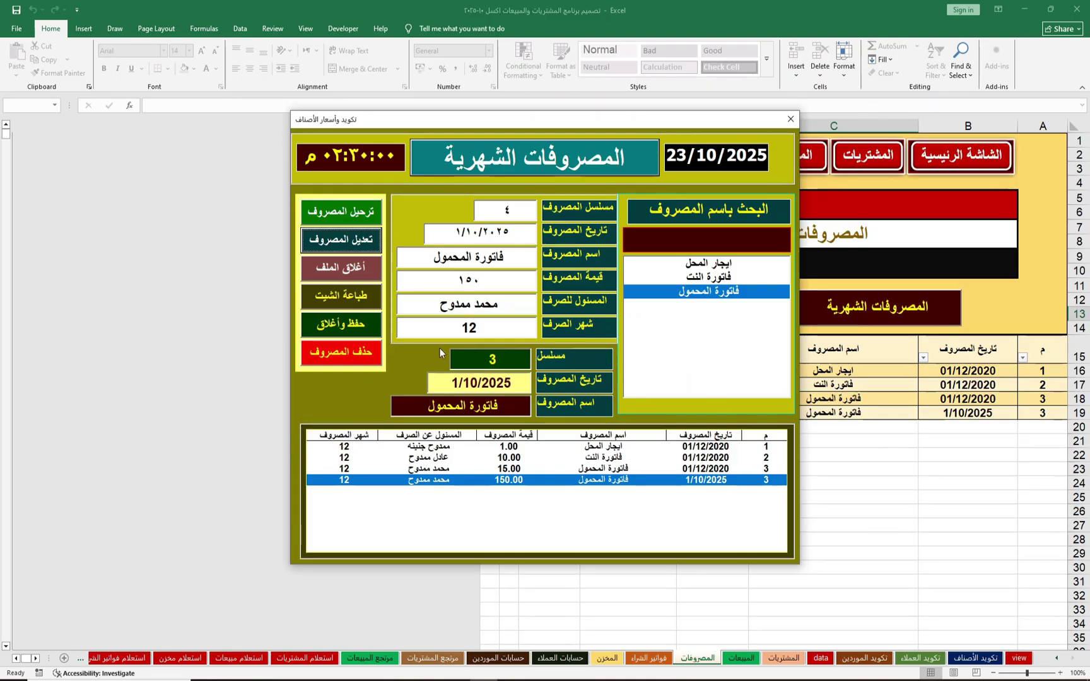
{"action": "left_click", "coordinate": [347, 246]}
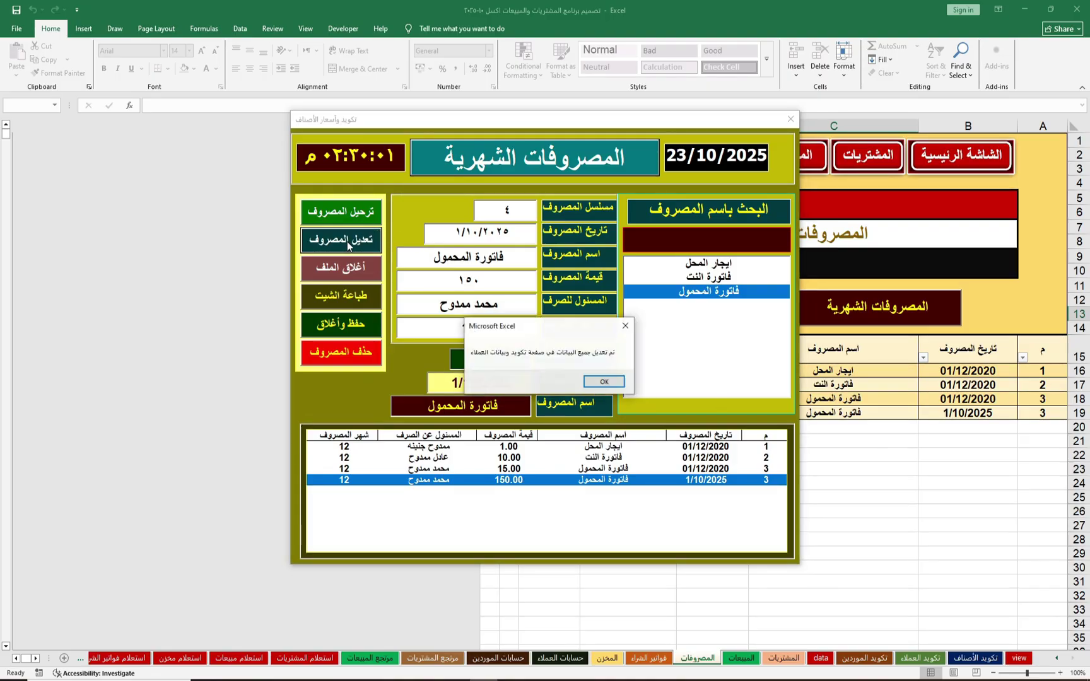
{"action": "left_click", "coordinate": [610, 381]}
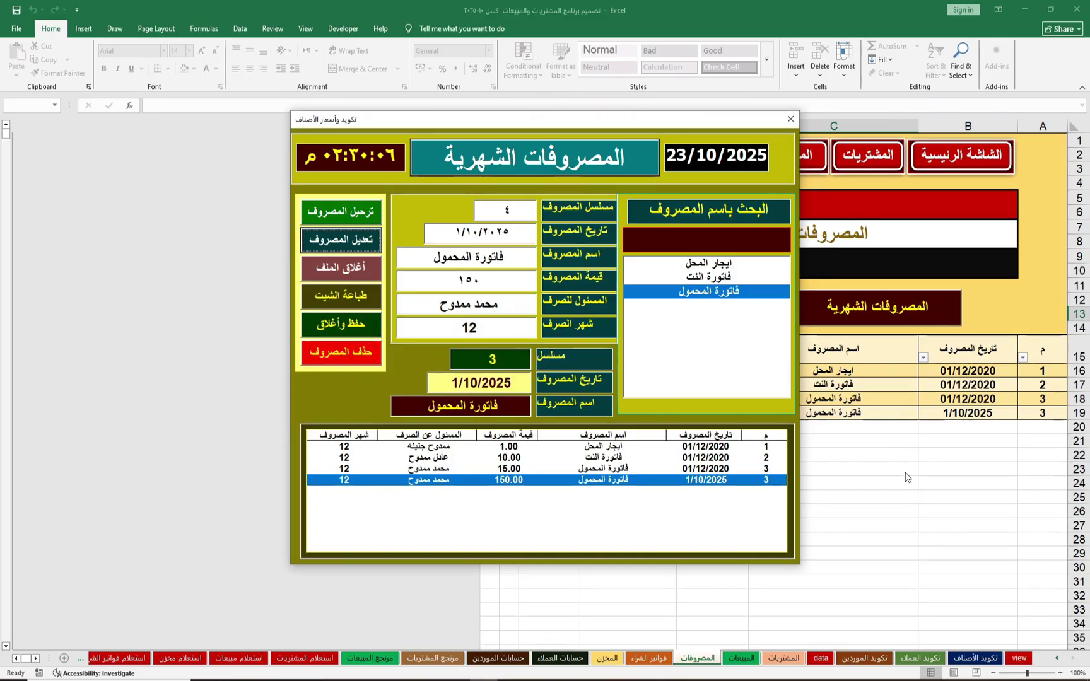
Close the expenses form and open the purchase invoices form on the فواتير الشراء sheet
{"action": "left_click", "coordinate": [790, 118]}
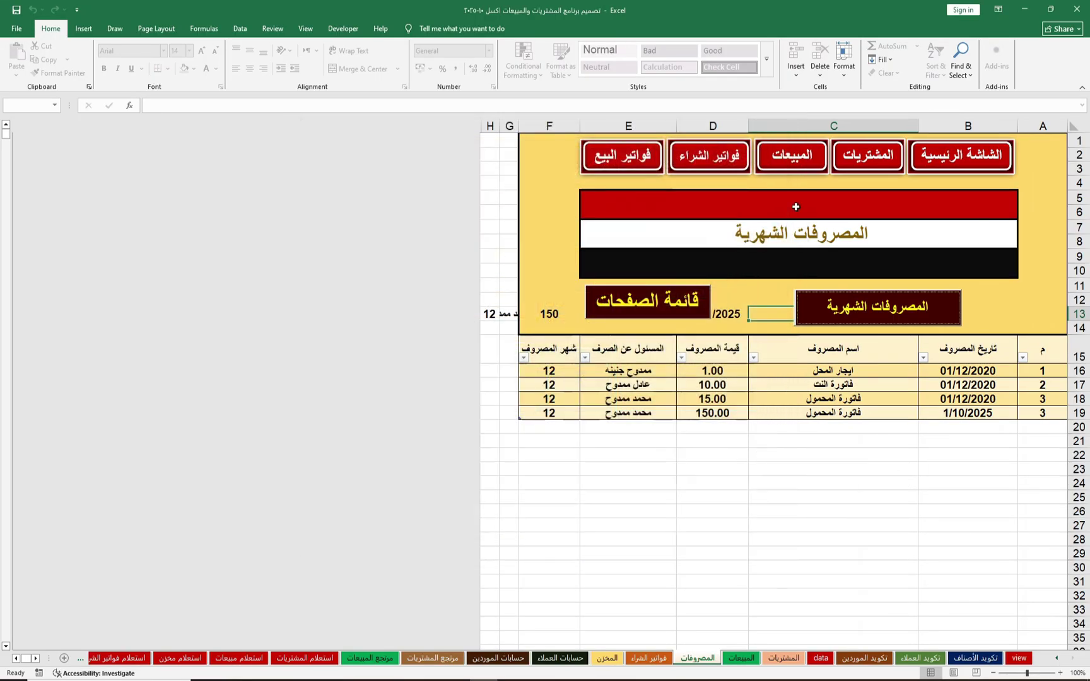
{"action": "left_click", "coordinate": [661, 665]}
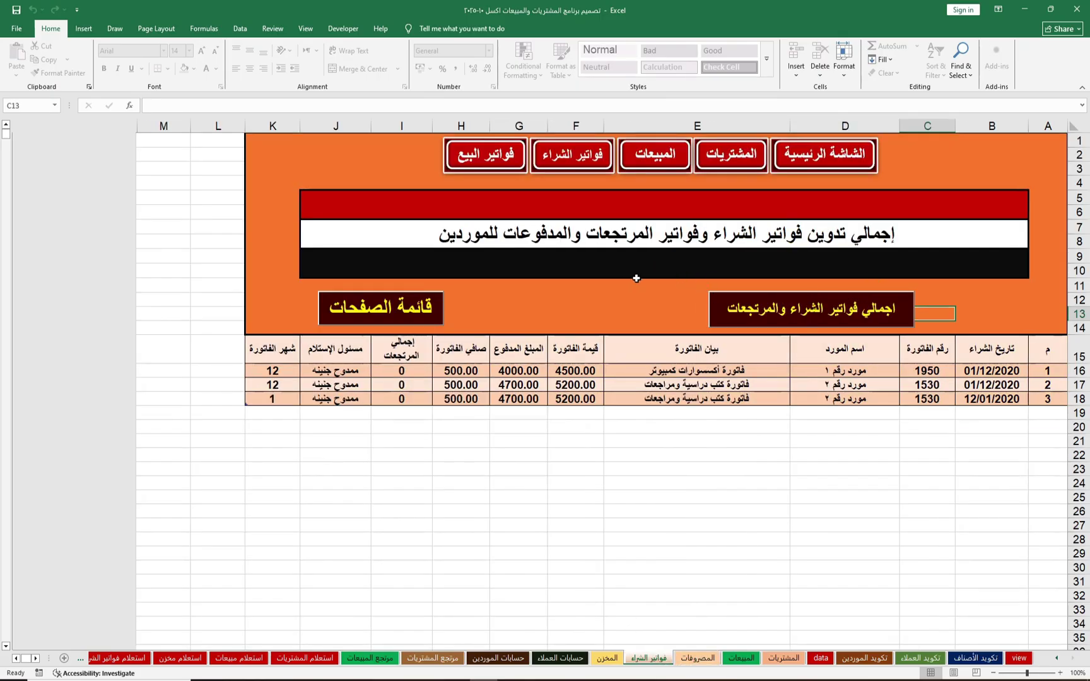
{"action": "left_click", "coordinate": [752, 315]}
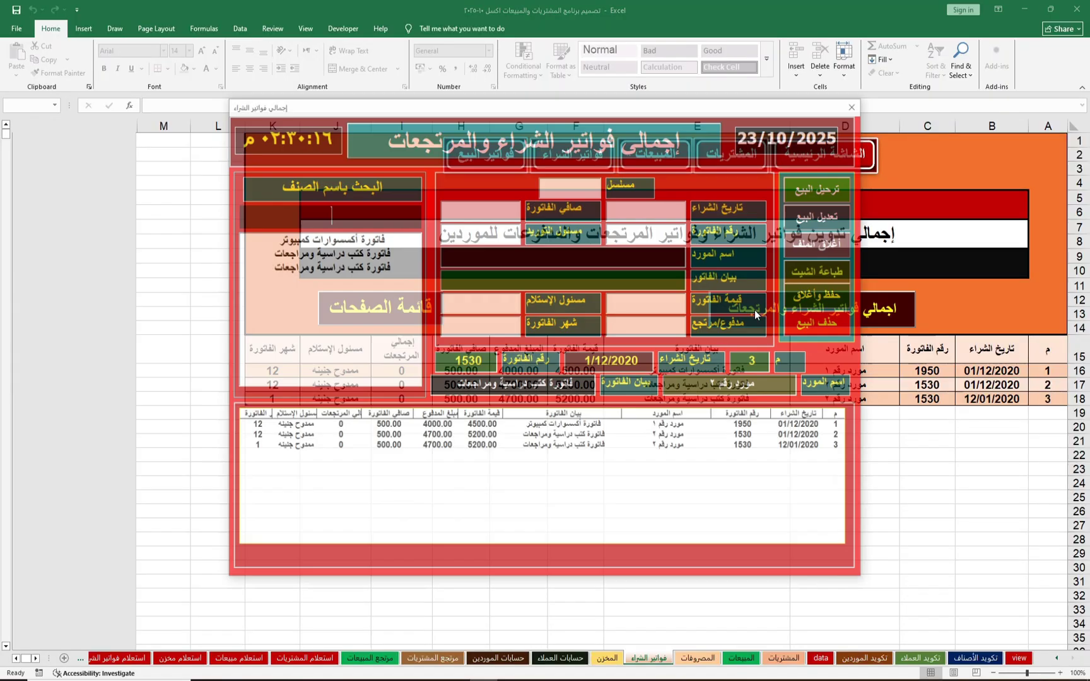
View the third purchase invoice, then switch to the حسابات العملاء customer accounts sheet
{"action": "left_click", "coordinate": [347, 268]}
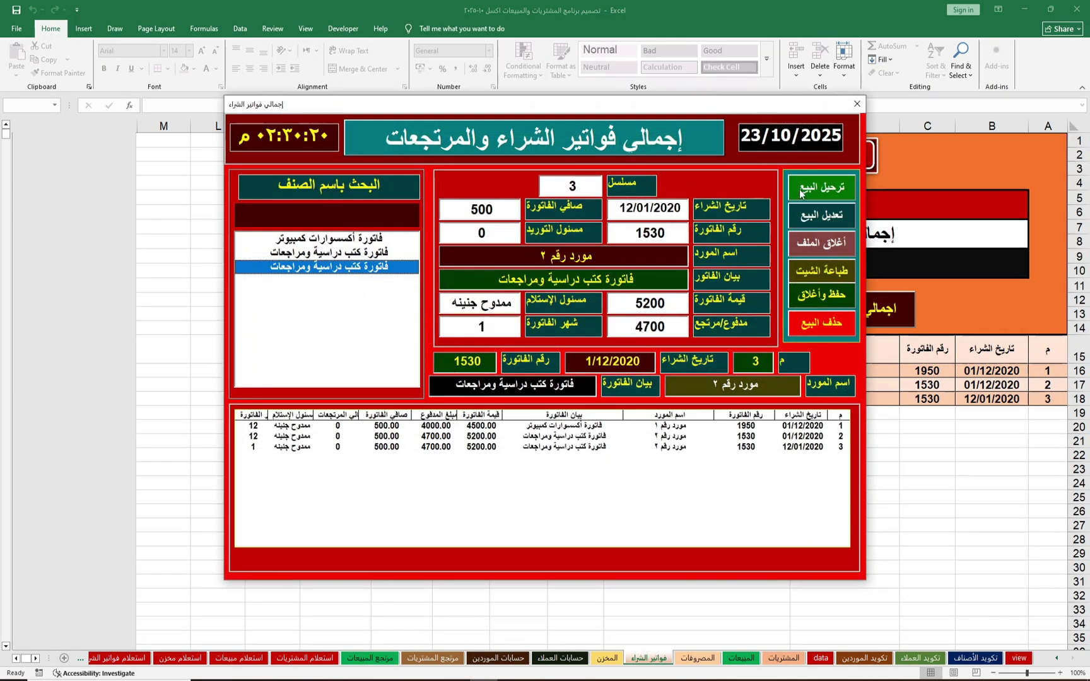
{"action": "left_click", "coordinate": [856, 104]}
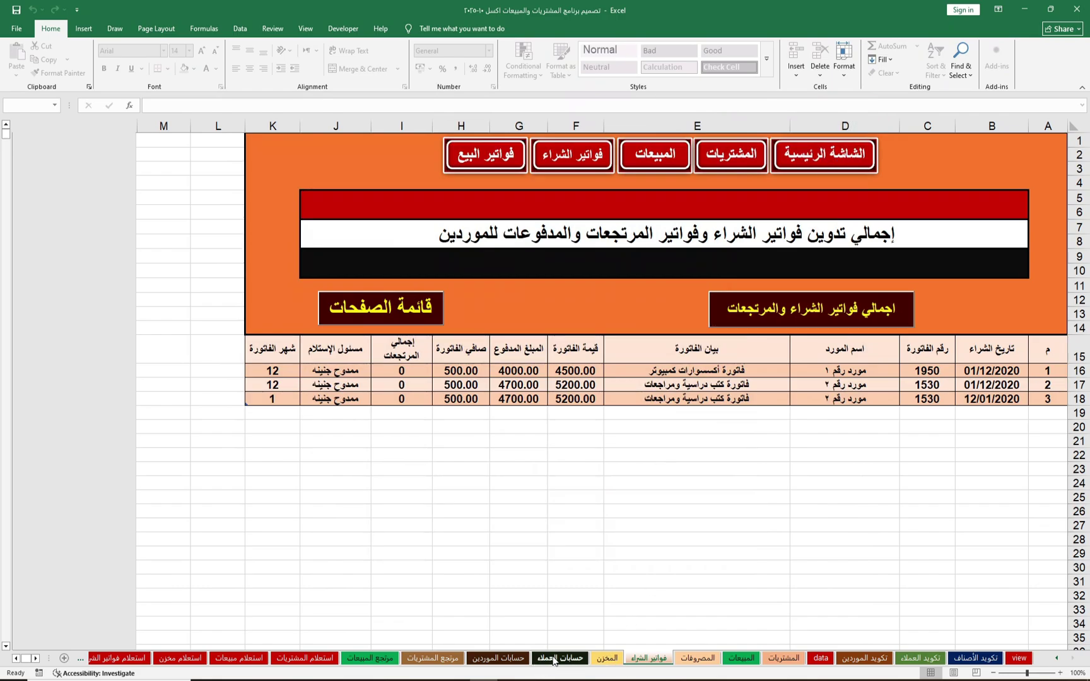
{"action": "left_click", "coordinate": [536, 660]}
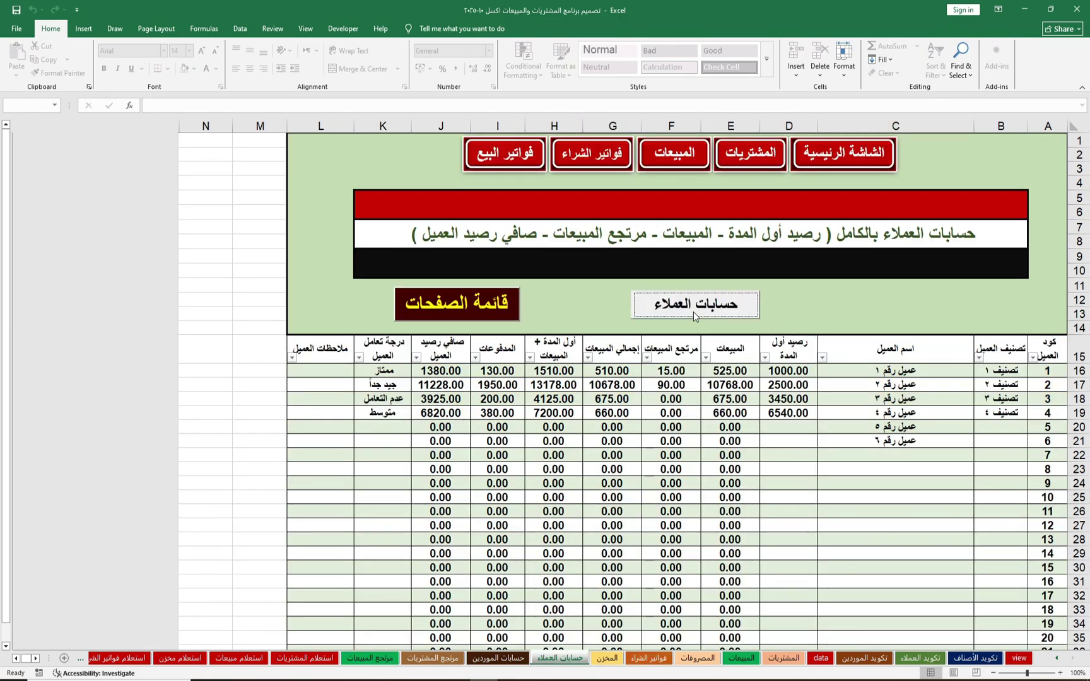
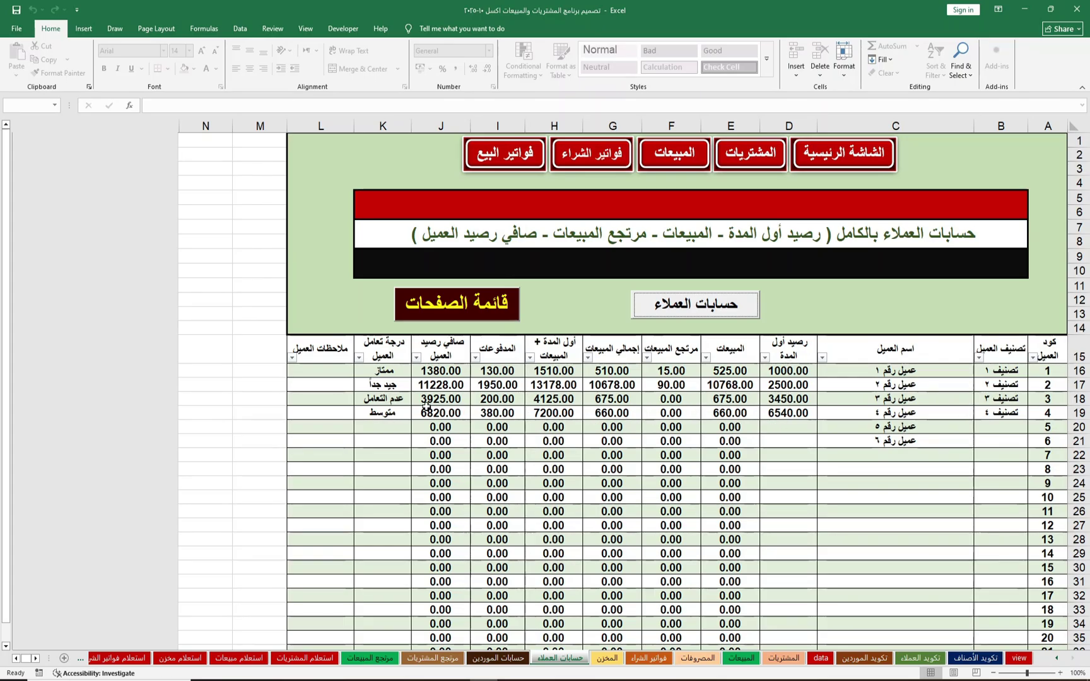
Rate customer 5 as متوسط and customer 6 as جيد in the dealing-rating column (K20, K21)
{"action": "left_click", "coordinate": [324, 371]}
{"action": "left_click", "coordinate": [383, 372]}
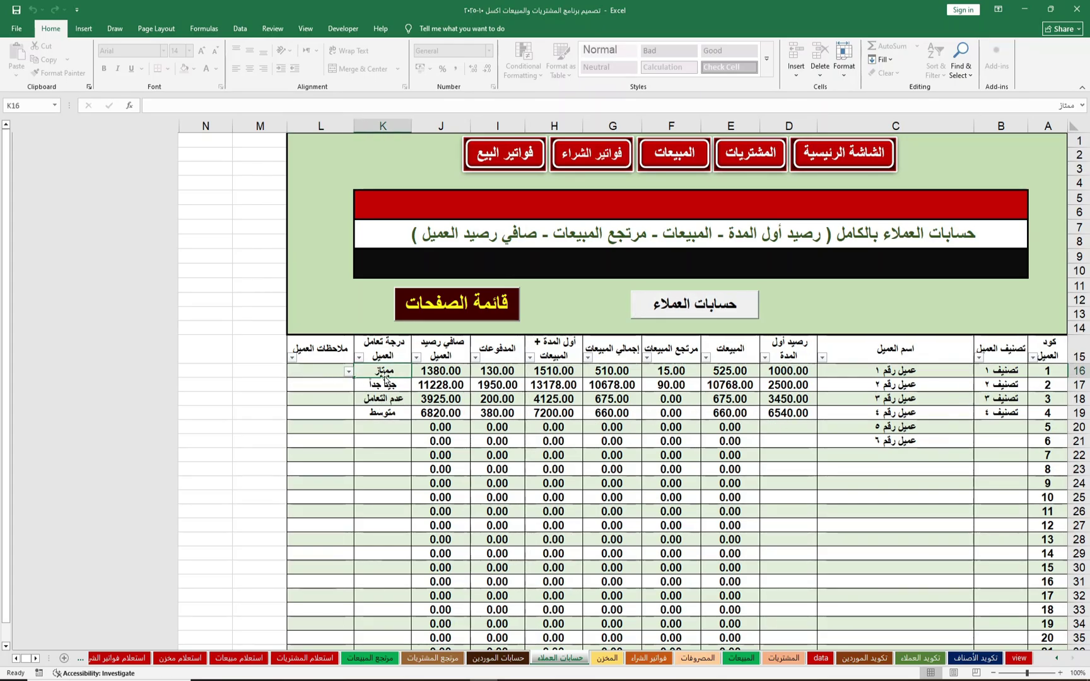
{"action": "left_click", "coordinate": [377, 426]}
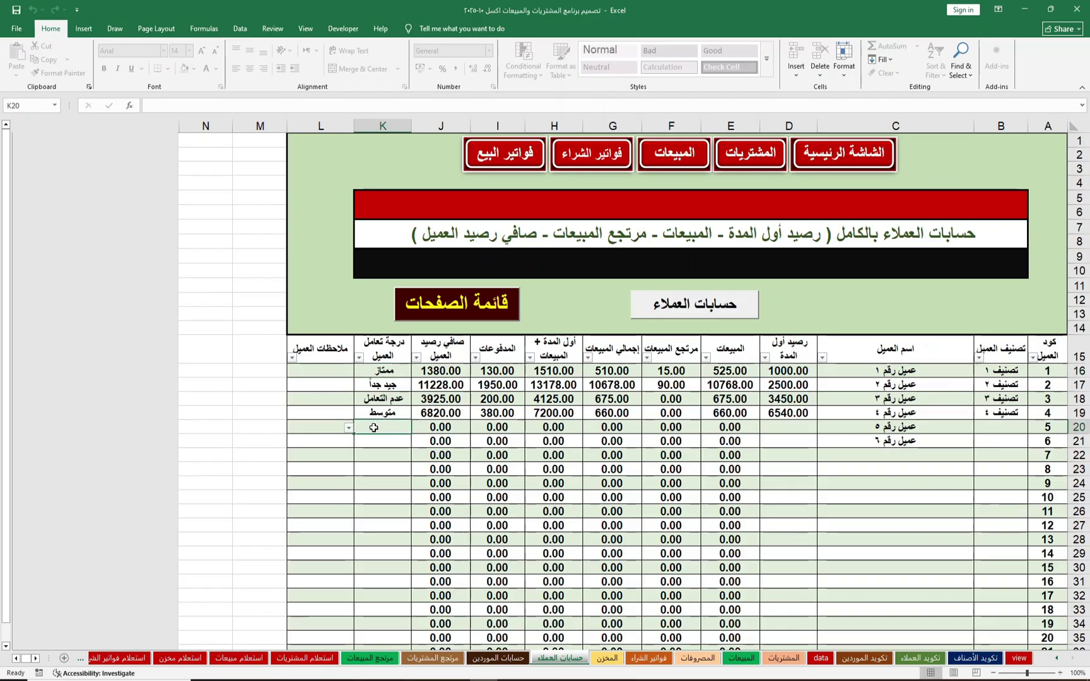
{"action": "left_click", "coordinate": [348, 428]}
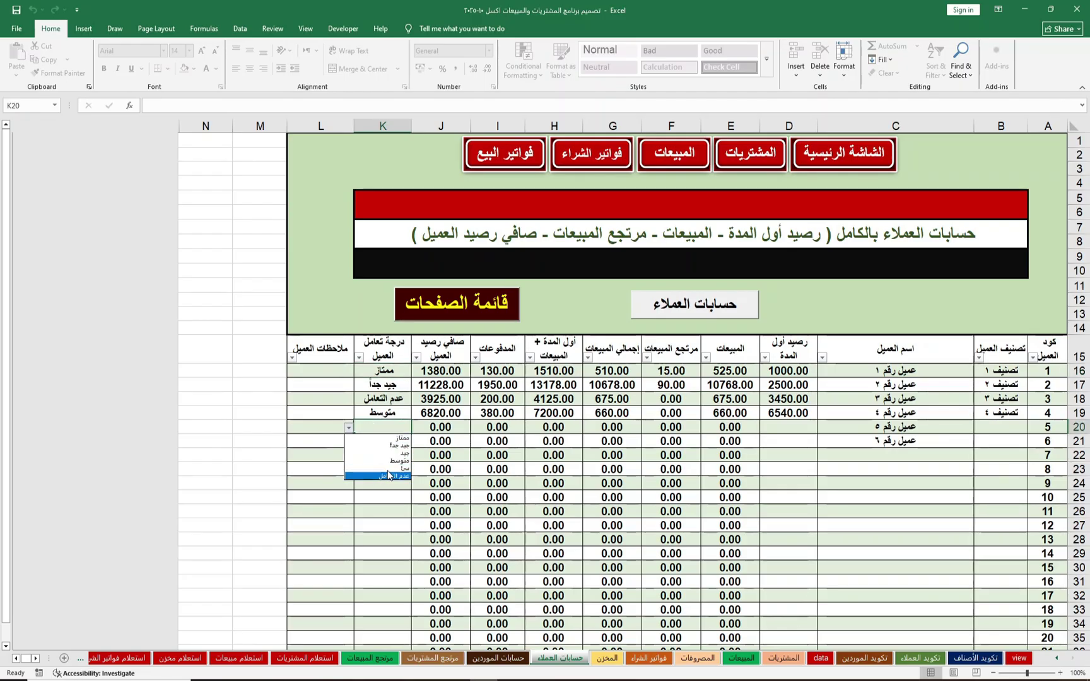
{"action": "left_click", "coordinate": [377, 461]}
{"action": "left_click", "coordinate": [377, 447]}
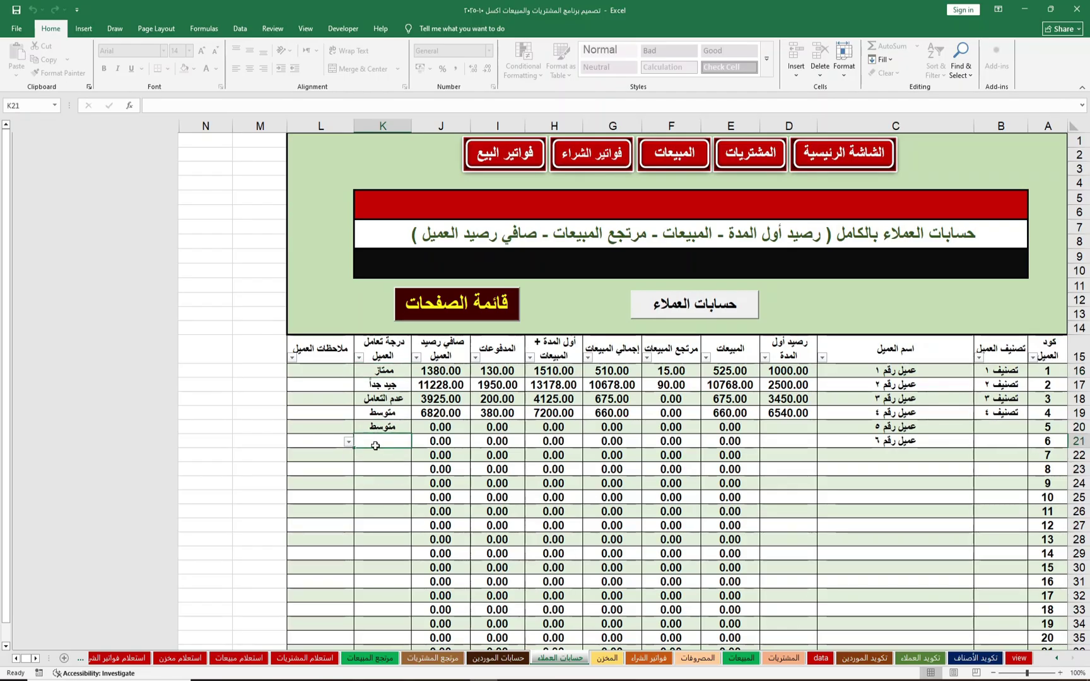
{"action": "left_click", "coordinate": [348, 442]}
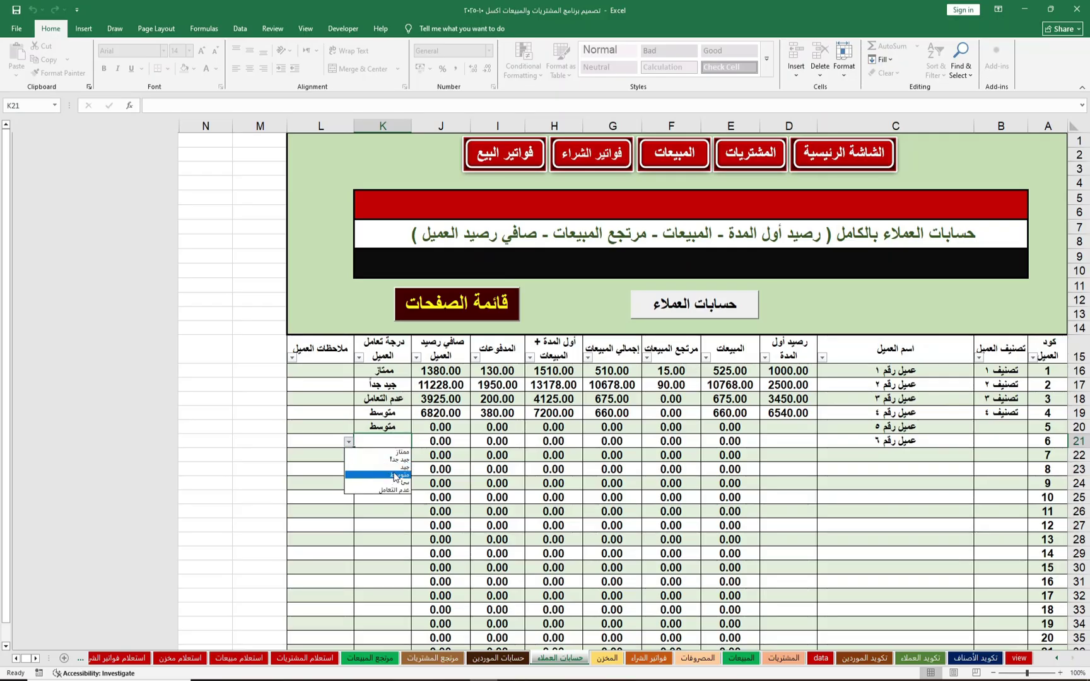
{"action": "left_click", "coordinate": [382, 467]}
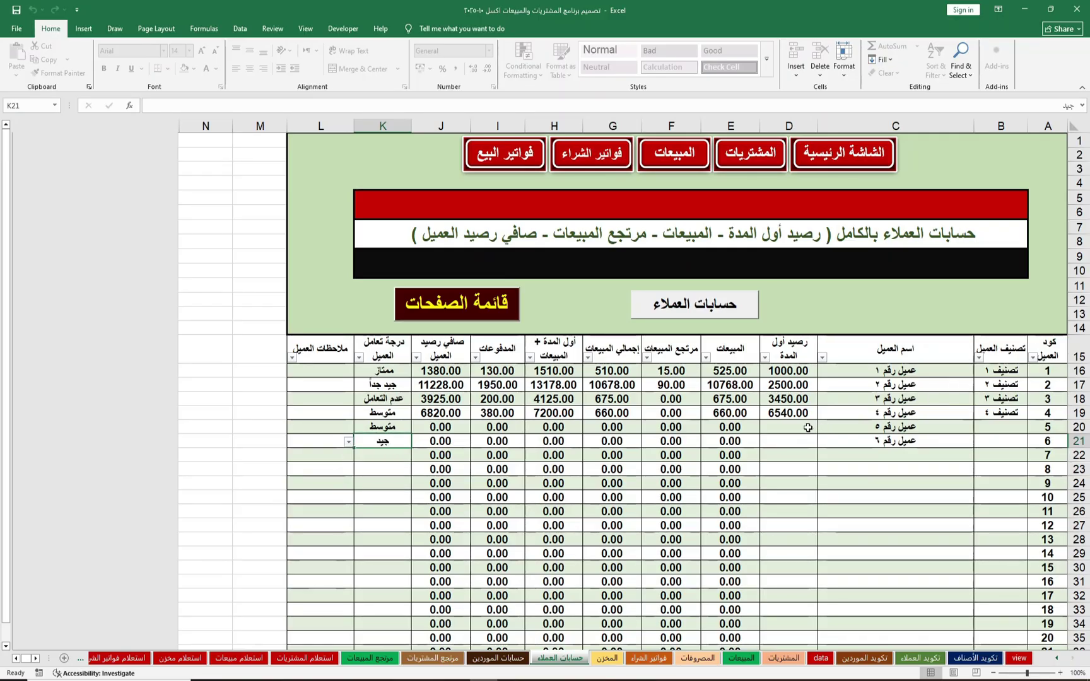
Assign customer 5 to category تصنيف ٥ and customer 6 to تصنيف ٣ (B20, B21)
{"action": "left_click", "coordinate": [991, 427]}
{"action": "left_click", "coordinate": [969, 427]}
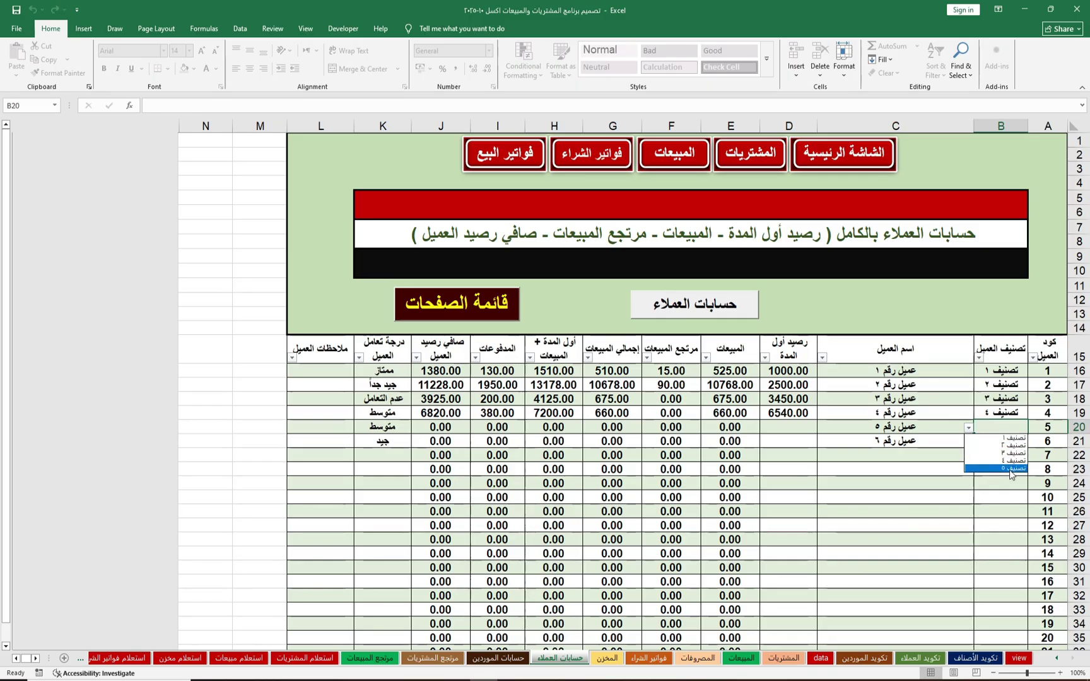
{"action": "left_click", "coordinate": [1010, 470]}
{"action": "left_click", "coordinate": [990, 443]}
{"action": "left_click", "coordinate": [968, 443]}
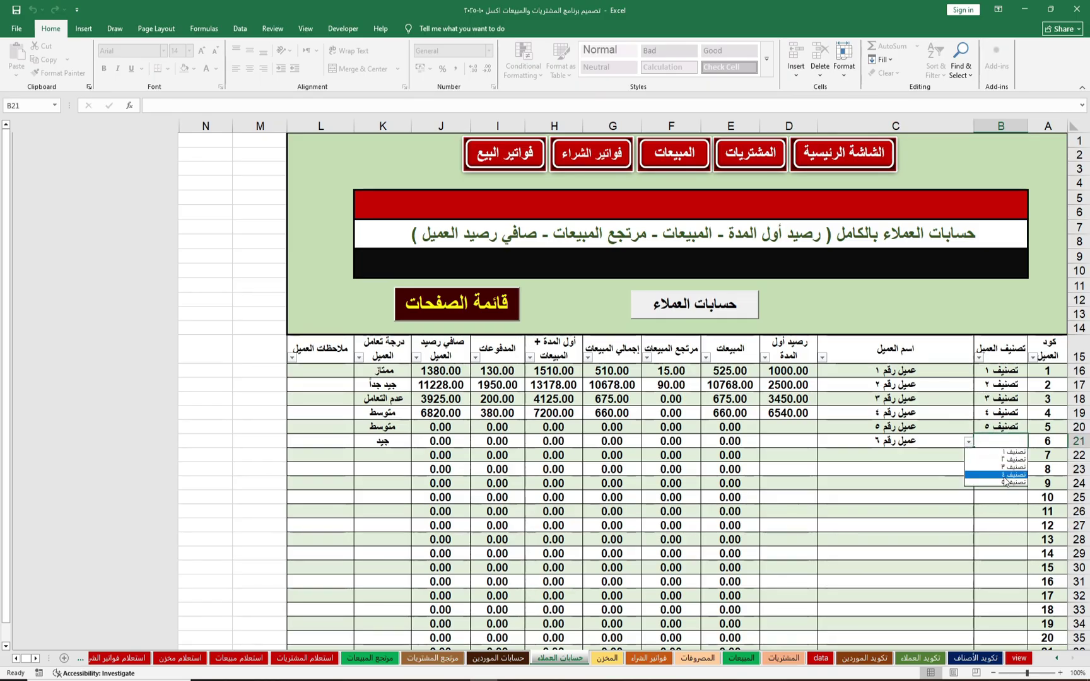
{"action": "left_click", "coordinate": [997, 467]}
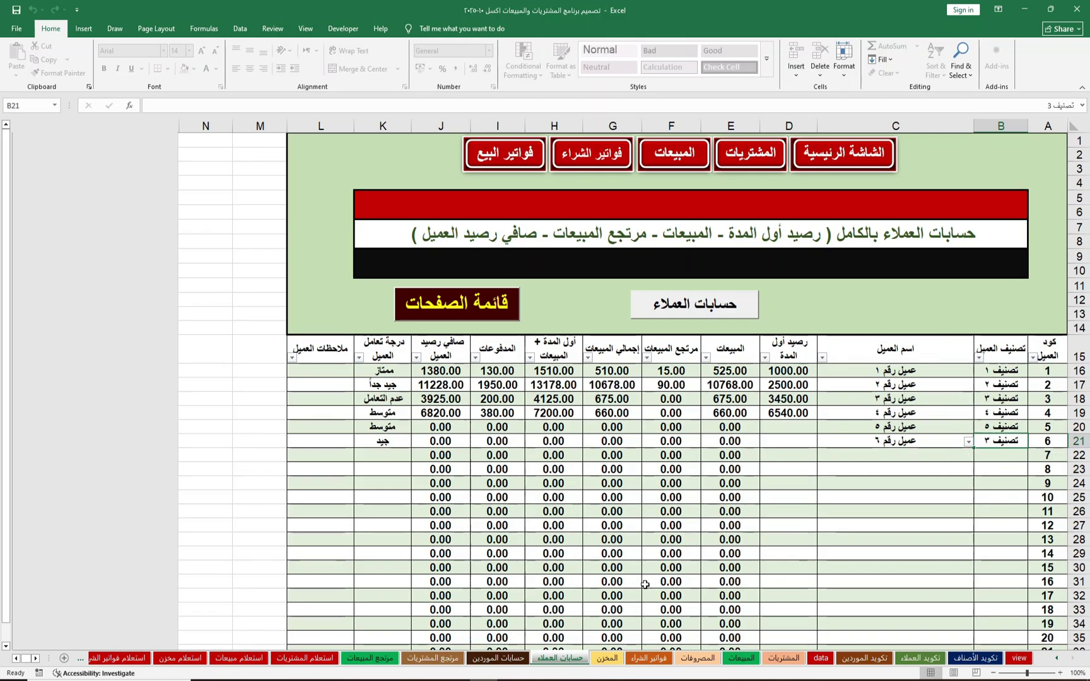
On the purchases inquiry sheet, search the purchases dated 02/12/2020
{"action": "left_click", "coordinate": [499, 658]}
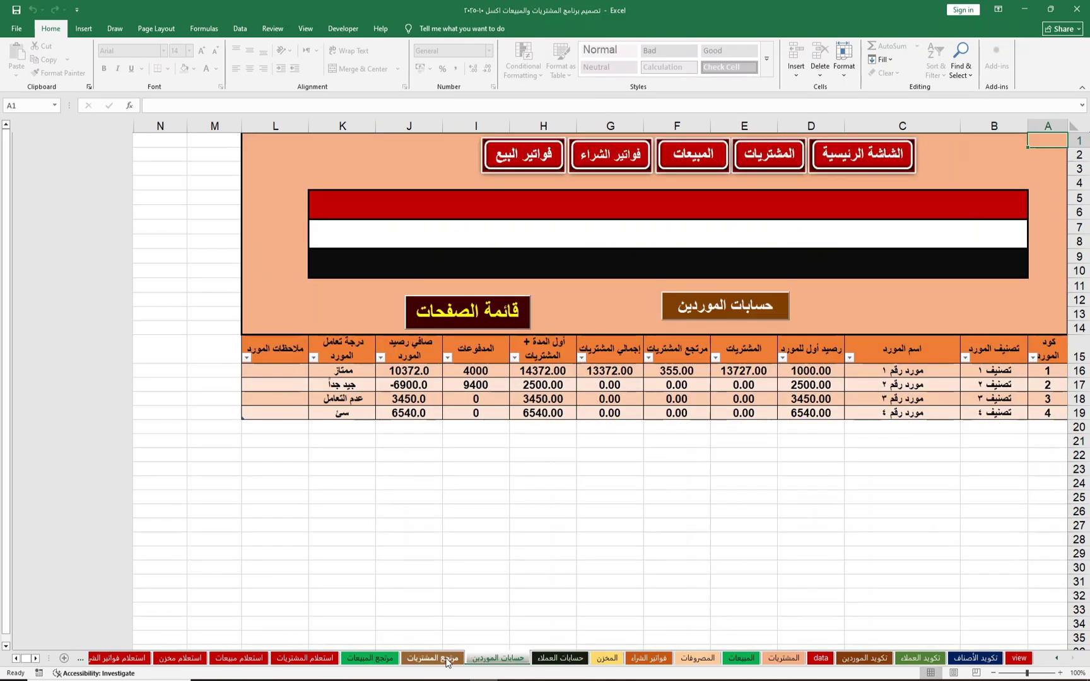
{"action": "left_click", "coordinate": [446, 659]}
{"action": "left_click", "coordinate": [379, 658]}
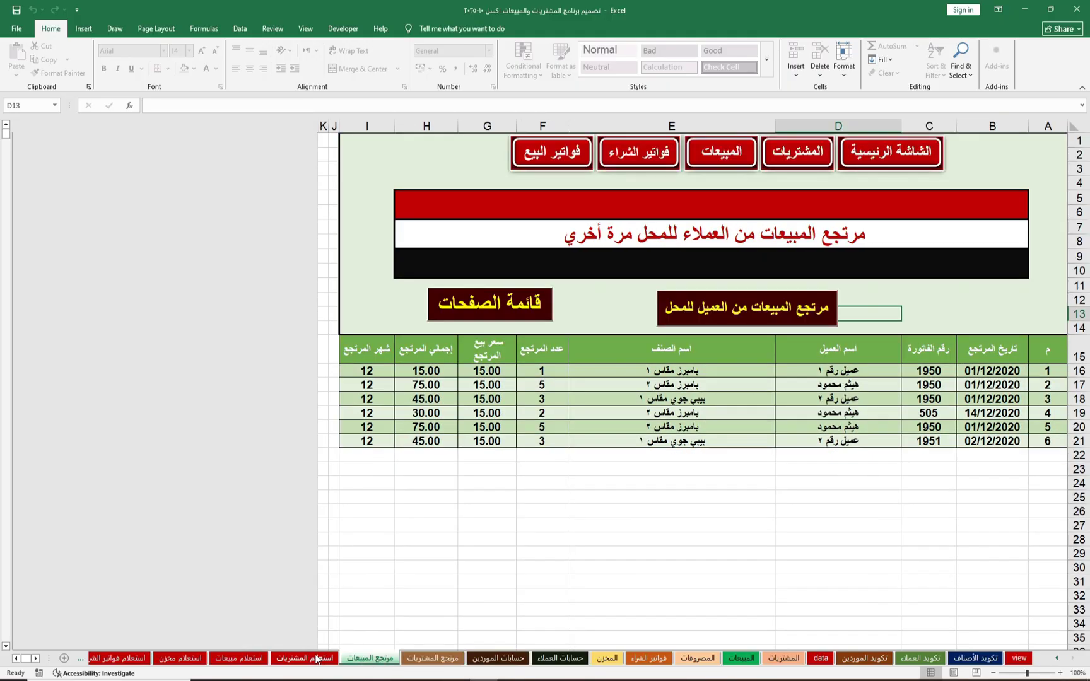
{"action": "left_click", "coordinate": [322, 659]}
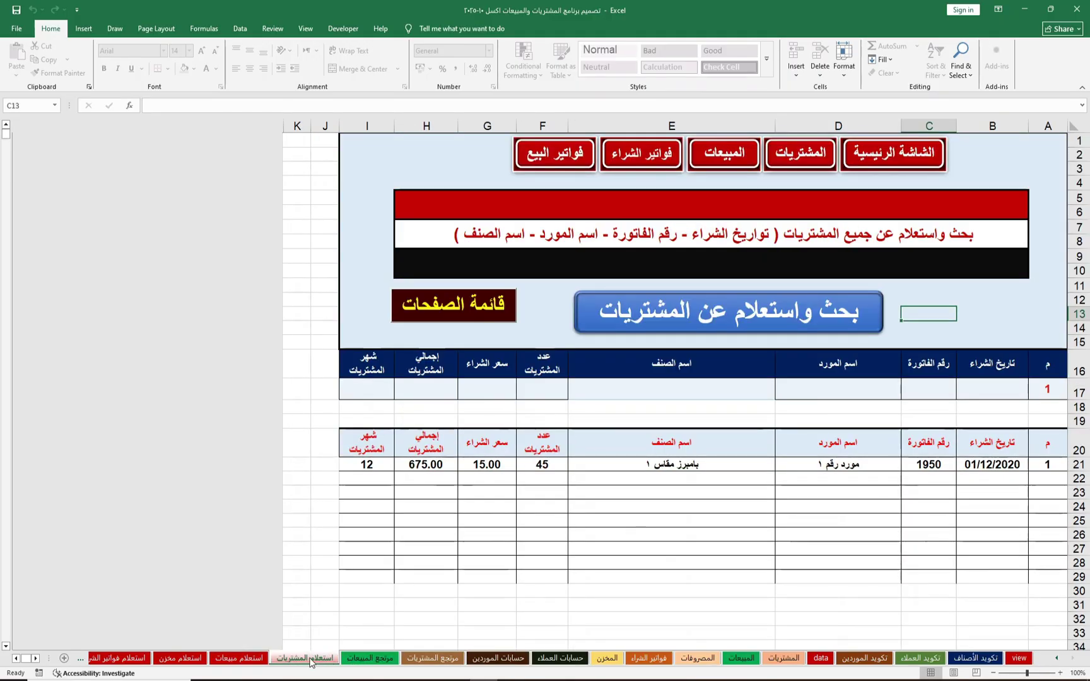
{"action": "left_click", "coordinate": [984, 390]}
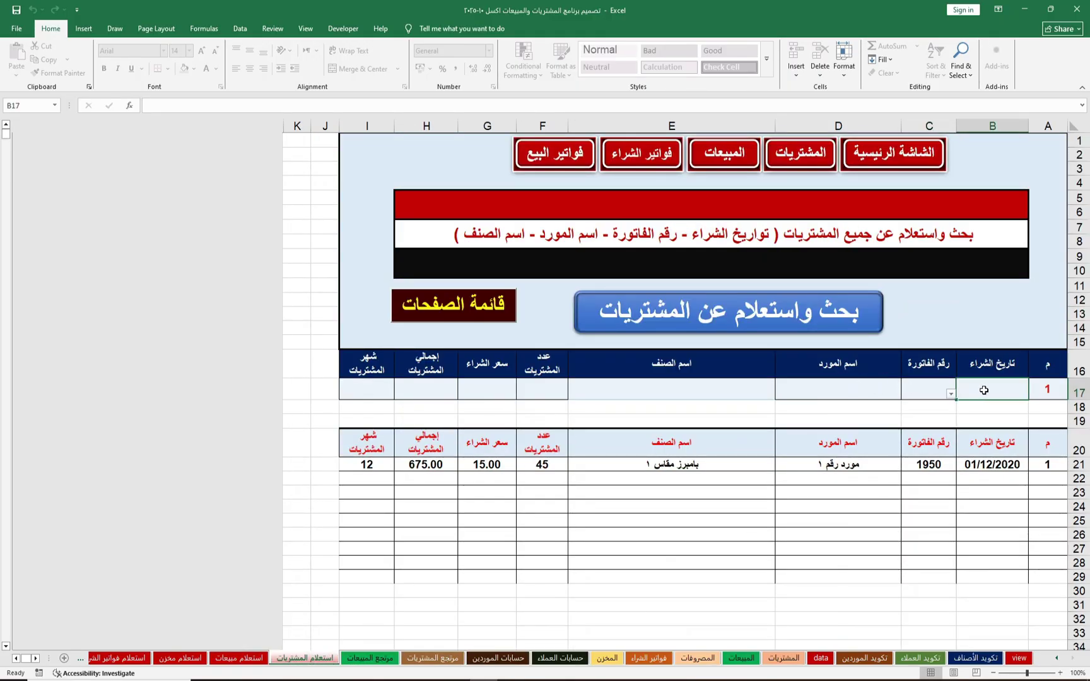
{"action": "left_click", "coordinate": [951, 393]}
{"action": "left_click", "coordinate": [993, 411]}
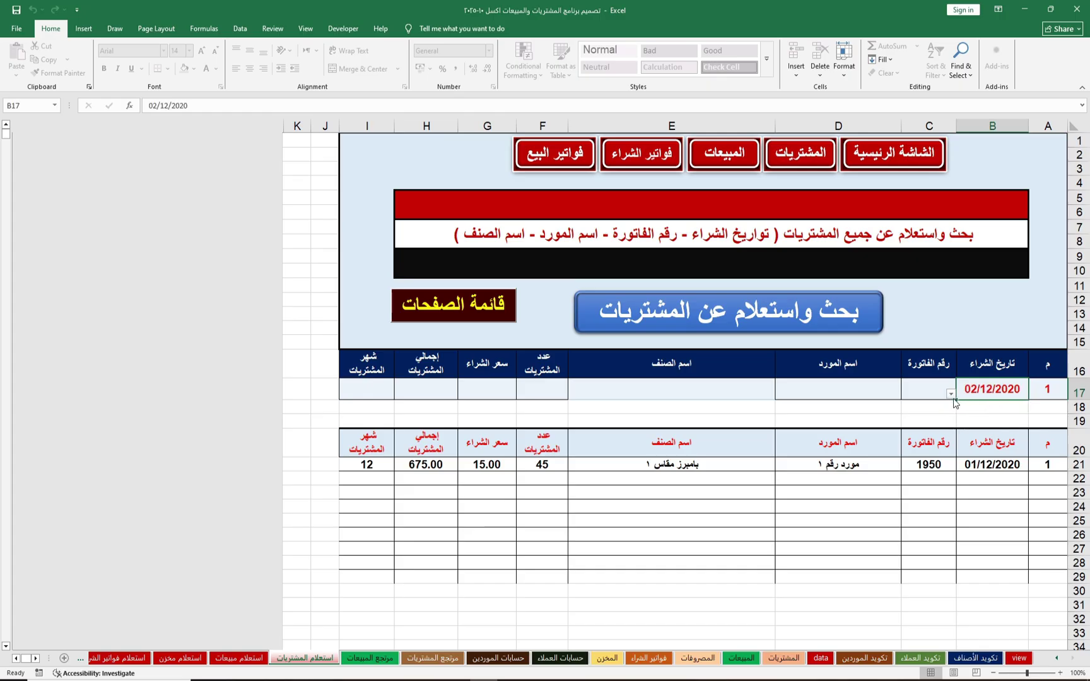
{"action": "left_click", "coordinate": [920, 385]}
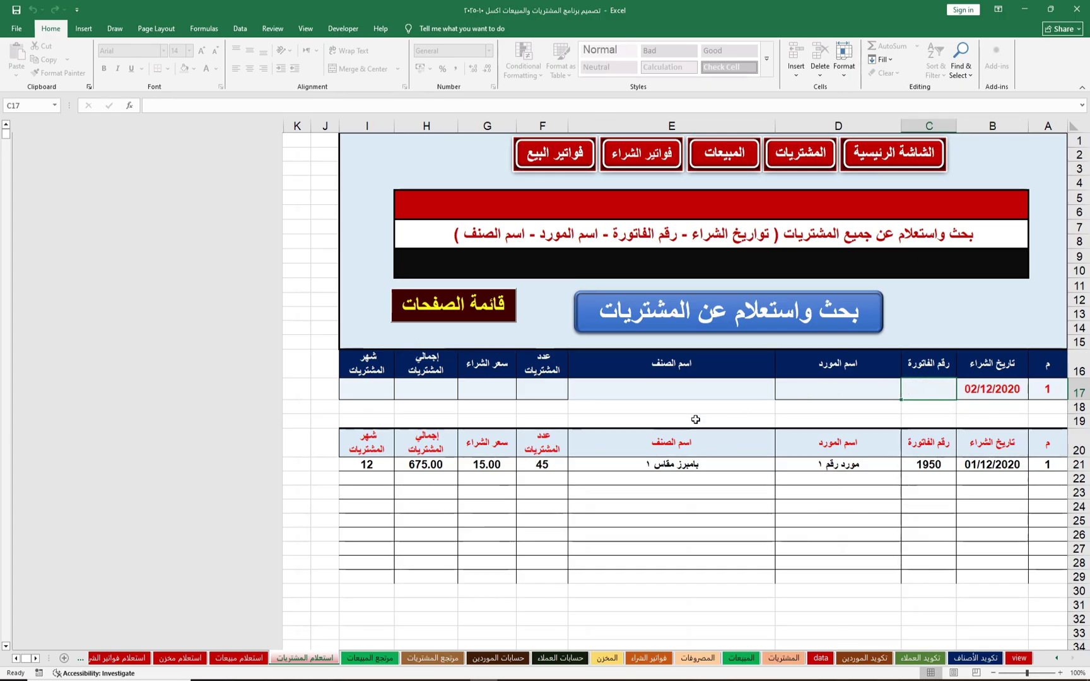
{"action": "left_click", "coordinate": [694, 327]}
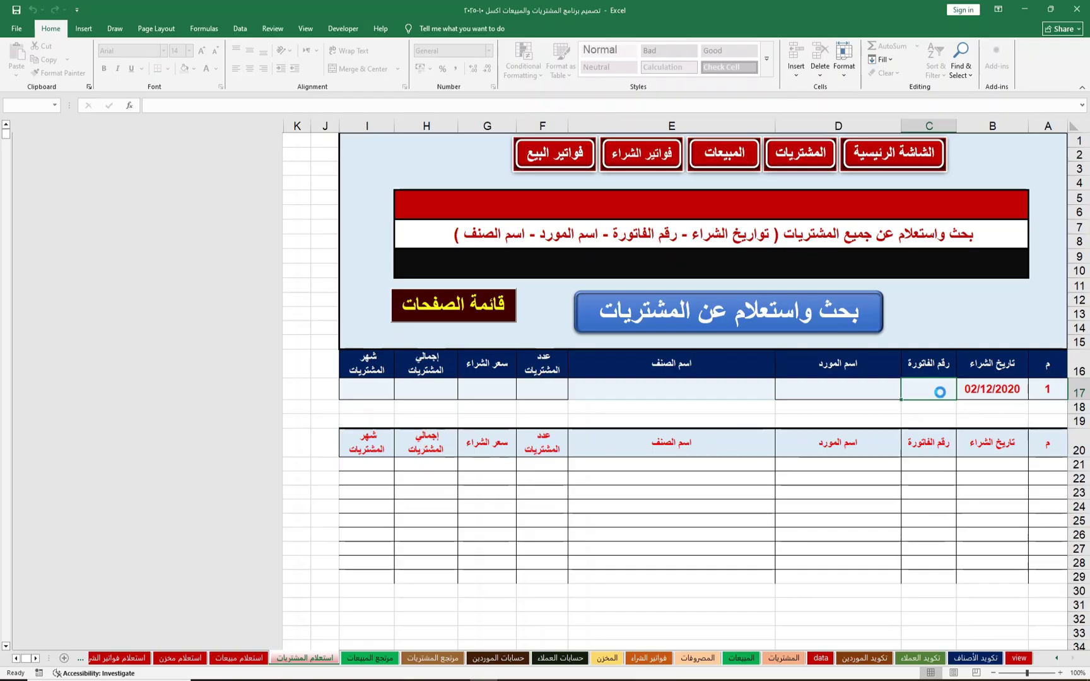
Browse the sales, warehouse, purchase invoices and purchase returns inquiry sheets
{"action": "left_click", "coordinate": [246, 661]}
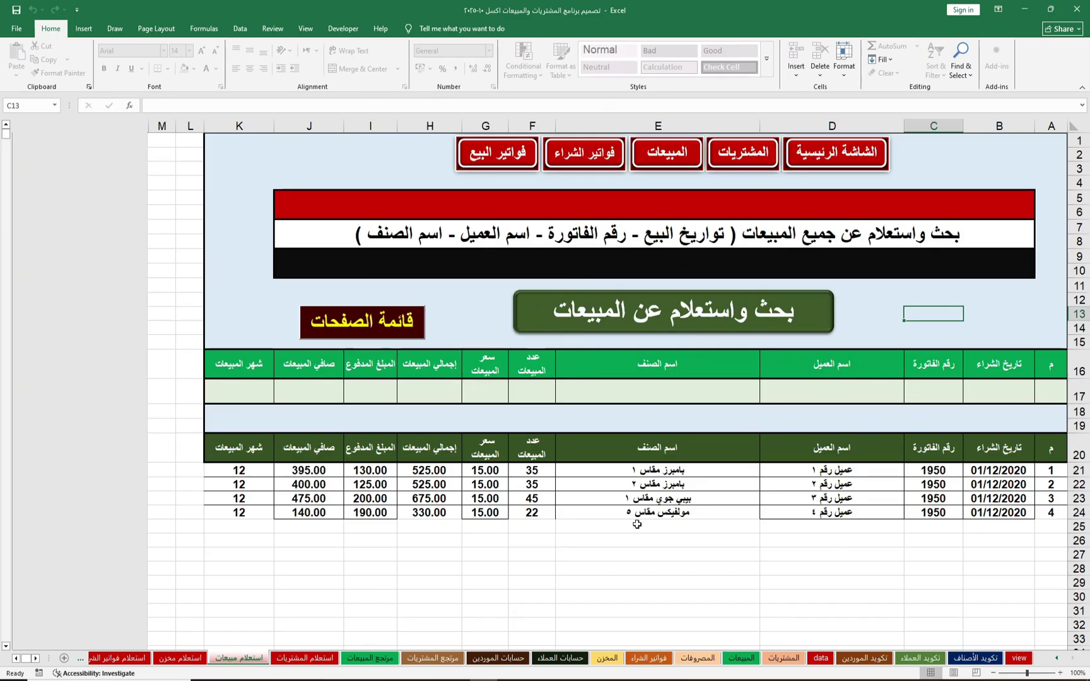
{"action": "left_click", "coordinate": [681, 500]}
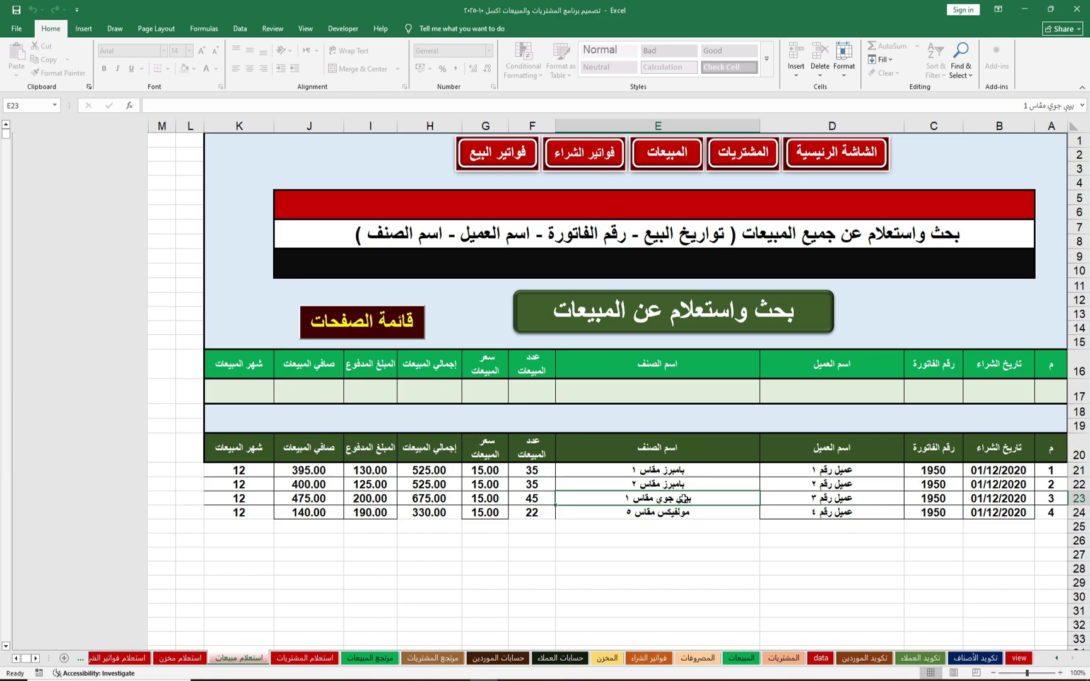
{"action": "left_click", "coordinate": [183, 658]}
{"action": "left_click", "coordinate": [128, 659]}
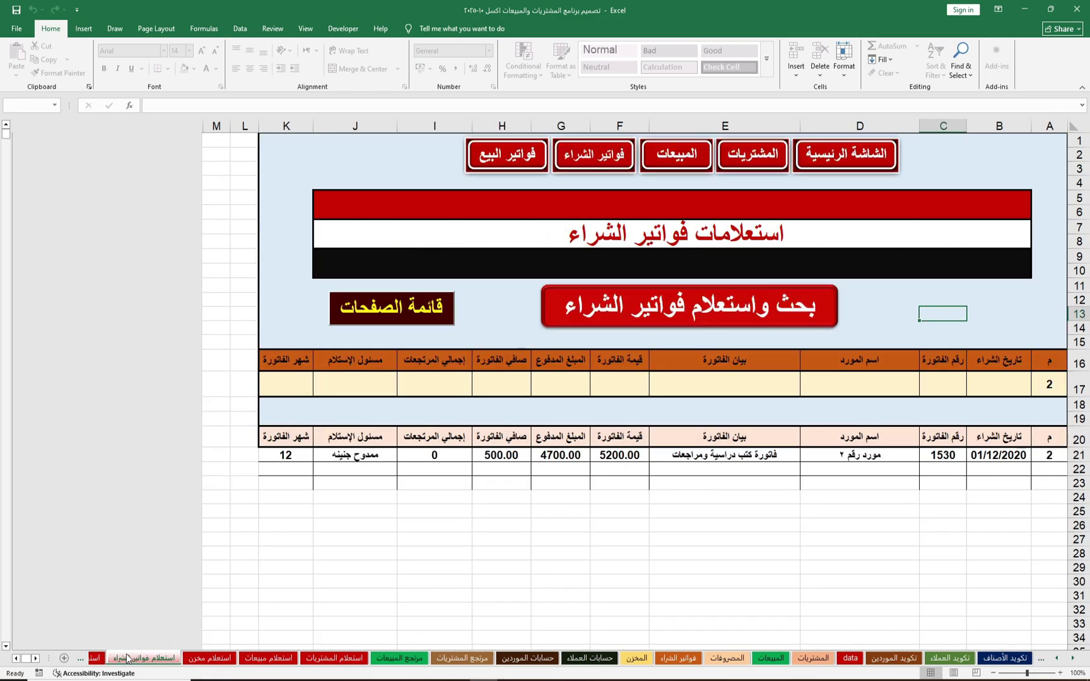
{"action": "left_click", "coordinate": [97, 659]}
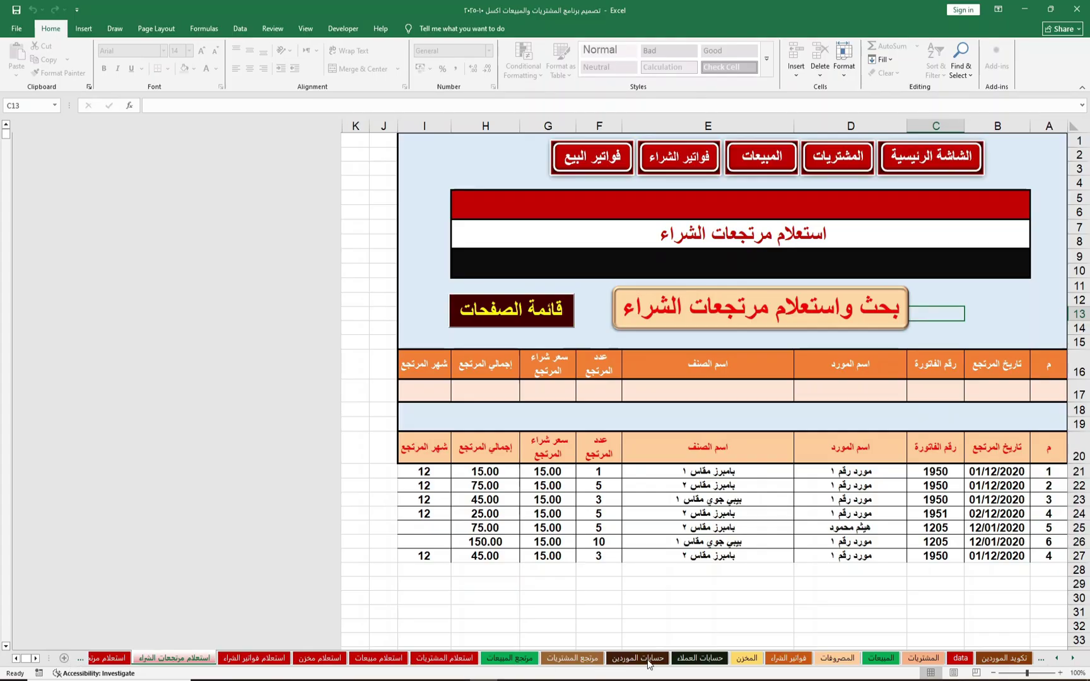
{"action": "left_click", "coordinate": [1056, 659]}
{"action": "left_click", "coordinate": [1056, 659]}
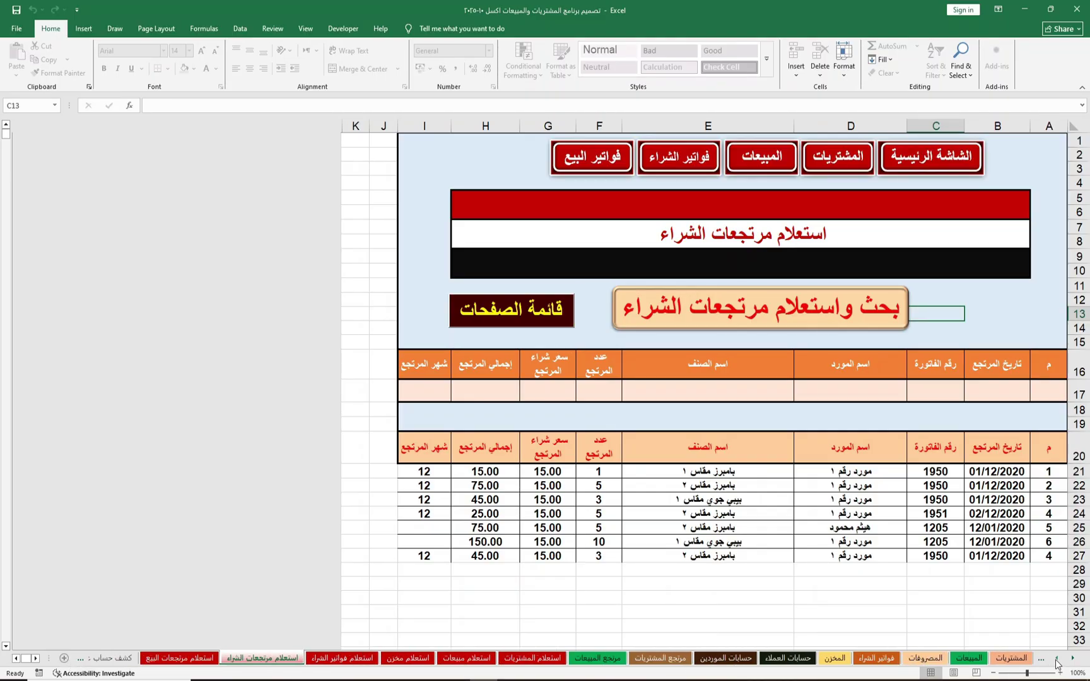
{"action": "left_click", "coordinate": [1056, 660]}
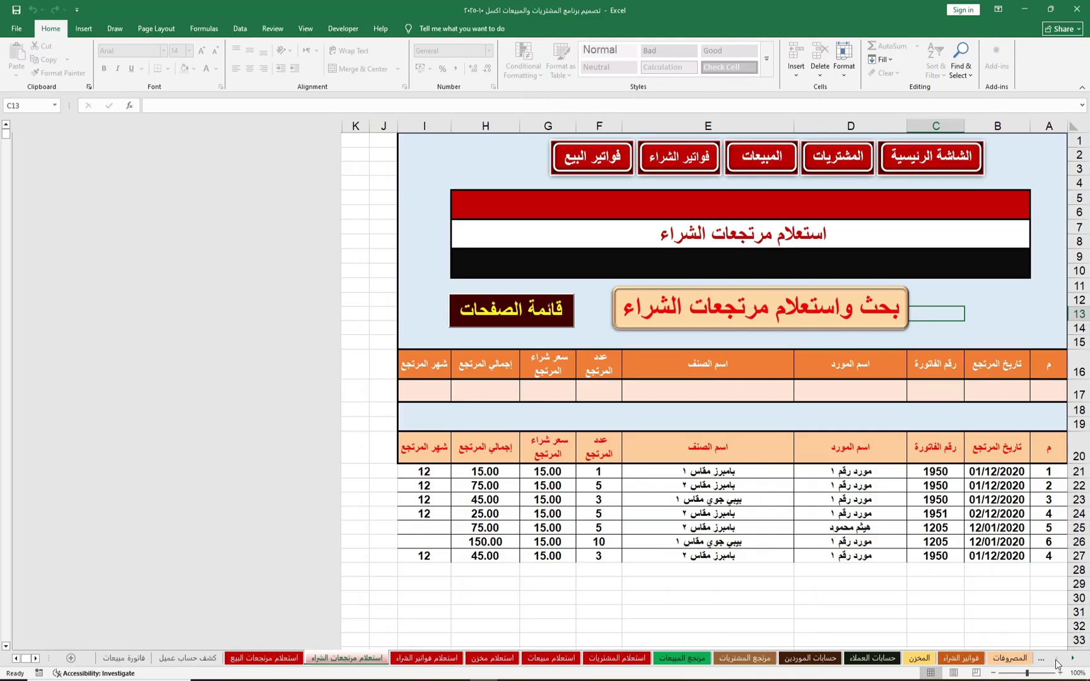
View the customer statement and sales invoice sheets, then return to the main menu sheet
{"action": "left_click", "coordinate": [187, 659]}
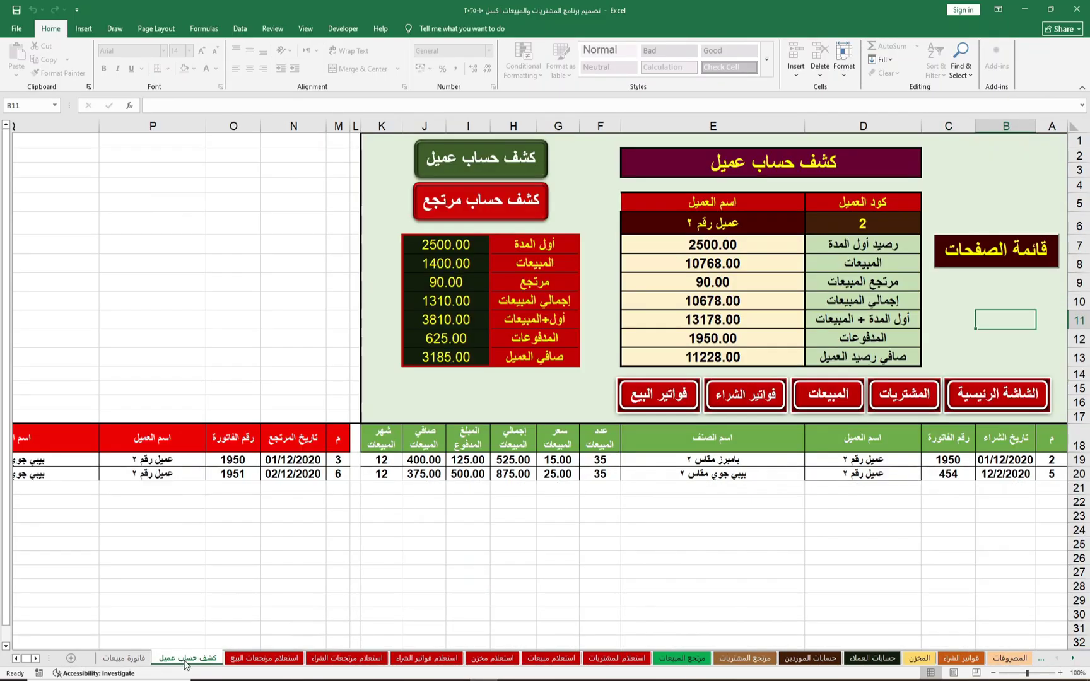
{"action": "left_click", "coordinate": [129, 659]}
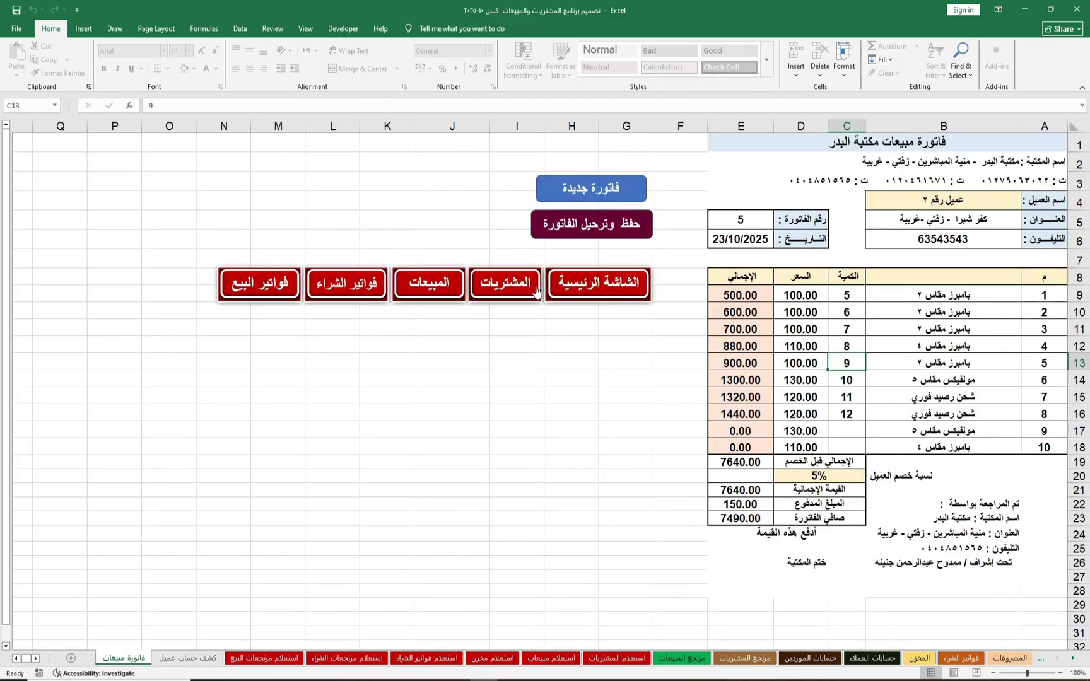
{"action": "left_click", "coordinate": [624, 298]}
{"action": "left_click", "coordinate": [549, 378]}
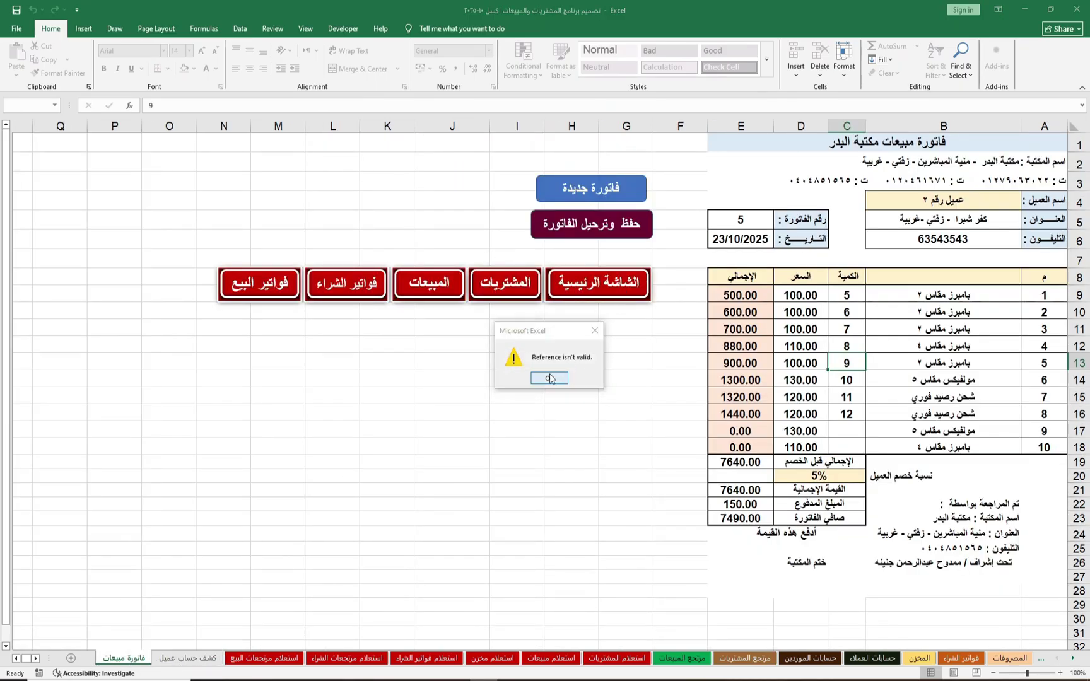
{"action": "left_click", "coordinate": [1072, 659]}
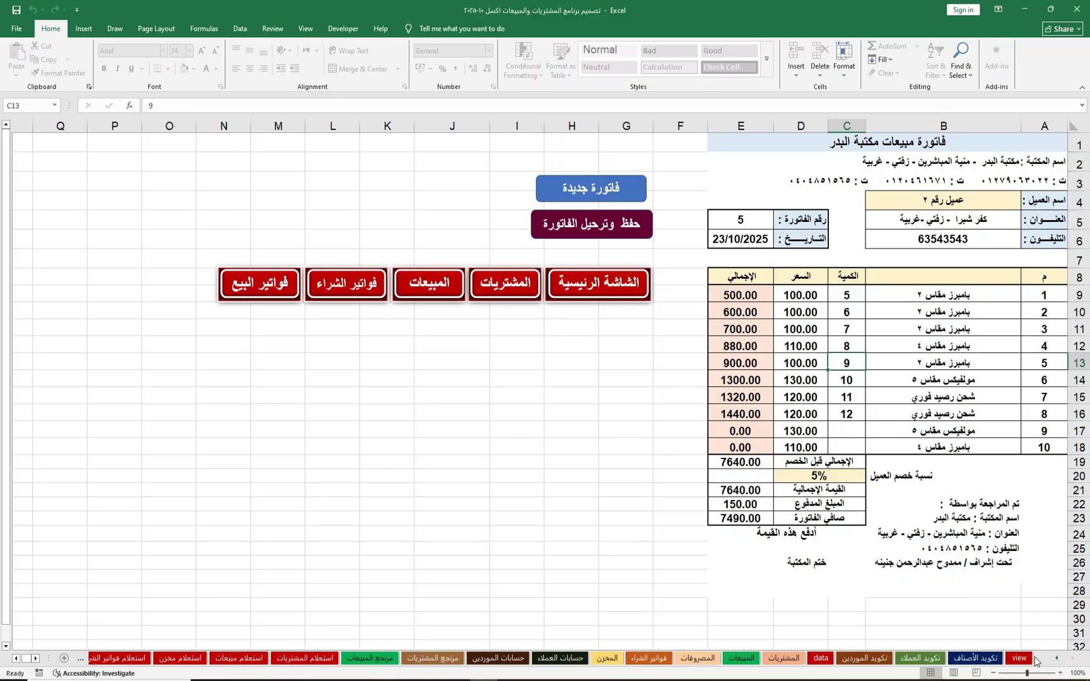
{"action": "left_click", "coordinate": [1018, 658]}
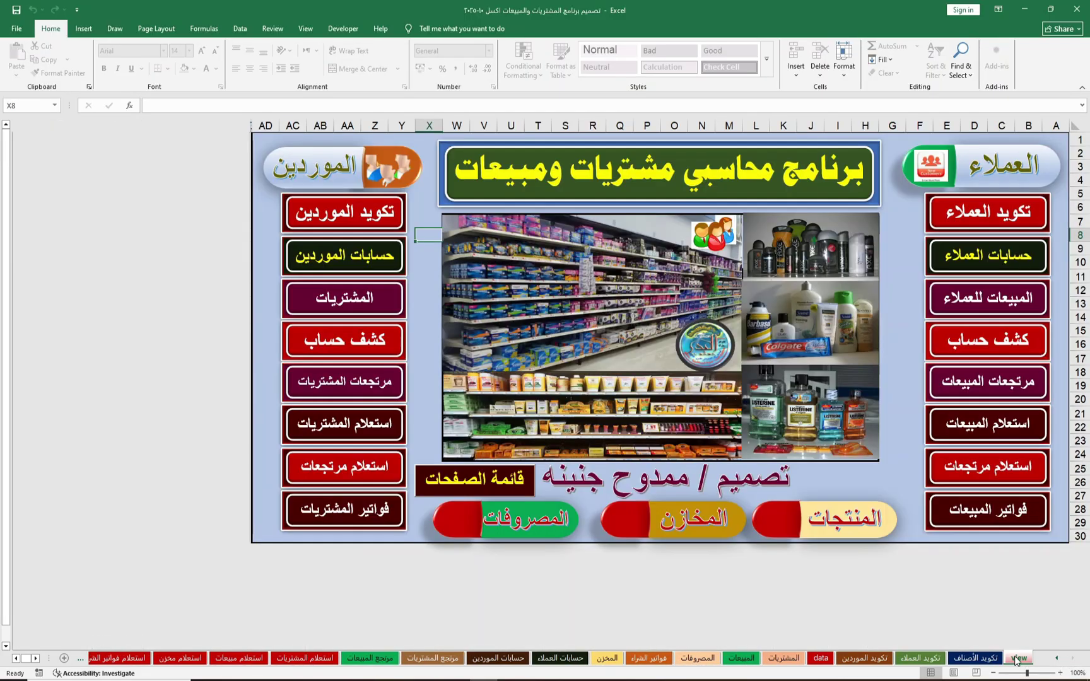
Open the قائمة الصفحات page-list menu, reposition it, and close it again
{"action": "left_click", "coordinate": [487, 480]}
{"action": "mouse_move", "coordinate": [599, 82]}
{"action": "left_mouse_down"}
{"action": "mouse_move", "coordinate": [806, 116]}
{"action": "mouse_move", "coordinate": [345, 88]}
{"action": "mouse_move", "coordinate": [741, 107]}
{"action": "mouse_move", "coordinate": [608, 108]}
{"action": "mouse_move", "coordinate": [628, 112]}
{"action": "left_mouse_up"}
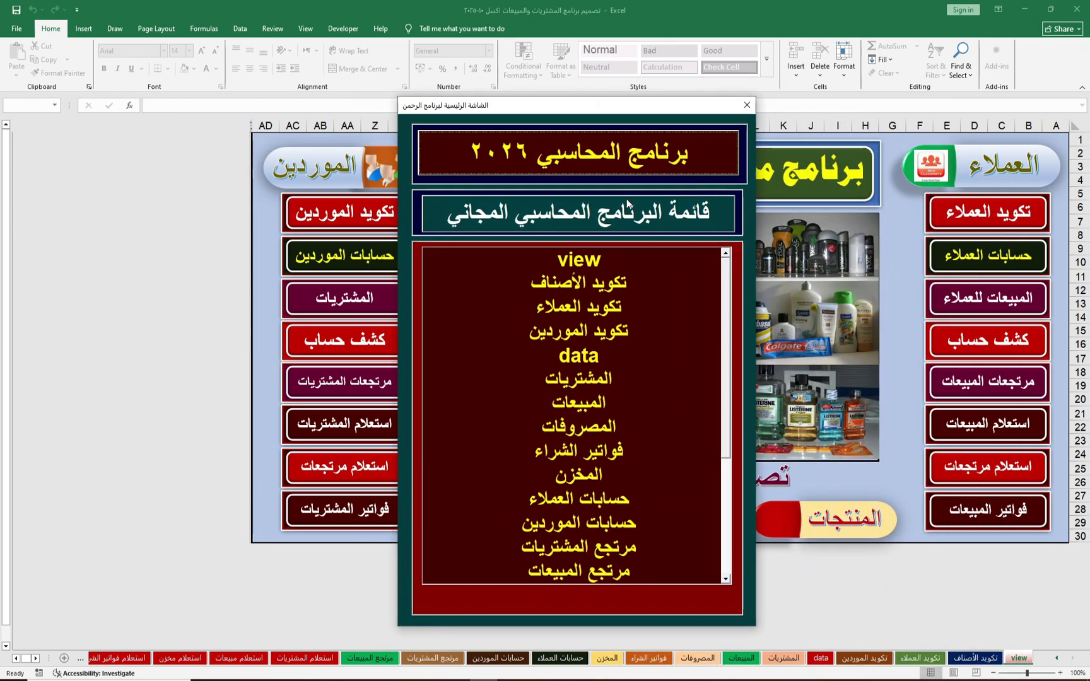
{"action": "left_click_drag", "start_coordinate": [680, 110], "coordinate": [672, 110]}
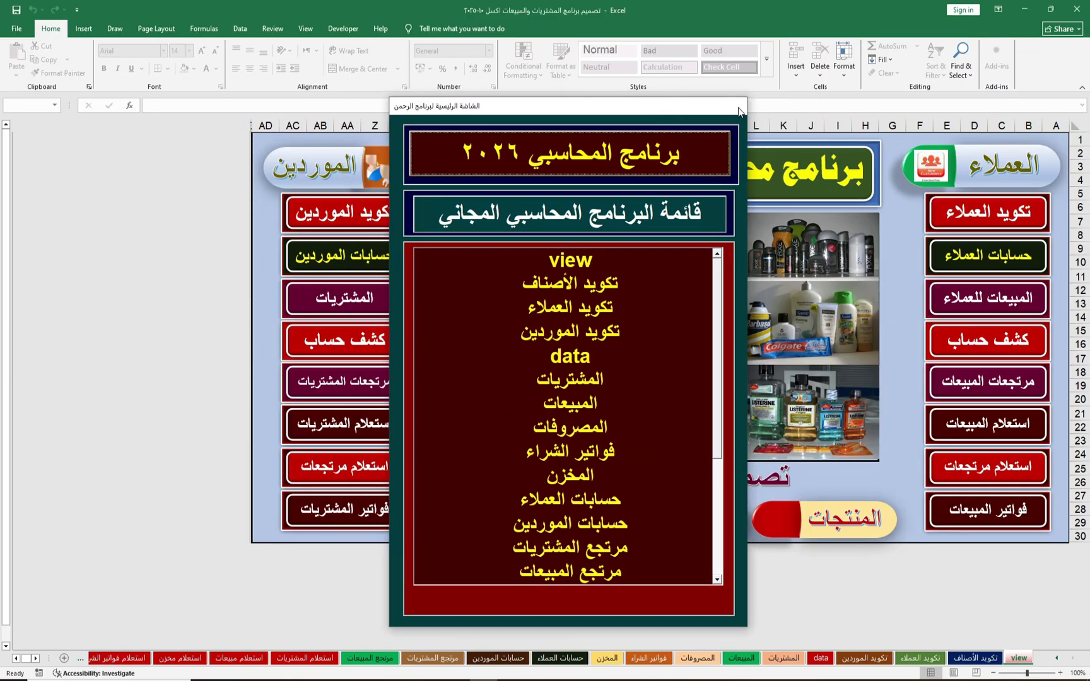
{"action": "left_click", "coordinate": [738, 107]}
Open the VBA editor from the Developer tab and open UserForm6's design
{"action": "left_click", "coordinate": [343, 29]}
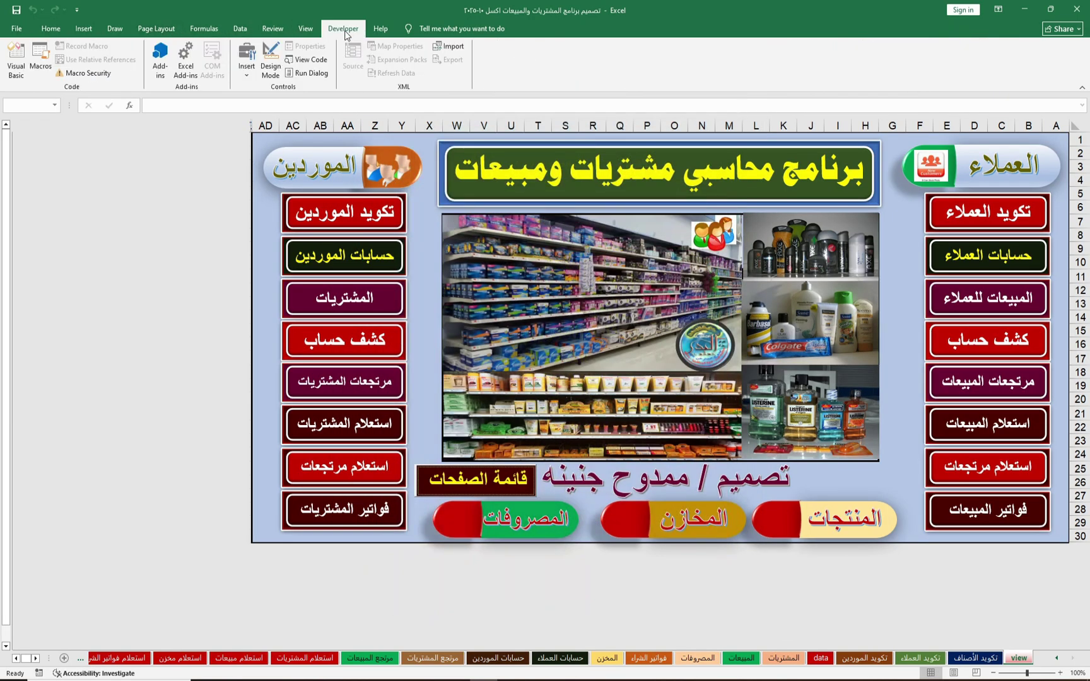
{"action": "left_click", "coordinate": [16, 60]}
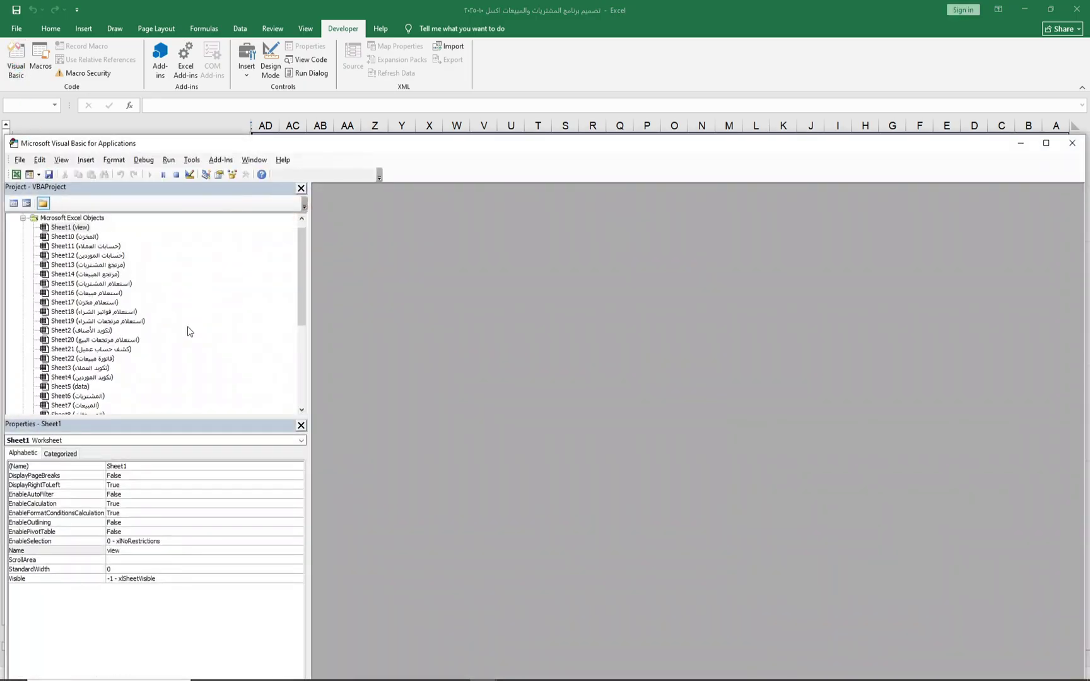
{"action": "left_click_drag", "start_coordinate": [299, 289], "coordinate": [299, 366]}
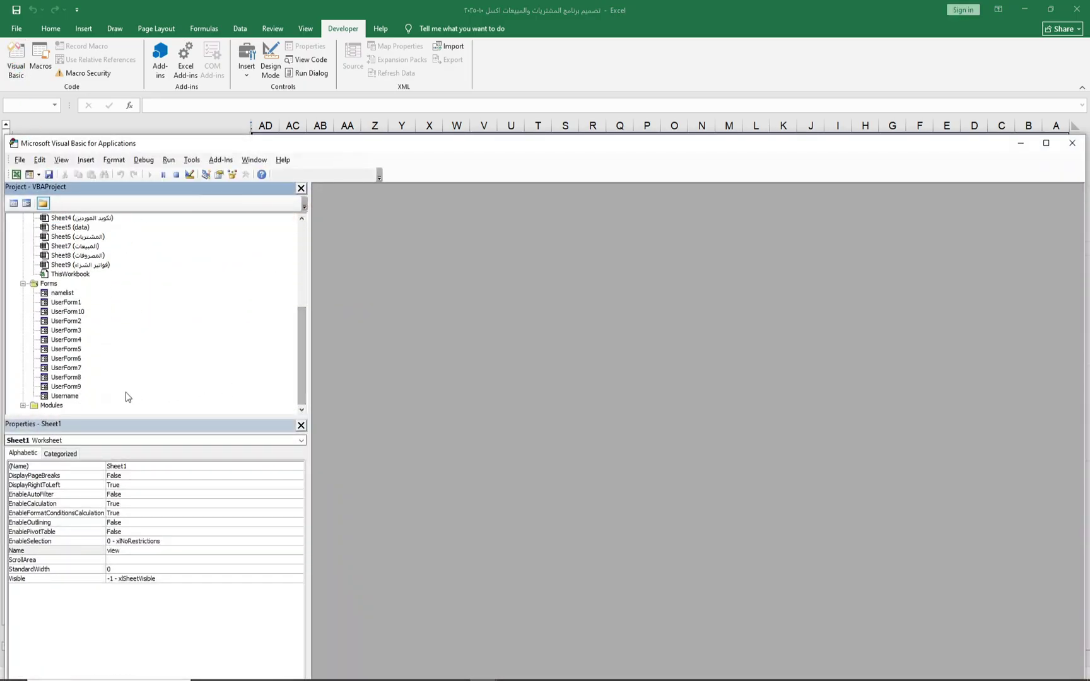
{"action": "left_click", "coordinate": [23, 406]}
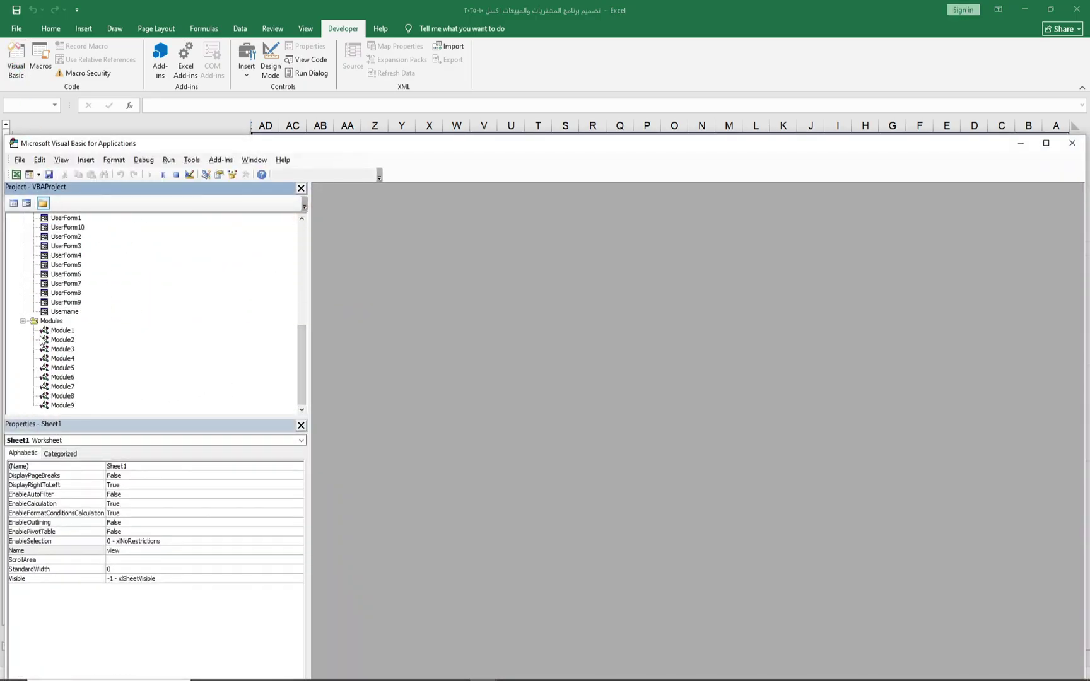
{"action": "left_click", "coordinate": [64, 276]}
{"action": "double_click", "coordinate": [66, 278]}
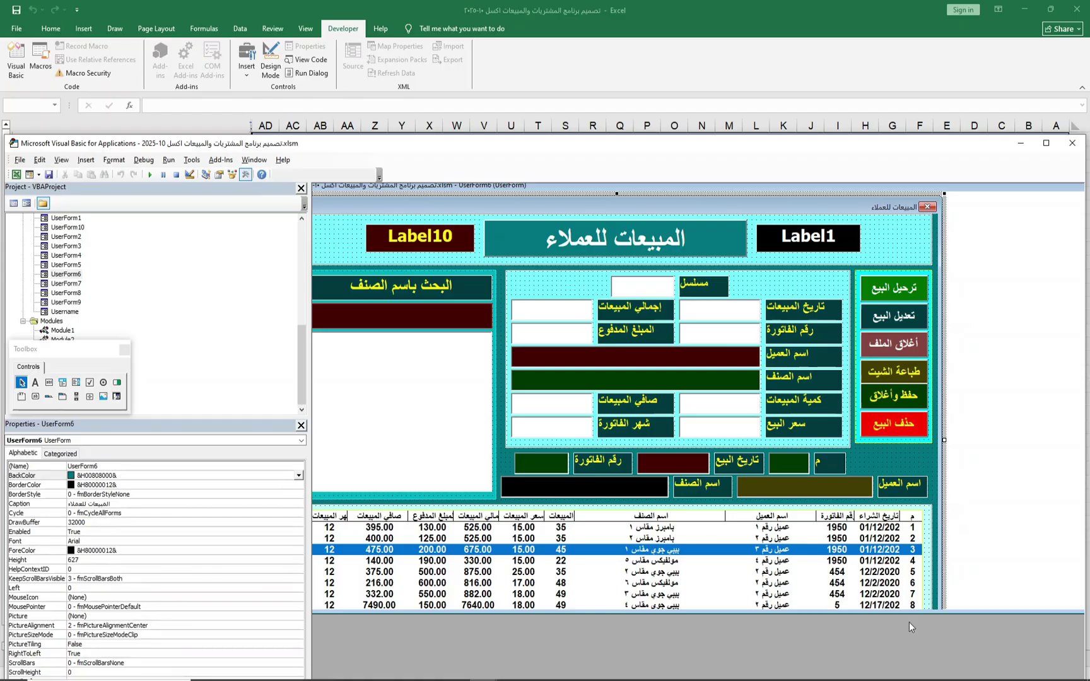
Enlarge the UserForm6 designer, reopen the VBA editor, and reposition the controls toolbox
{"action": "mouse_move", "coordinate": [911, 610]}
{"action": "left_mouse_down"}
{"action": "mouse_move", "coordinate": [911, 679]}
{"action": "mouse_move", "coordinate": [915, 641]}
{"action": "left_mouse_up"}
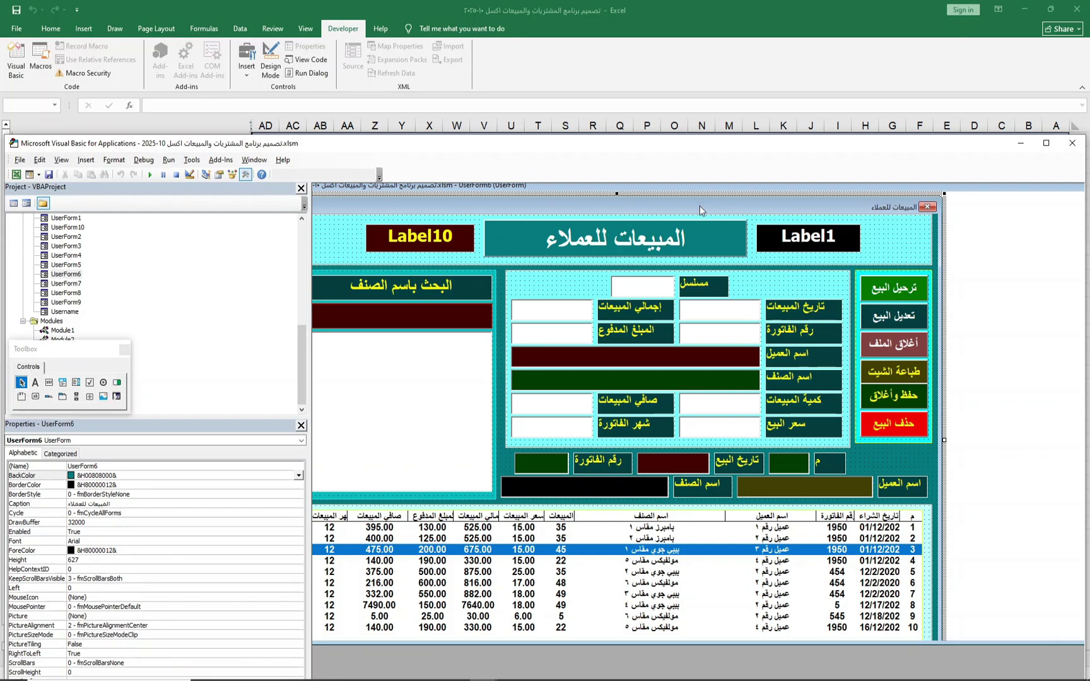
{"action": "left_click", "coordinate": [1073, 143]}
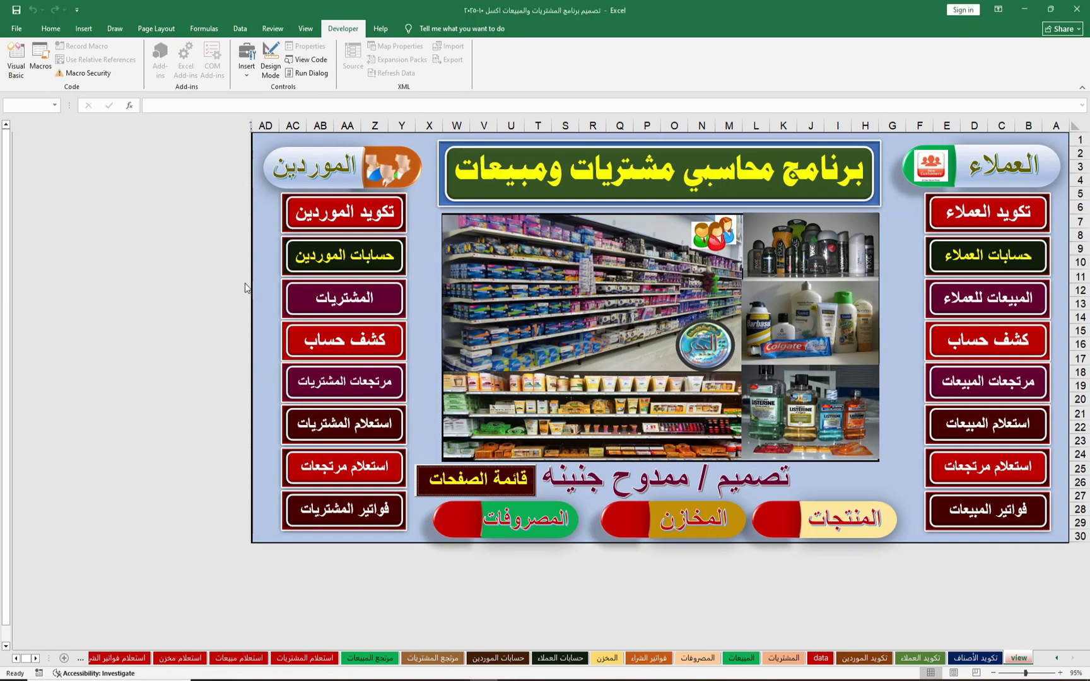
{"action": "left_click", "coordinate": [15, 60]}
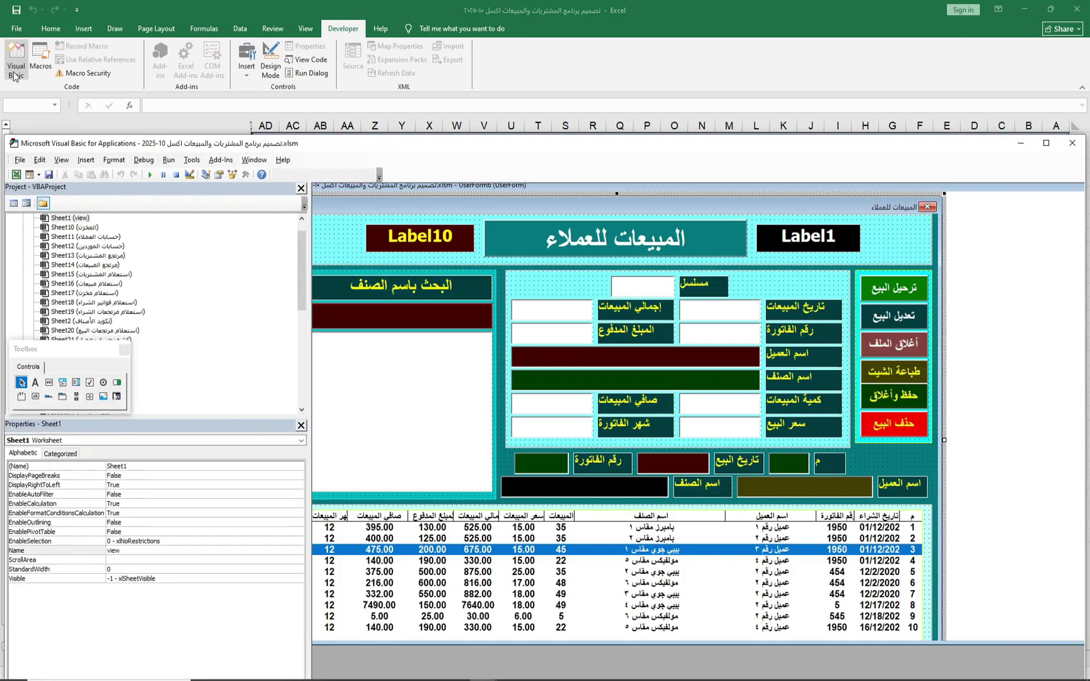
{"action": "left_click_drag", "start_coordinate": [98, 350], "coordinate": [194, 246]}
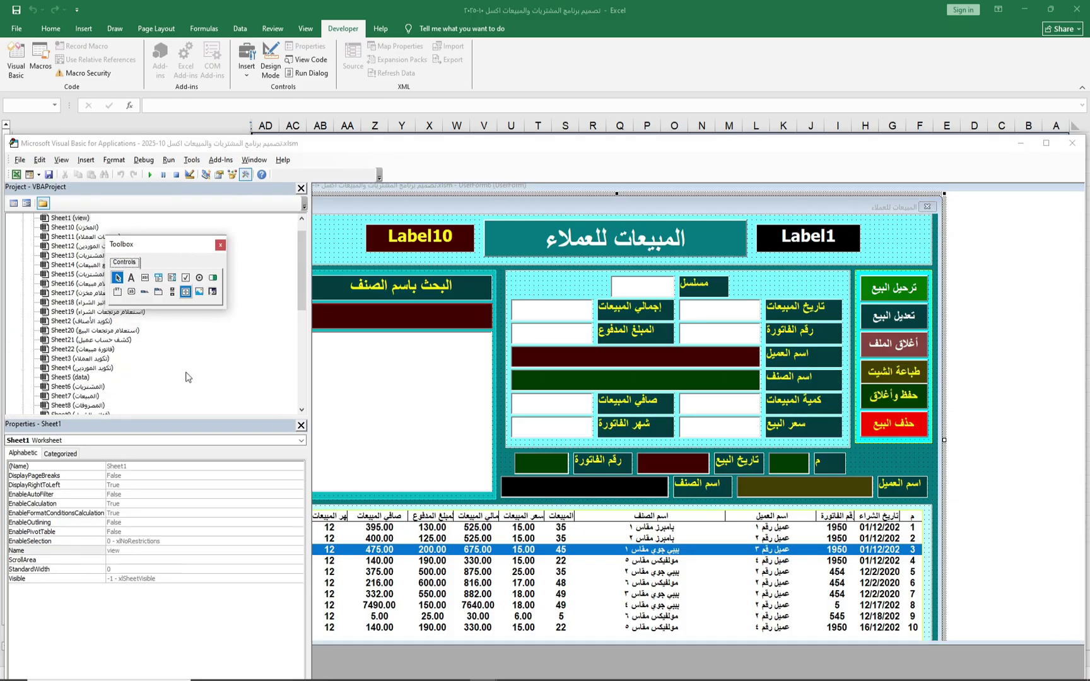
{"action": "left_click_drag", "start_coordinate": [303, 289], "coordinate": [301, 366]}
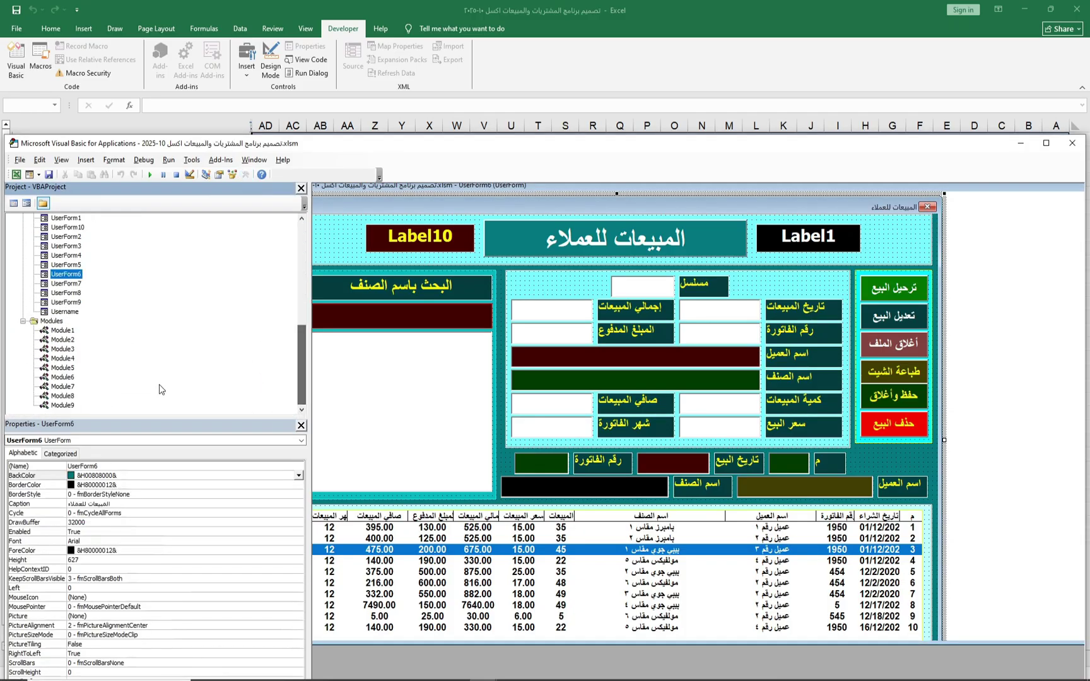
Open the UserForm9 supplier returns form design and maximise its designer
{"action": "left_click", "coordinate": [65, 311]}
{"action": "double_click", "coordinate": [66, 303]}
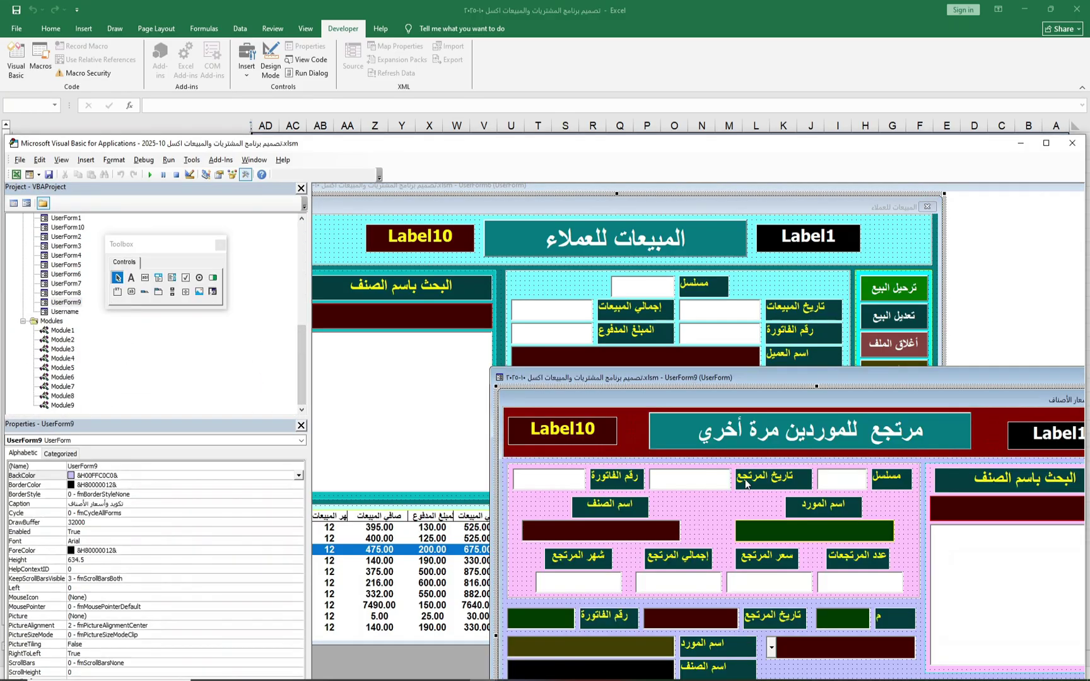
{"action": "double_click", "coordinate": [839, 381]}
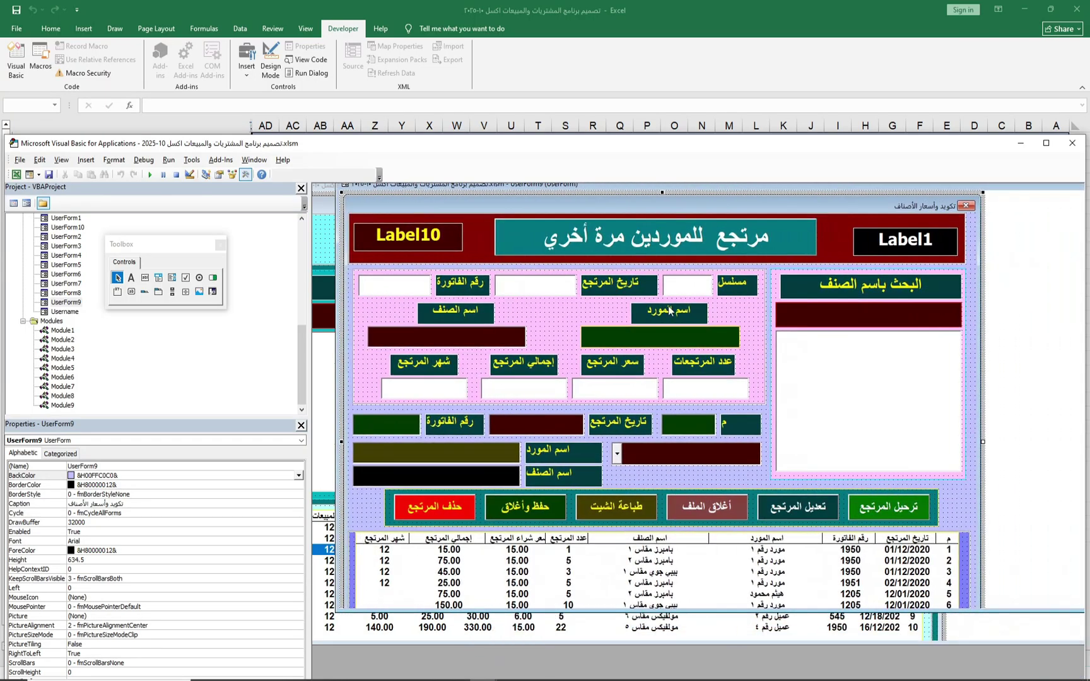
Review the code behind the ترحيل المرتجع post-return button, then return to the form
{"action": "left_click", "coordinate": [897, 508]}
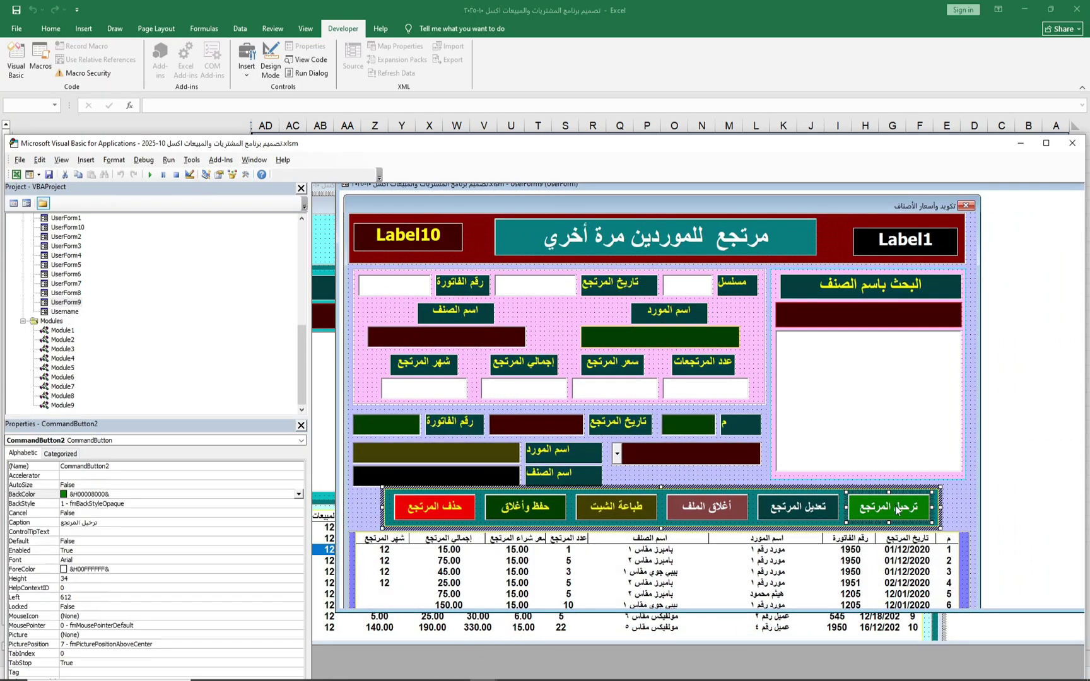
{"action": "double_click", "coordinate": [897, 509]}
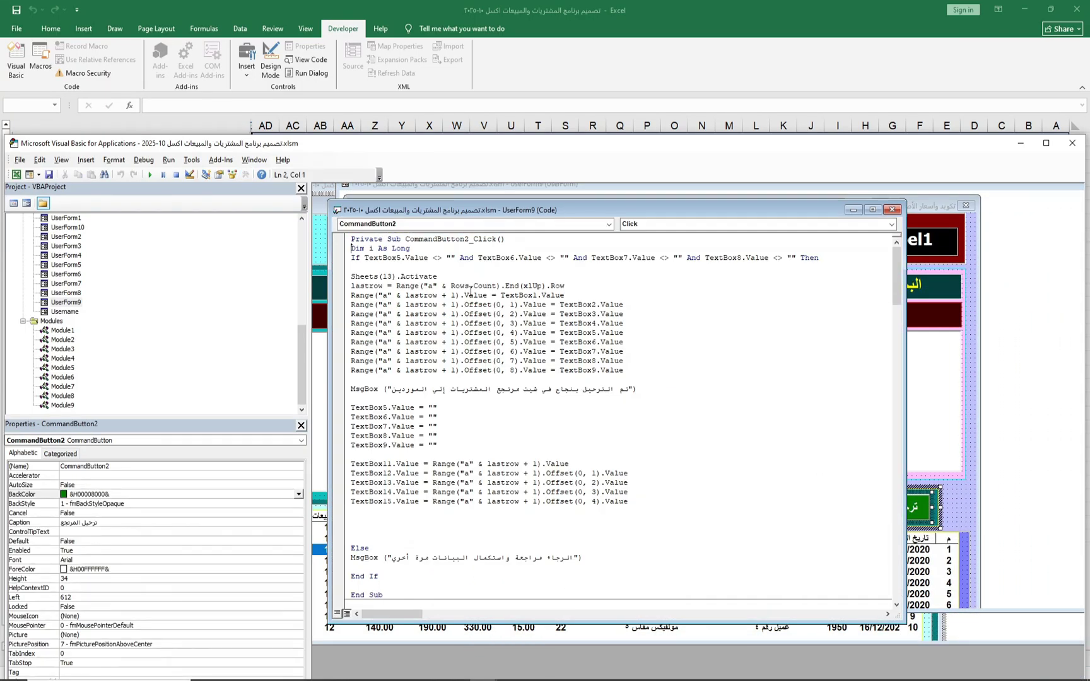
{"action": "scroll", "coordinate": [518, 412], "scroll_direction": "down", "scroll_amount": 5}
{"action": "scroll", "coordinate": [518, 423], "scroll_direction": "down", "scroll_amount": 5}
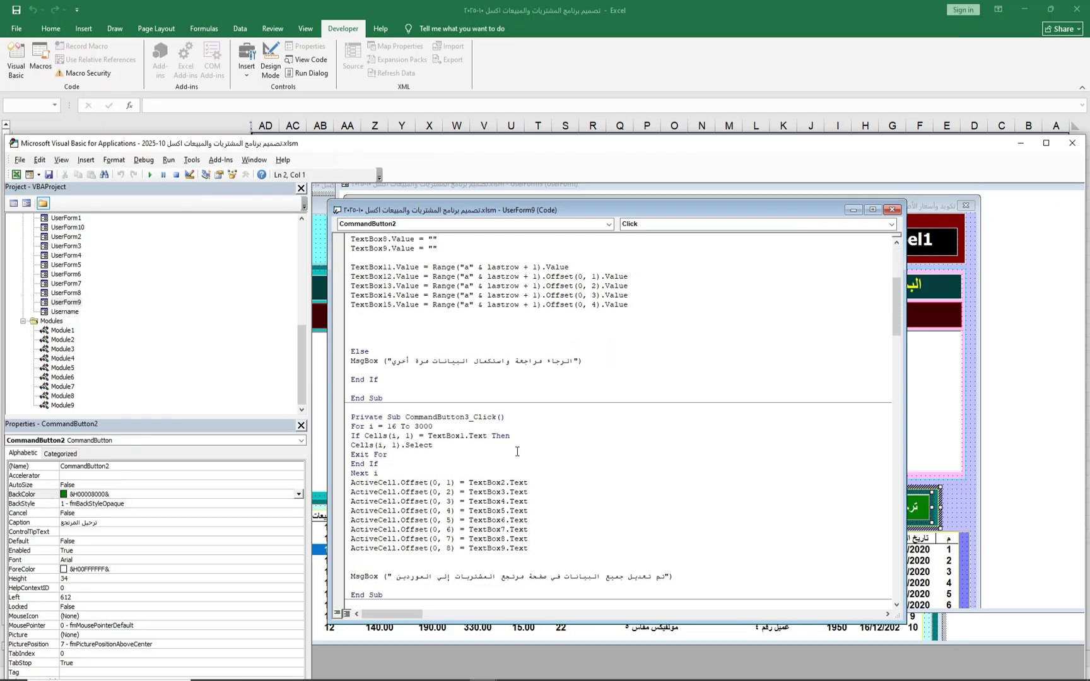
{"action": "scroll", "coordinate": [518, 435], "scroll_direction": "down", "scroll_amount": 5}
{"action": "scroll", "coordinate": [519, 456], "scroll_direction": "down", "scroll_amount": 5}
{"action": "scroll", "coordinate": [518, 457], "scroll_direction": "down", "scroll_amount": 5}
{"action": "scroll", "coordinate": [517, 464], "scroll_direction": "down", "scroll_amount": 5}
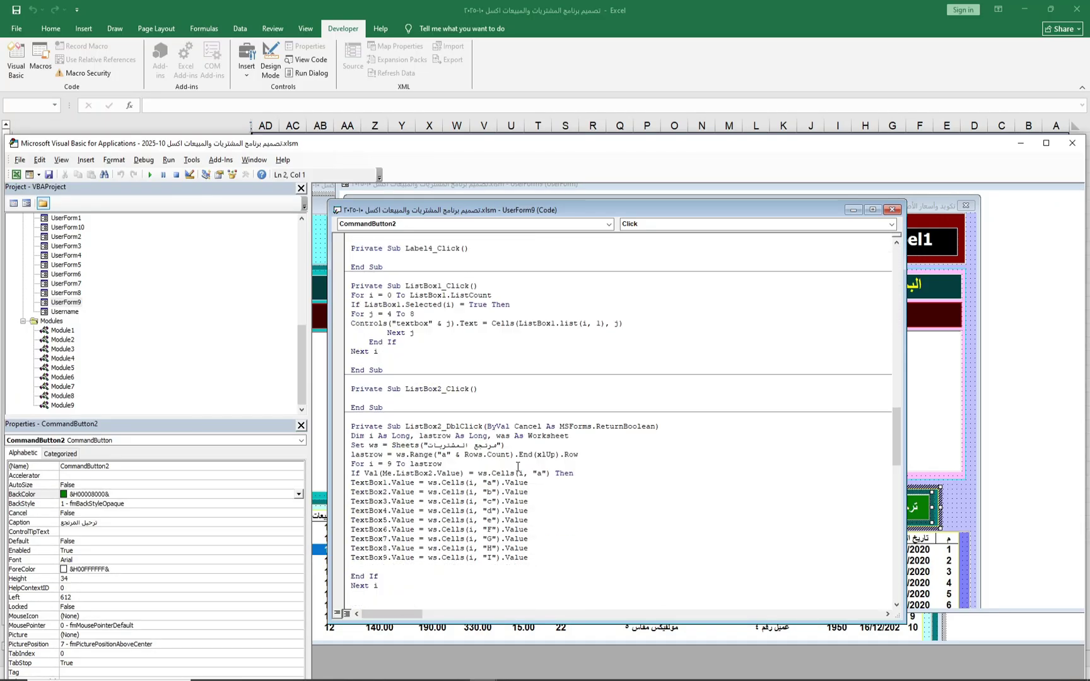
{"action": "scroll", "coordinate": [517, 470], "scroll_direction": "down", "scroll_amount": 5}
{"action": "scroll", "coordinate": [516, 477], "scroll_direction": "down", "scroll_amount": 5}
{"action": "scroll", "coordinate": [516, 478], "scroll_direction": "up", "scroll_amount": 3}
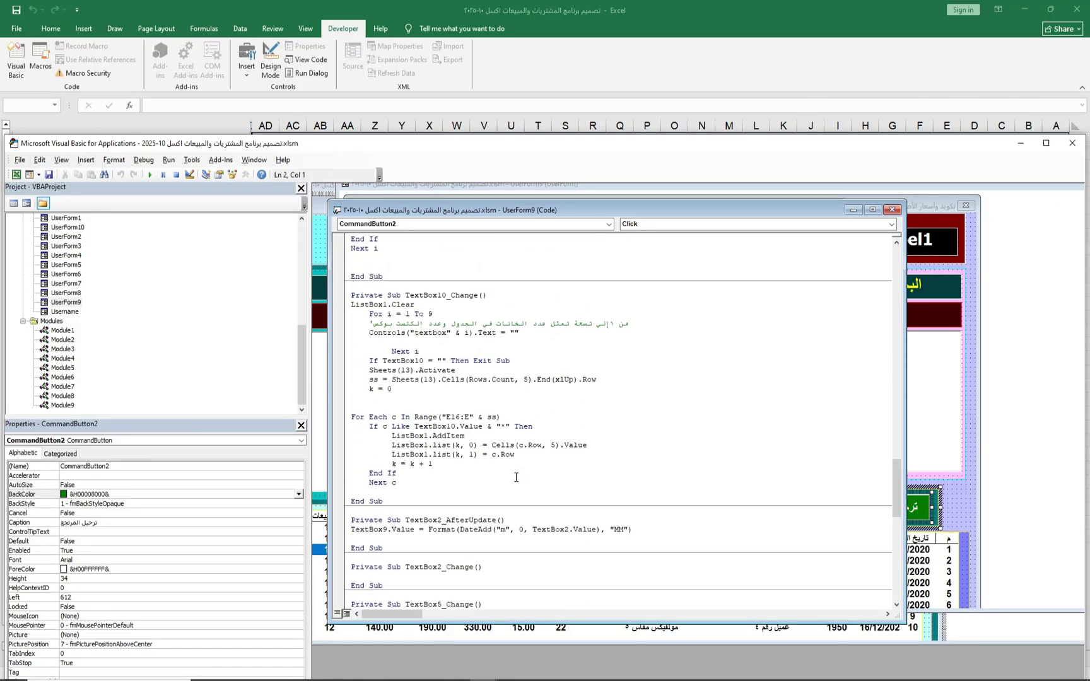
{"action": "scroll", "coordinate": [516, 476], "scroll_direction": "up", "scroll_amount": 4}
{"action": "scroll", "coordinate": [516, 472], "scroll_direction": "up", "scroll_amount": 5}
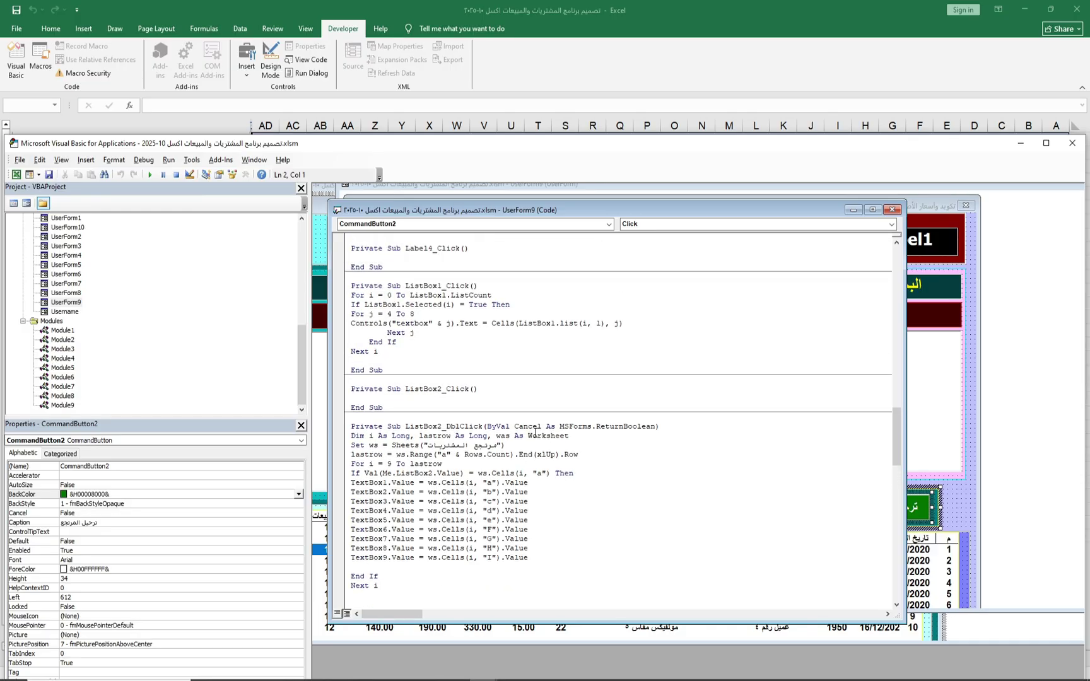
{"action": "left_click", "coordinate": [892, 210]}
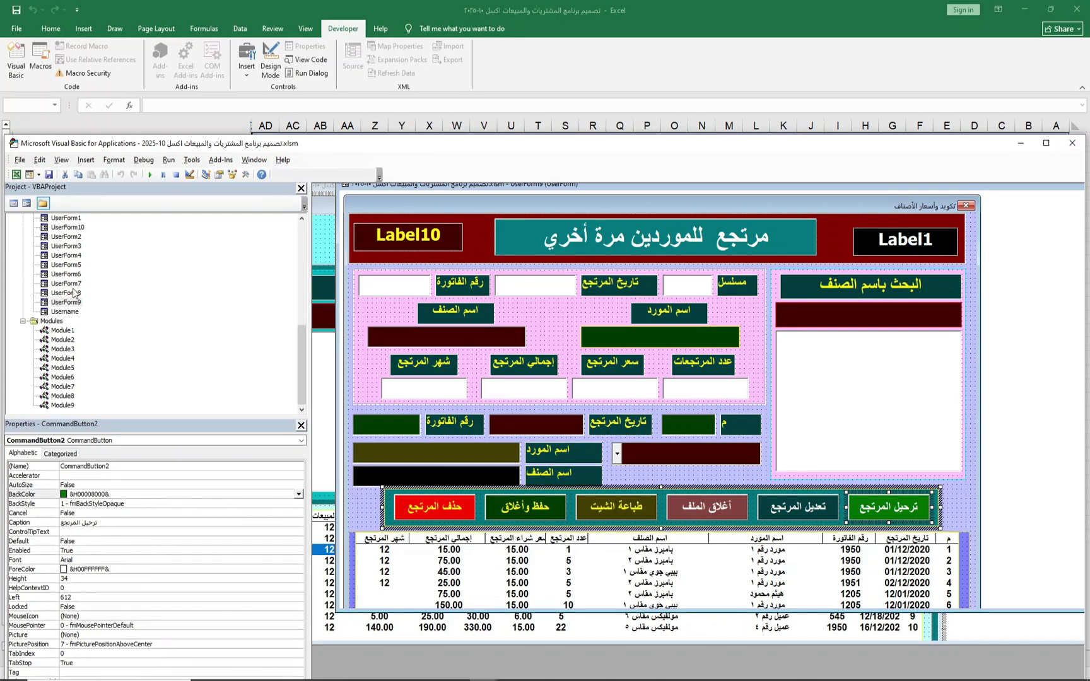
Open UserForm7's design and view the طباعة الشيت print button's Click code
{"action": "double_click", "coordinate": [74, 285]}
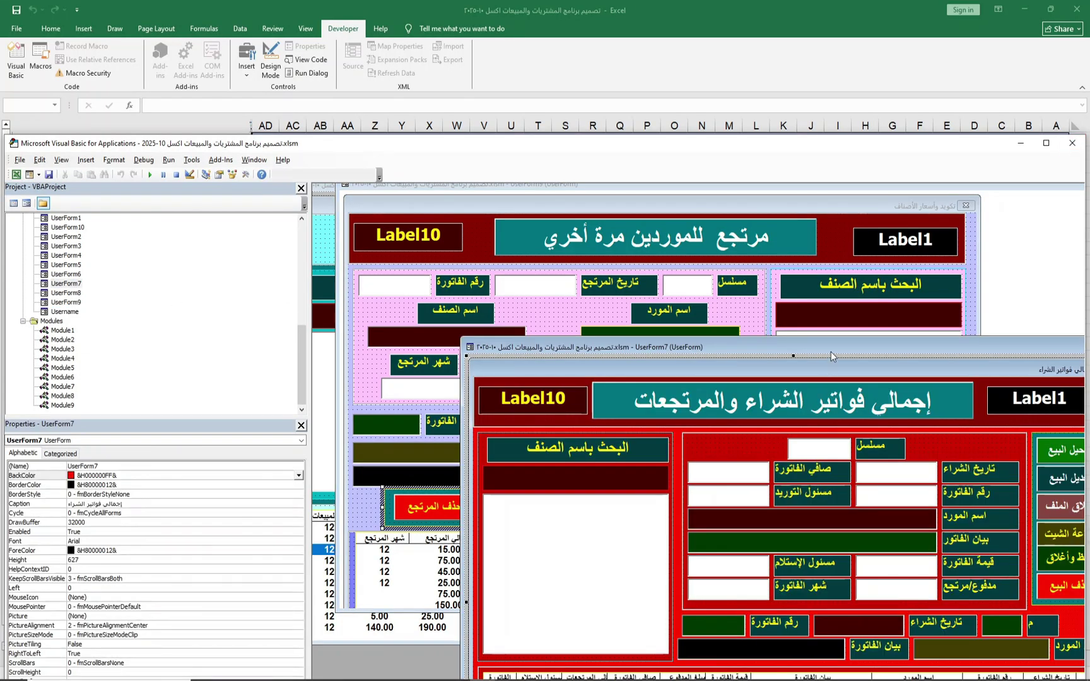
{"action": "left_click_drag", "start_coordinate": [831, 353], "coordinate": [678, 188]}
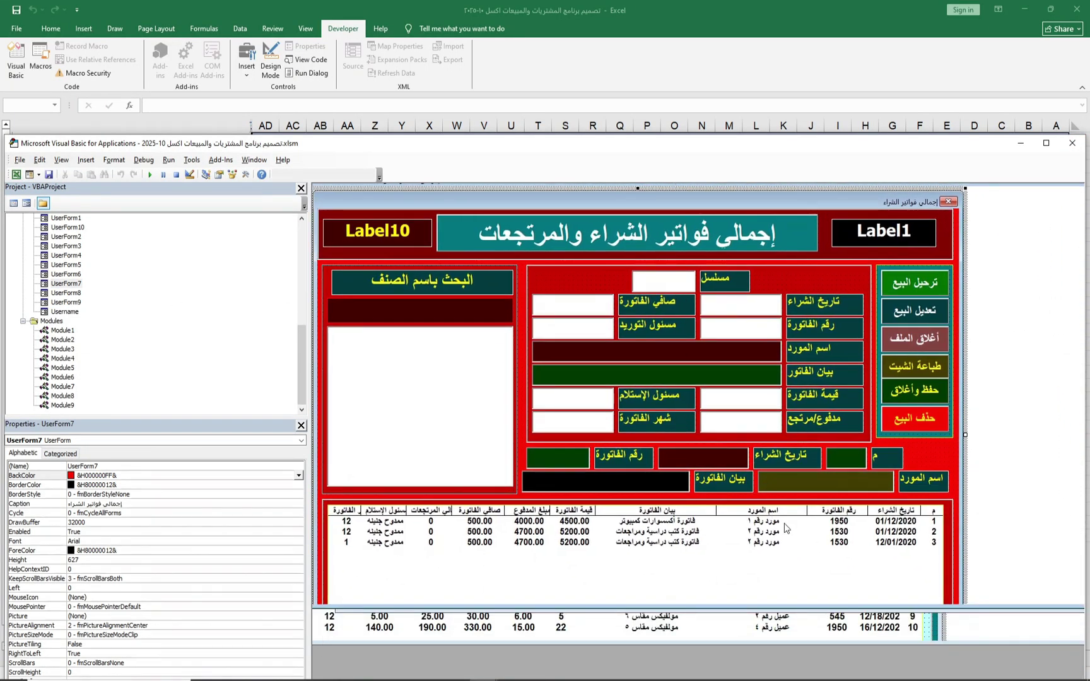
{"action": "left_click", "coordinate": [928, 366]}
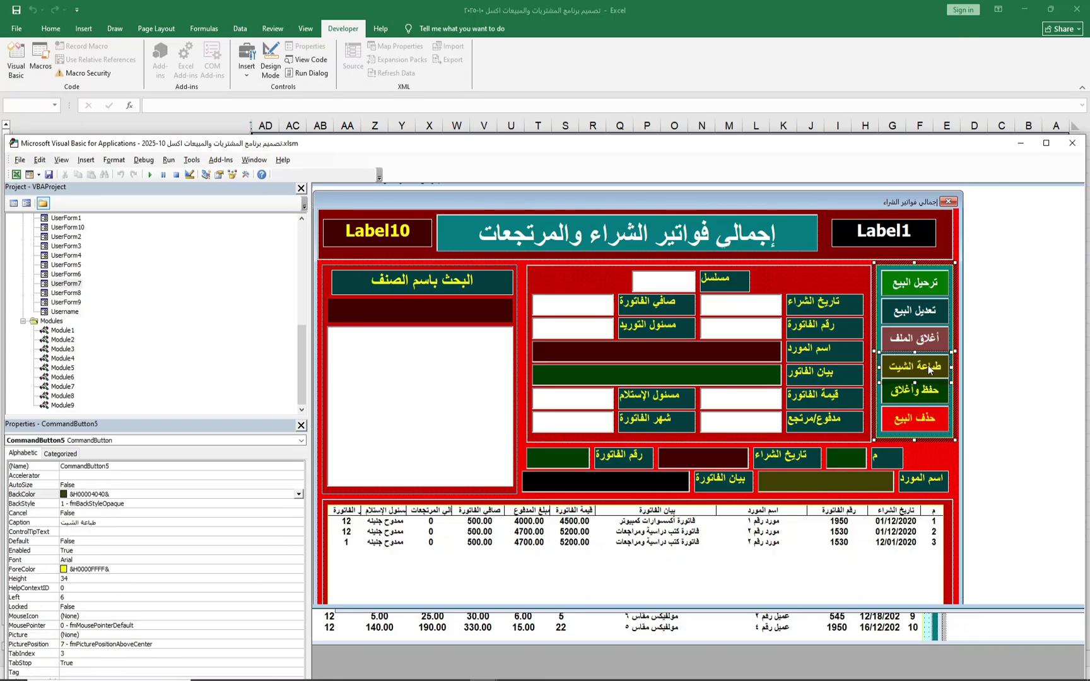
{"action": "left_click", "coordinate": [926, 367]}
{"action": "left_click", "coordinate": [939, 348]}
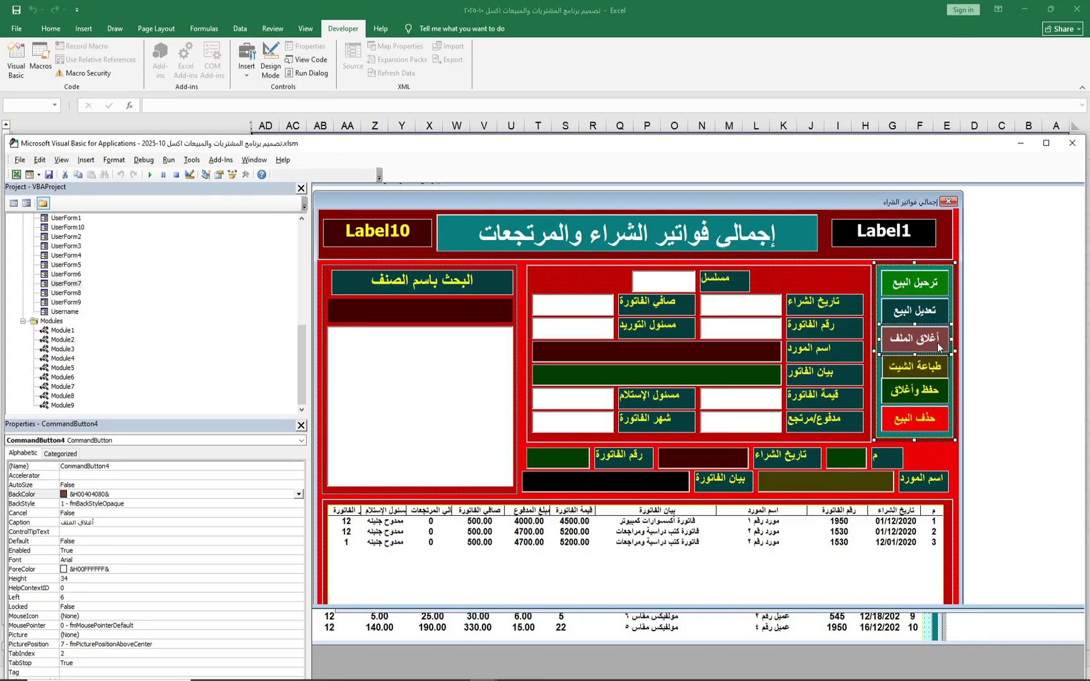
{"action": "double_click", "coordinate": [935, 372]}
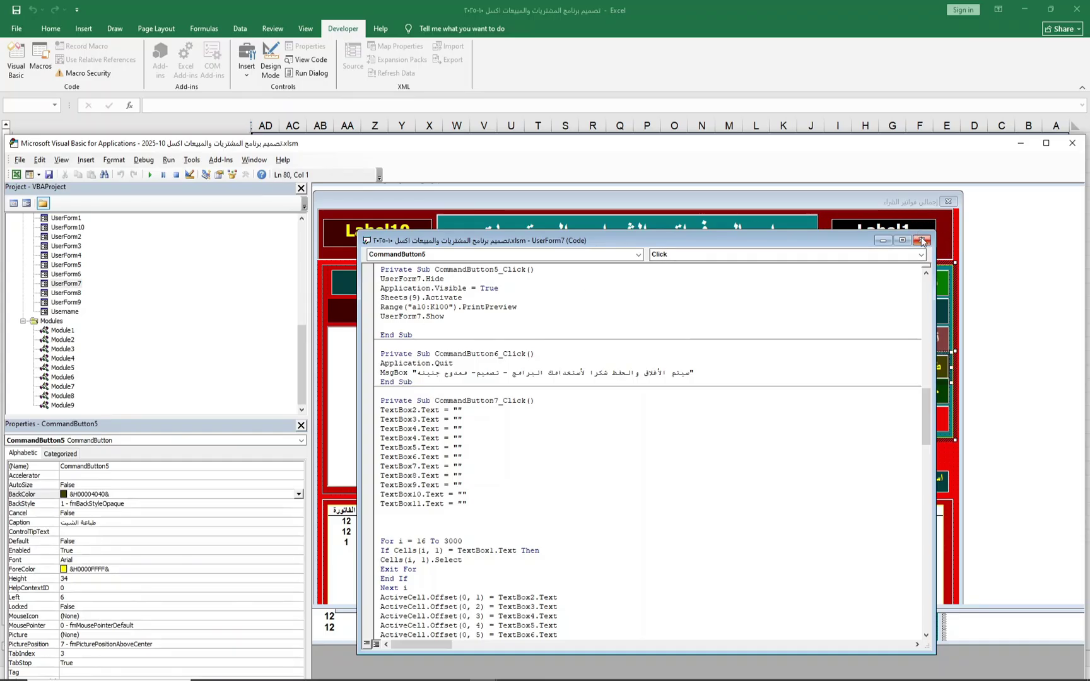
{"action": "left_click", "coordinate": [921, 241]}
View the Click code of the أغلاق الملف and تعديل البيع buttons, highlighting the ActiveCell.Offset lines
{"action": "left_click", "coordinate": [933, 344]}
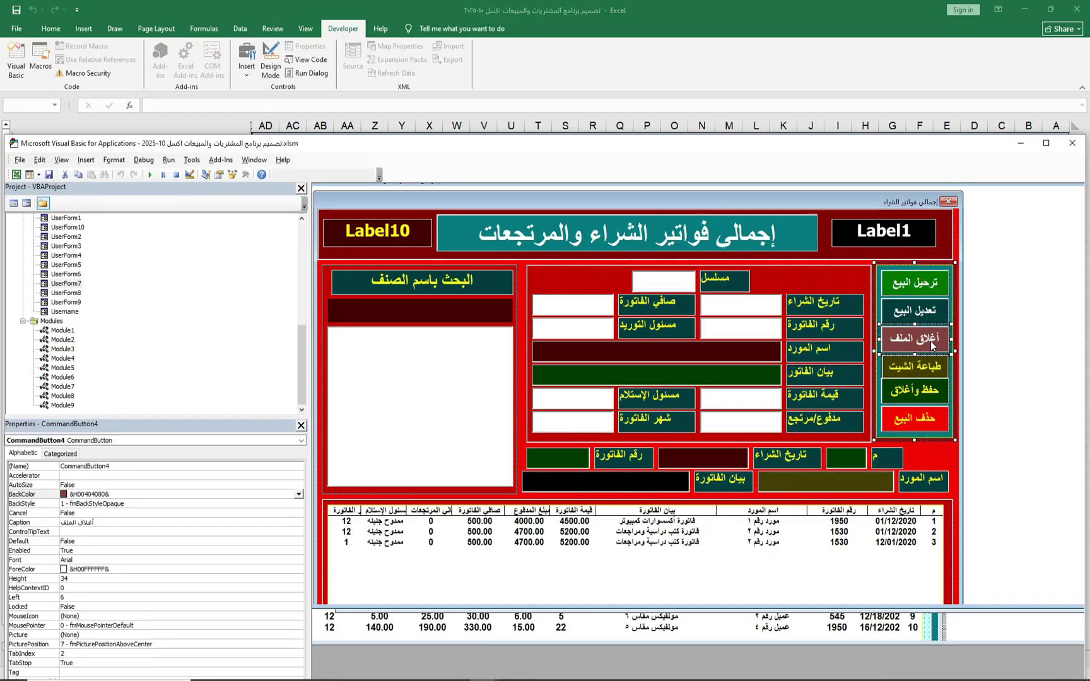
{"action": "double_click", "coordinate": [933, 344]}
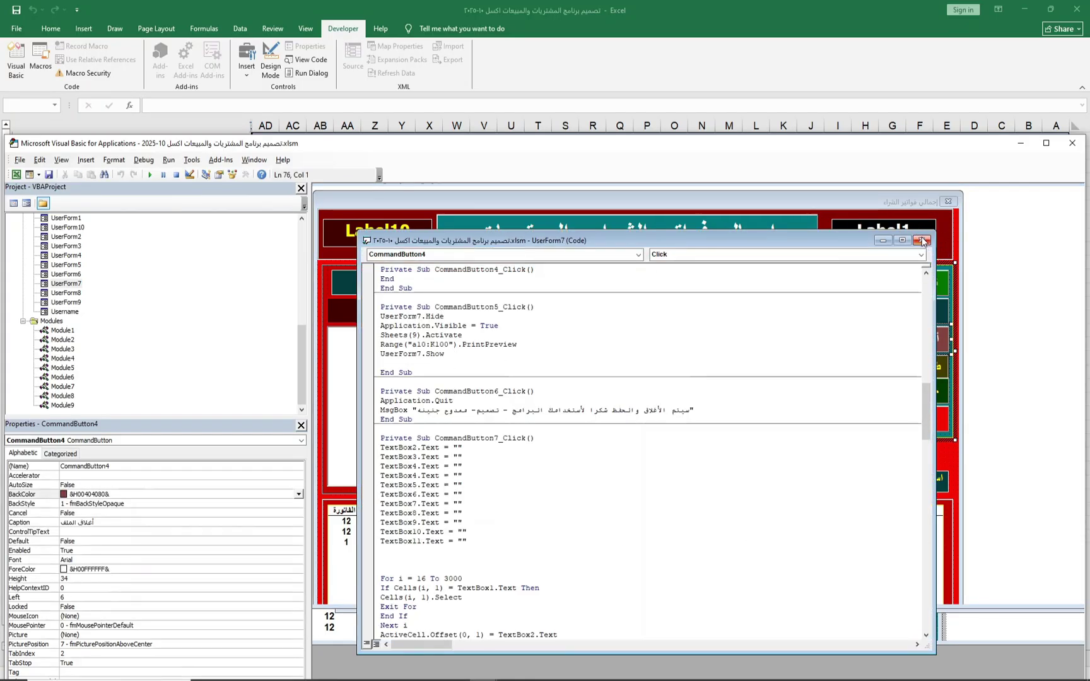
{"action": "left_click", "coordinate": [922, 240]}
{"action": "double_click", "coordinate": [926, 318]}
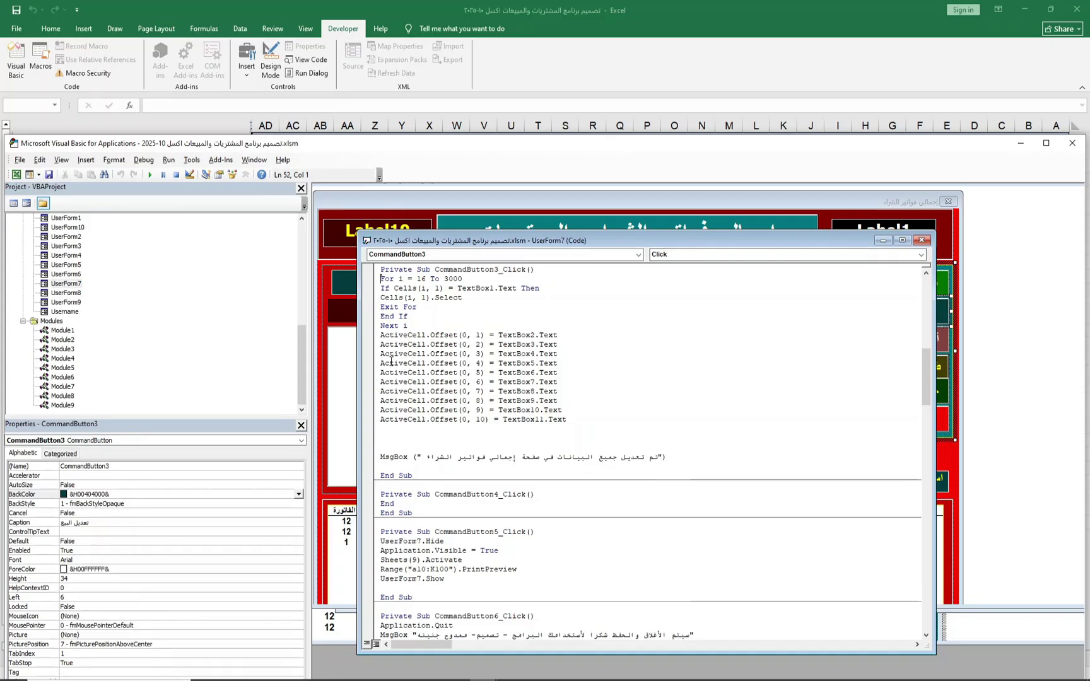
{"action": "mouse_move", "coordinate": [381, 337]}
{"action": "left_mouse_down"}
{"action": "mouse_move", "coordinate": [615, 420]}
{"action": "mouse_move", "coordinate": [613, 431]}
{"action": "left_mouse_up"}
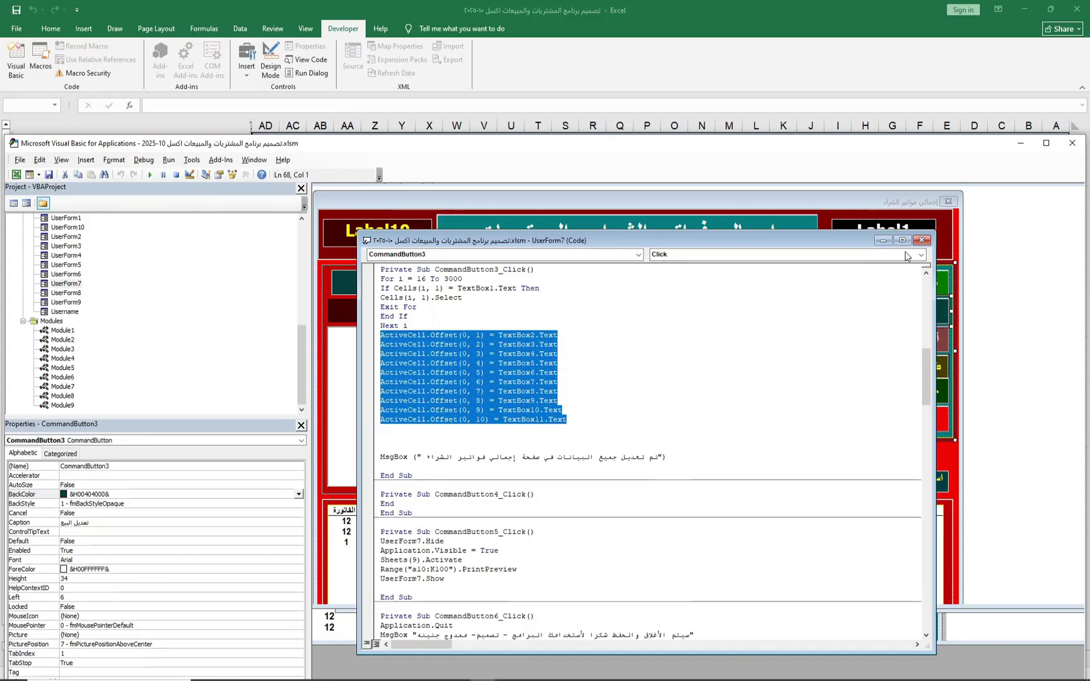
{"action": "left_click", "coordinate": [921, 241]}
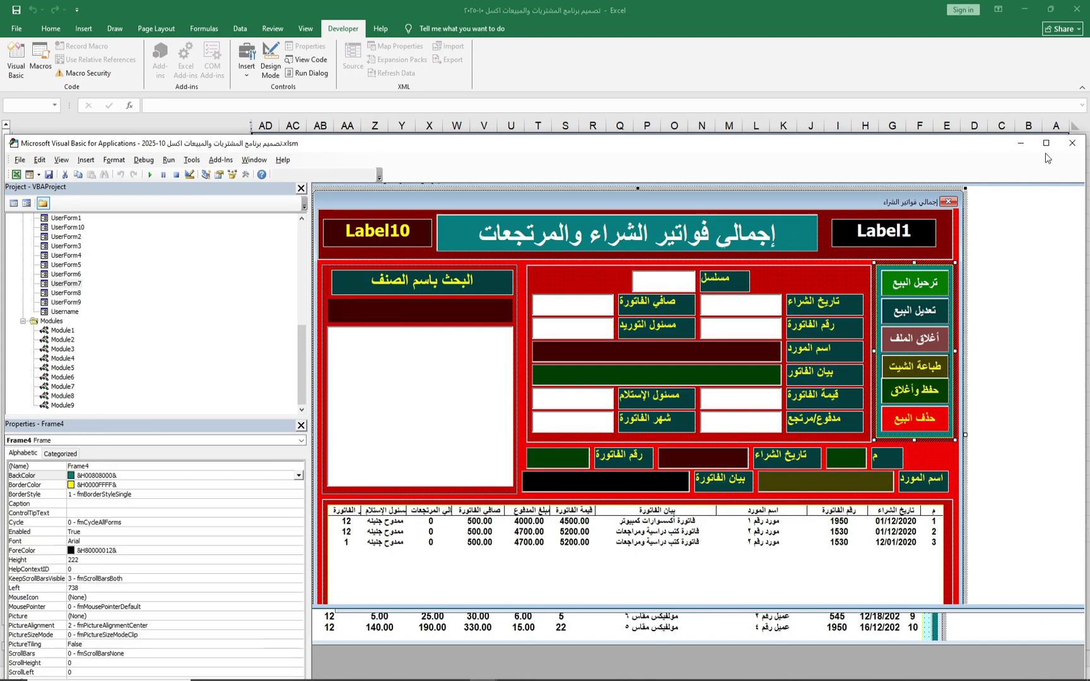
Close the VBA editor and select the round logo on the main dashboard sheet
{"action": "left_click", "coordinate": [1072, 143]}
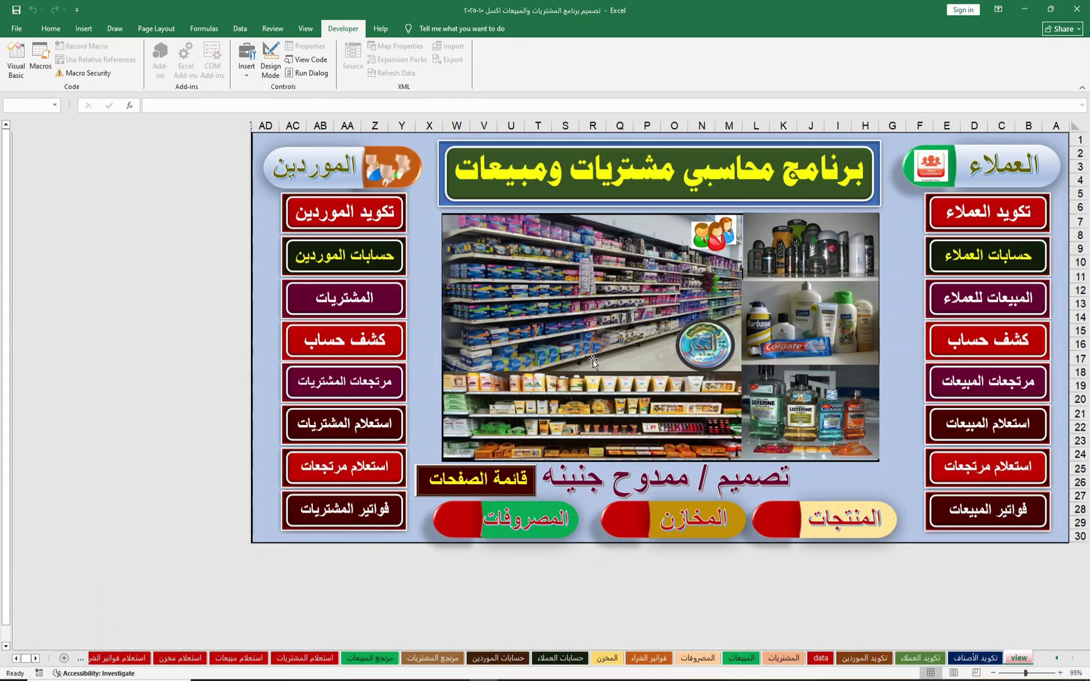
{"action": "left_click", "coordinate": [711, 349]}
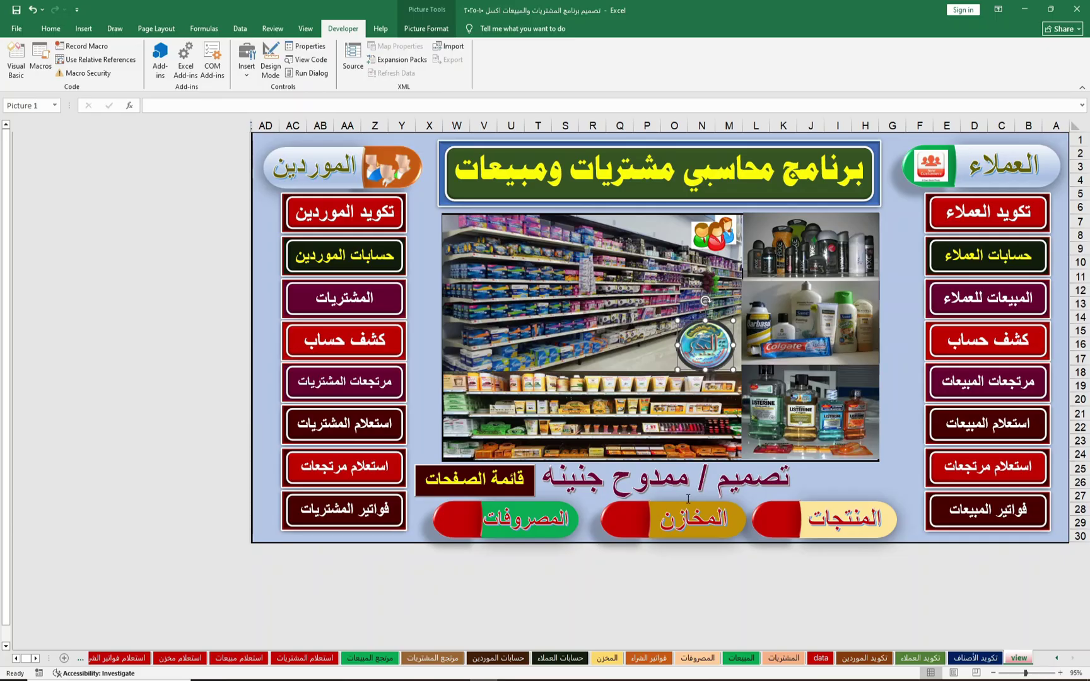
Open the قائمة الصفحات form, jump to the data sheet, then back to the view sheet
{"action": "left_click", "coordinate": [510, 482]}
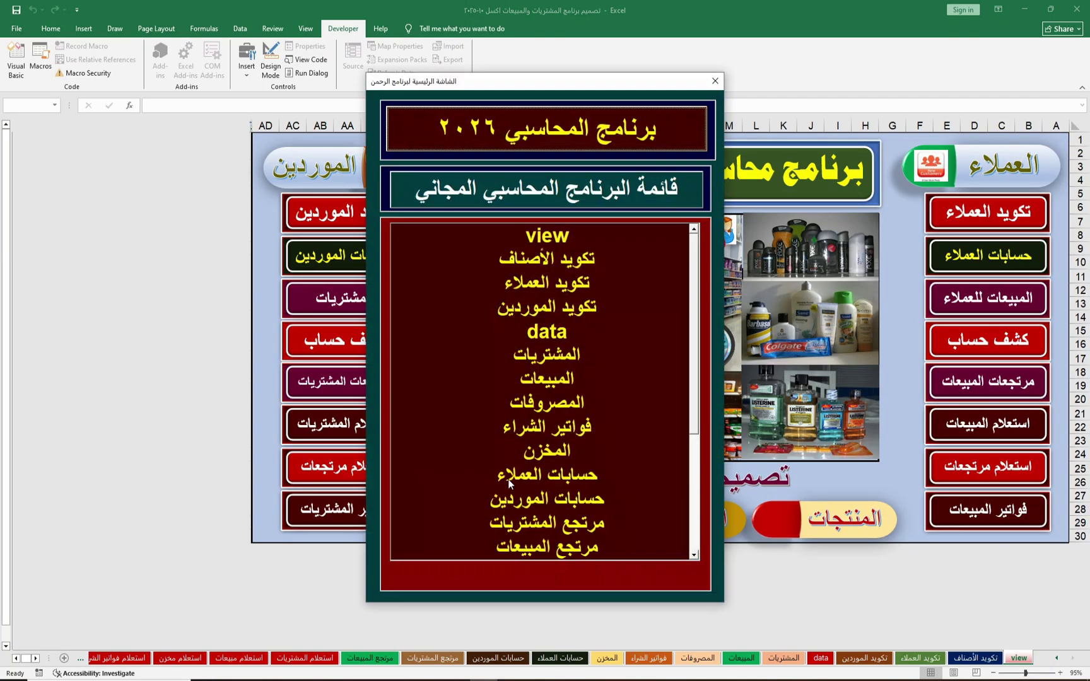
{"action": "left_click", "coordinate": [555, 339]}
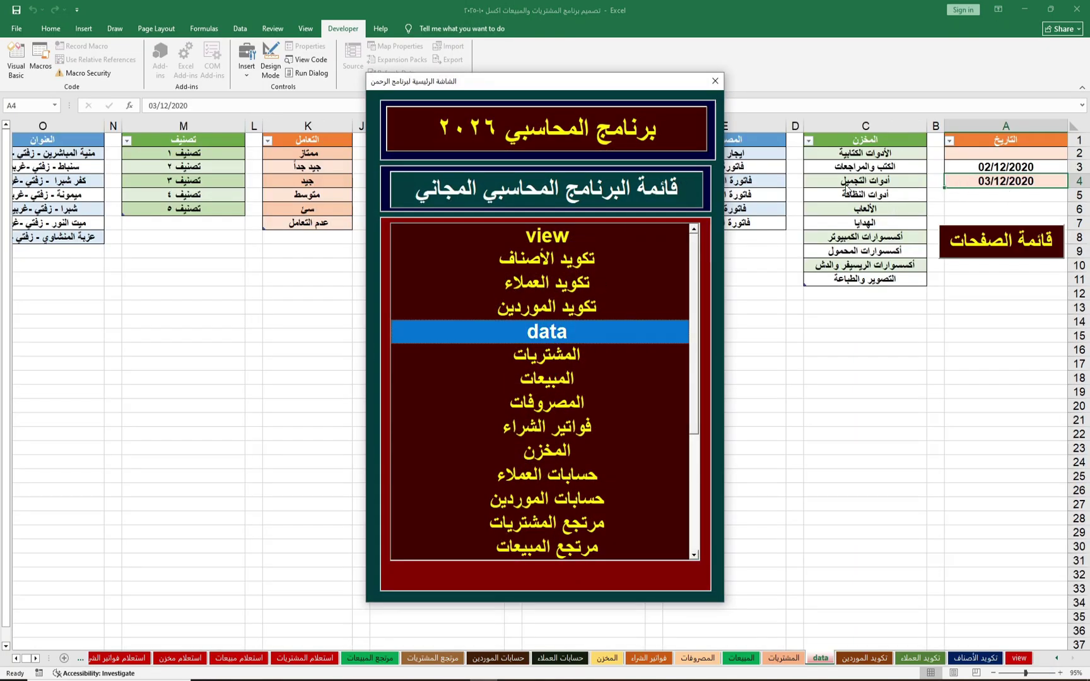
{"action": "mouse_move", "coordinate": [613, 84]}
{"action": "left_mouse_down"}
{"action": "mouse_move", "coordinate": [405, 84]}
{"action": "mouse_move", "coordinate": [559, 83]}
{"action": "mouse_move", "coordinate": [447, 95]}
{"action": "mouse_move", "coordinate": [575, 97]}
{"action": "left_mouse_up"}
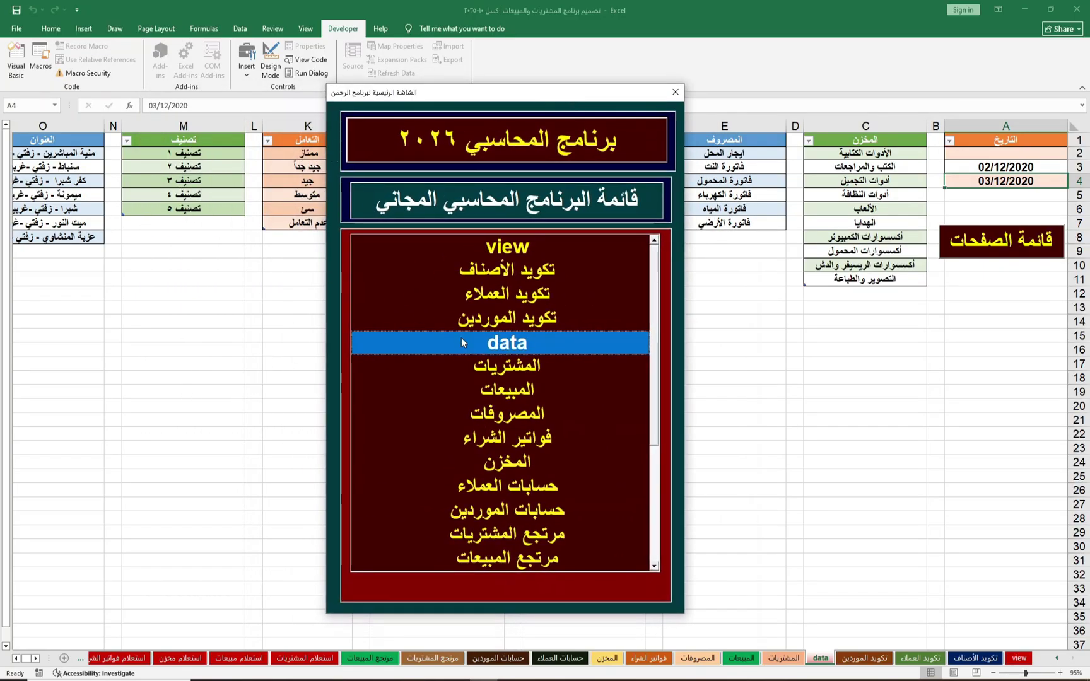
{"action": "left_click", "coordinate": [511, 250]}
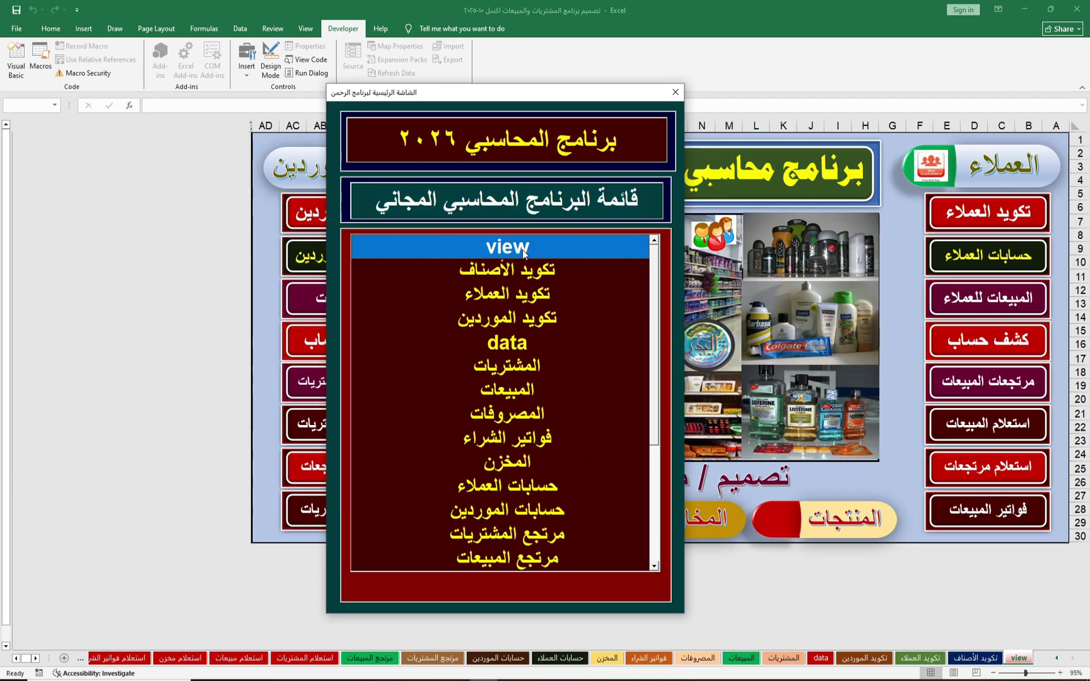